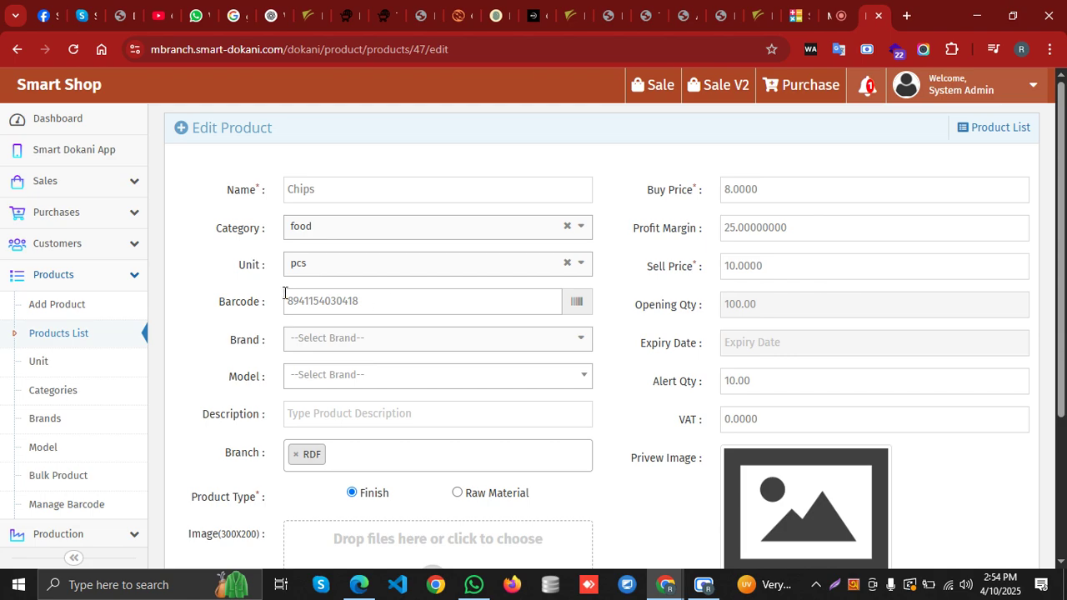
left_click(314, 198)
left_click(385, 300)
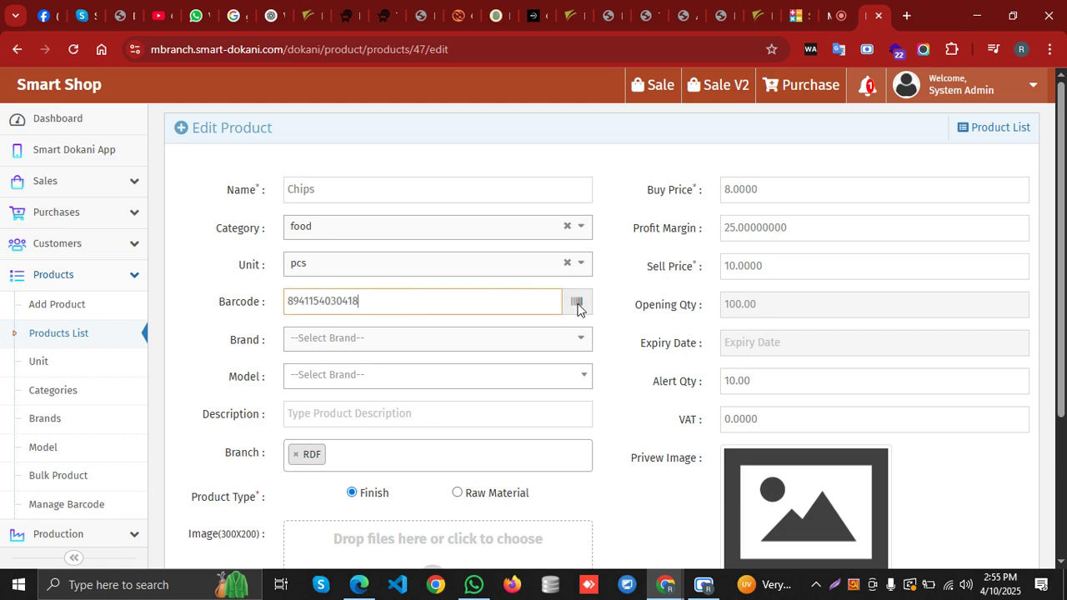
scroll(380, 337, "down", 1)
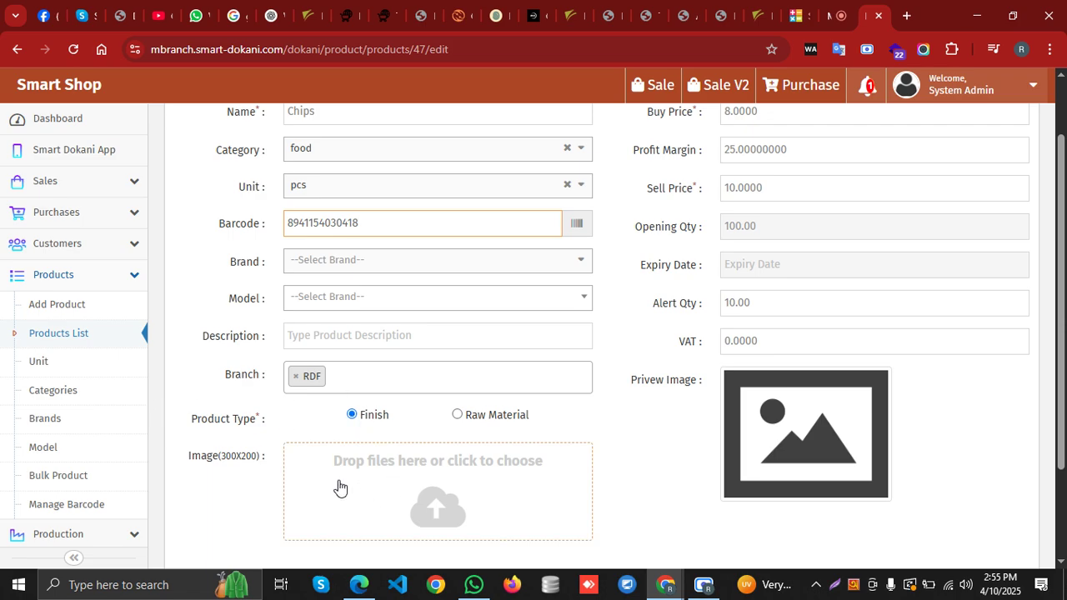
scroll(607, 401, "up", 1)
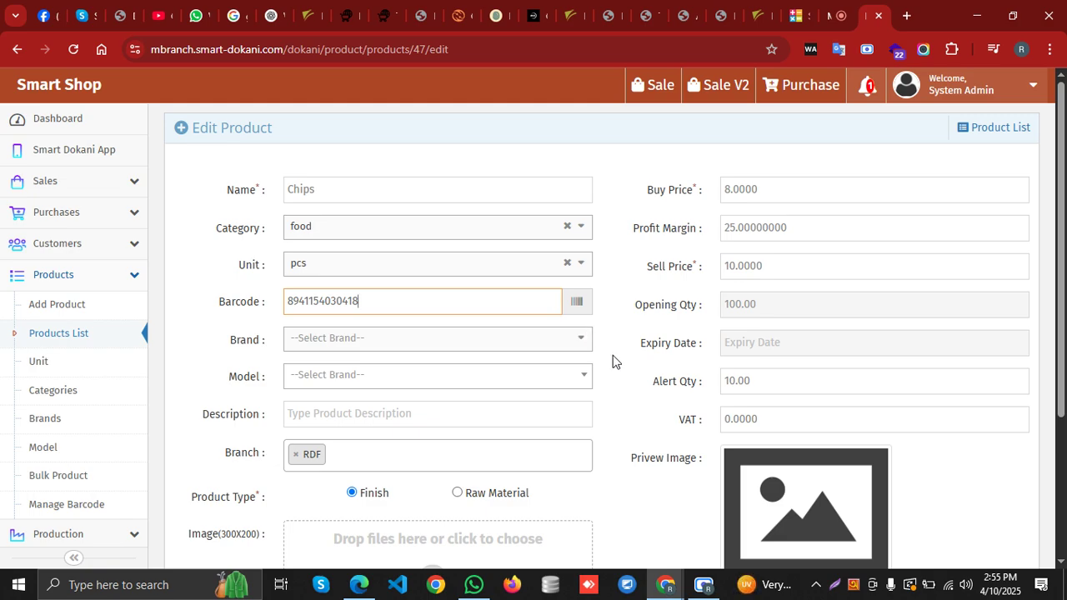
scroll(614, 371, "down", 3)
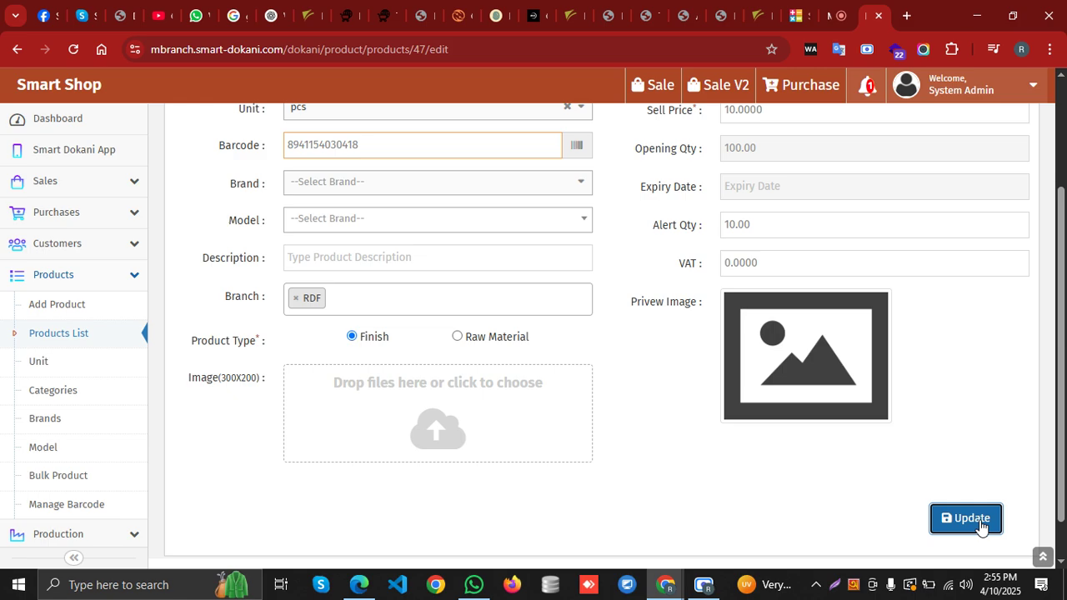
left_click(981, 523)
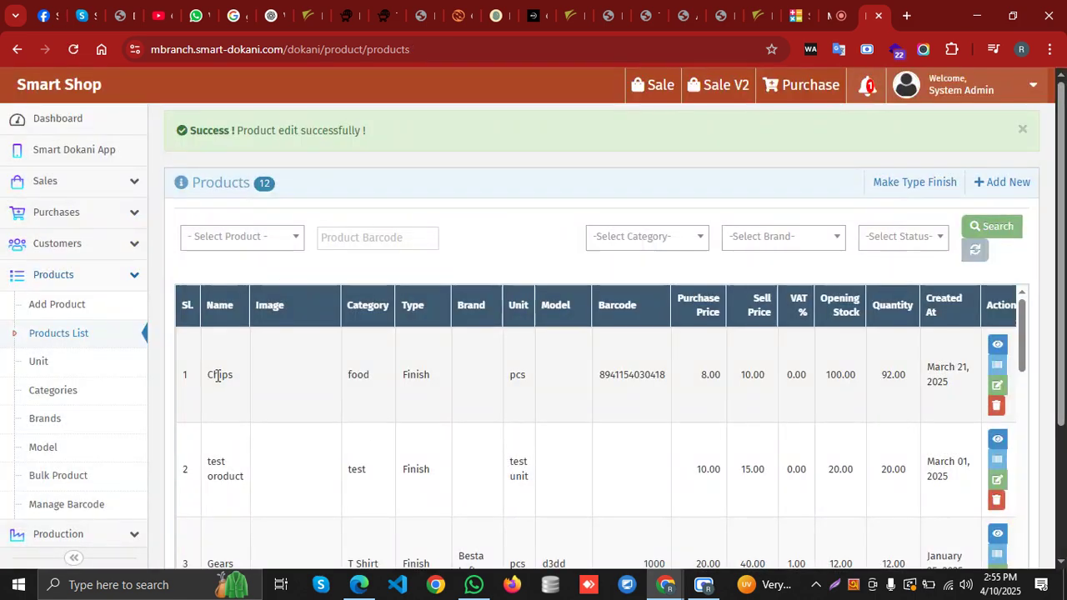
double_click(220, 375)
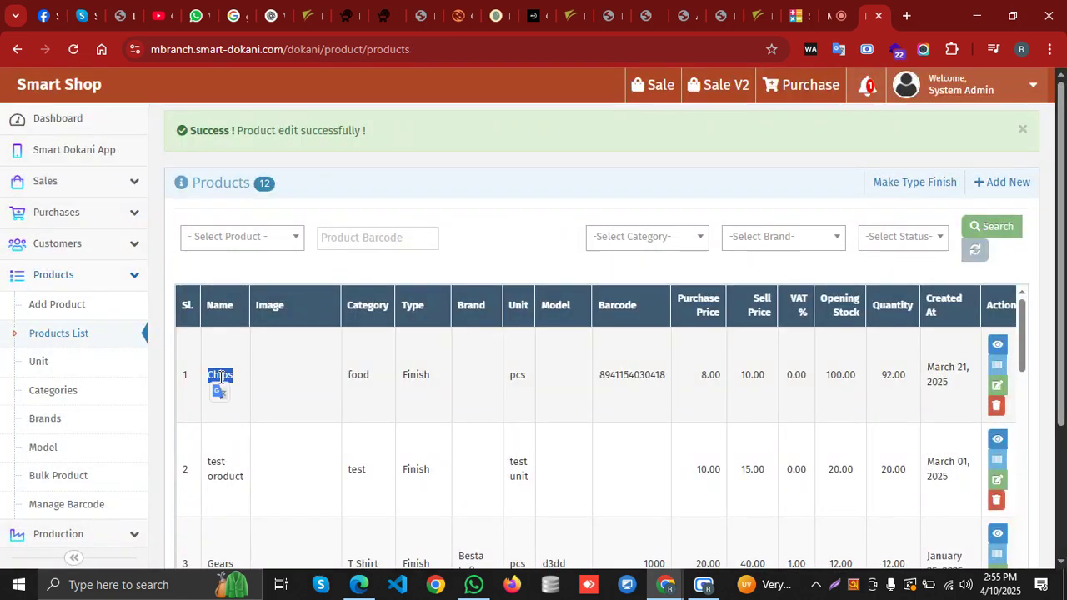
left_click(997, 367)
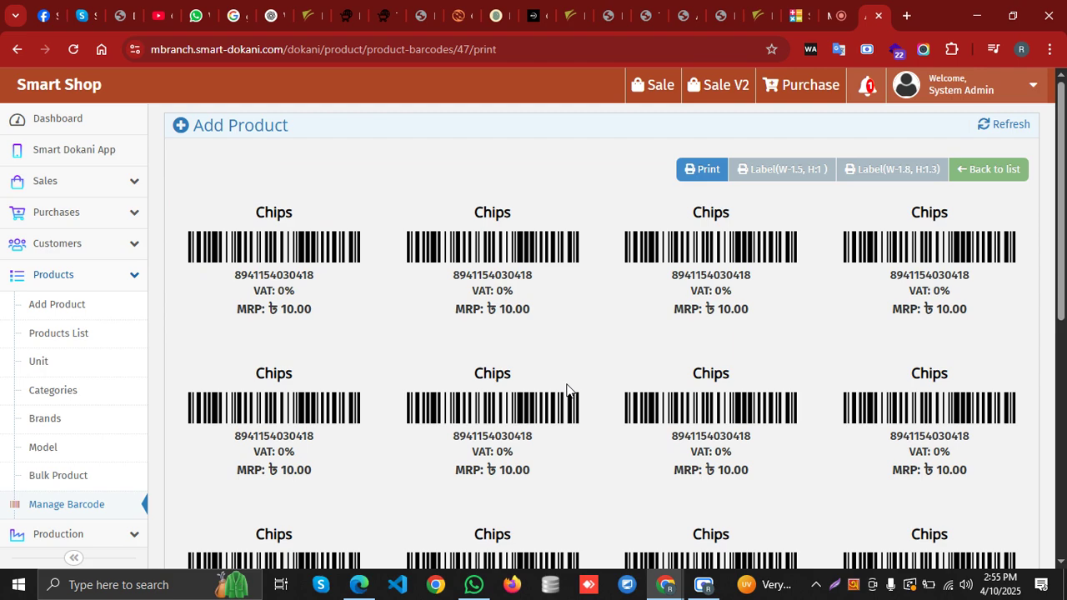
scroll(605, 326, "down", 3)
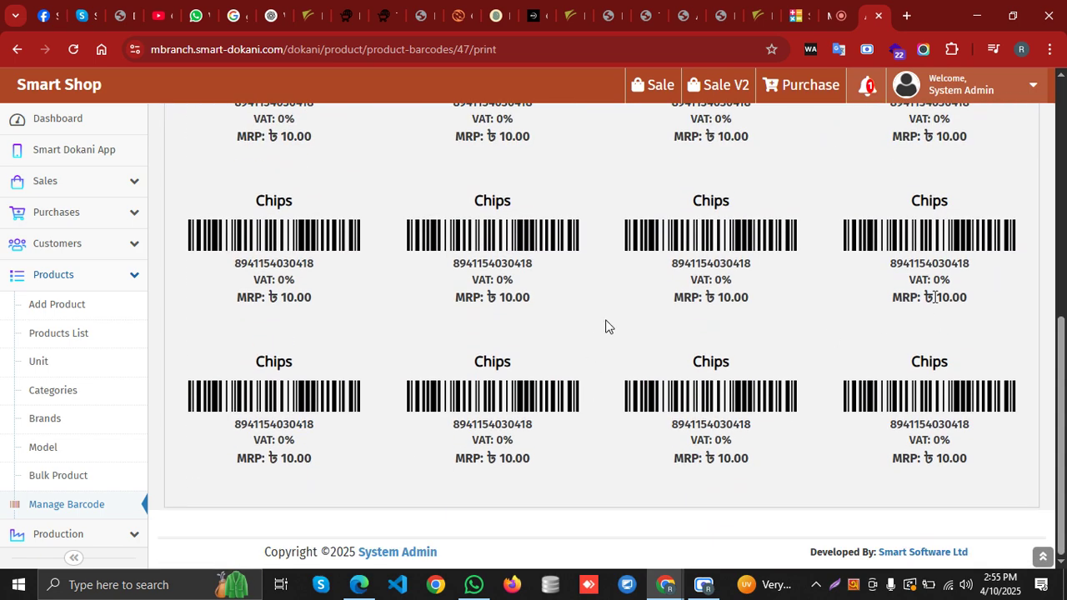
scroll(514, 360, "up", 2)
scroll(514, 360, "up", 1)
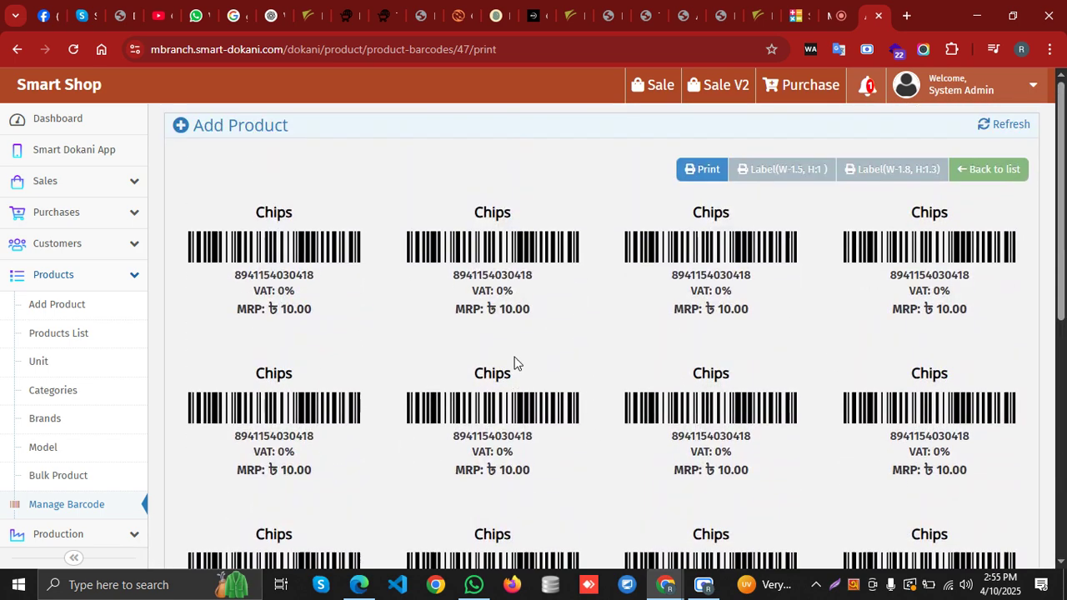
left_click(703, 170)
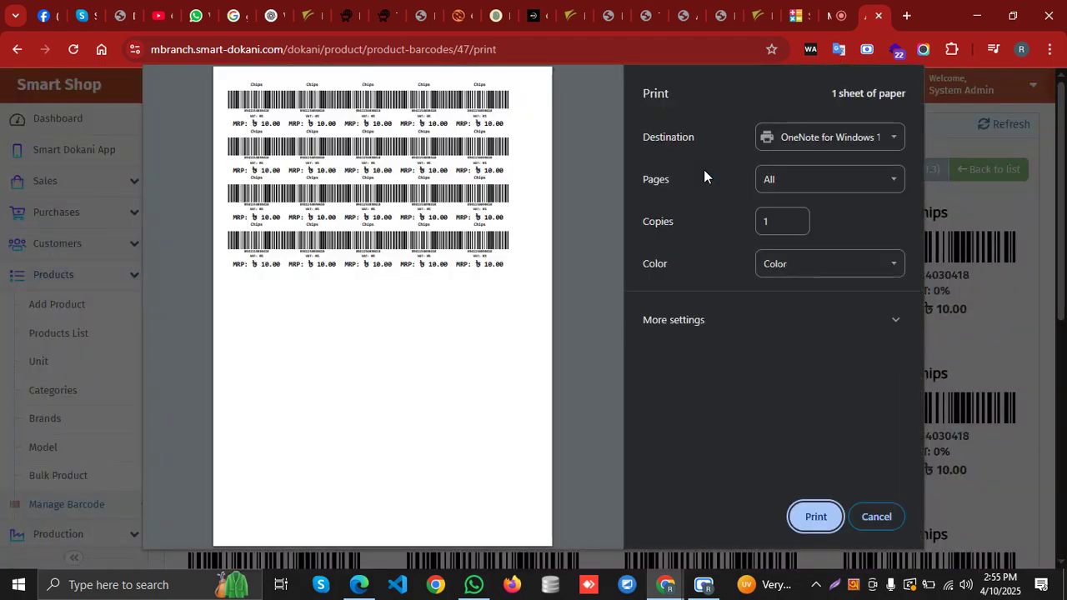
left_click(825, 138)
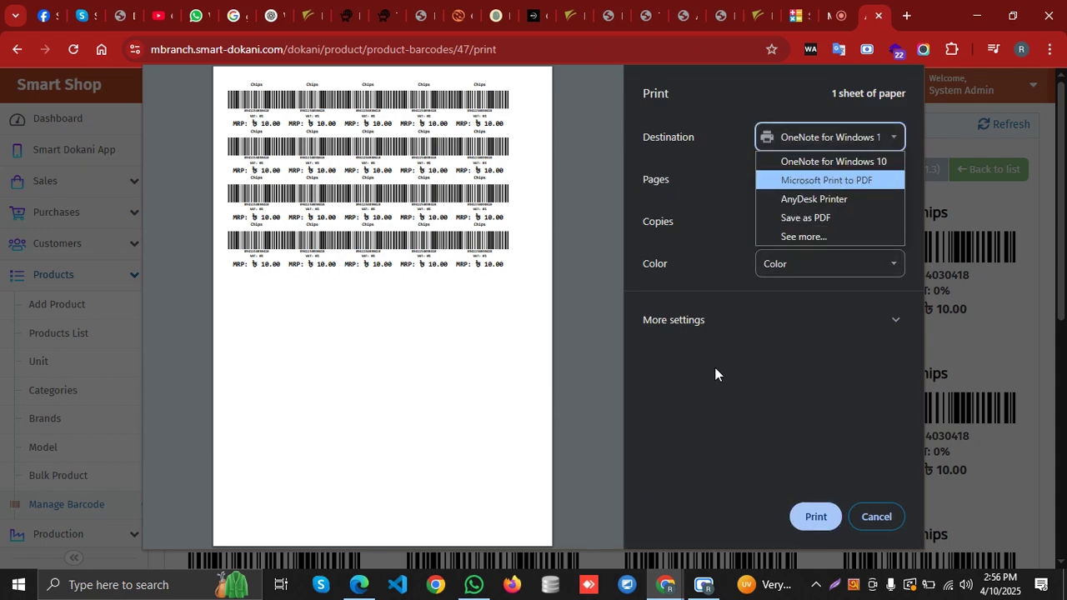
left_click(769, 345)
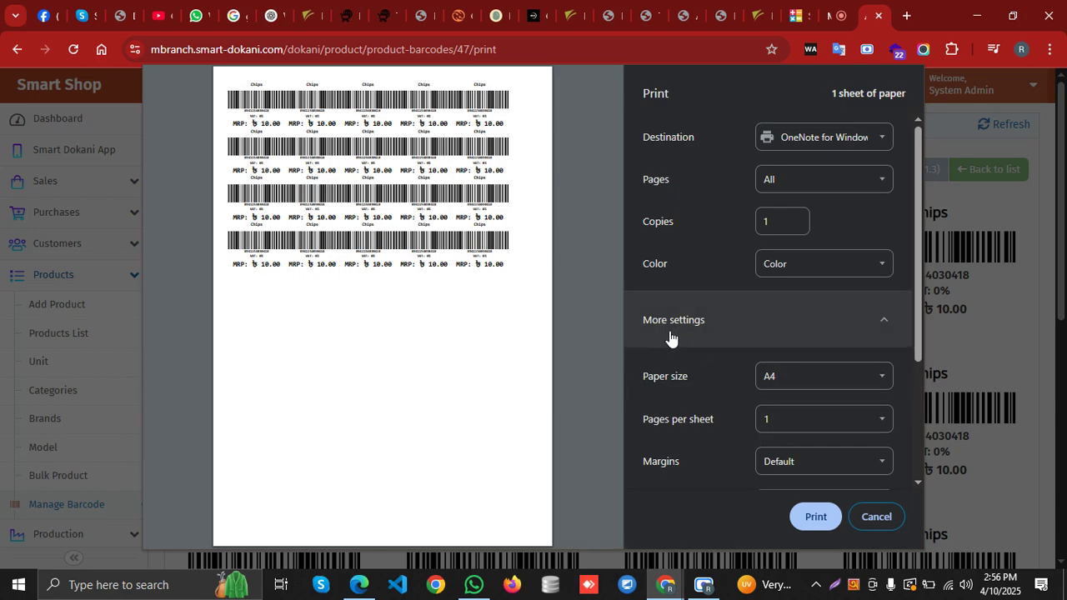
left_click(873, 525)
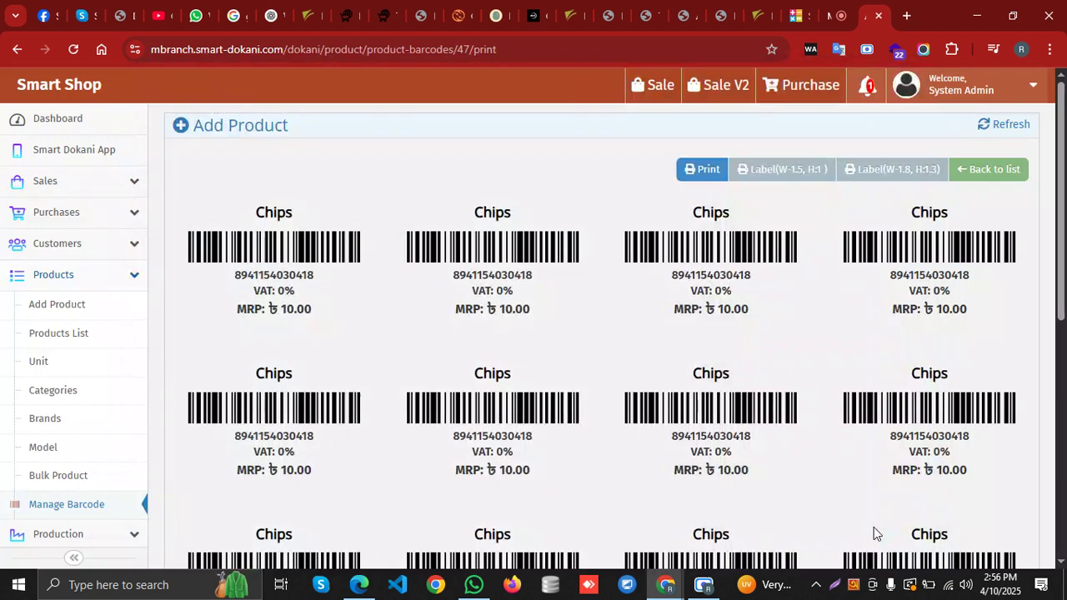
left_click(100, 289)
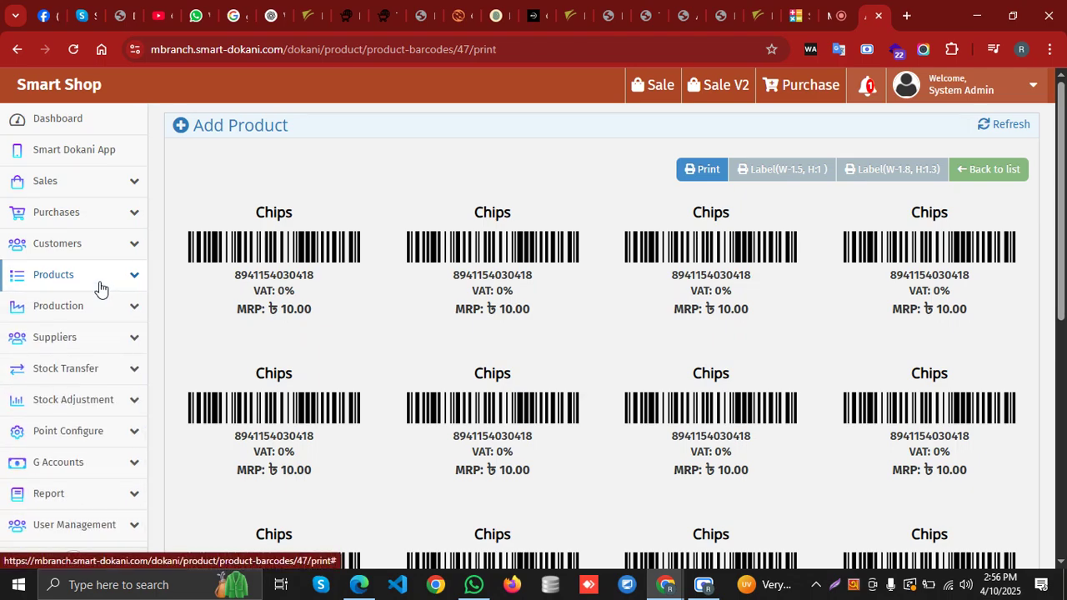
Expand the Report menu in the sidebar and open the Inventory Report
left_click(100, 288)
left_click(100, 288)
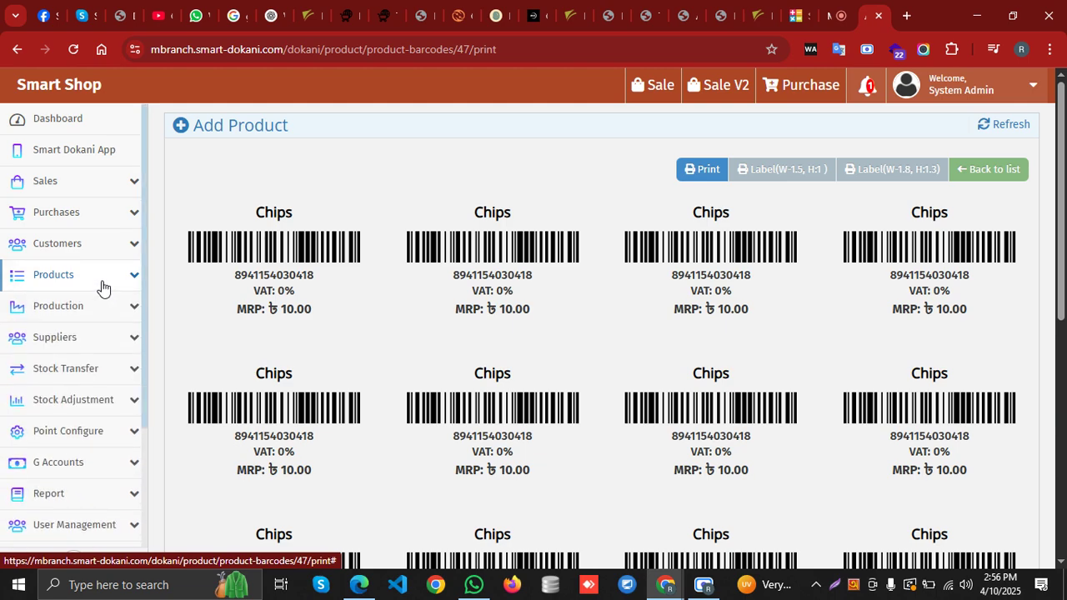
scroll(142, 354, "down", 1)
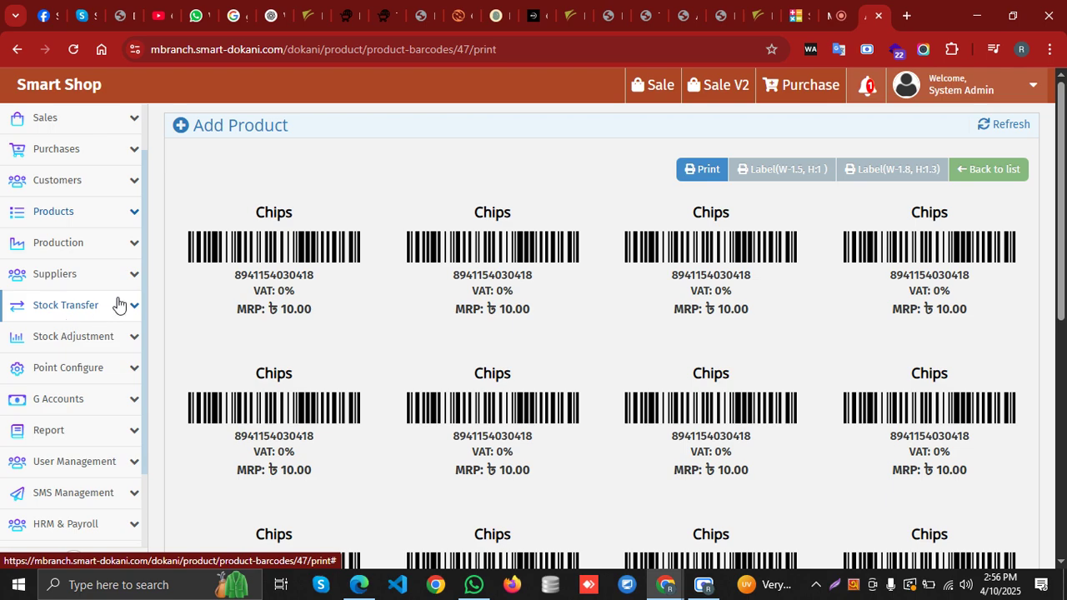
scroll(110, 423, "down", 2)
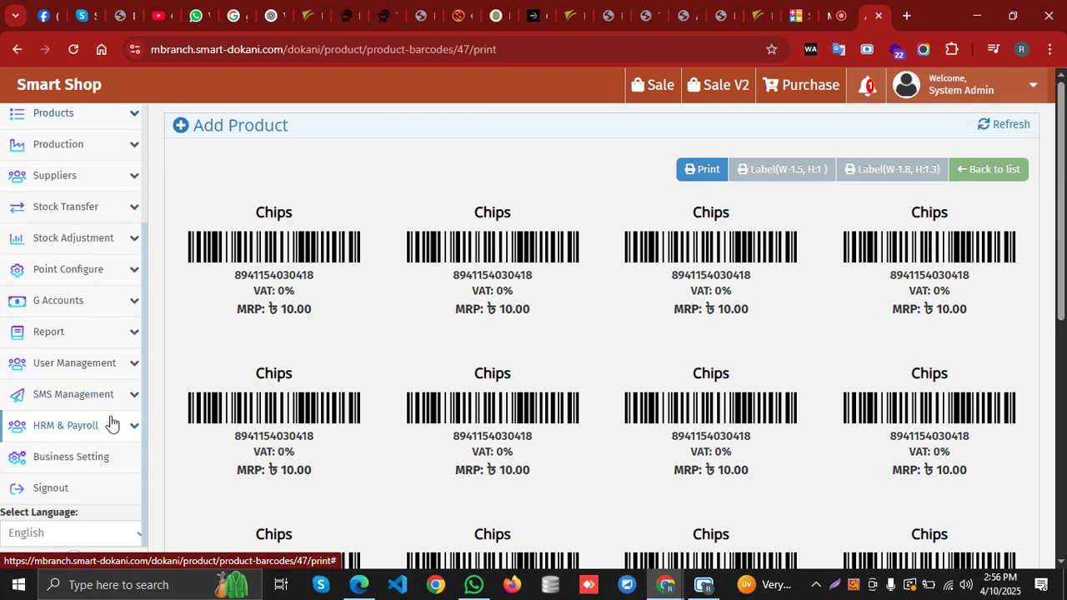
left_click(95, 335)
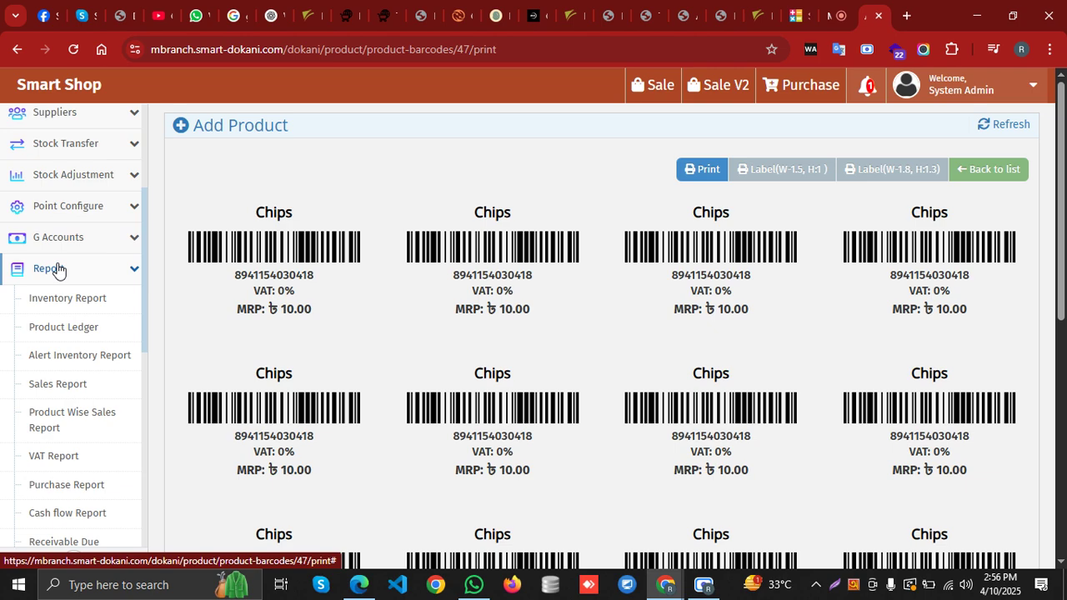
left_click(76, 297)
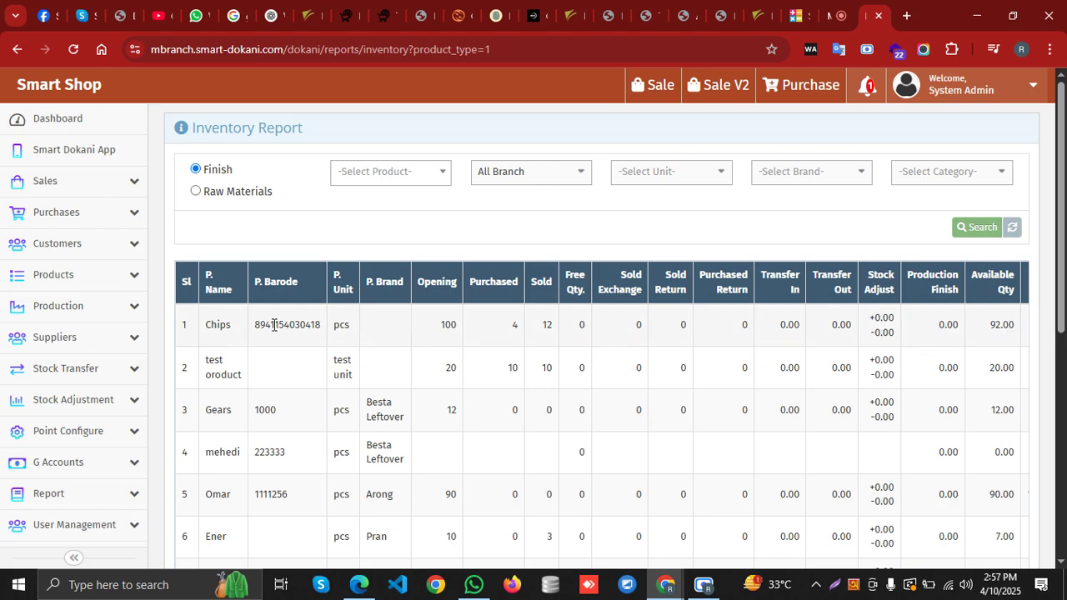
Export the Inventory Report, showing Chips at 92 available, as a PDF and return to the report
scroll(417, 388, "down", 3)
scroll(417, 388, "down", 3)
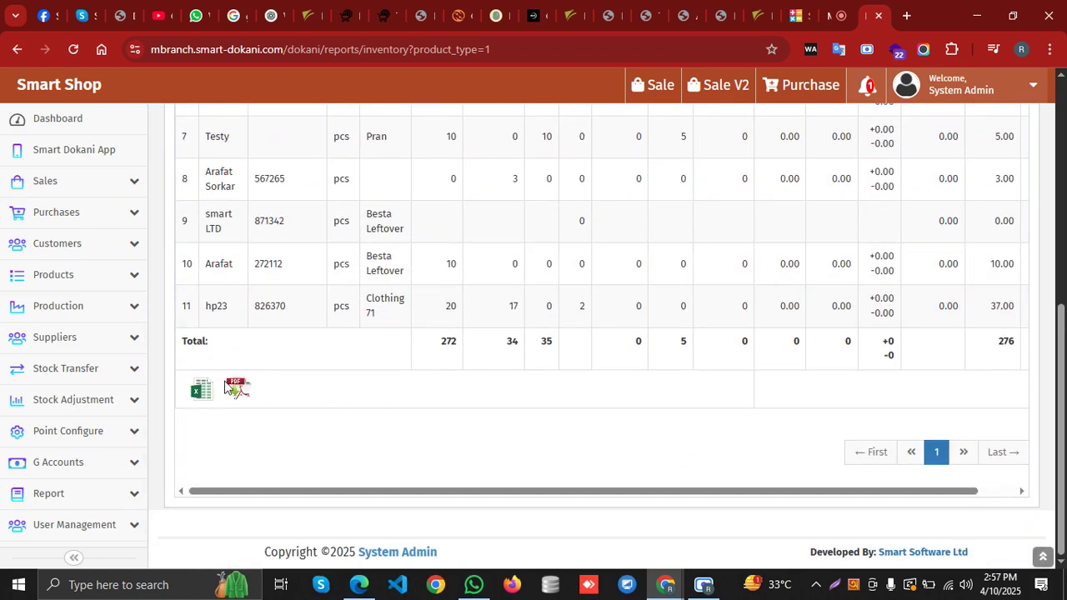
left_click(240, 390)
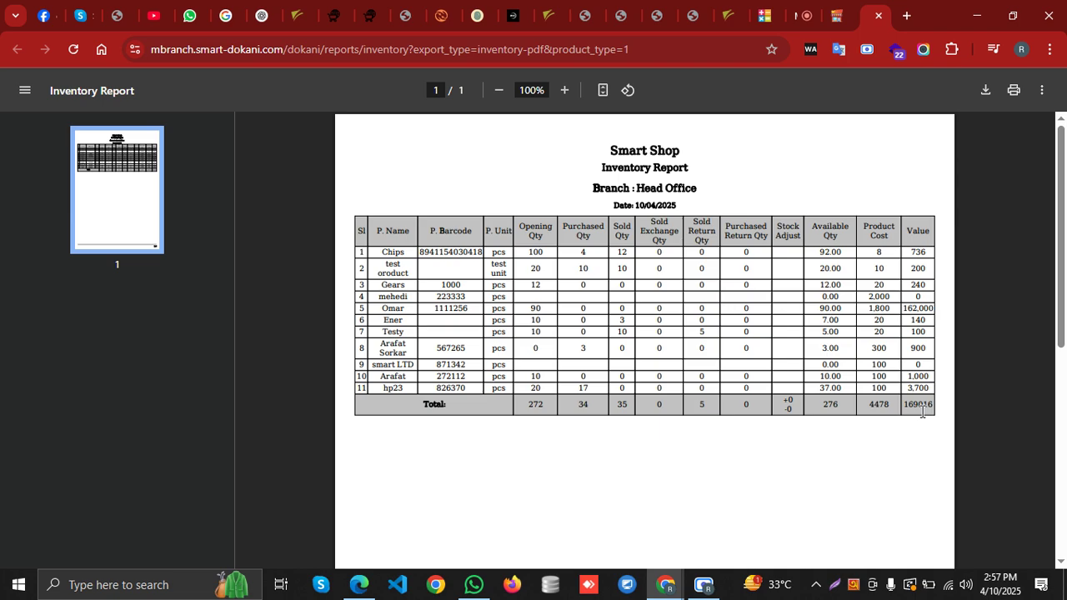
left_click(815, 16)
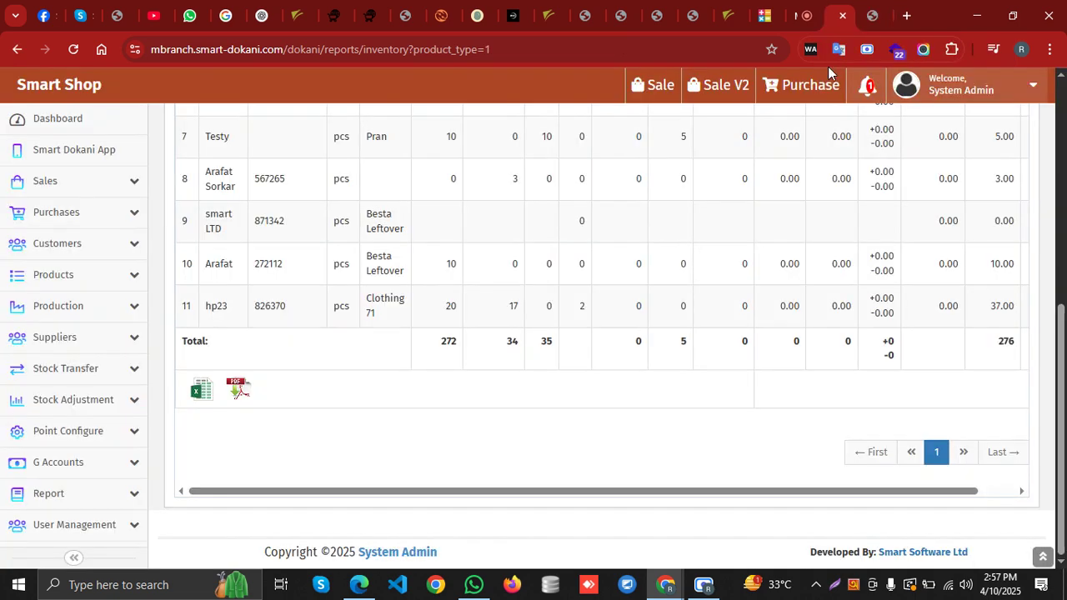
scroll(67, 486, "down", 1)
left_click(93, 431)
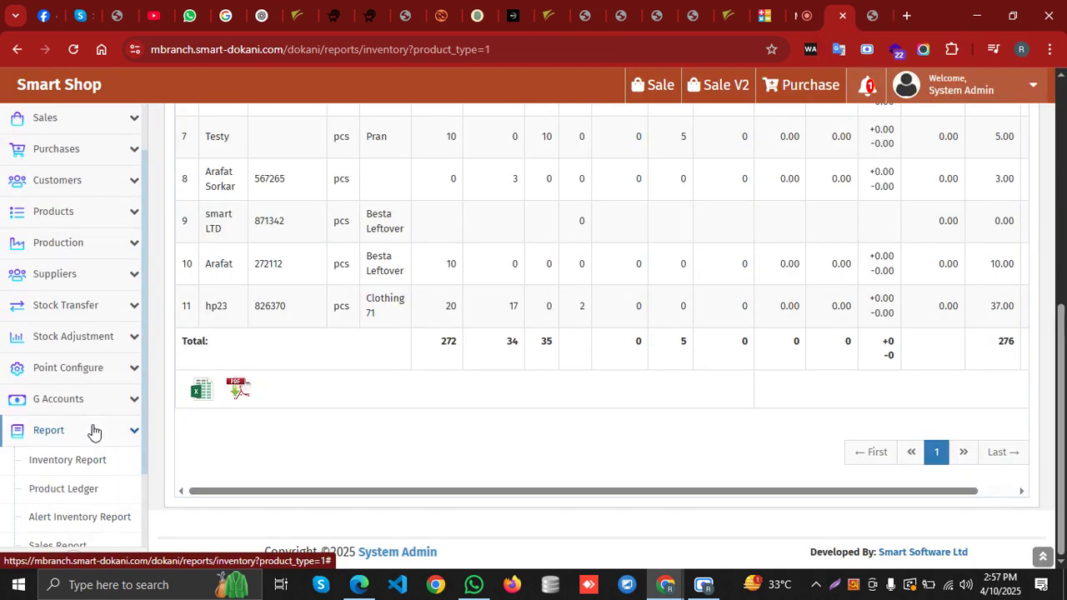
scroll(91, 431, "down", 2)
left_click(105, 364)
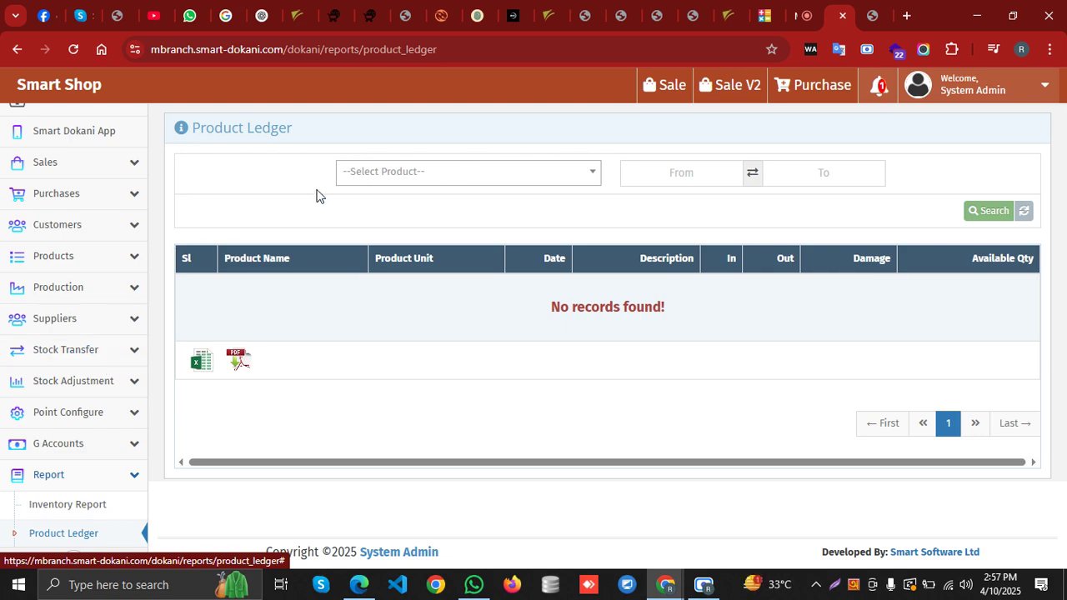
left_click(354, 177)
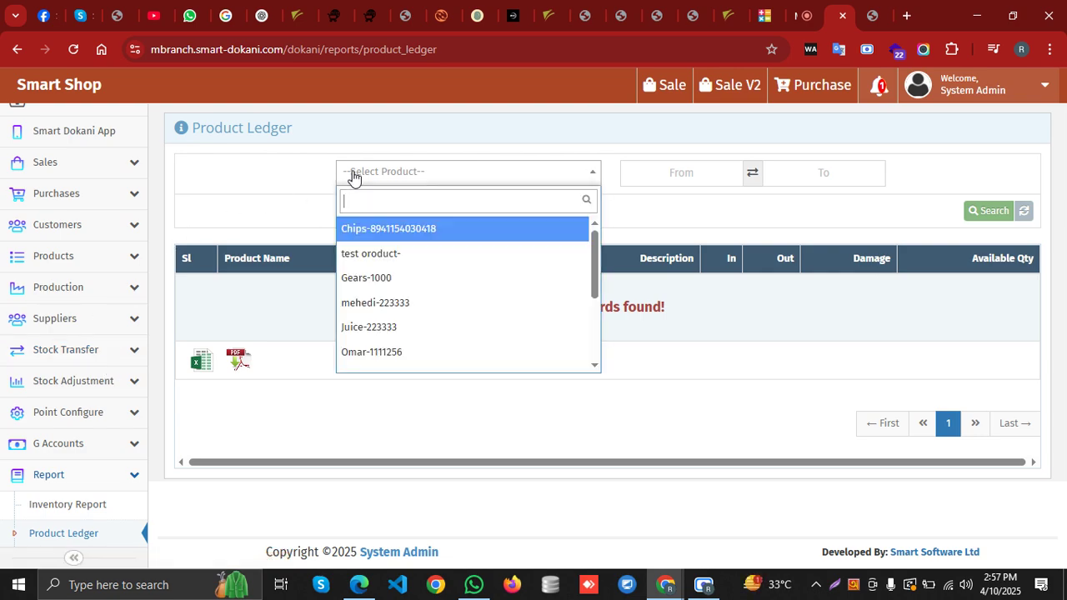
left_click(408, 229)
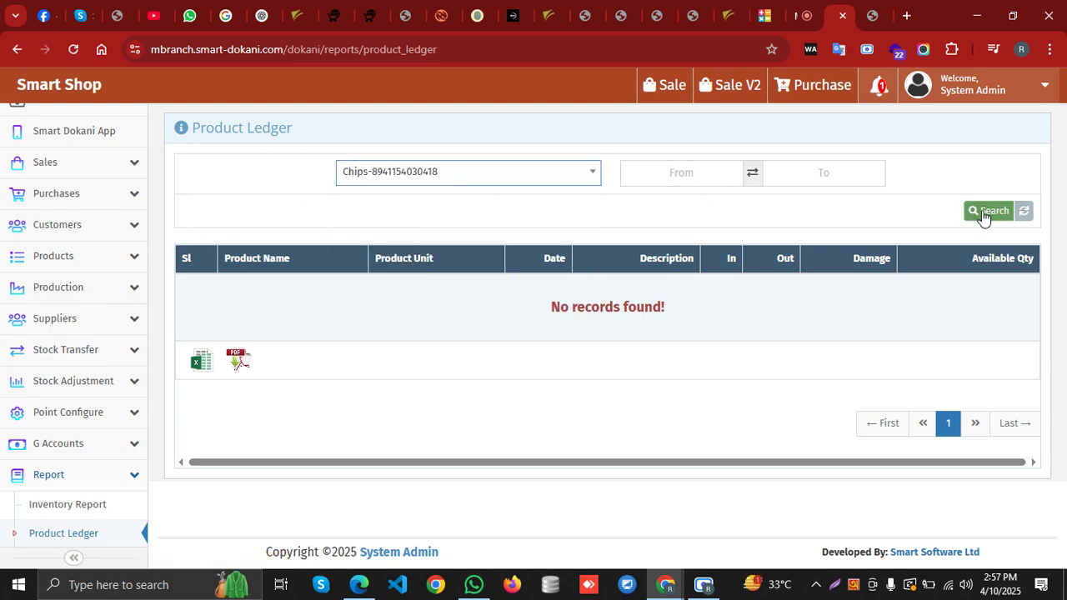
left_click(983, 214)
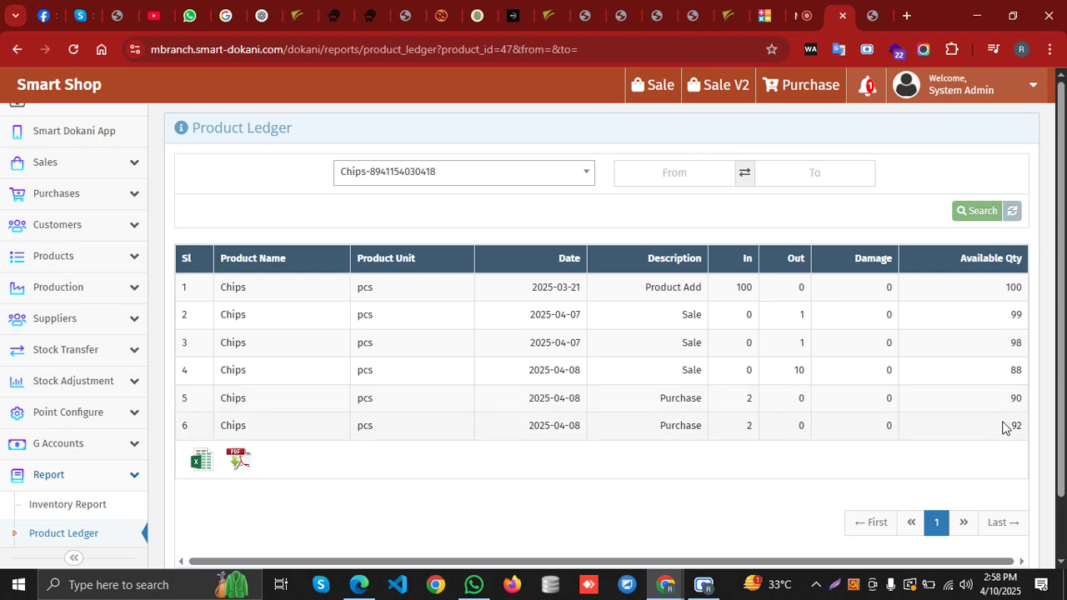
scroll(59, 495, "down", 1)
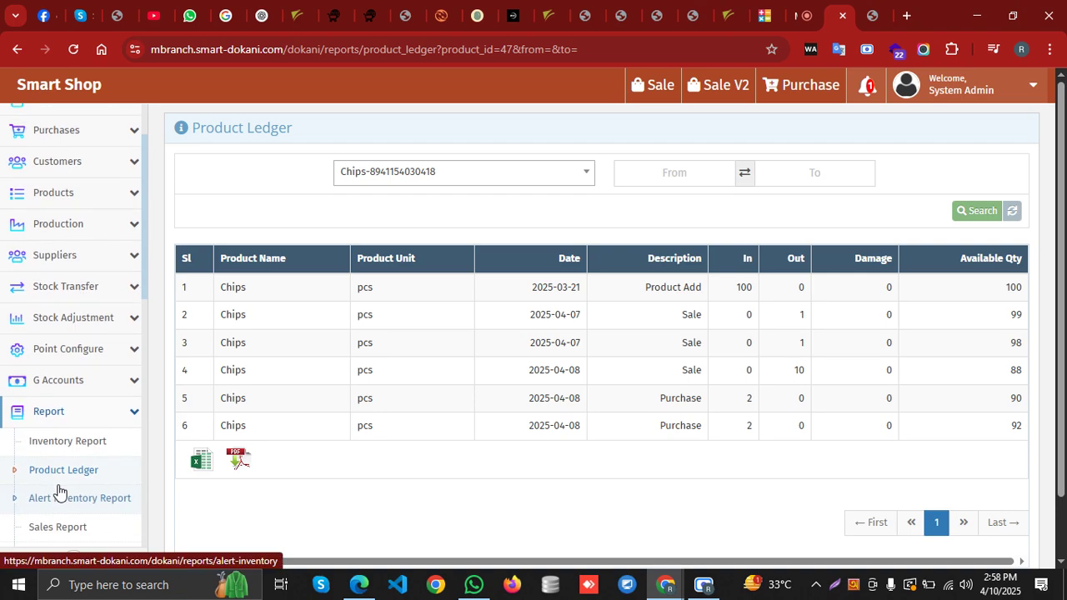
scroll(92, 459, "down", 1)
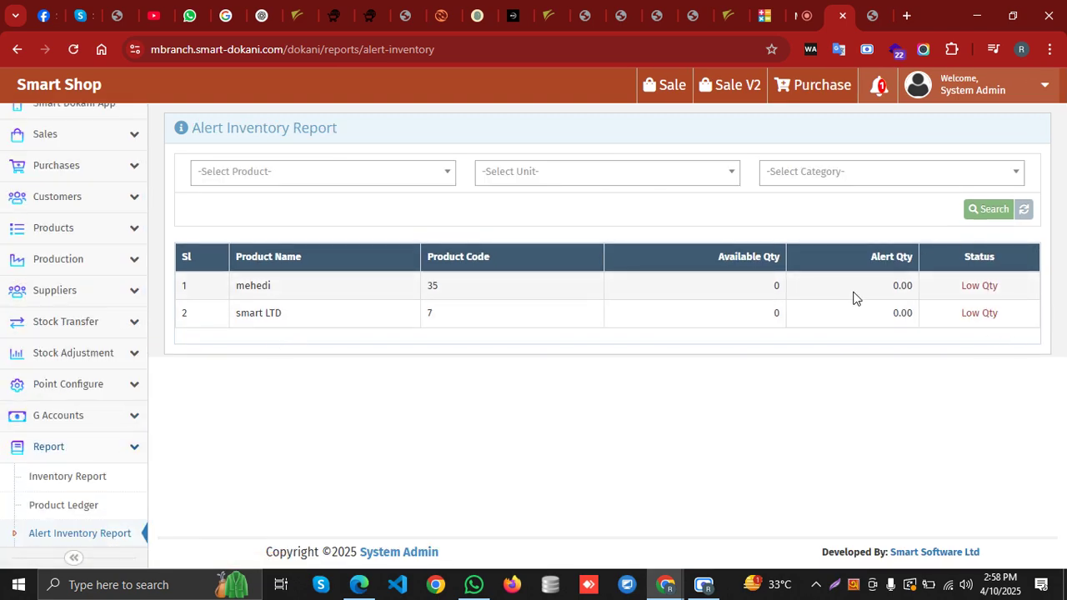
scroll(78, 441, "down", 3)
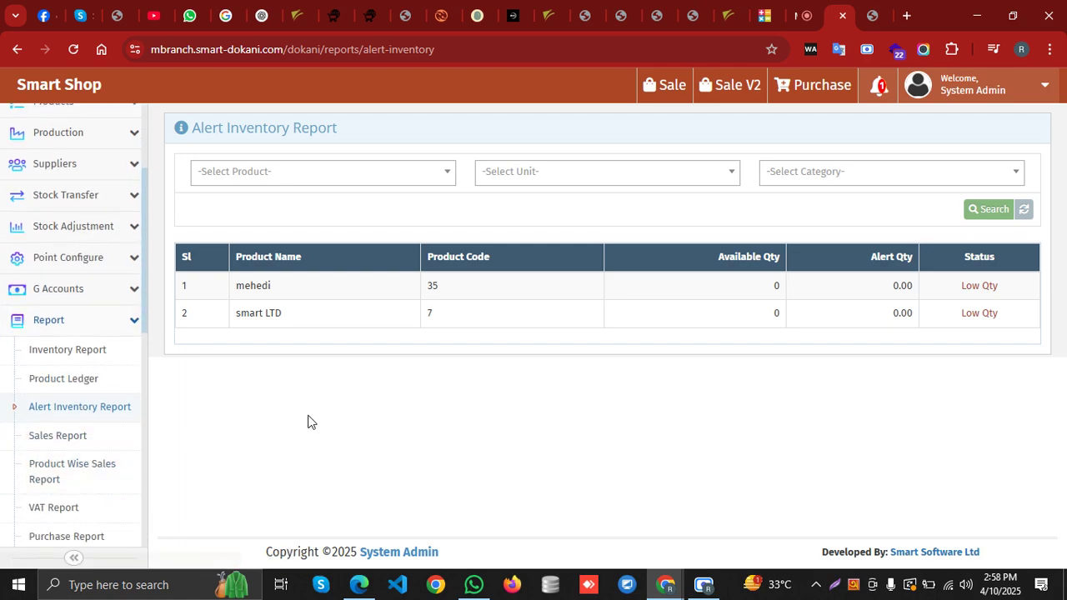
scroll(84, 417, "down", 2)
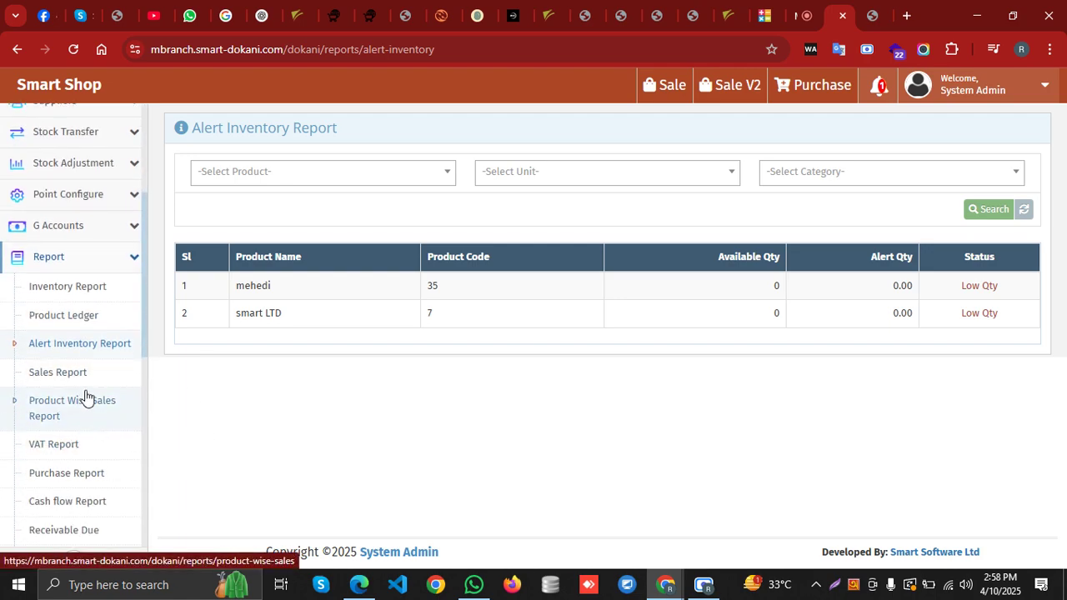
left_click(84, 377)
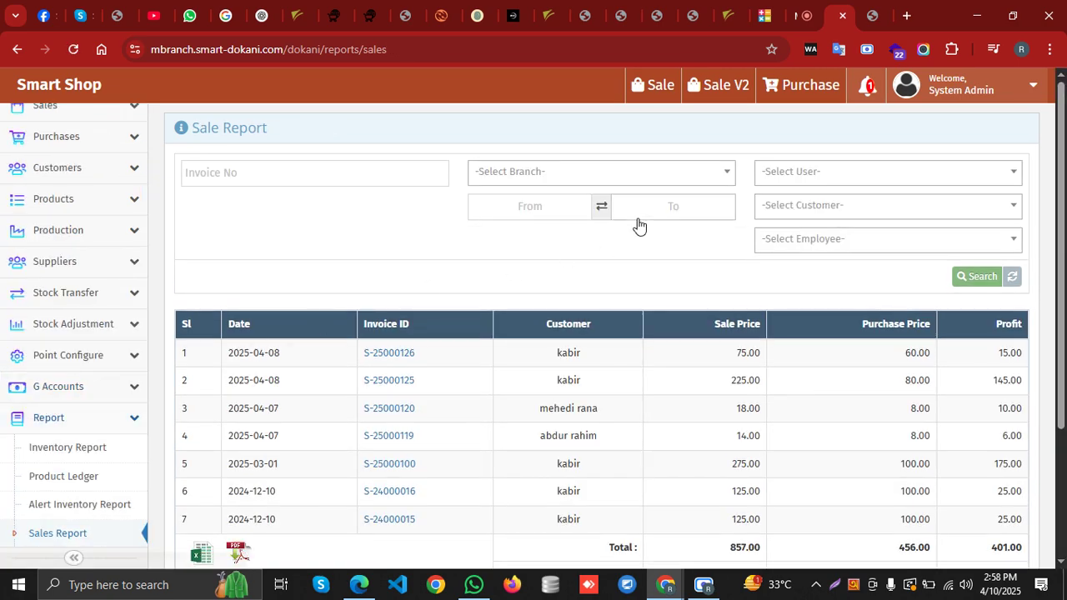
Filter the Sale Report from 10-04-2025 to 10-04-2025 and run the search
scroll(584, 349, "down", 2)
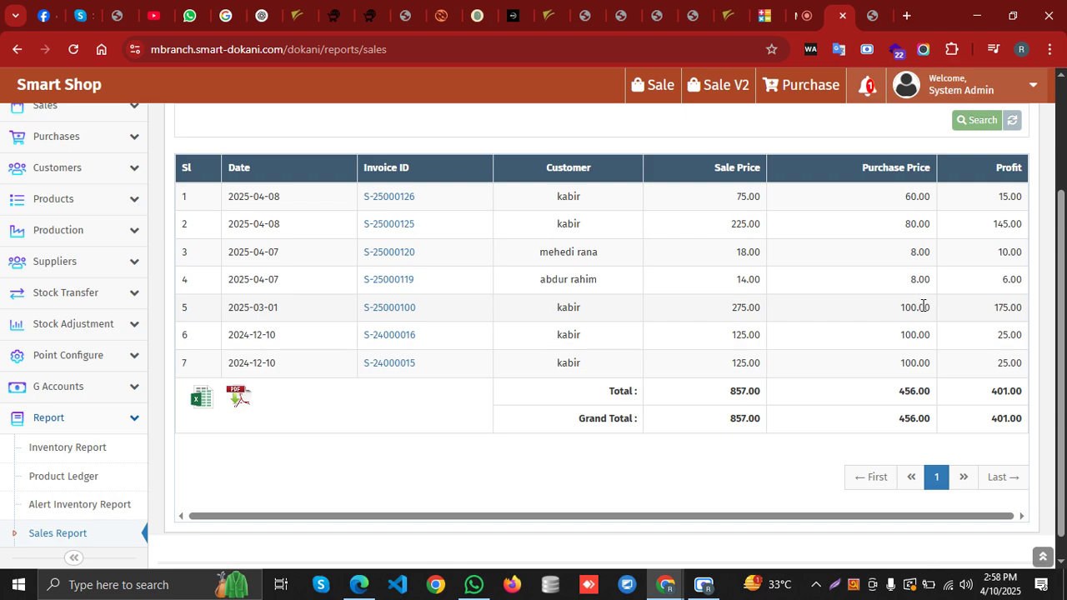
scroll(492, 420, "up", 2)
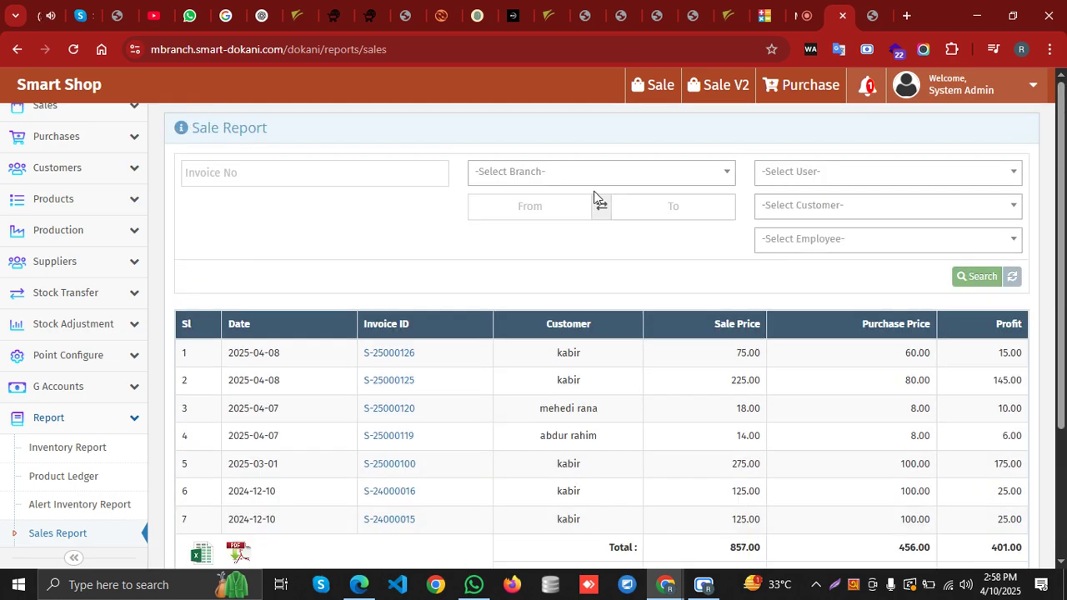
left_click(529, 209)
left_click(584, 305)
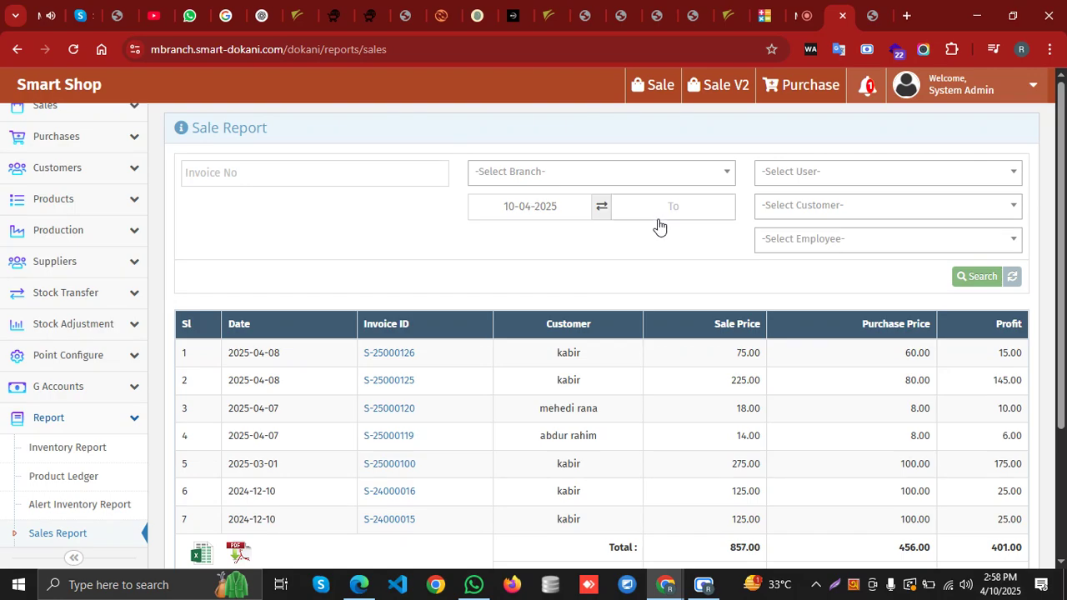
left_click(659, 225)
left_click(726, 306)
left_click(982, 282)
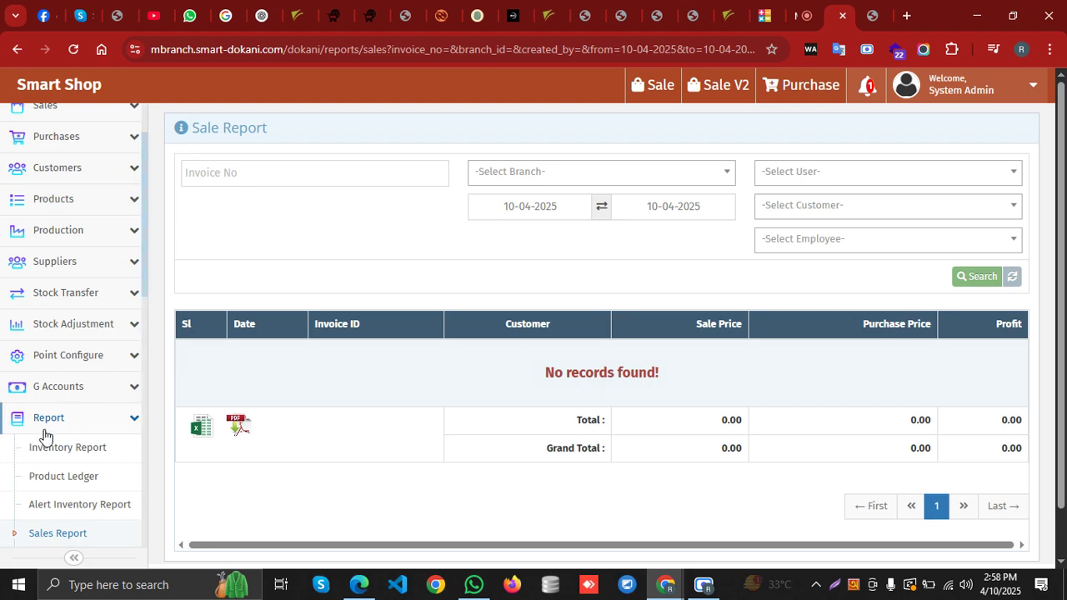
Collapse the Report menu and expand Purchases in the sidebar
left_click(75, 430)
scroll(84, 292, "up", 2)
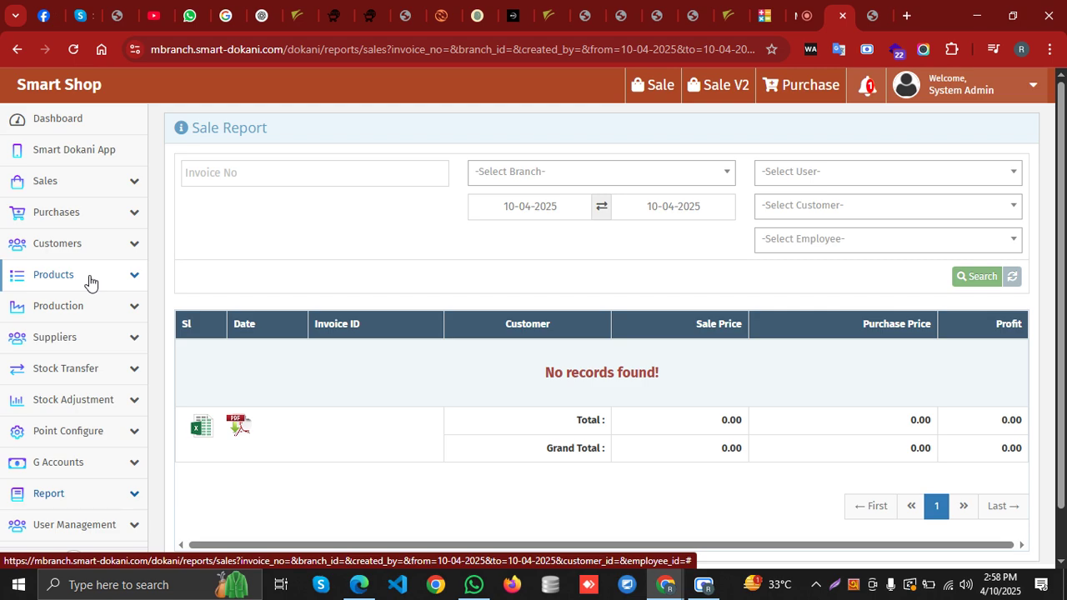
left_click(104, 227)
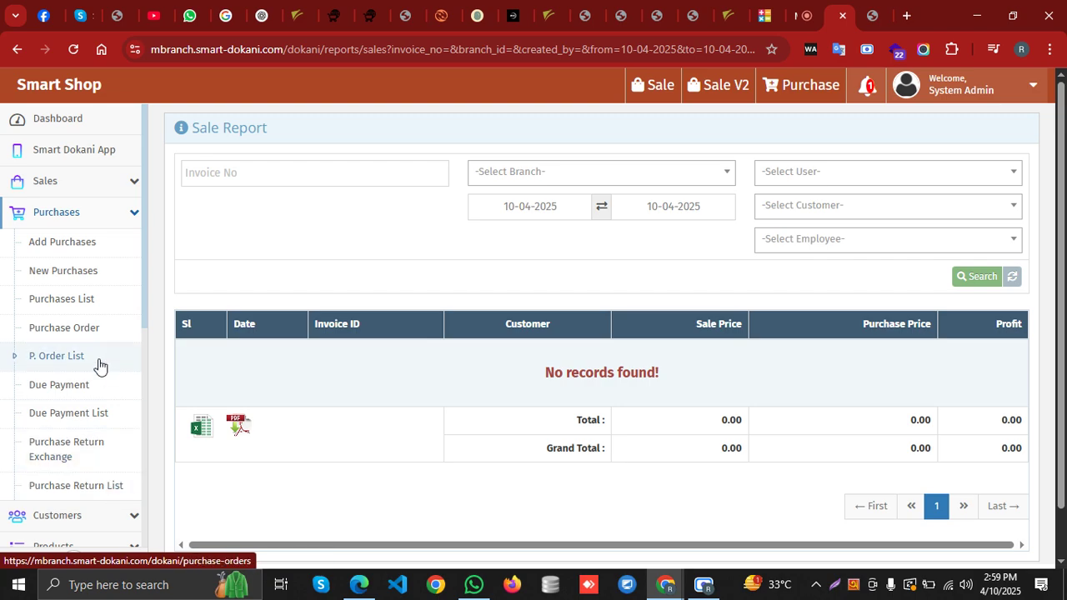
Collapse Purchases, expand Suppliers and open the Add Supplier form
left_click(102, 221)
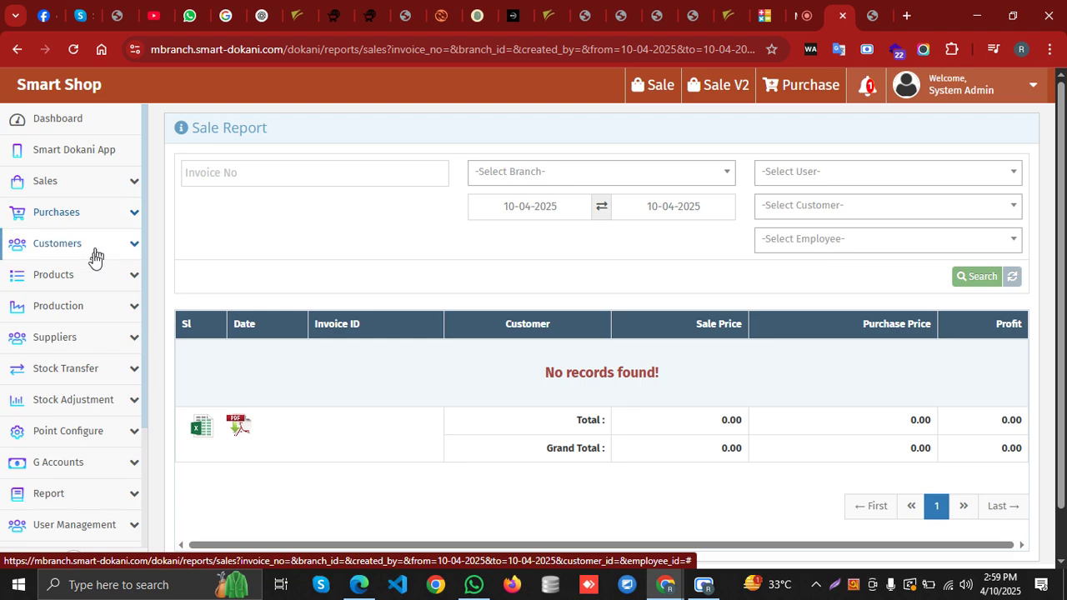
left_click(106, 342)
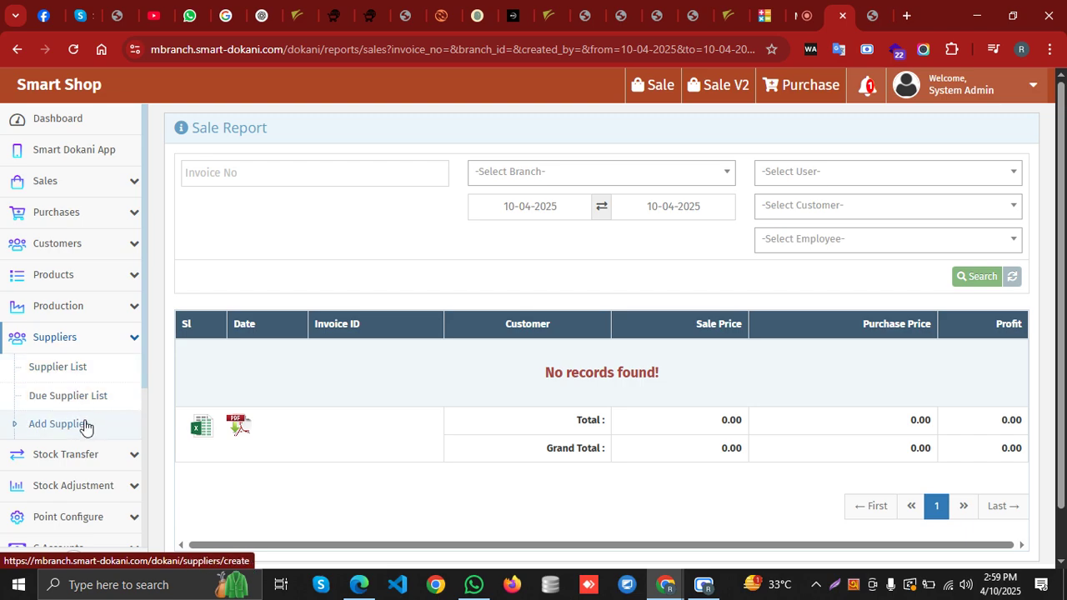
left_click(79, 429)
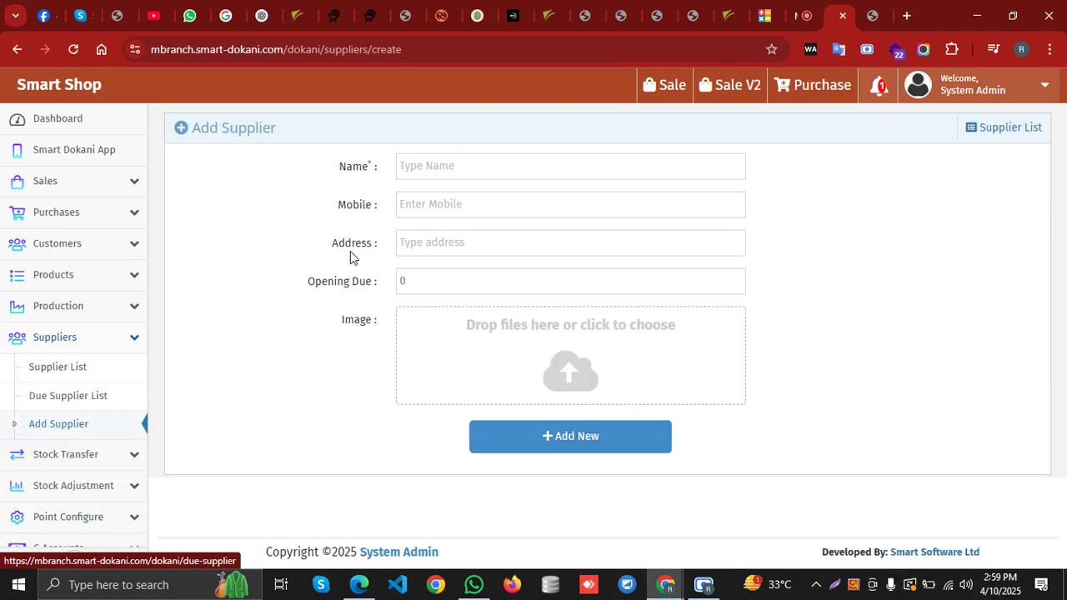
Look over the Add Supplier Name and Opening Due fields, then collapse Suppliers
left_click(412, 165)
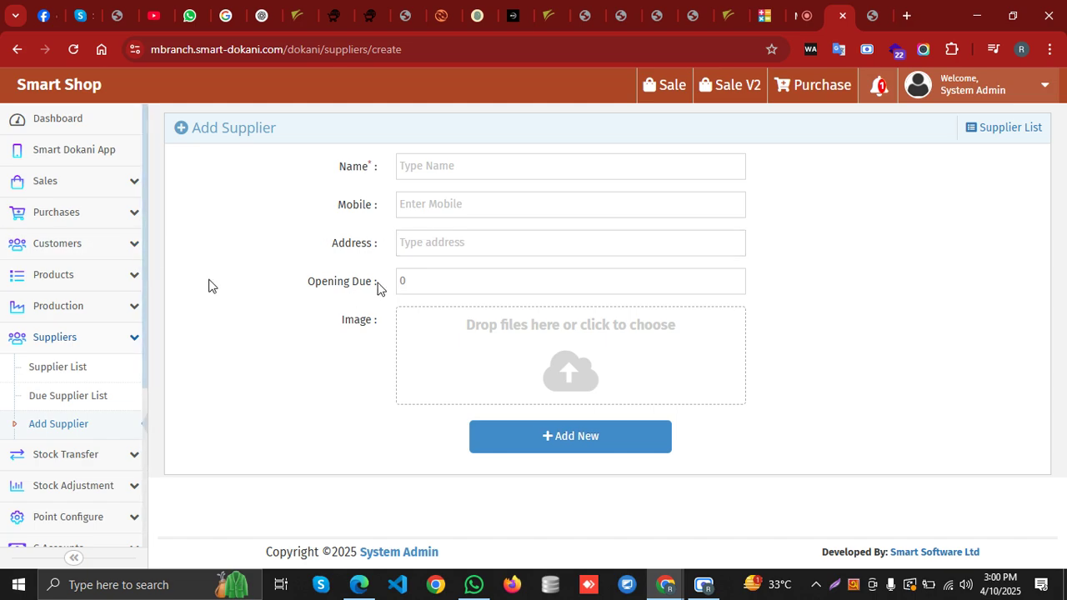
left_click(405, 280)
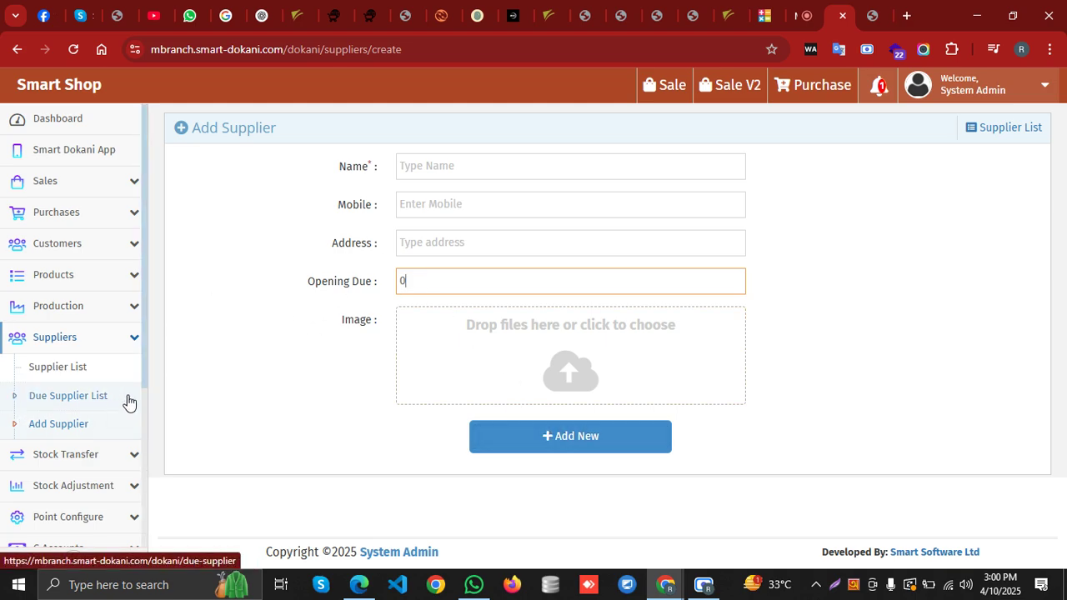
left_click(106, 348)
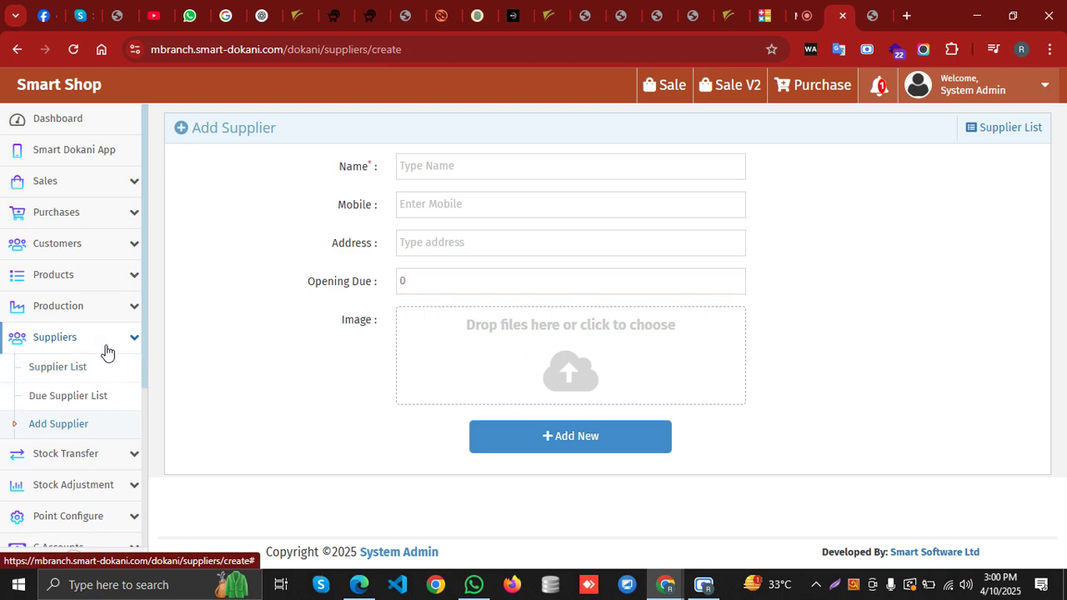
Start a new purchase from supplier test with product hp23 added
left_click(105, 210)
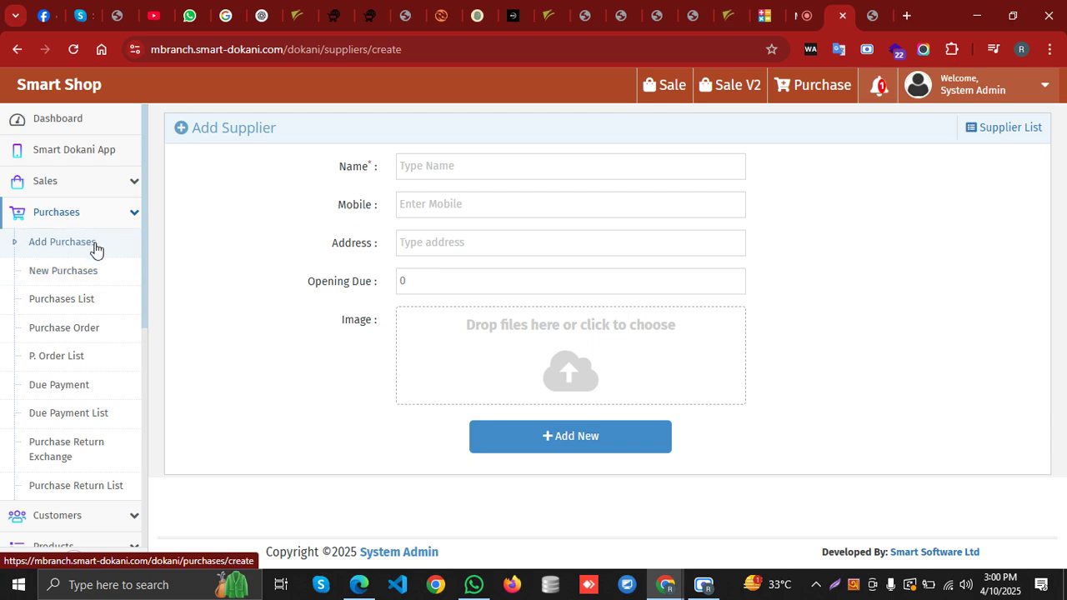
left_click(105, 285)
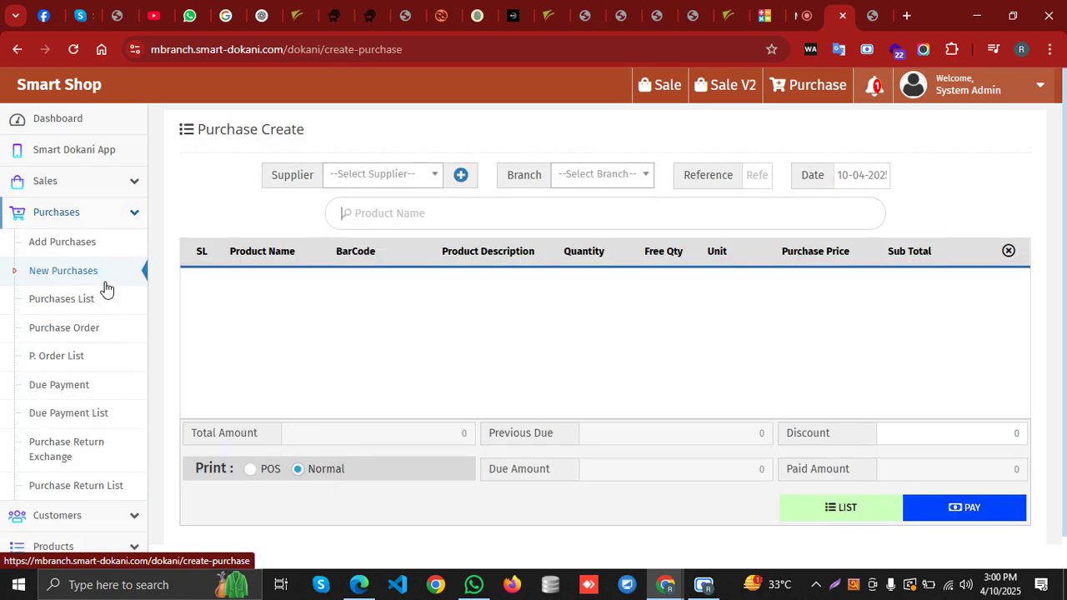
left_click(400, 177)
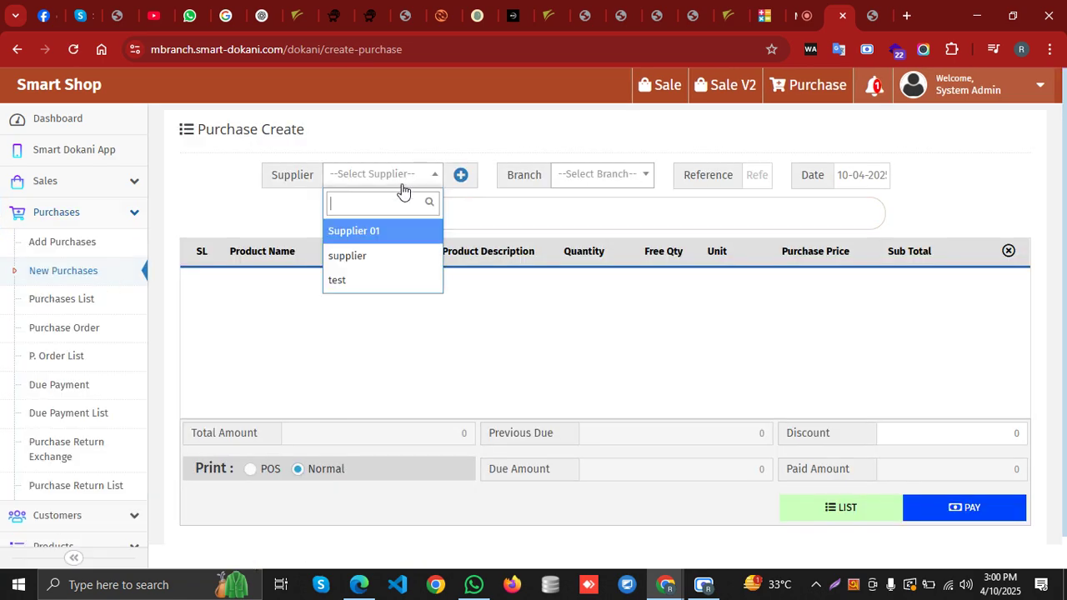
left_click(385, 280)
left_click(460, 219)
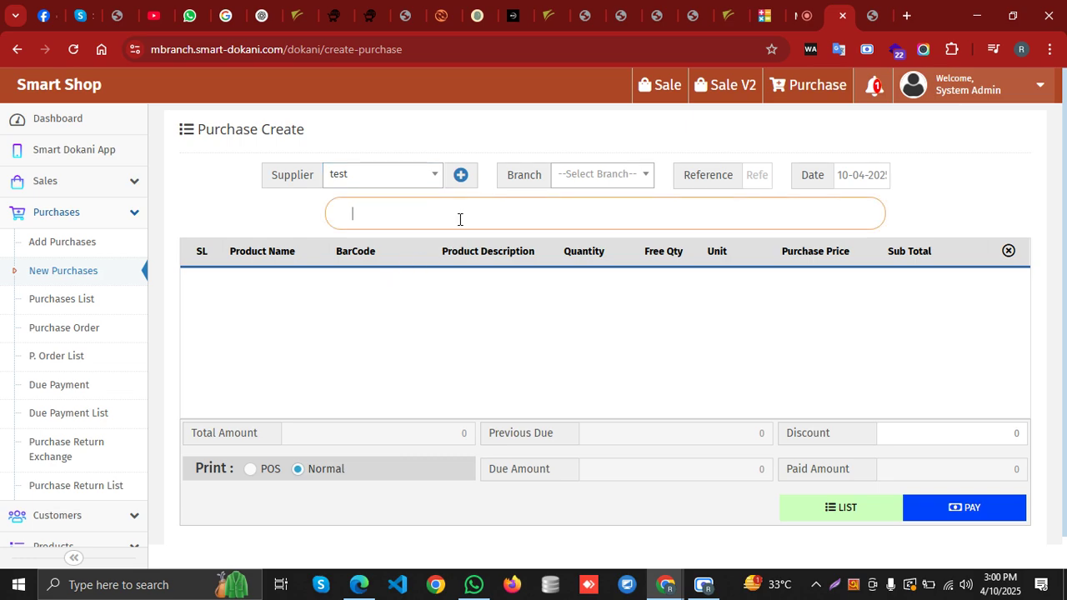
left_click(467, 234)
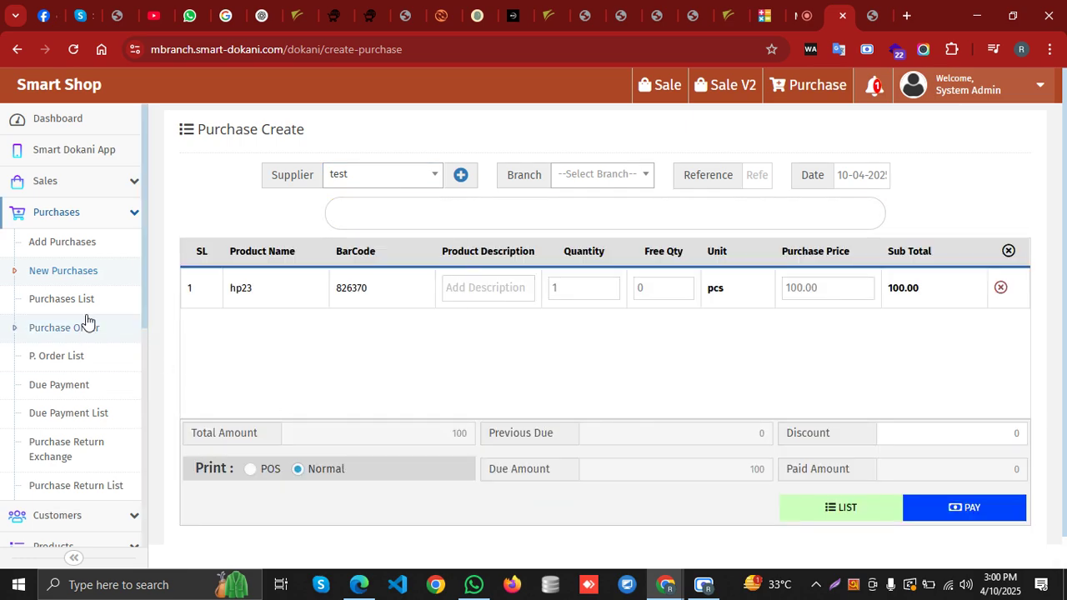
left_click(85, 255)
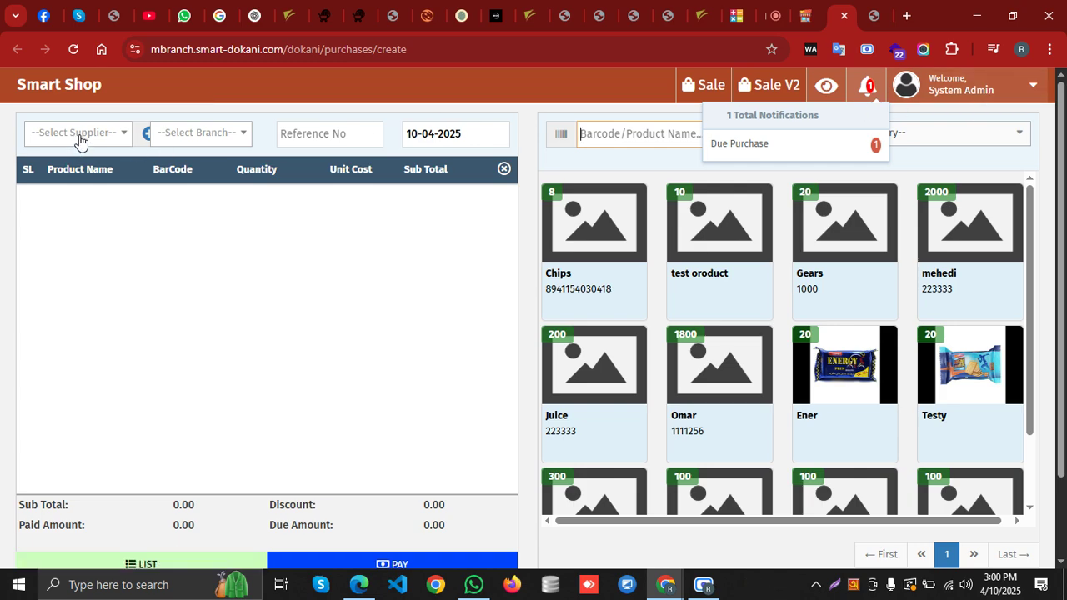
On the product-grid Add Purchases page, dismiss notifications and select test as supplier
left_click(364, 275)
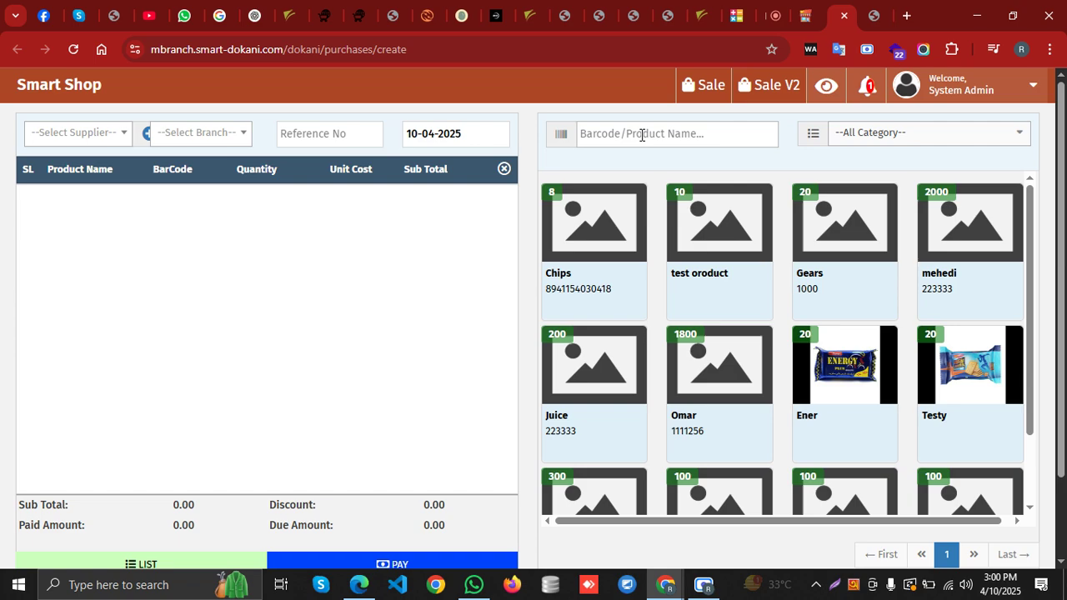
left_click(100, 144)
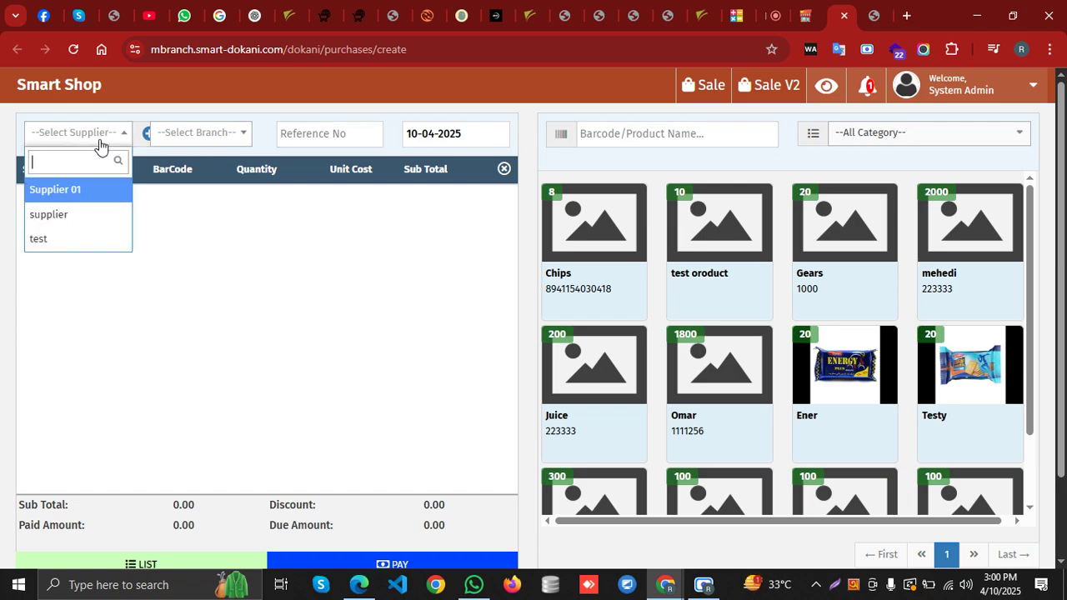
left_click(77, 239)
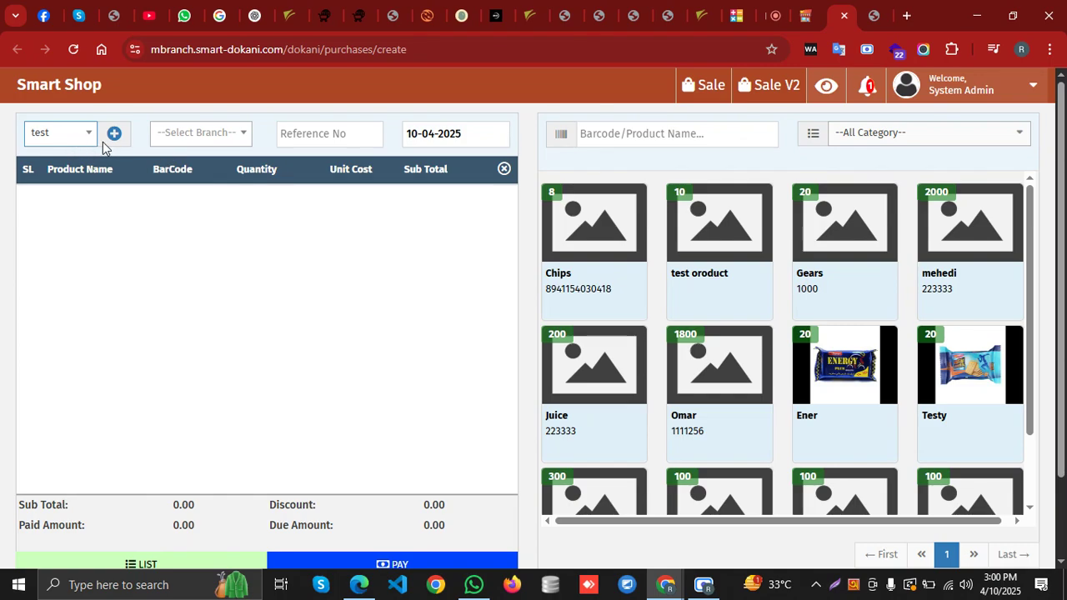
left_click(231, 133)
left_click(231, 133)
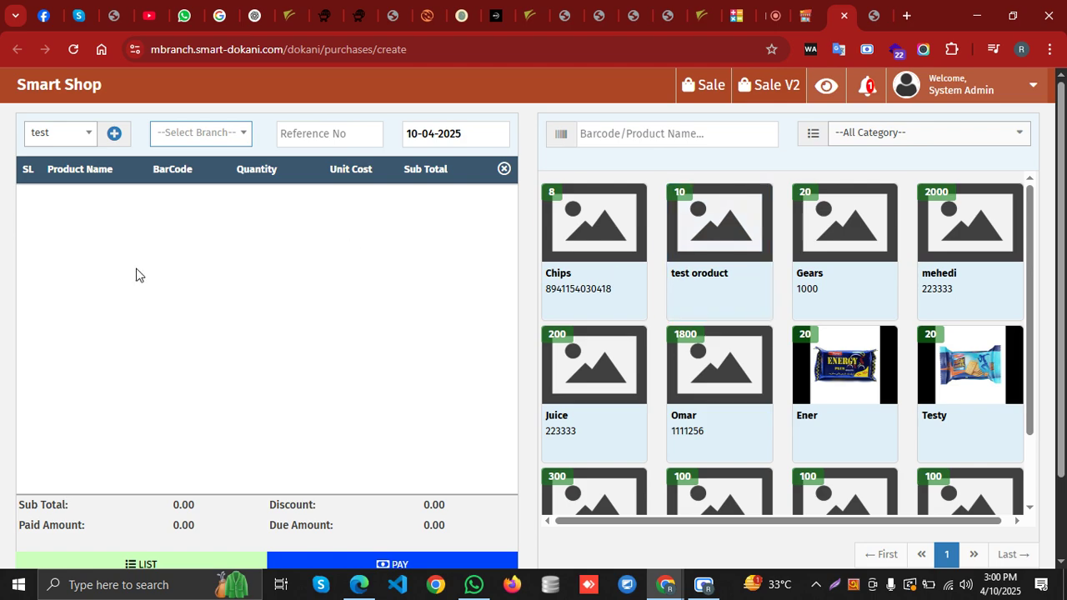
scroll(847, 254, "down", 2)
scroll(847, 255, "down", 3)
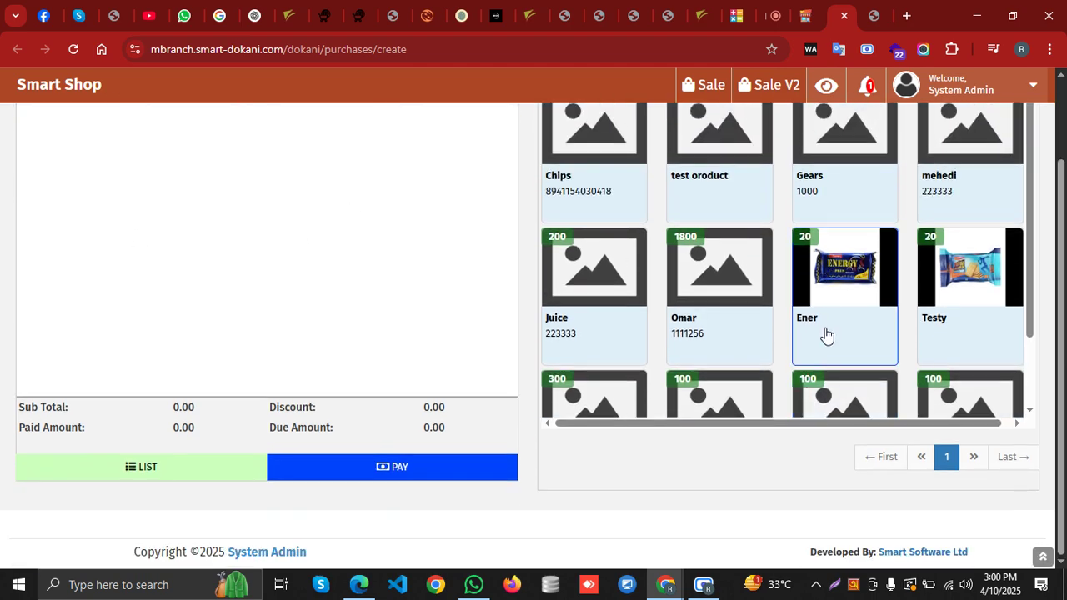
scroll(816, 336, "up", 5)
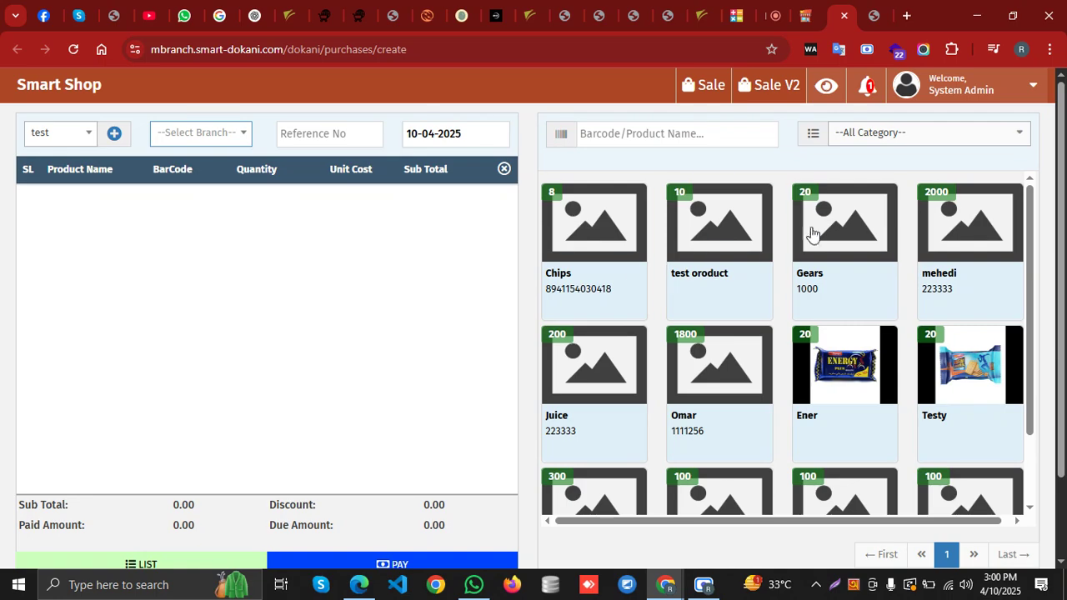
scroll(745, 243, "down", 3)
scroll(792, 381, "up", 3)
Set the purchase's supplier to the one named supplier
left_click(58, 147)
left_click(60, 214)
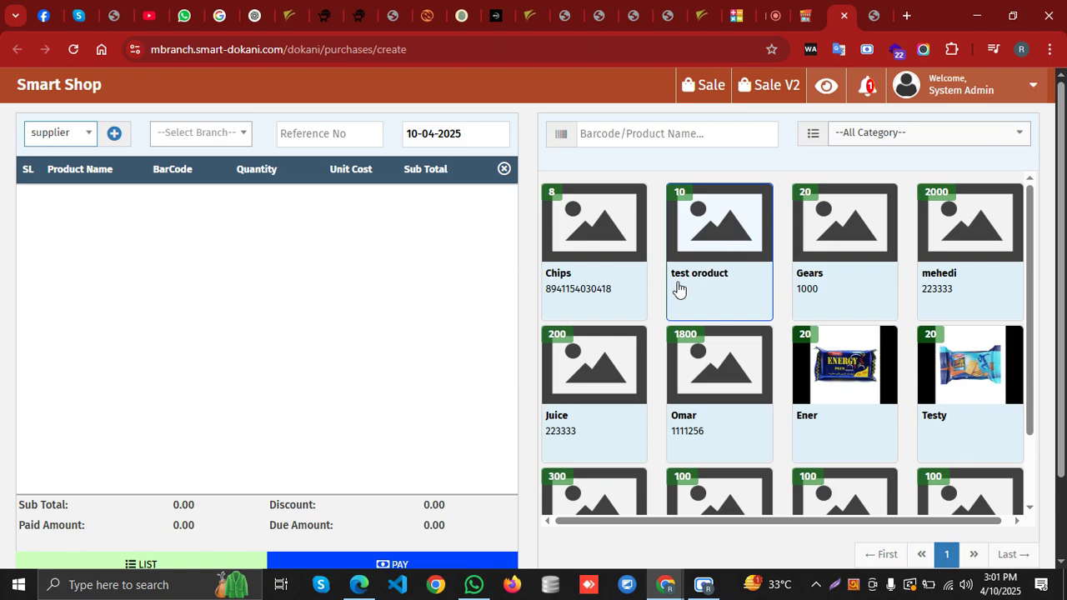
left_click(75, 145)
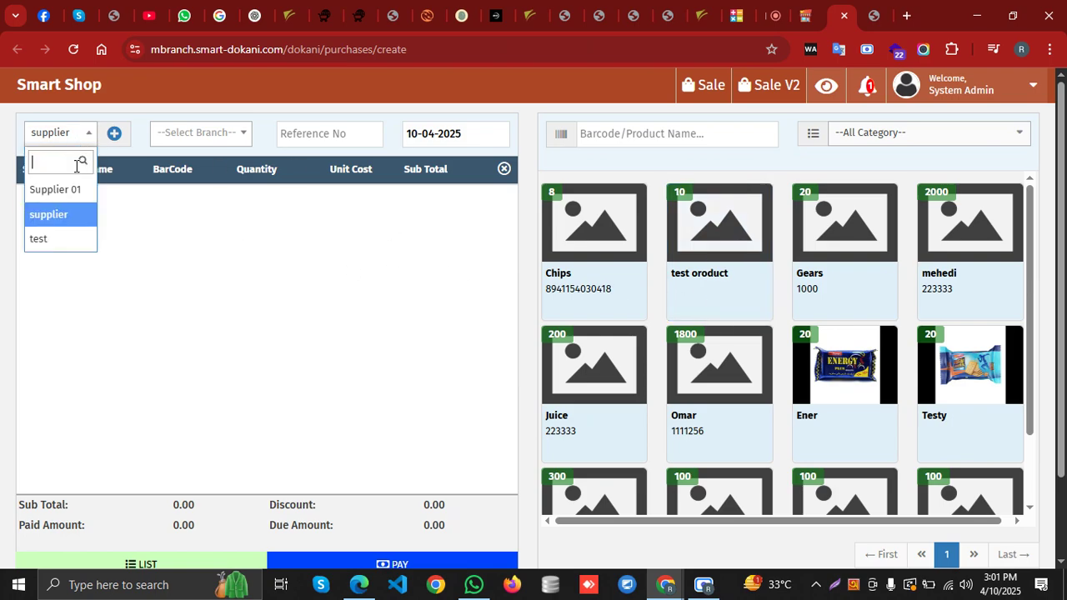
left_click(74, 192)
left_click(70, 134)
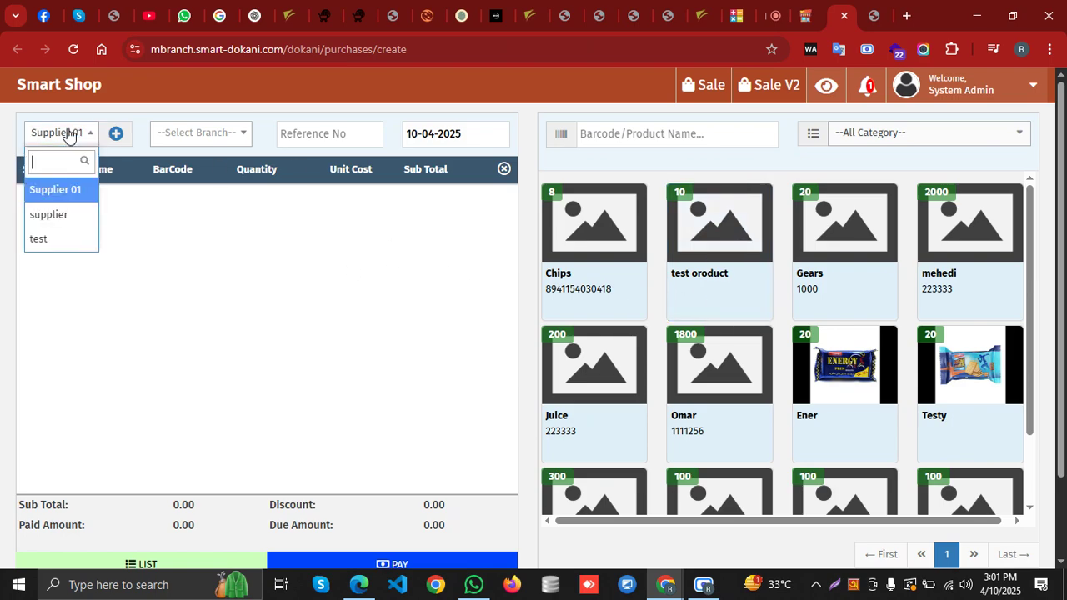
left_click(68, 219)
Add test oroduct, the 1800-cost product, Testy, 567265 and smart LTD to the purchase
left_click(745, 219)
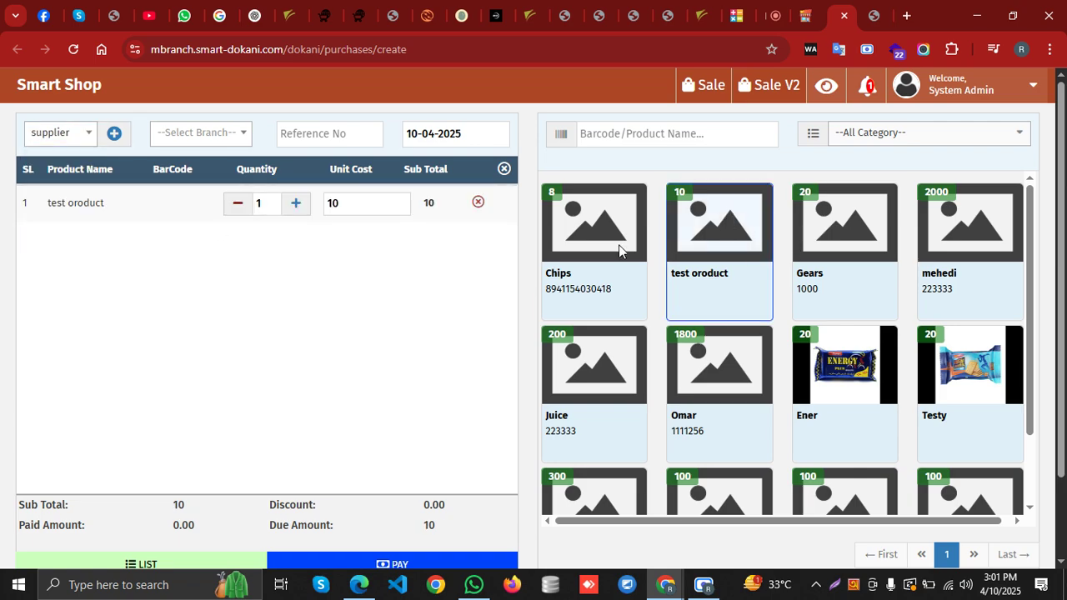
left_click(710, 359)
left_click(952, 377)
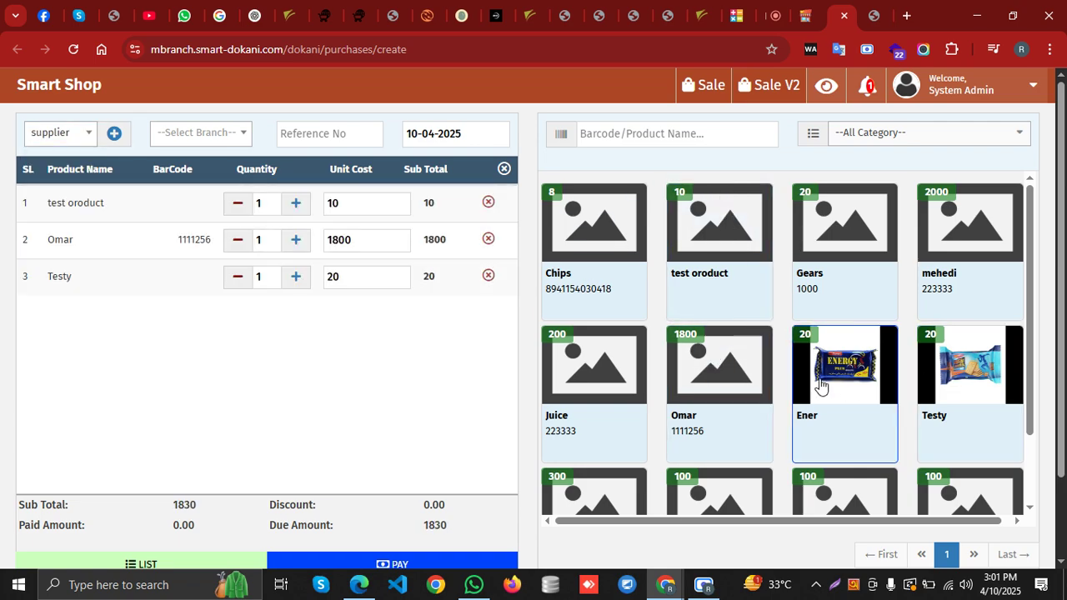
scroll(834, 383, "down", 2)
left_click(594, 417)
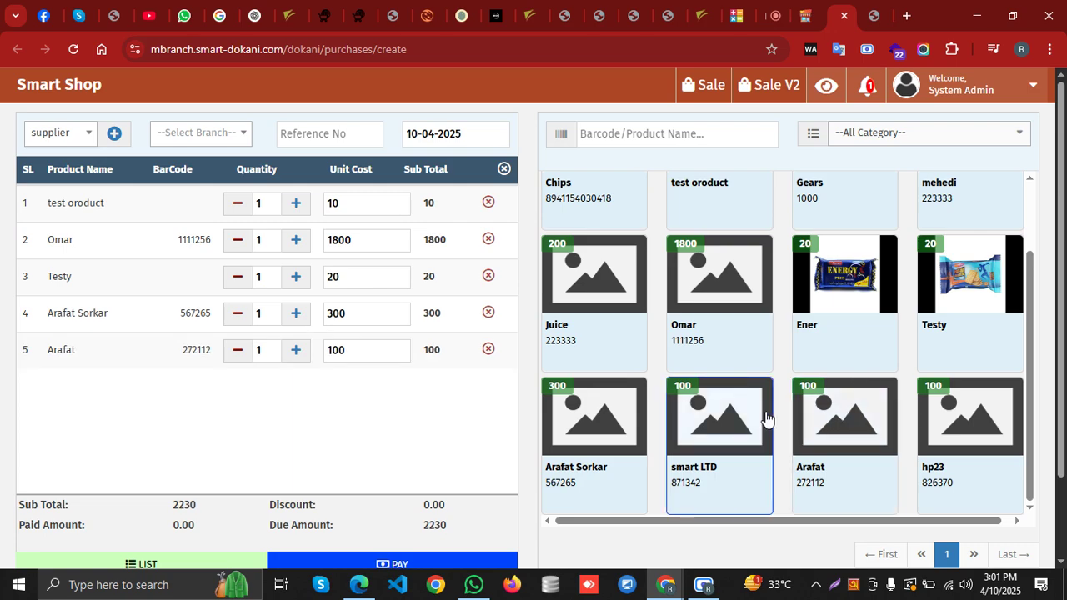
left_click(764, 419)
Raise the first four rows to quantity 2 and start paying the 4460 total
left_click(295, 204)
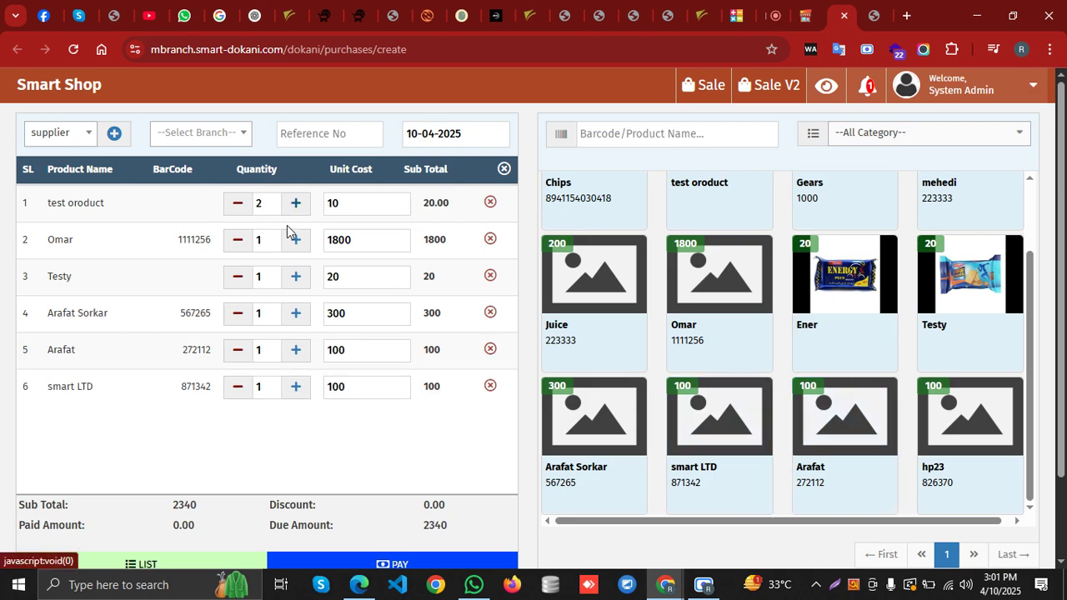
left_click(295, 240)
left_click(298, 278)
left_click(297, 316)
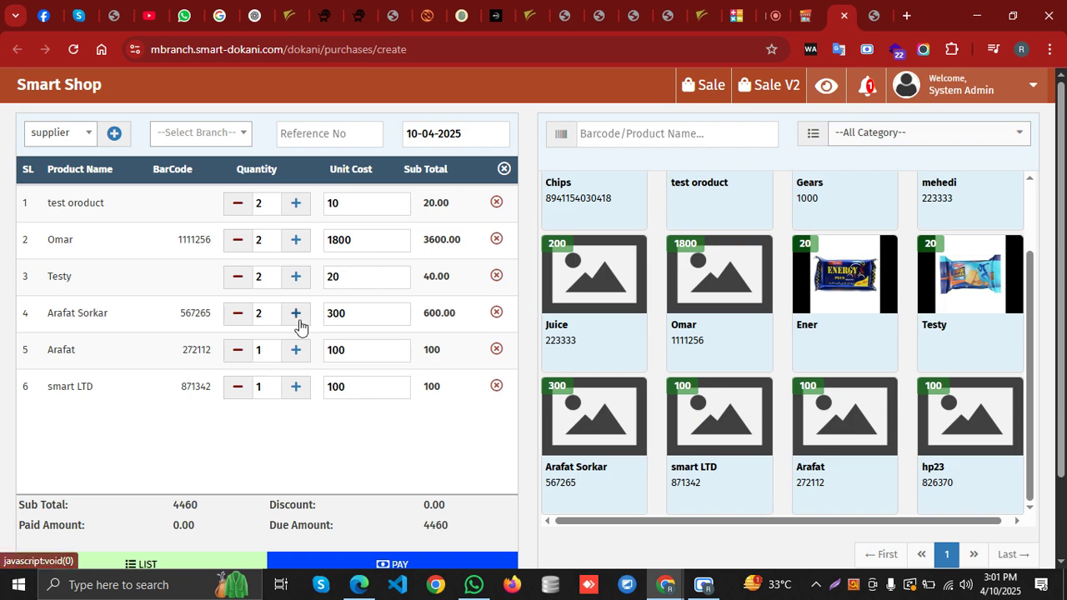
scroll(439, 351, "down", 2)
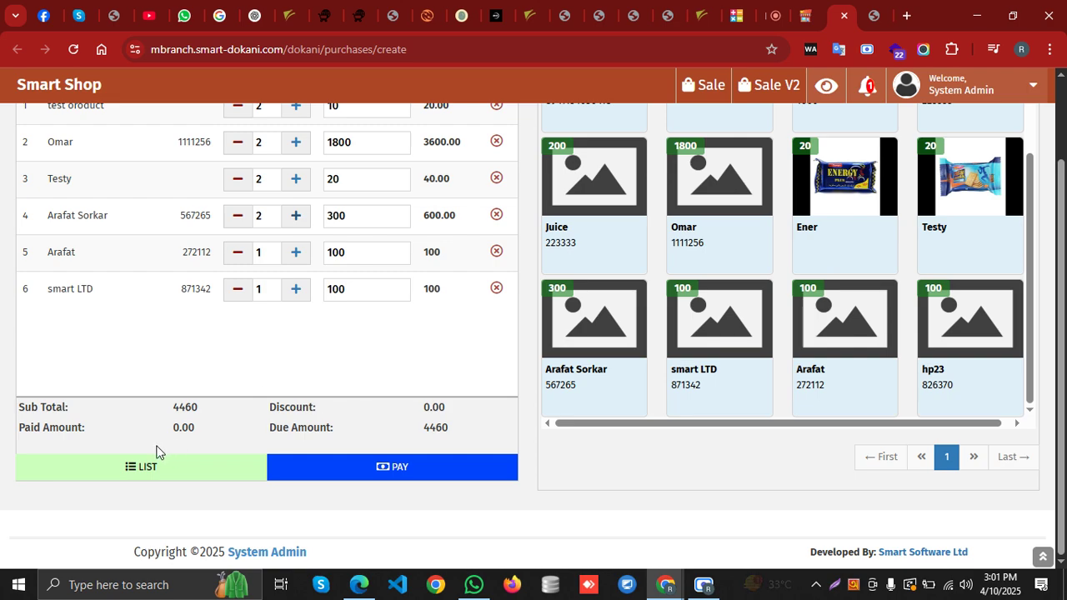
left_click(398, 468)
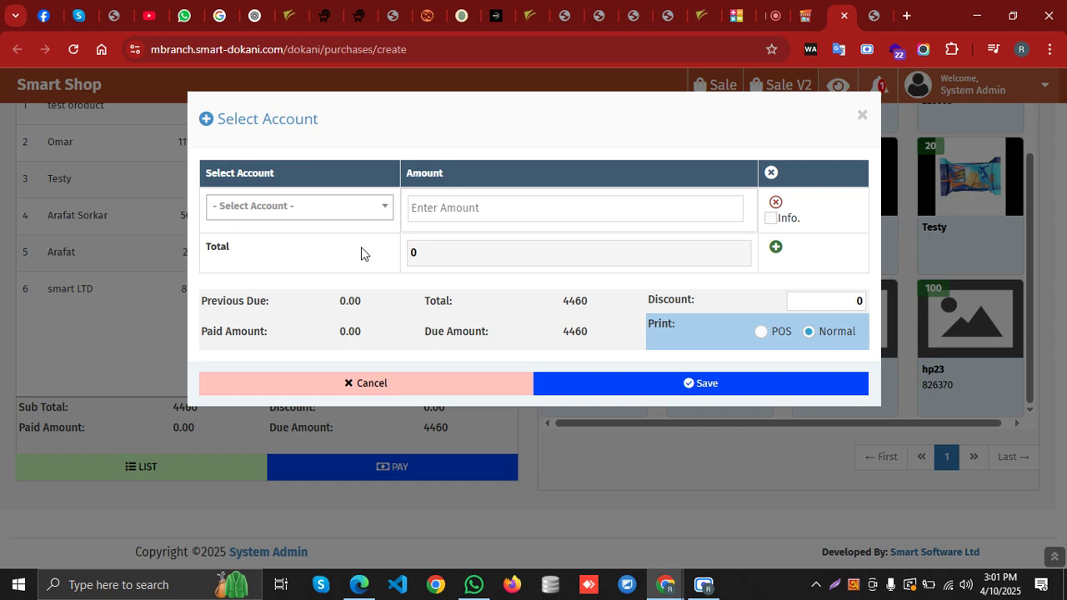
left_click(775, 247)
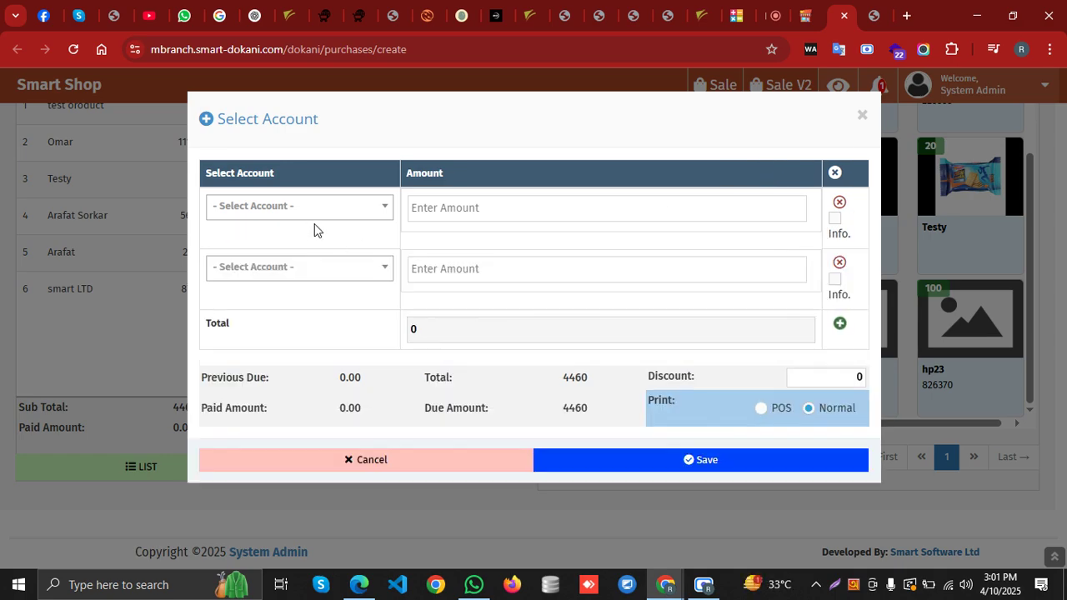
left_click(839, 263)
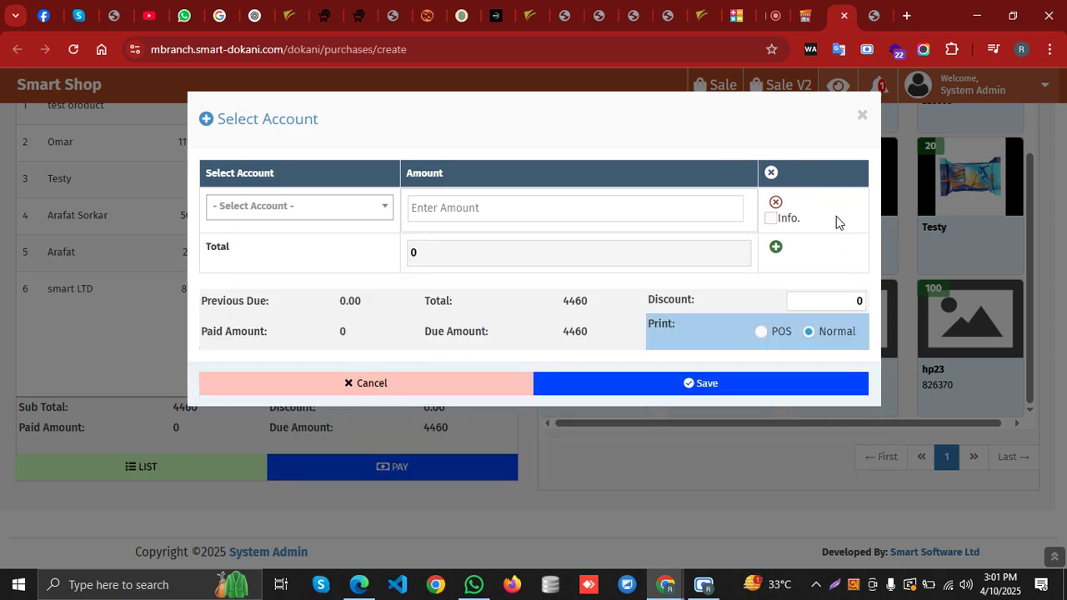
left_click(335, 210)
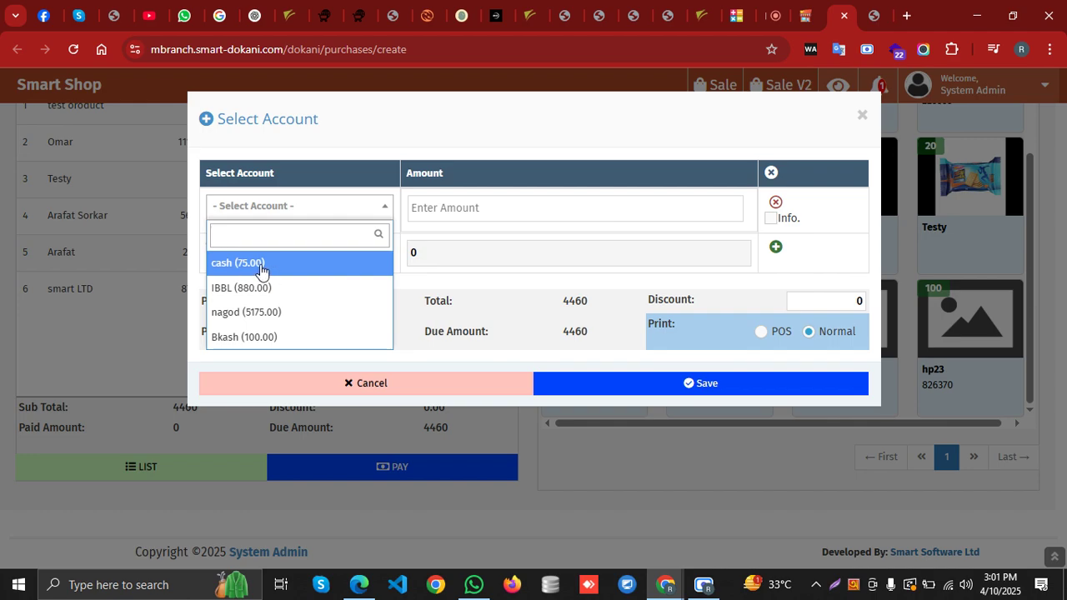
left_click(261, 270)
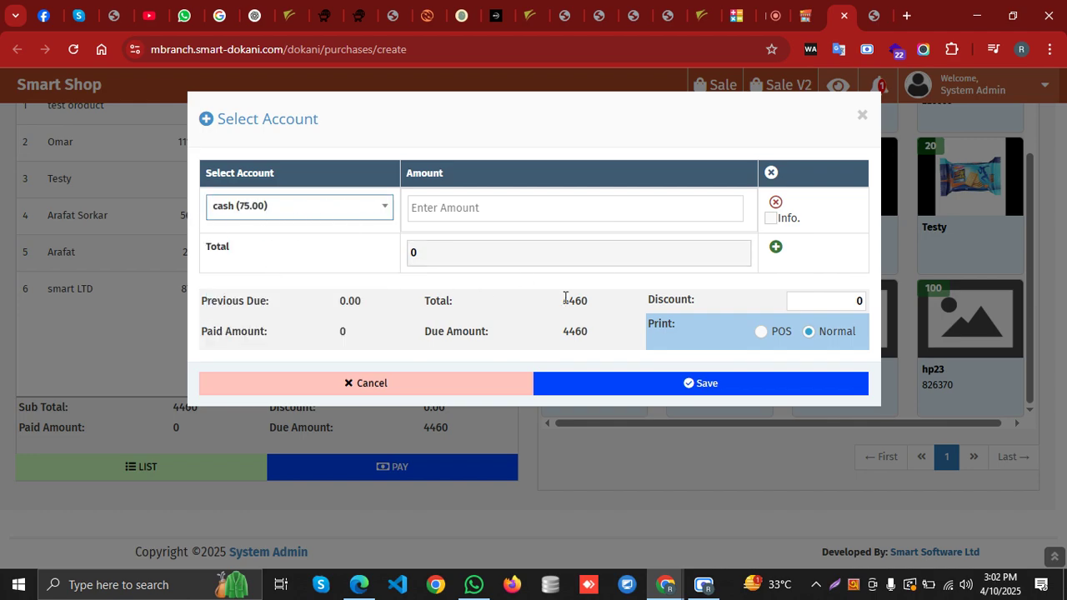
left_click(504, 213)
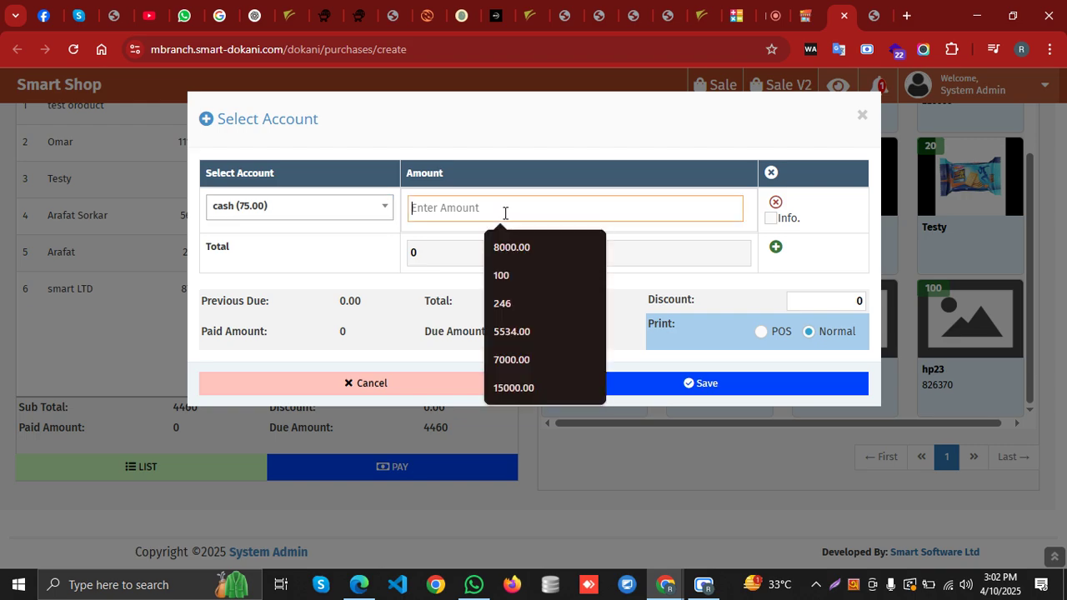
left_click(341, 248)
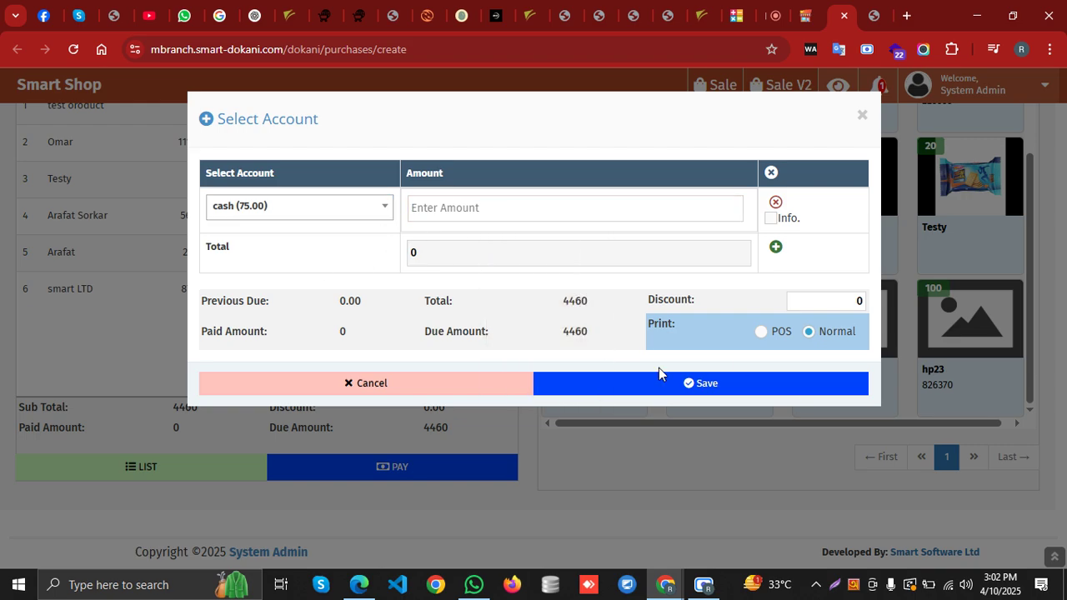
left_click(419, 389)
left_click(127, 470)
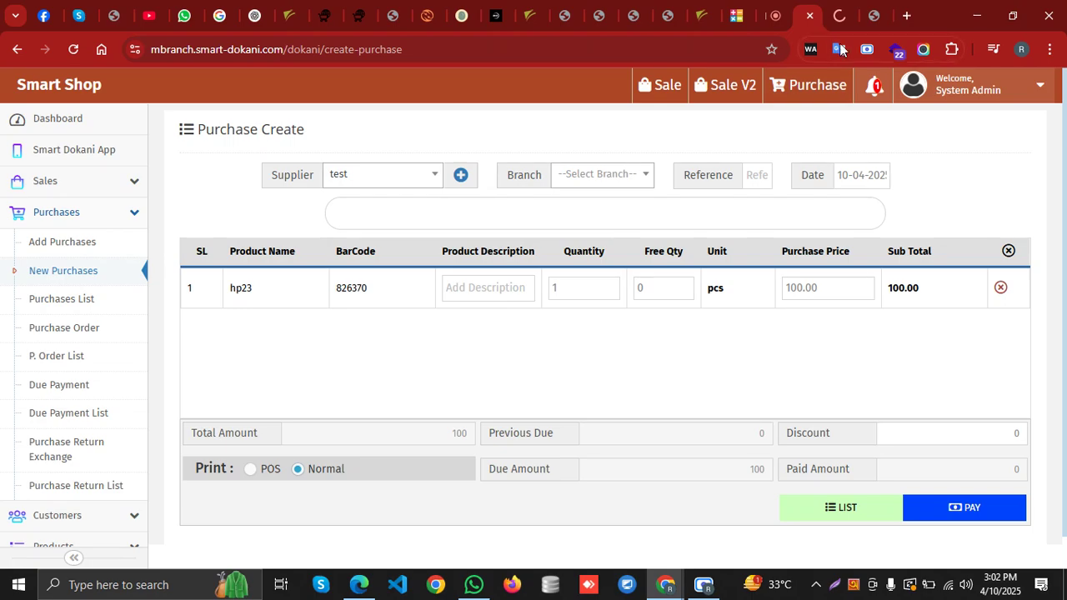
Close the extra purchase and inventory report browser tabs
left_click(839, 16)
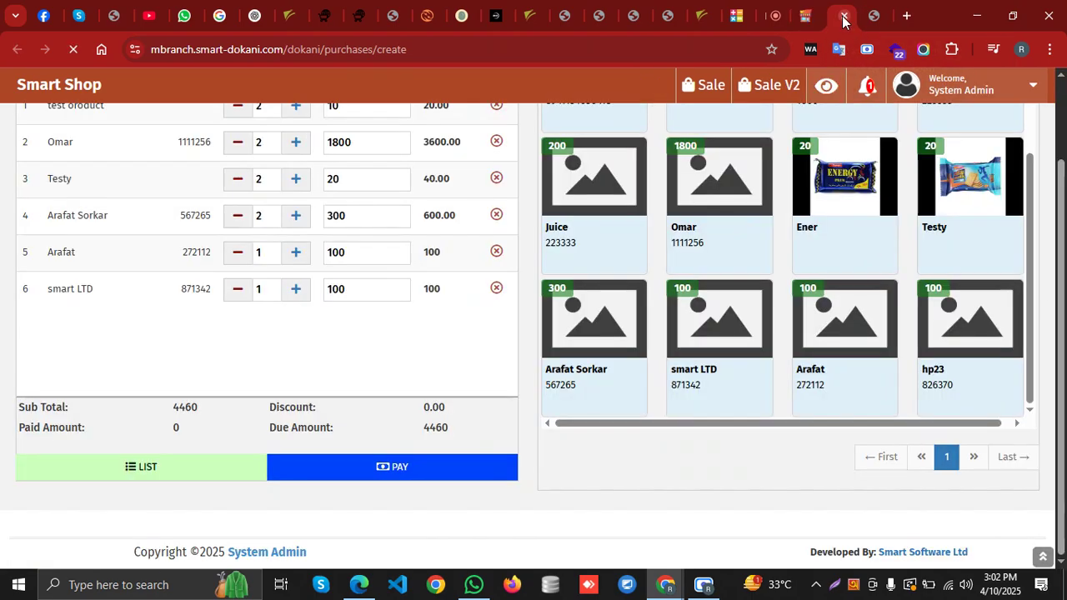
left_click(841, 16)
left_click(843, 21)
left_click(839, 17)
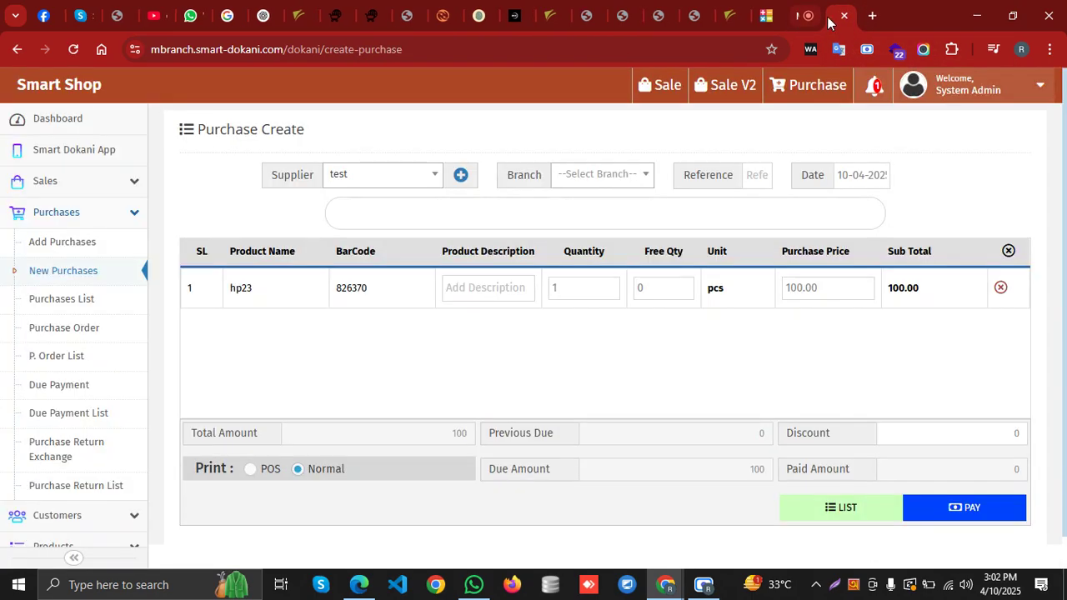
Collapse Purchases in the sidebar and open the Add Customer form from Customers
left_click(86, 224)
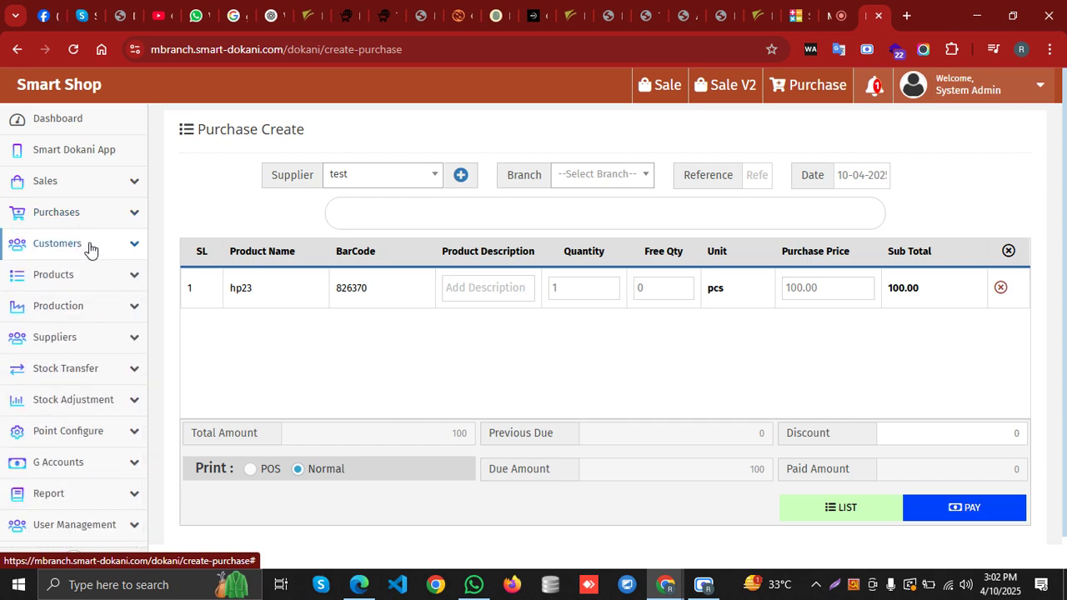
left_click(89, 247)
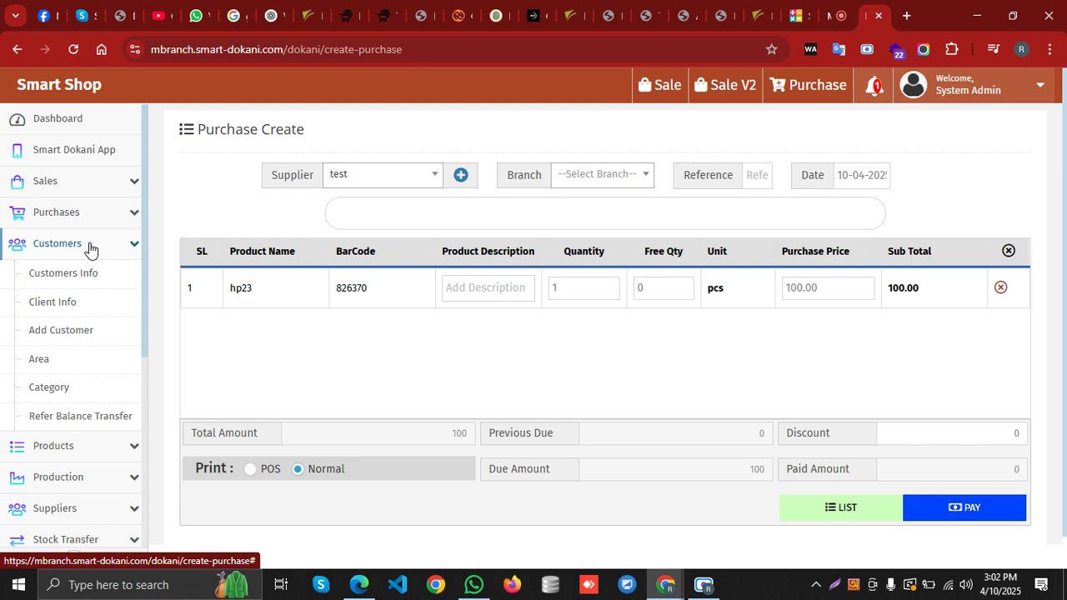
left_click(100, 330)
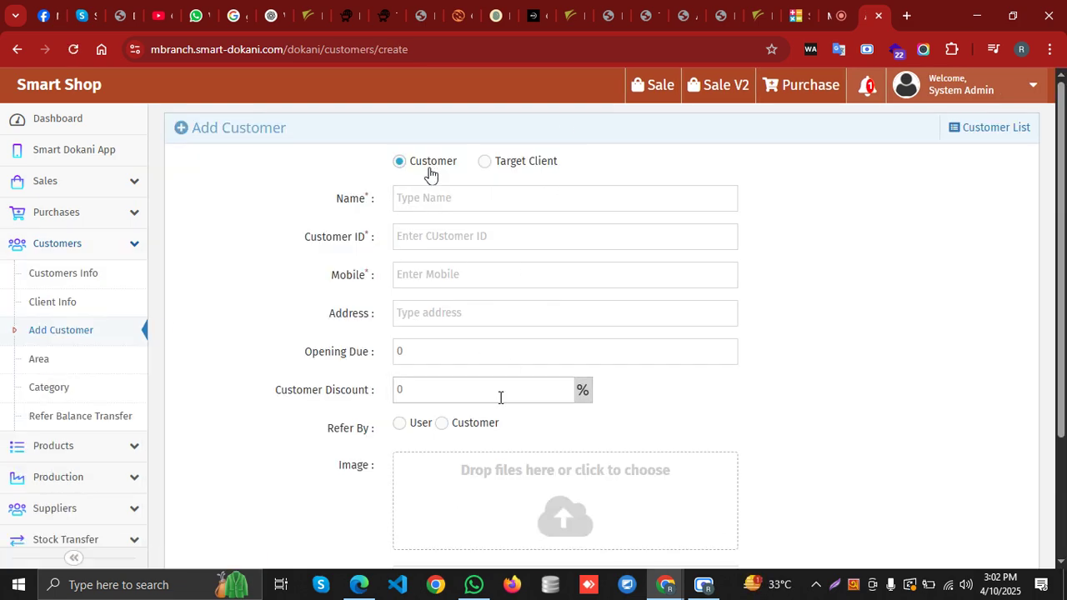
Leave Opening Due at 0 and clear the default 0 from Customer Discount
scroll(459, 384, "down", 1)
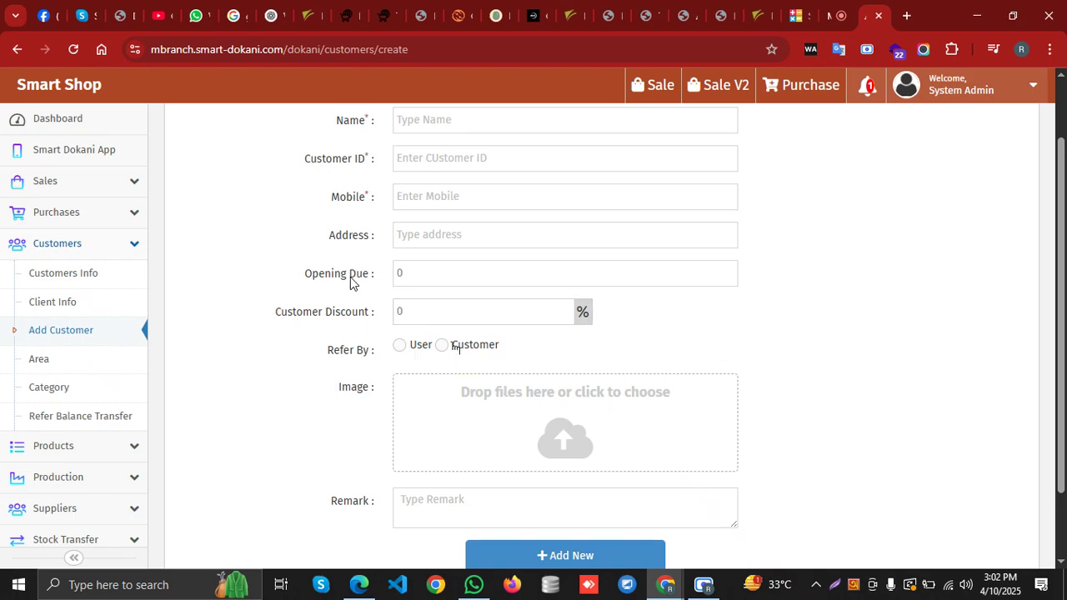
left_click(410, 271)
key("Return")
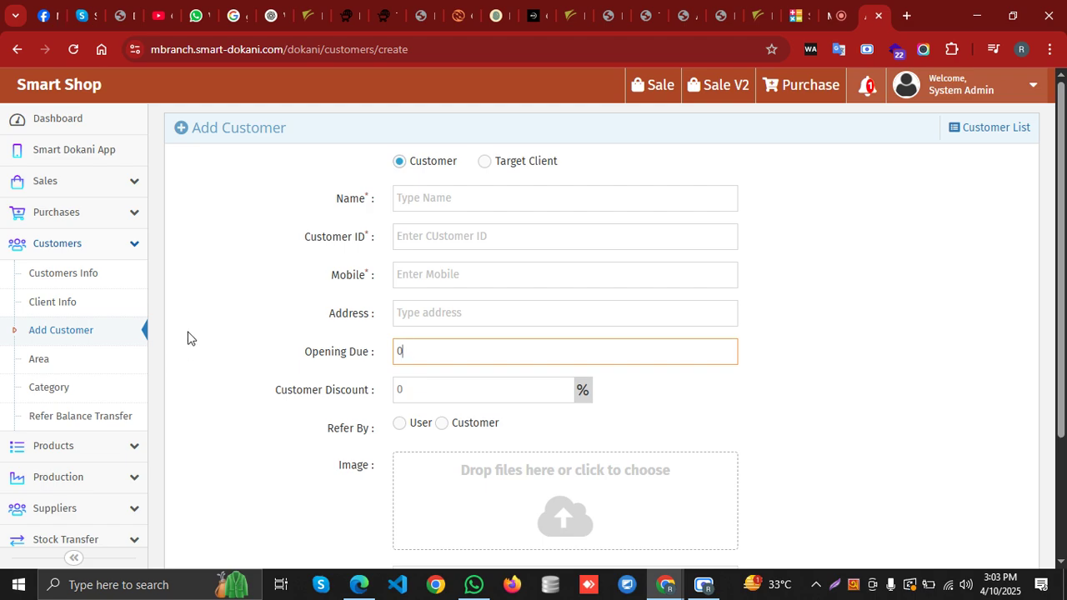
left_click(441, 400)
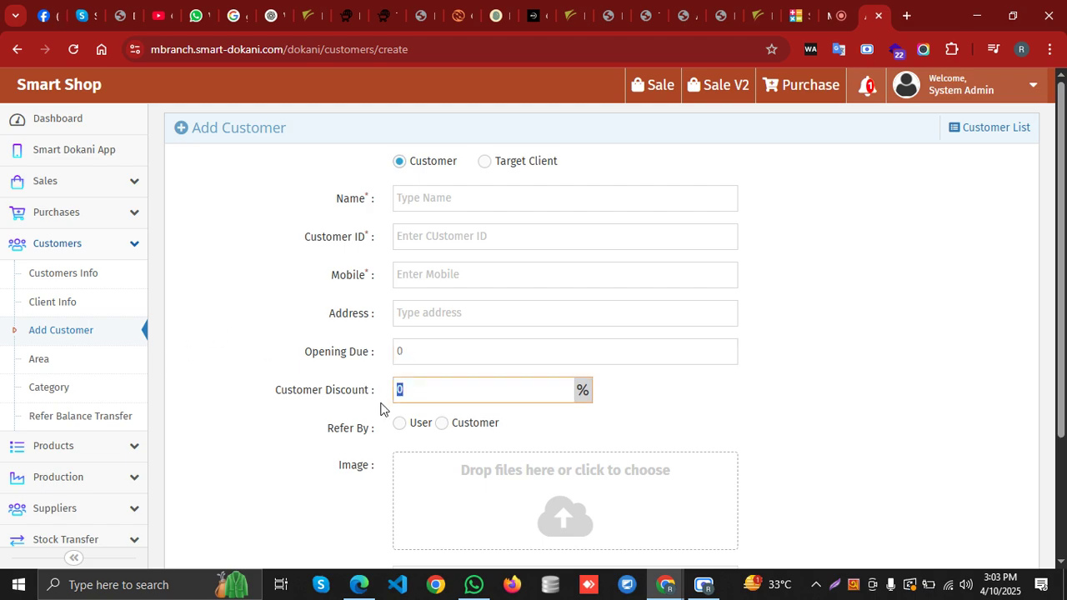
key("BackSpace")
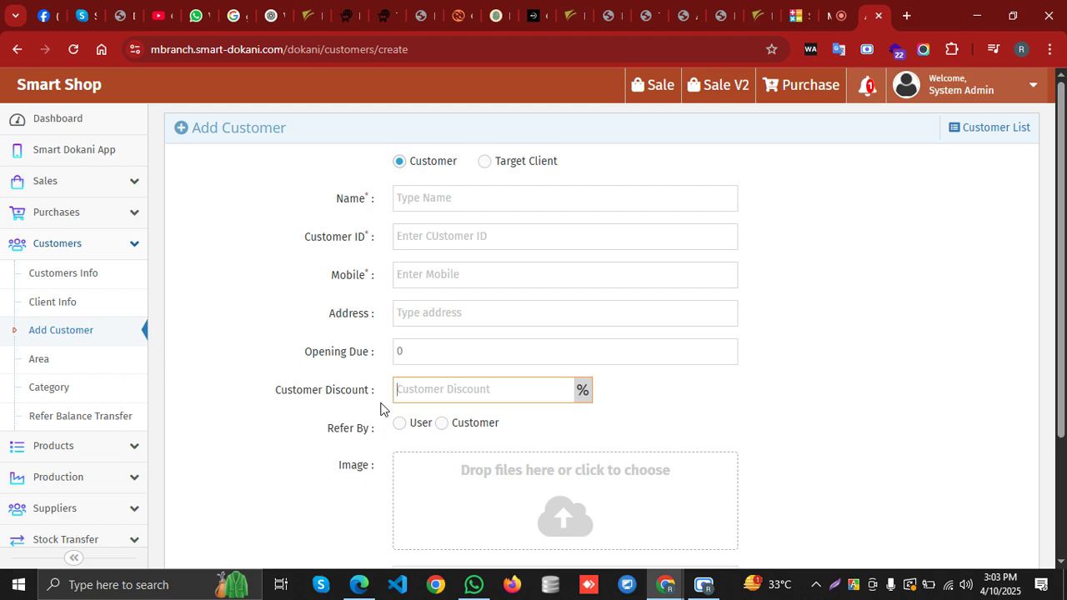
scroll(636, 439, "down", 2)
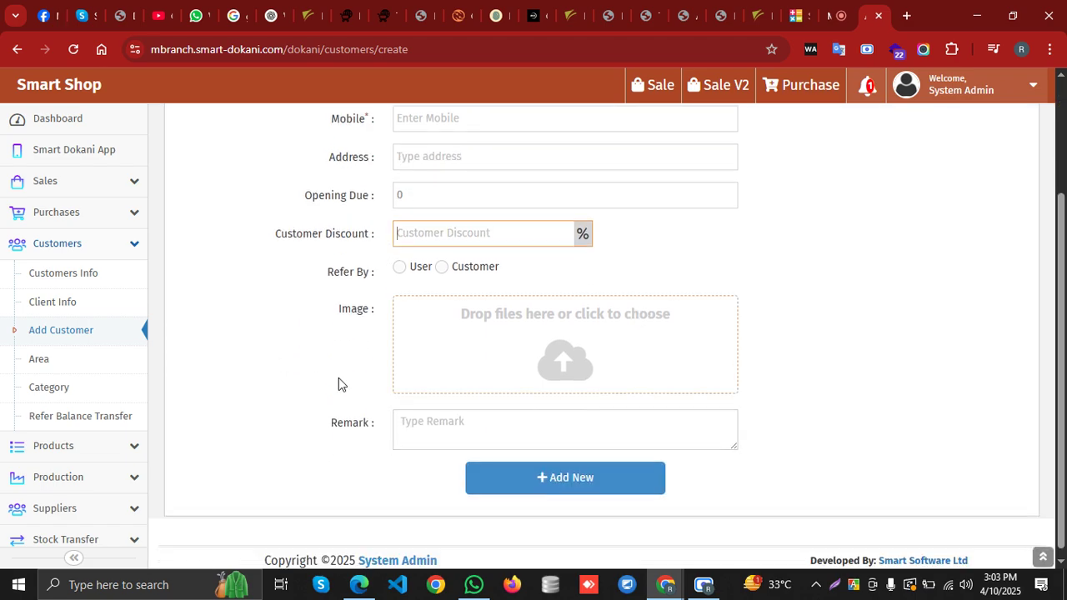
left_click(64, 245)
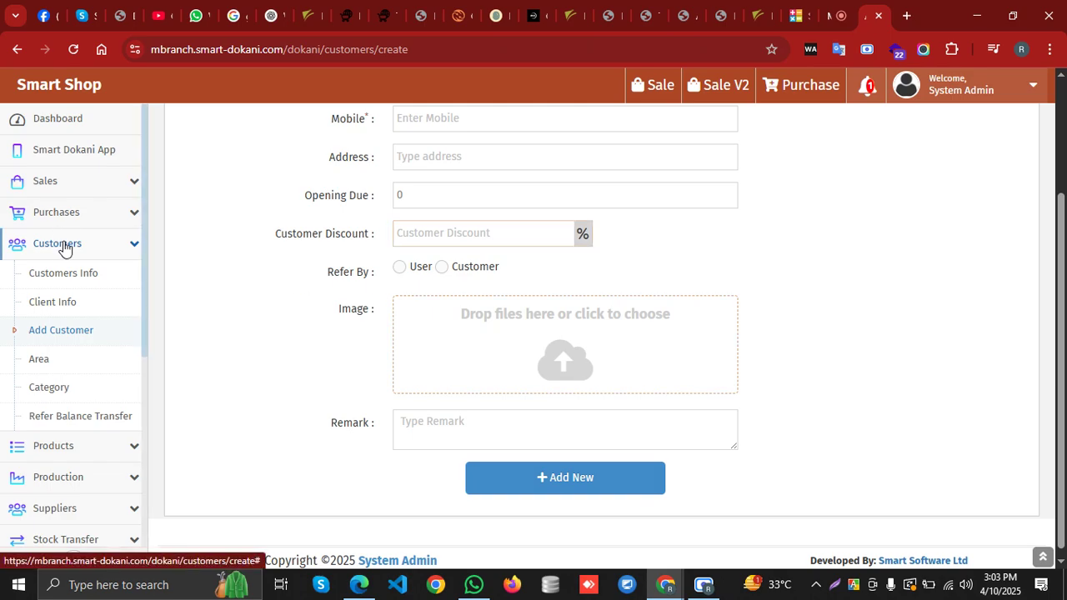
Open POS Sale and New Sale in background tabs from the Sales menu
left_click(105, 195)
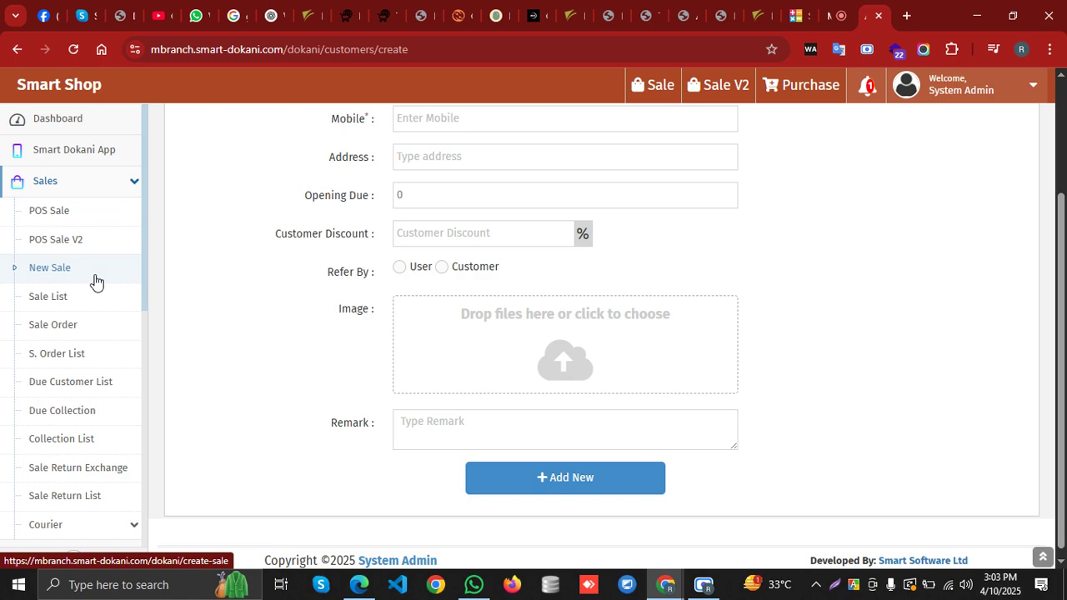
middle_click(96, 221)
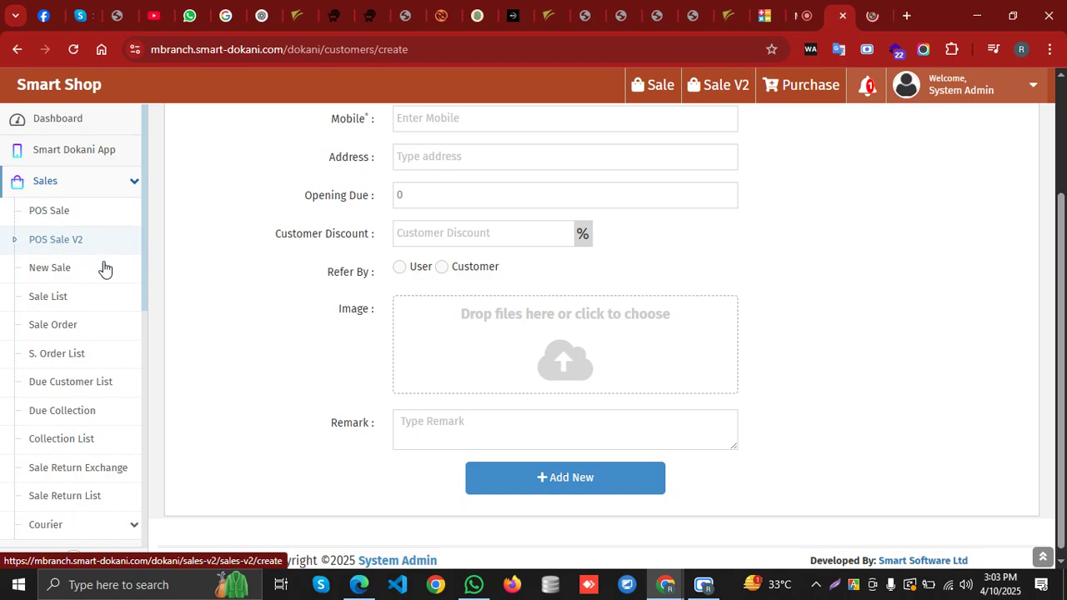
middle_click(101, 271)
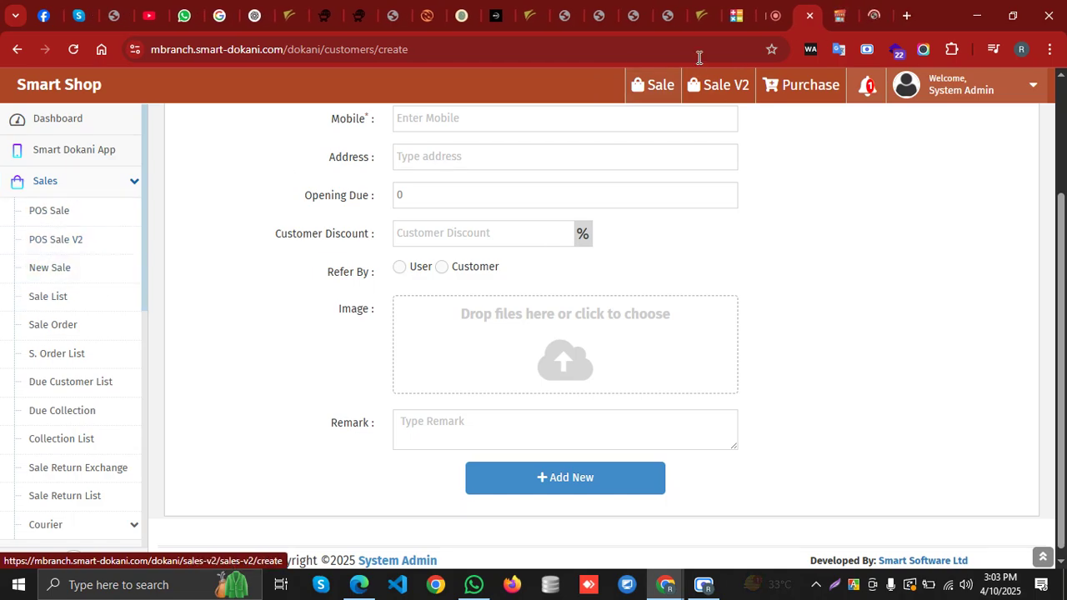
left_click(840, 20)
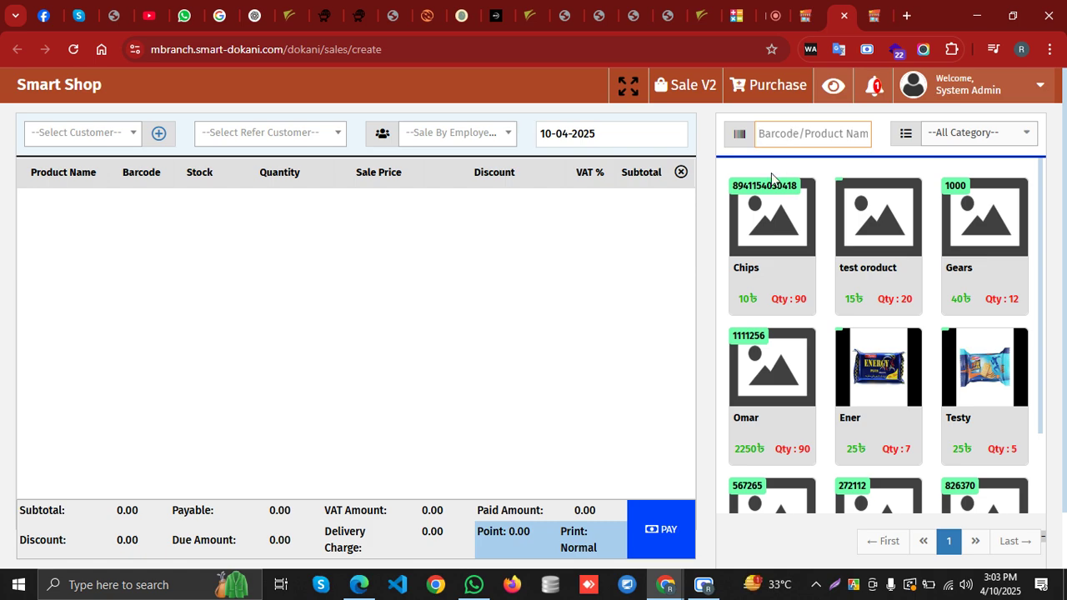
left_click(803, 13)
left_click(92, 185)
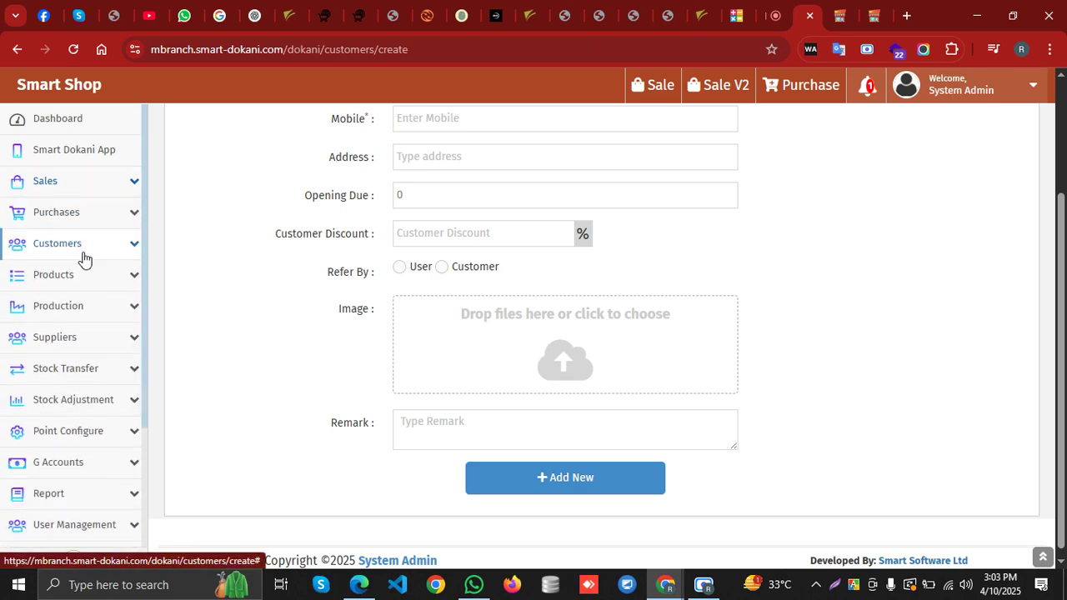
left_click(94, 285)
left_click(95, 333)
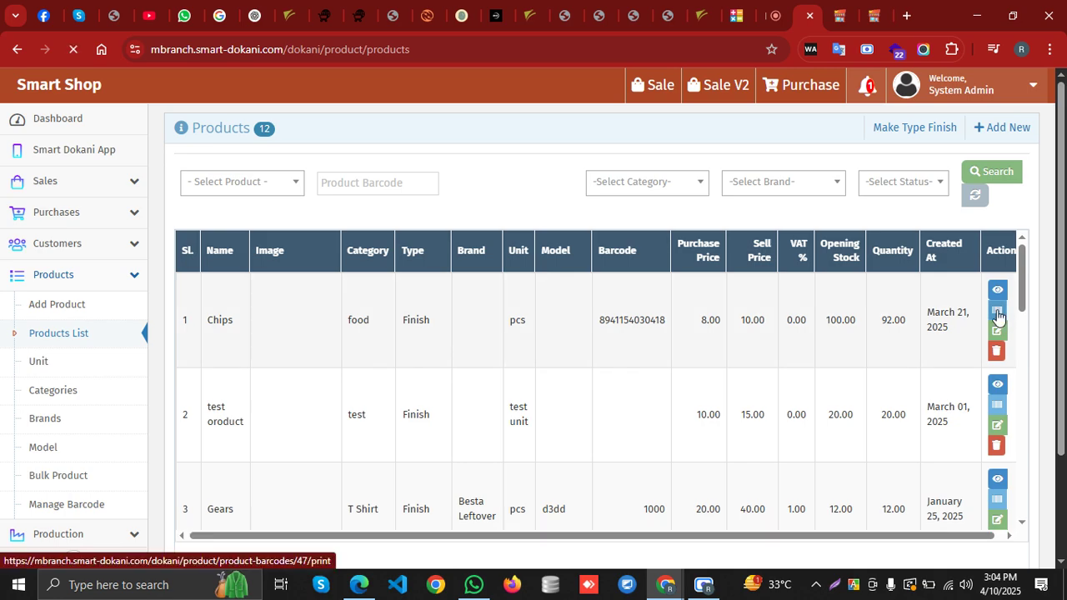
left_click(997, 310)
double_click(717, 276)
key("ctrl+c")
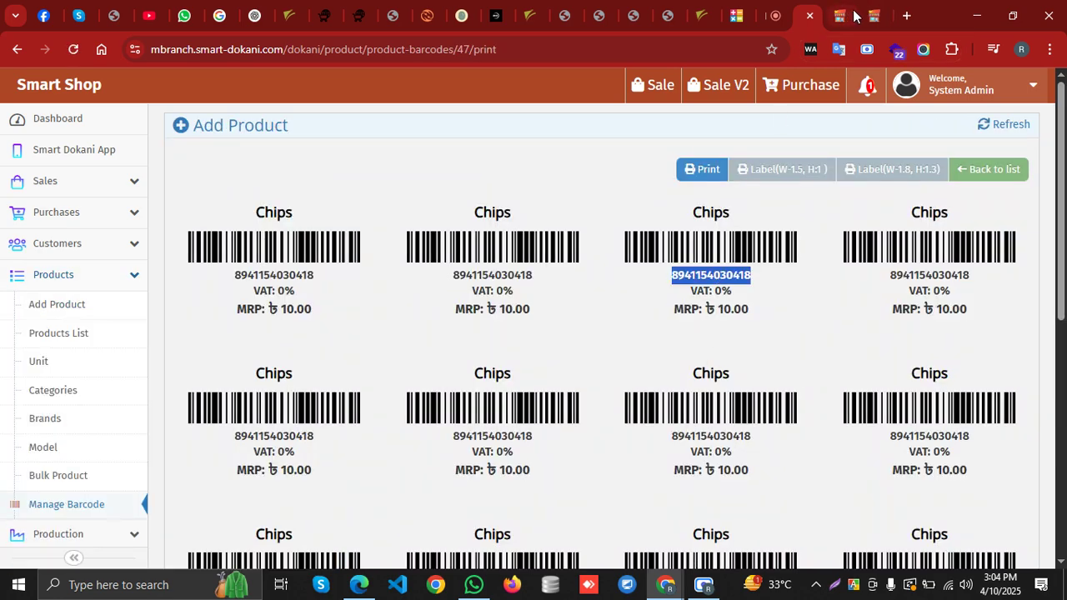
Paste the barcode into New Sale and add one Chips at 10.00
left_click(873, 15)
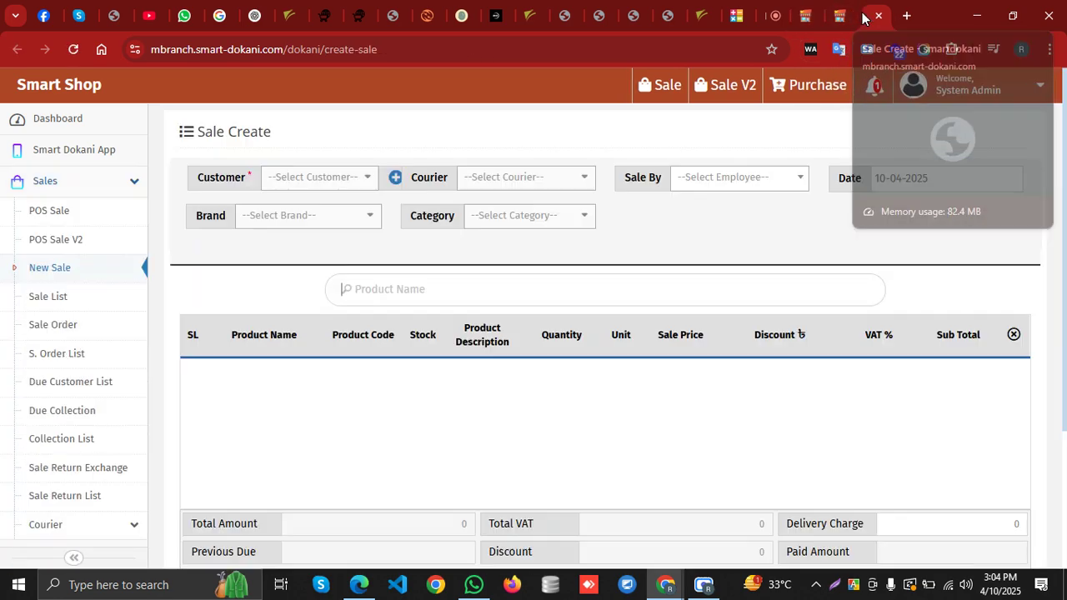
left_click(373, 290)
key("ctrl+v")
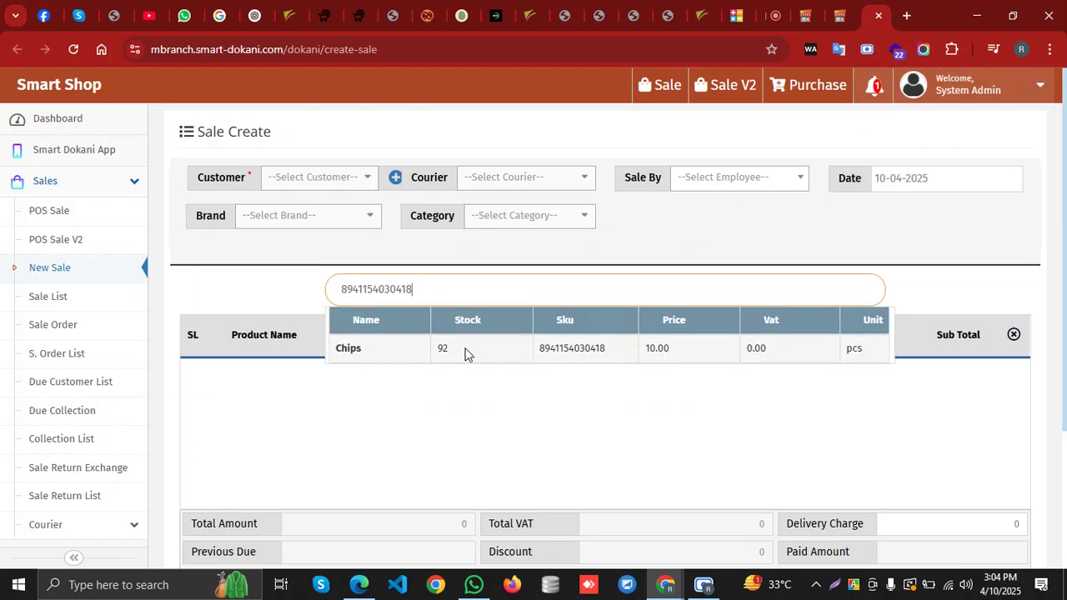
left_click(467, 351)
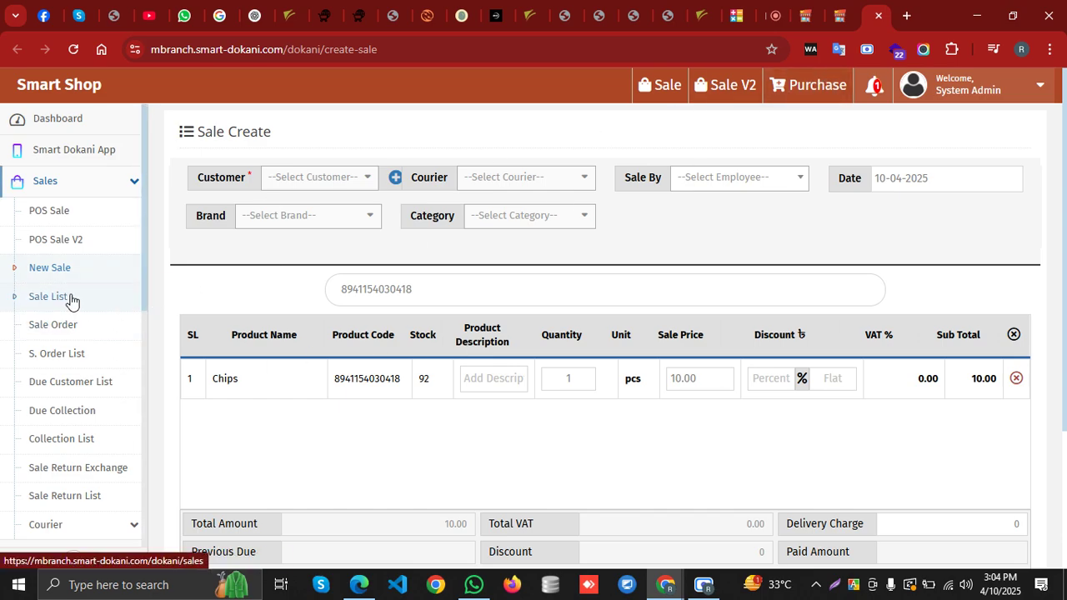
left_click(828, 17)
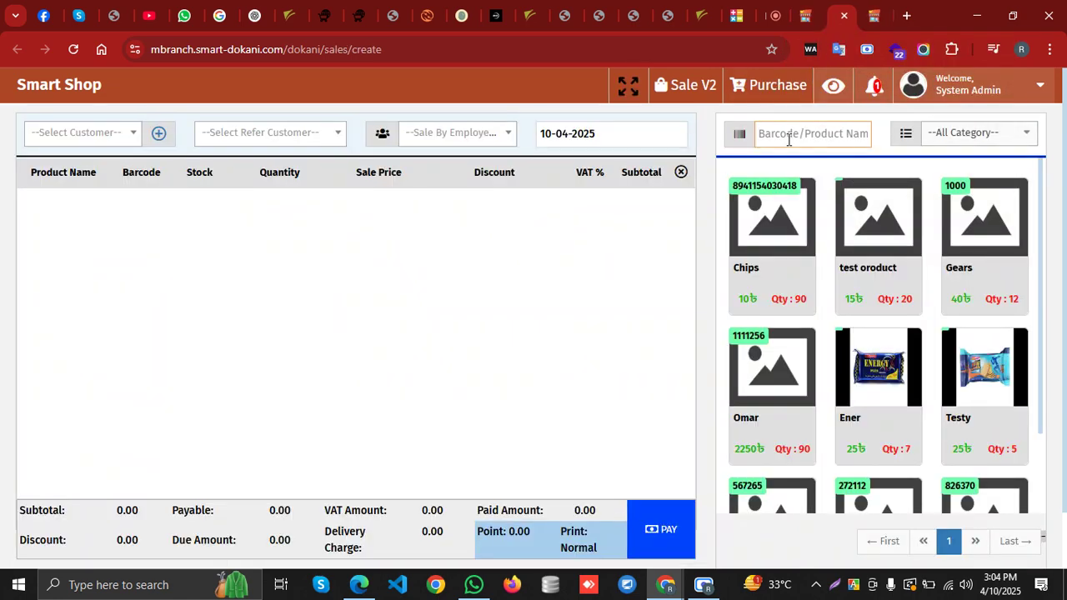
type("8941154030418")
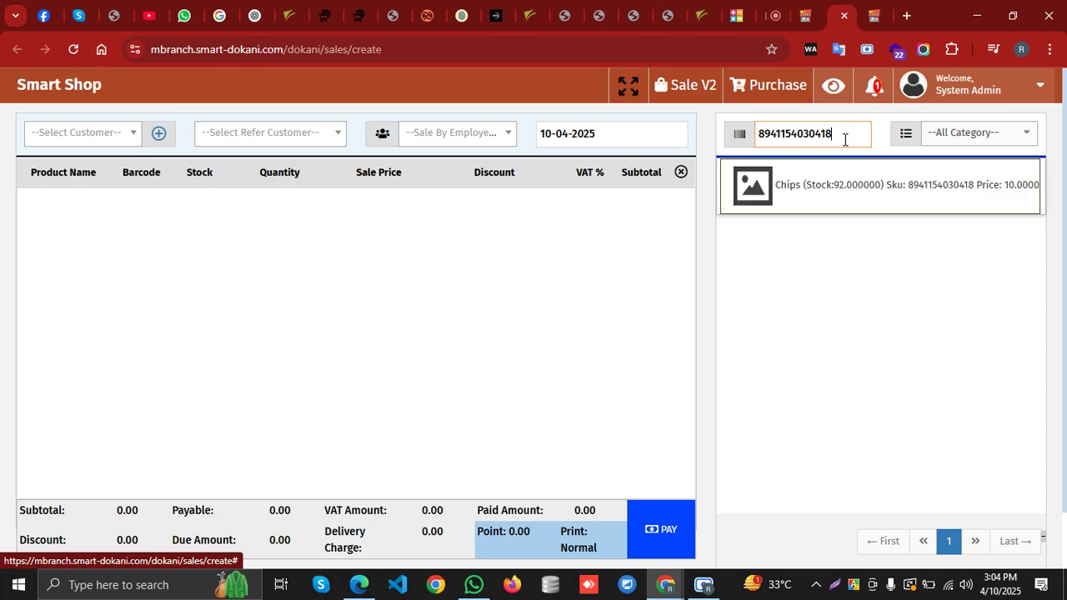
left_click(836, 191)
left_click(93, 140)
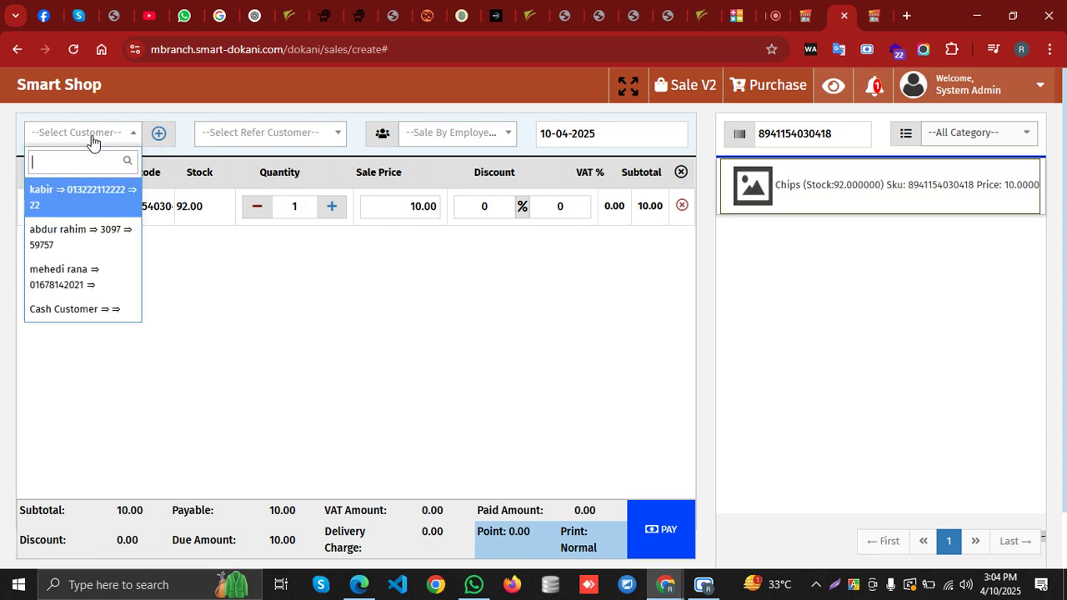
scroll(91, 238, "down", 1)
scroll(91, 250, "up", 1)
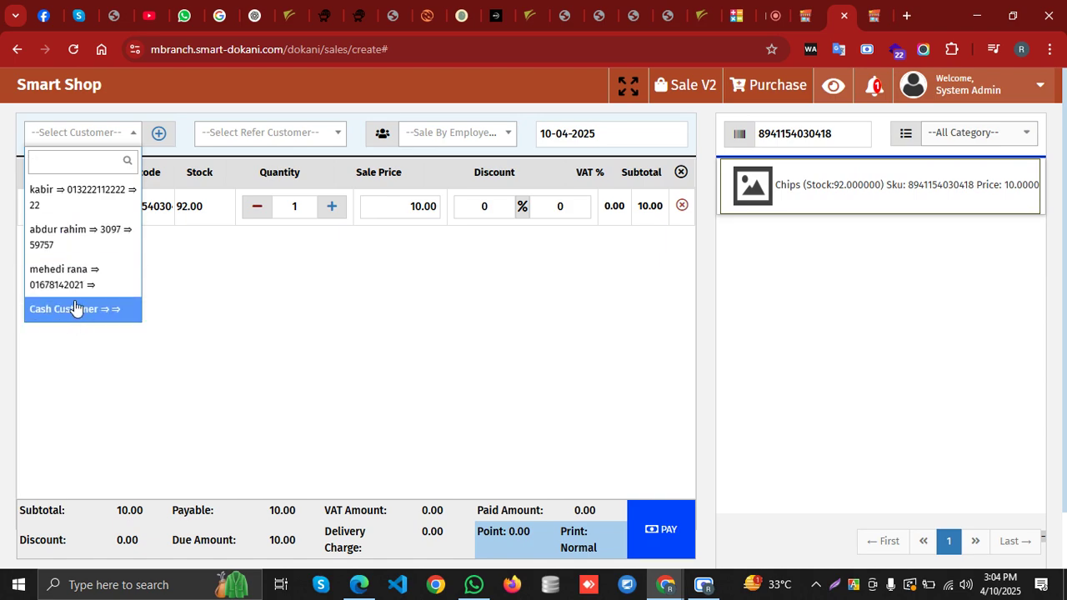
left_click(75, 308)
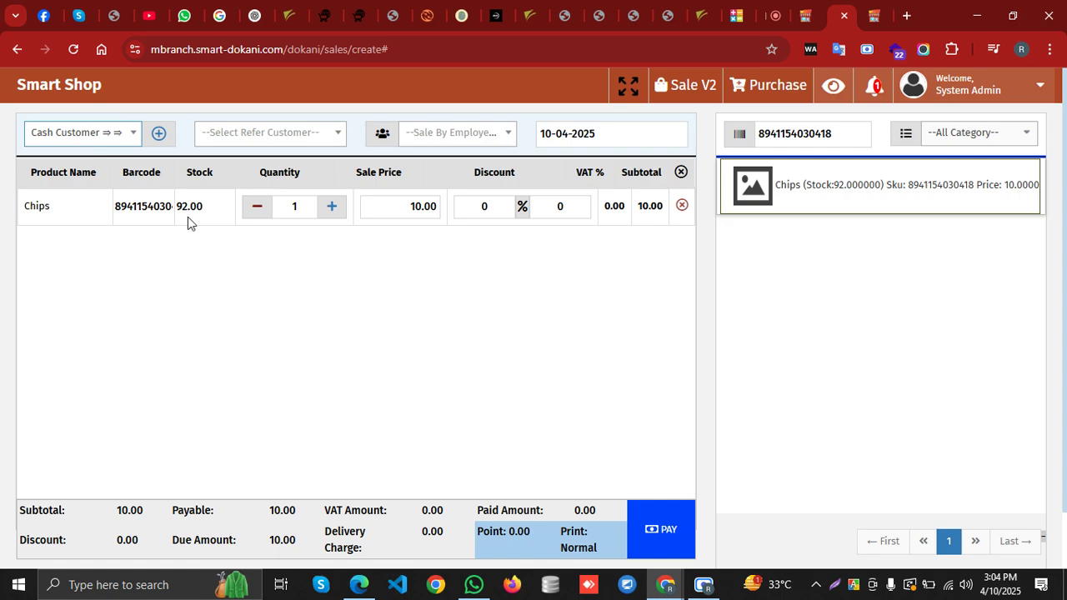
Start payment for the 10.00 Chips sale and bring up the account list
scroll(284, 286, "down", 1)
scroll(483, 247, "up", 1)
left_click(298, 209)
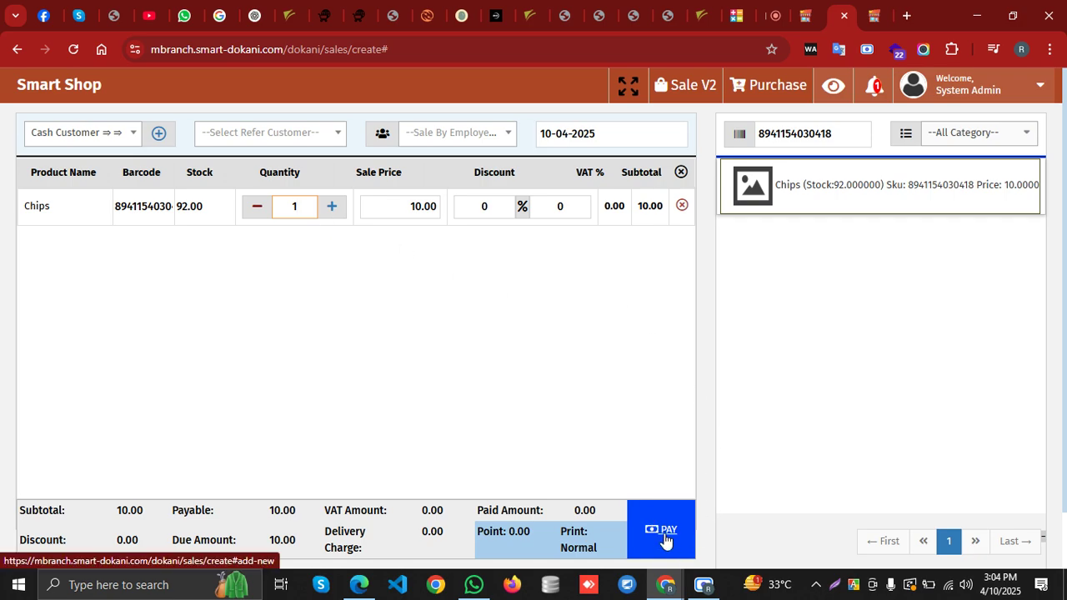
left_click(664, 538)
left_click(307, 214)
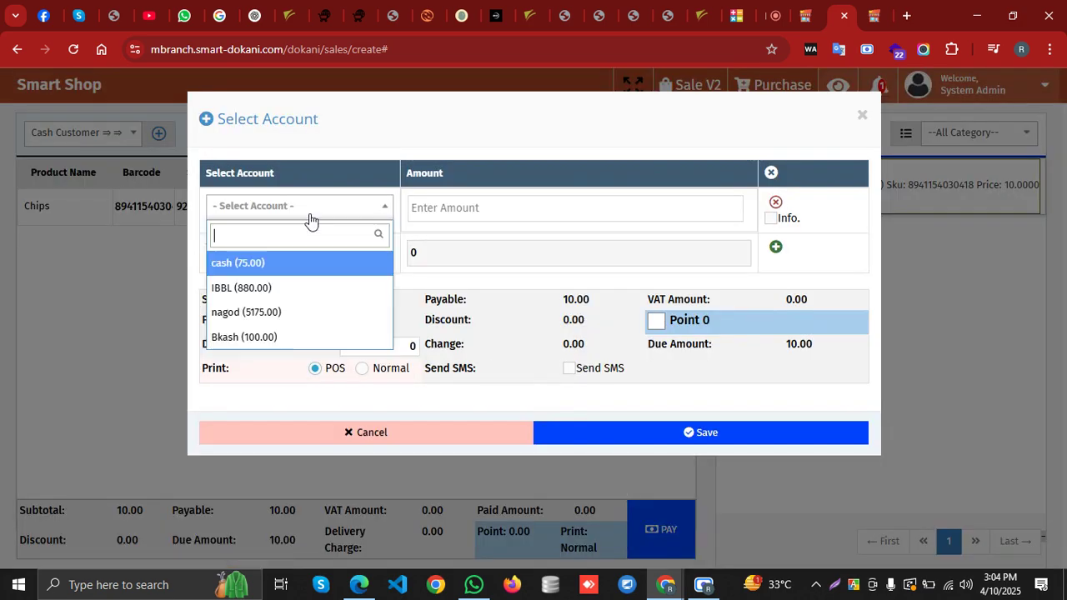
Pay 10 from the cash account and save, creating invoice S-25000128
left_click(272, 265)
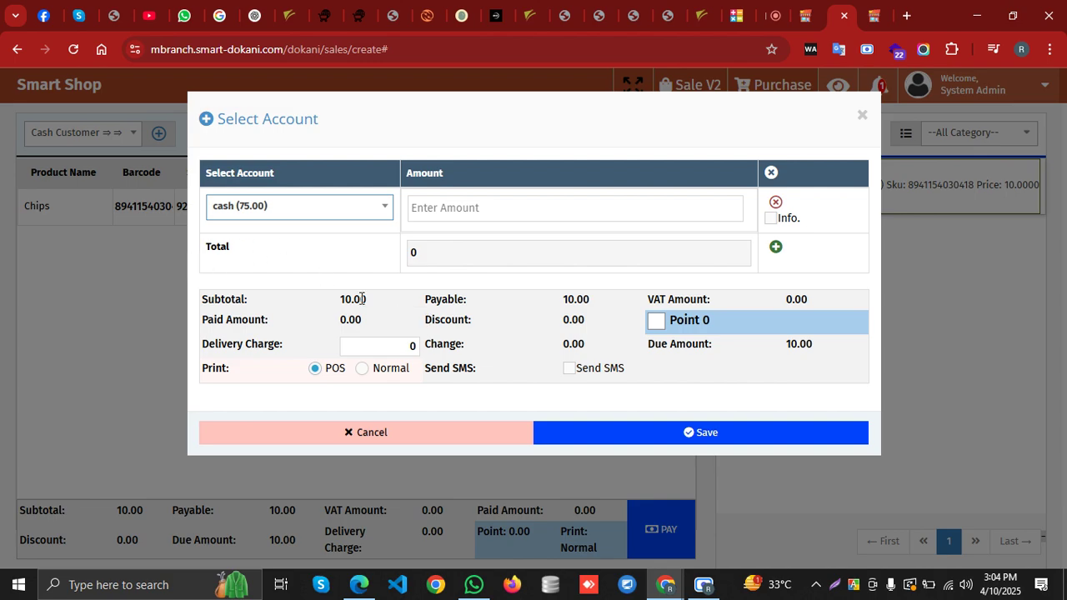
left_click(459, 216)
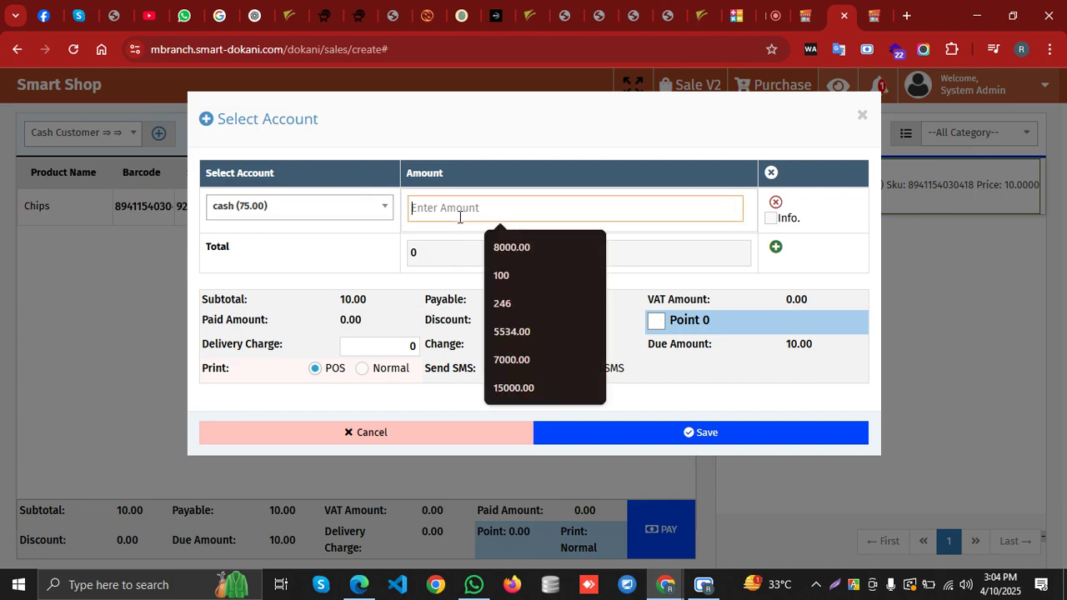
type("1")
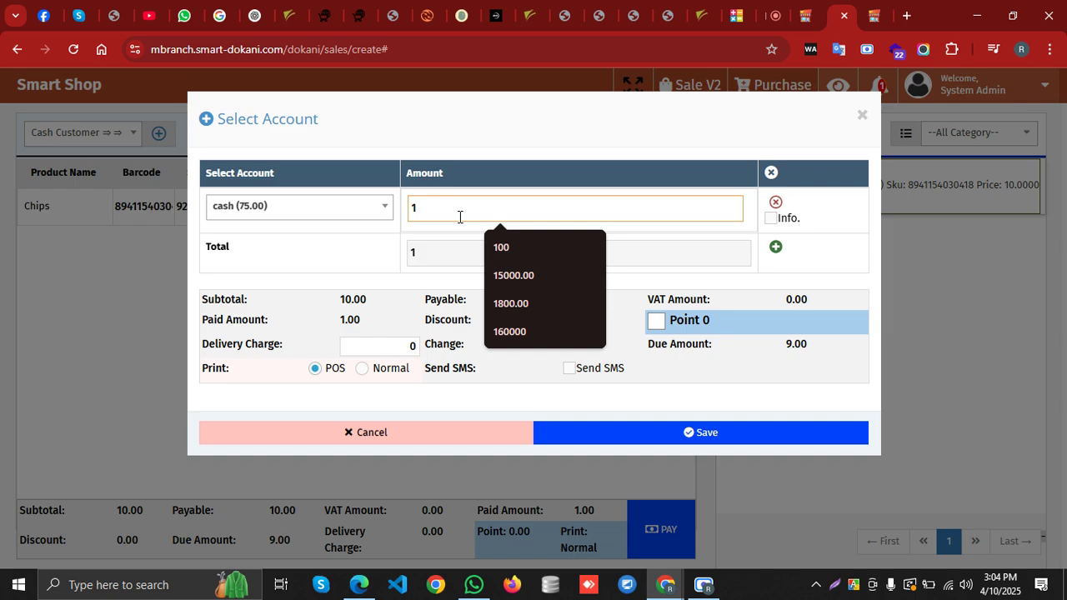
type("0")
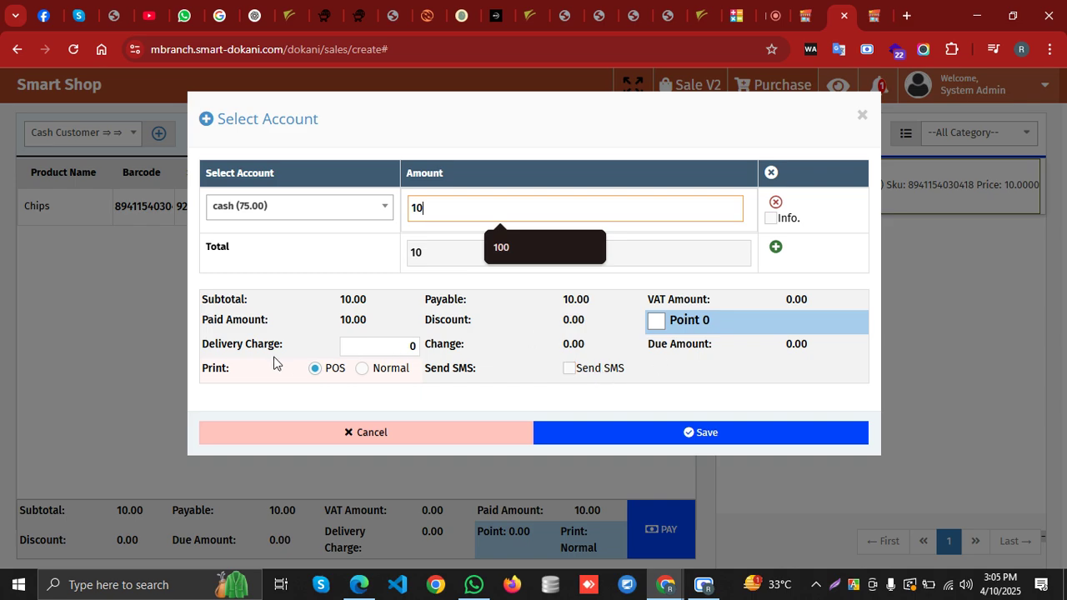
left_click(402, 347)
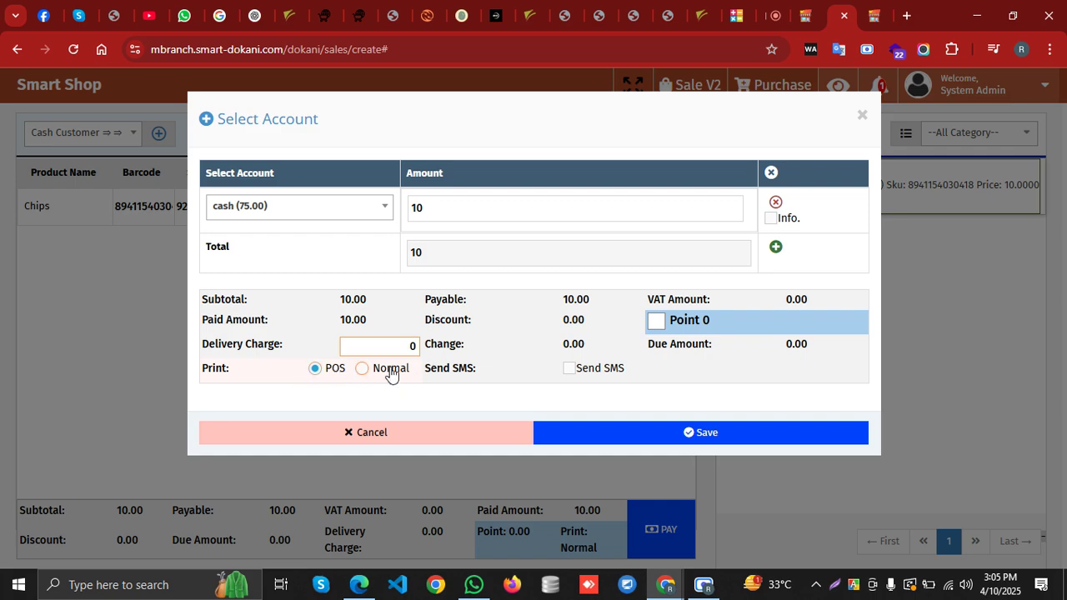
left_click(707, 437)
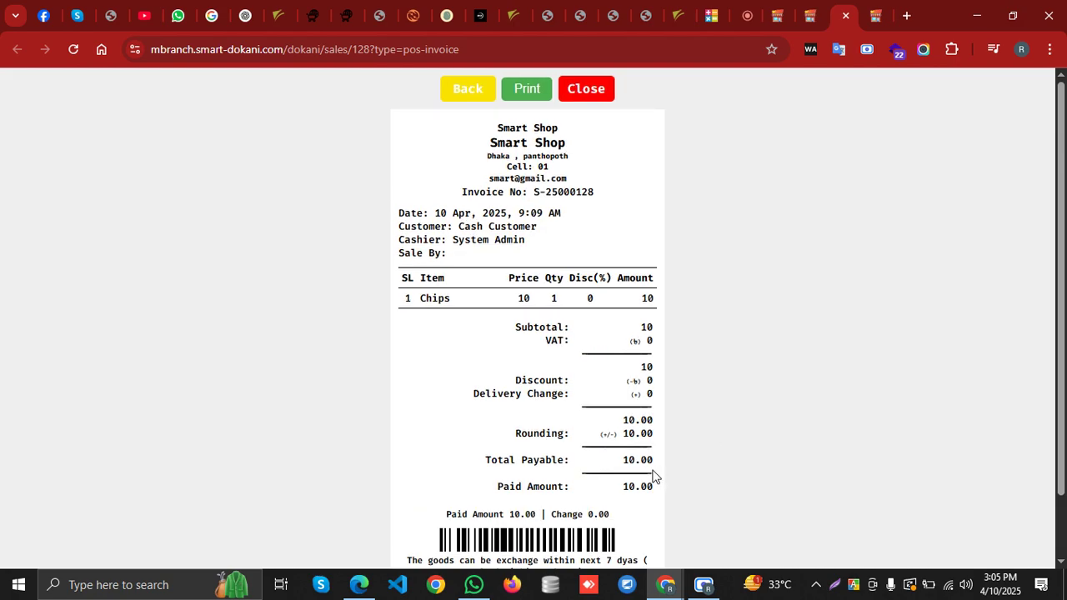
Return to the Sale Create tab and go to the dashboard showing 10.00 sales today
scroll(657, 477, "down", 2)
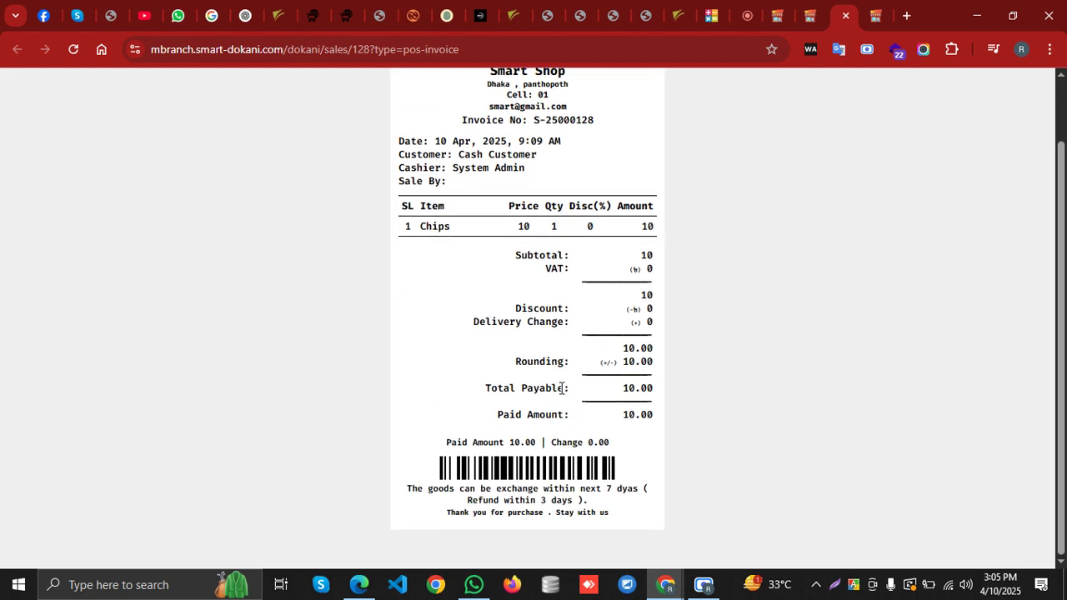
left_click(807, 15)
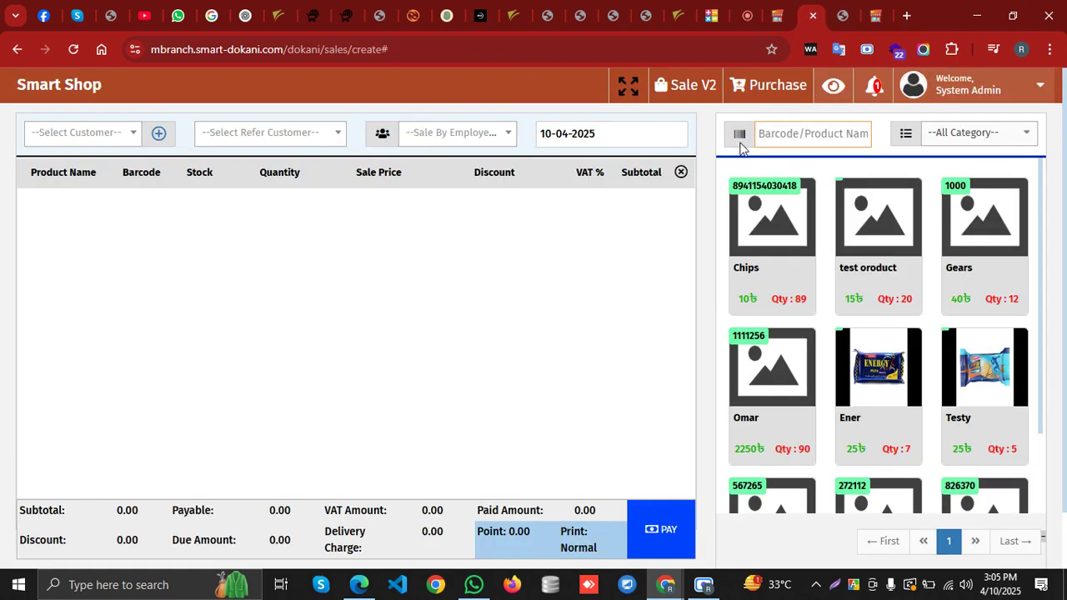
left_click(68, 85)
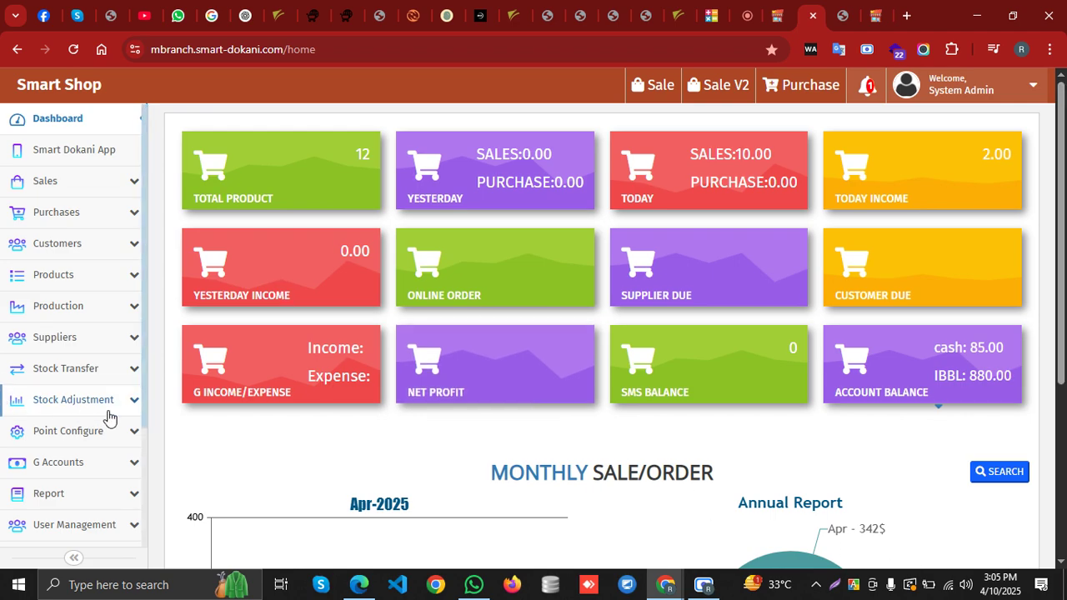
Run the Sales Report for 10 April 2025 to 10 April 2025
scroll(108, 417, "down", 1)
left_click(86, 432)
scroll(83, 425, "down", 2)
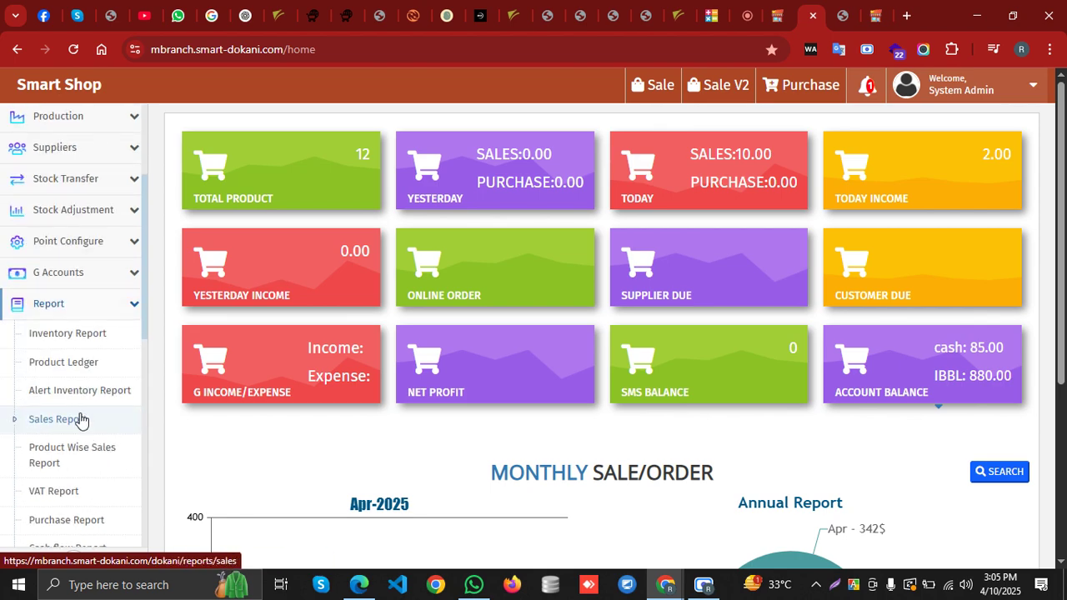
left_click(79, 425)
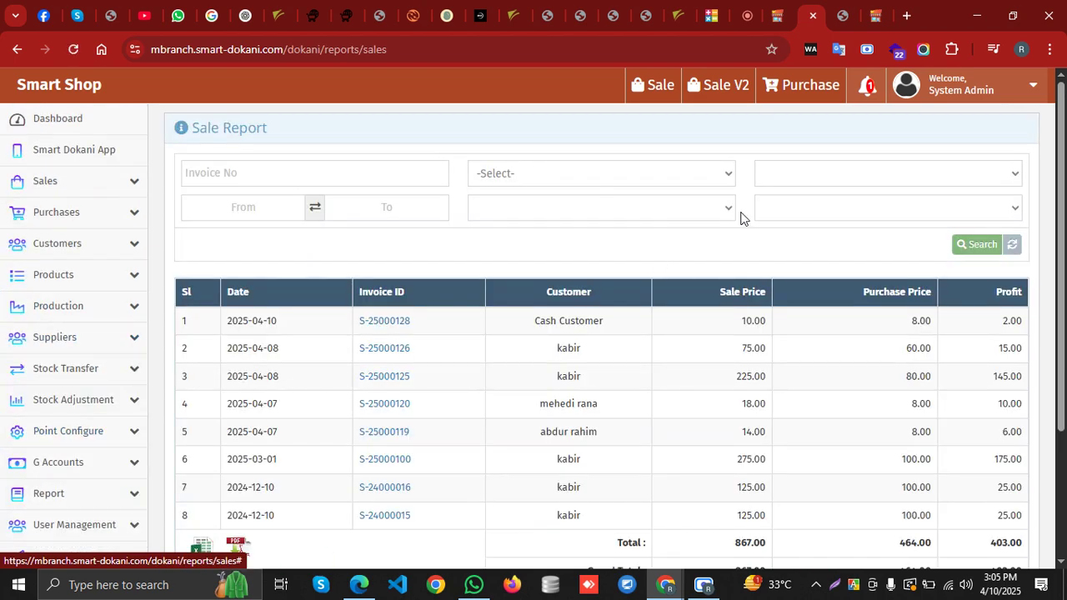
left_click(561, 208)
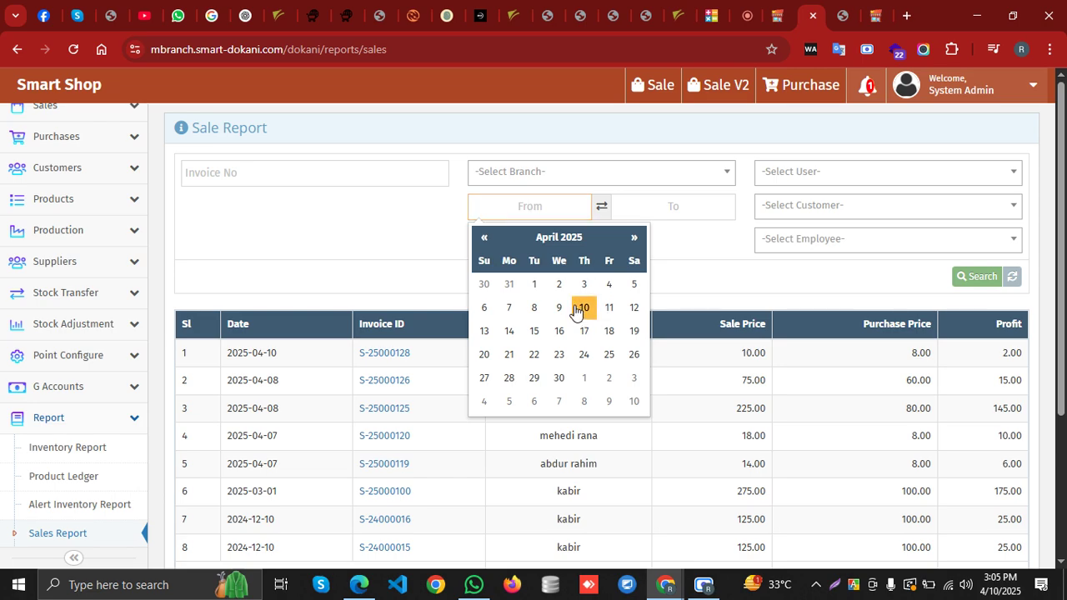
left_click(581, 308)
left_click(660, 212)
left_click(727, 307)
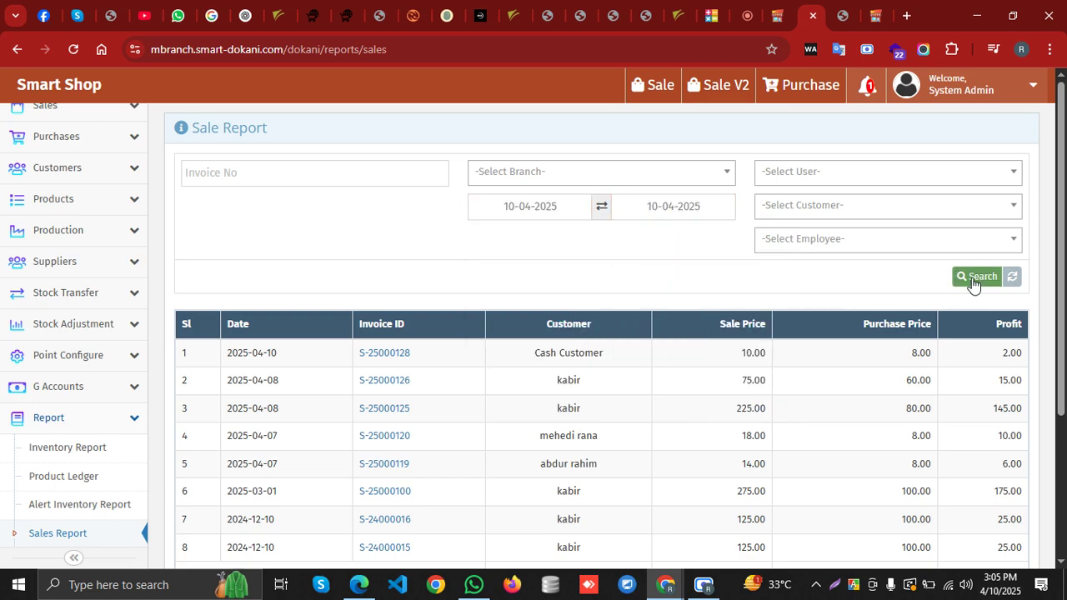
left_click(977, 275)
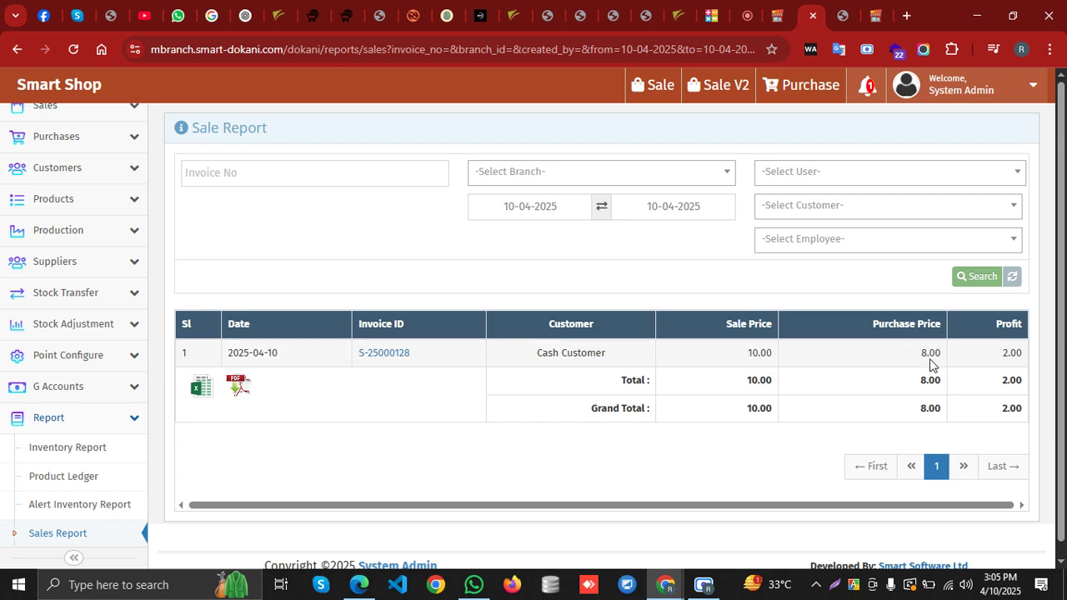
Check the report's grand total sale amount, then go to the Cash Flow Report
double_click(740, 417)
left_click(819, 415)
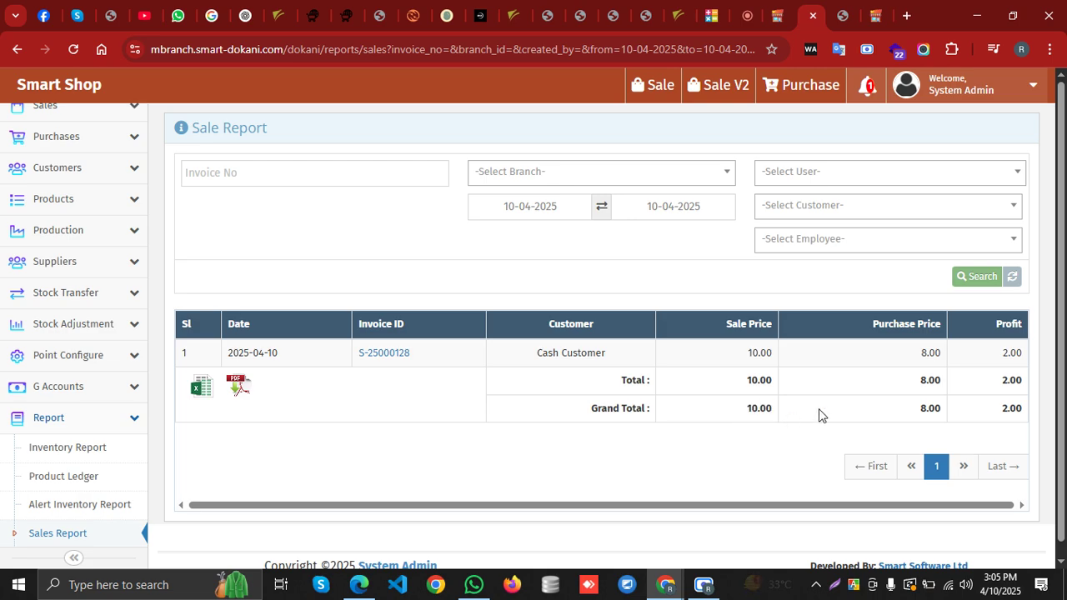
scroll(152, 485, "down", 1)
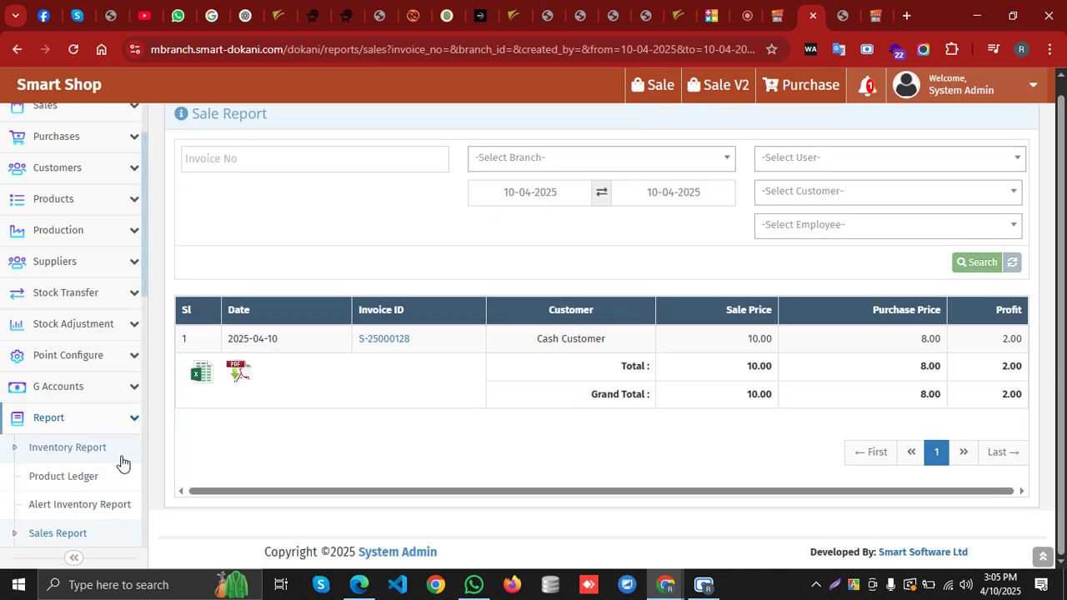
scroll(63, 481, "down", 2)
scroll(117, 425, "down", 2)
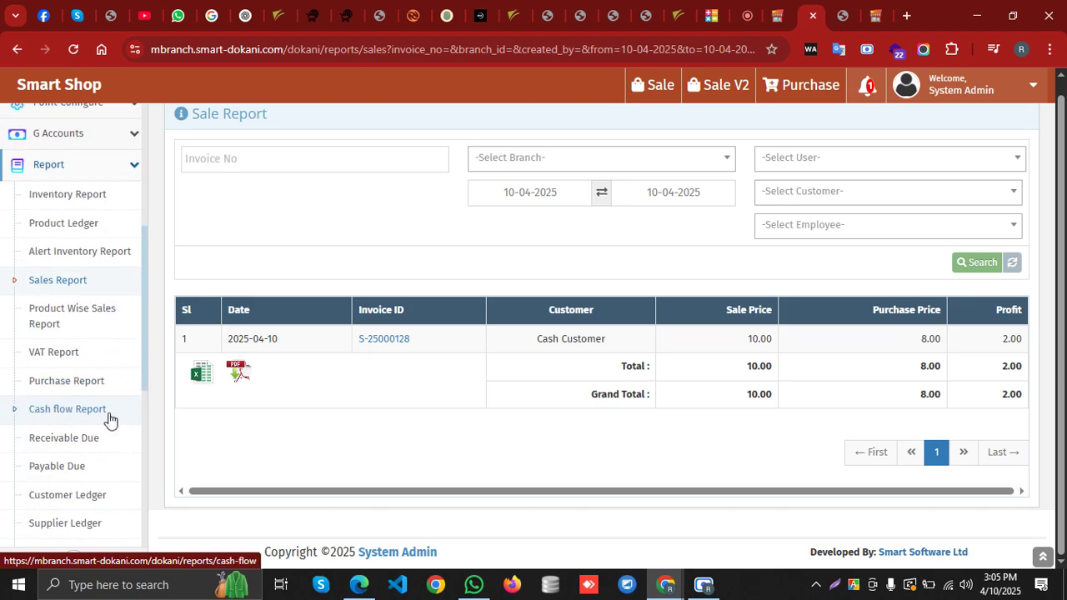
left_click(110, 419)
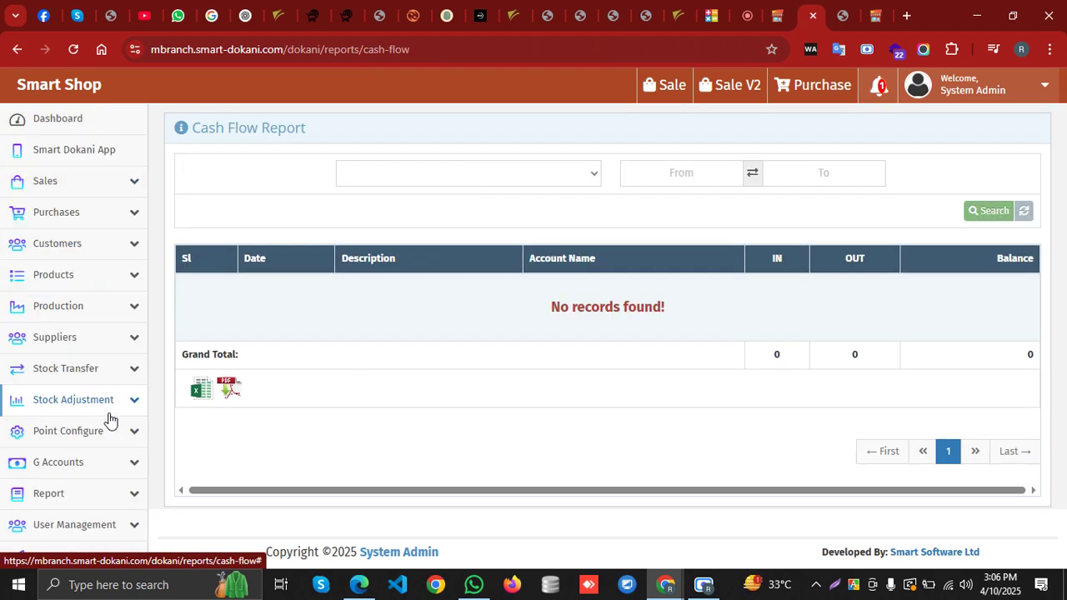
Run the Cash Flow Report for 2025-04-10 to 2025-04-10
left_click(671, 175)
left_click(737, 274)
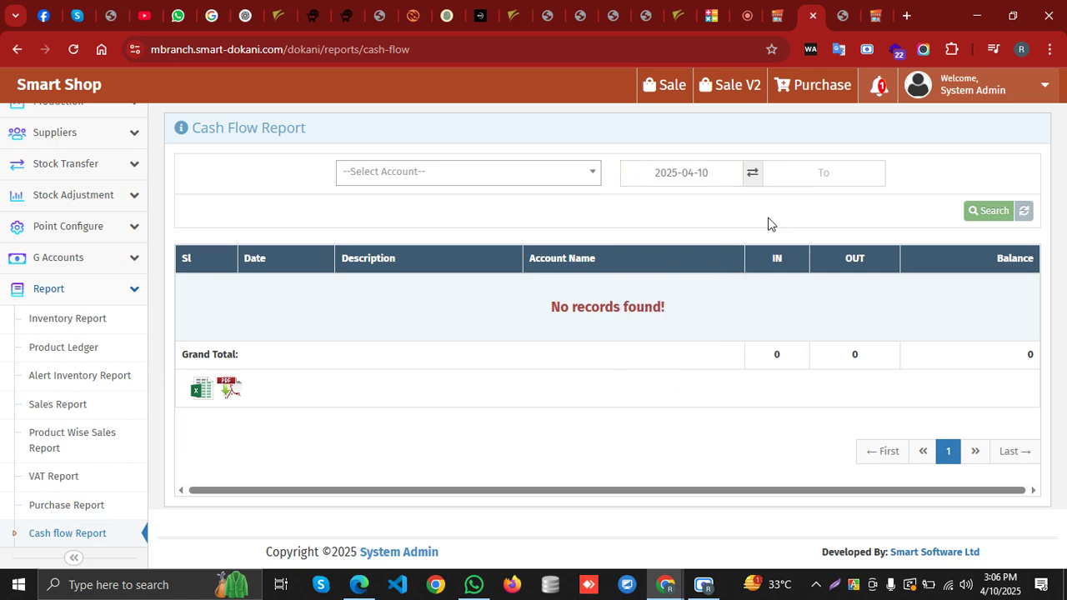
left_click(819, 177)
left_click(878, 274)
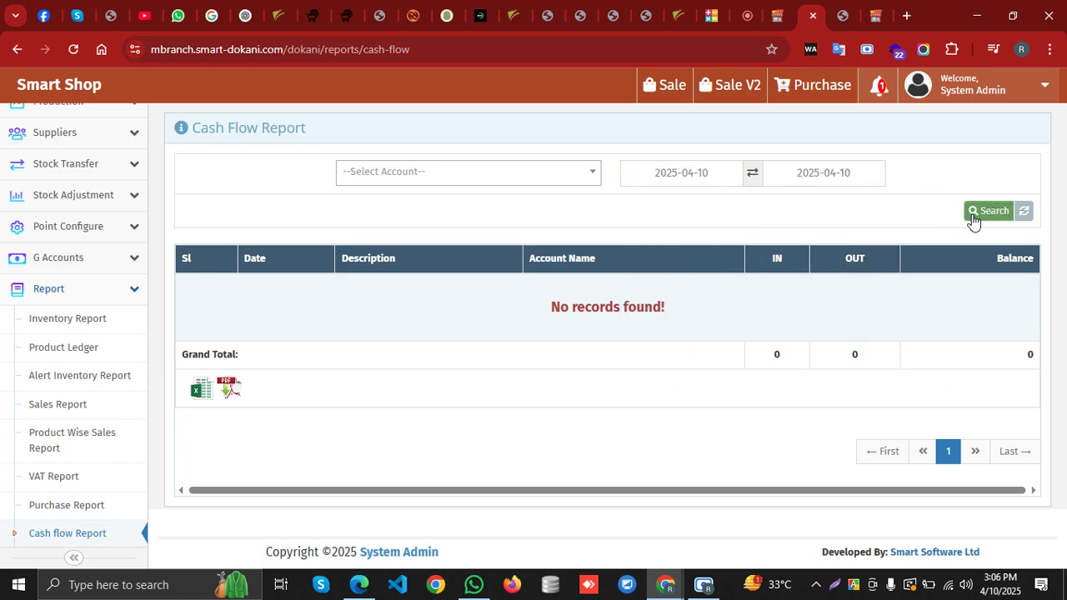
left_click(975, 212)
Filter it to the cash account, showing one 10.00 sale, then go to Supplier Ledger
left_click(513, 176)
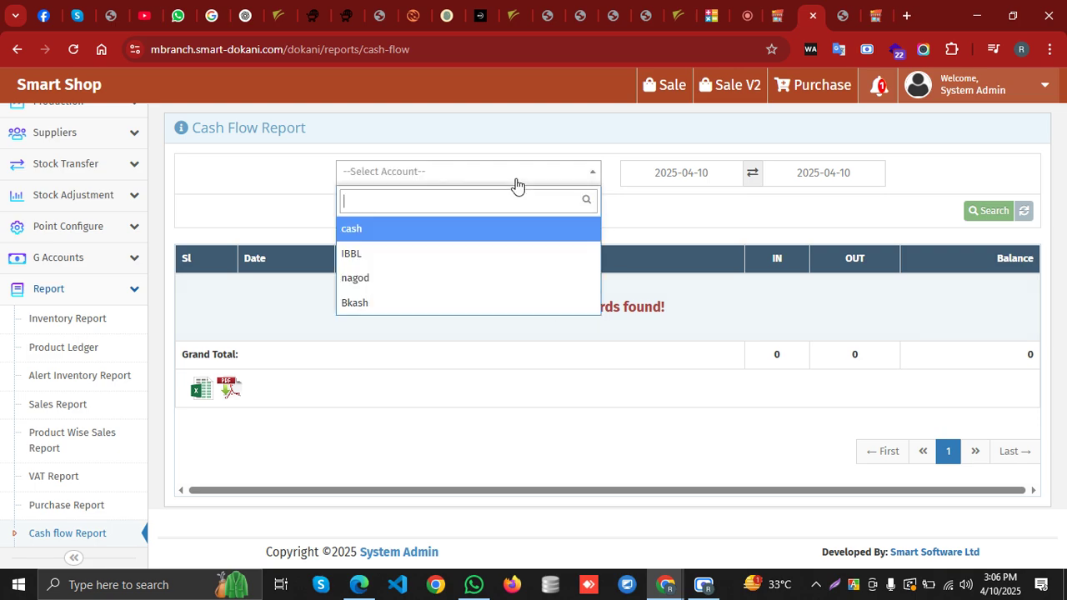
left_click(364, 230)
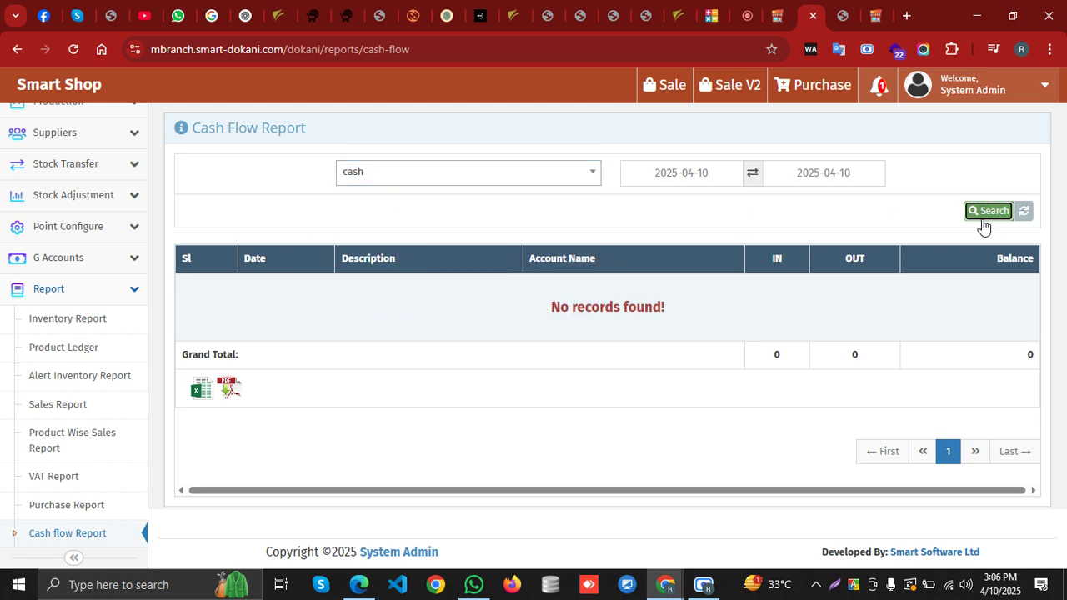
left_click(983, 218)
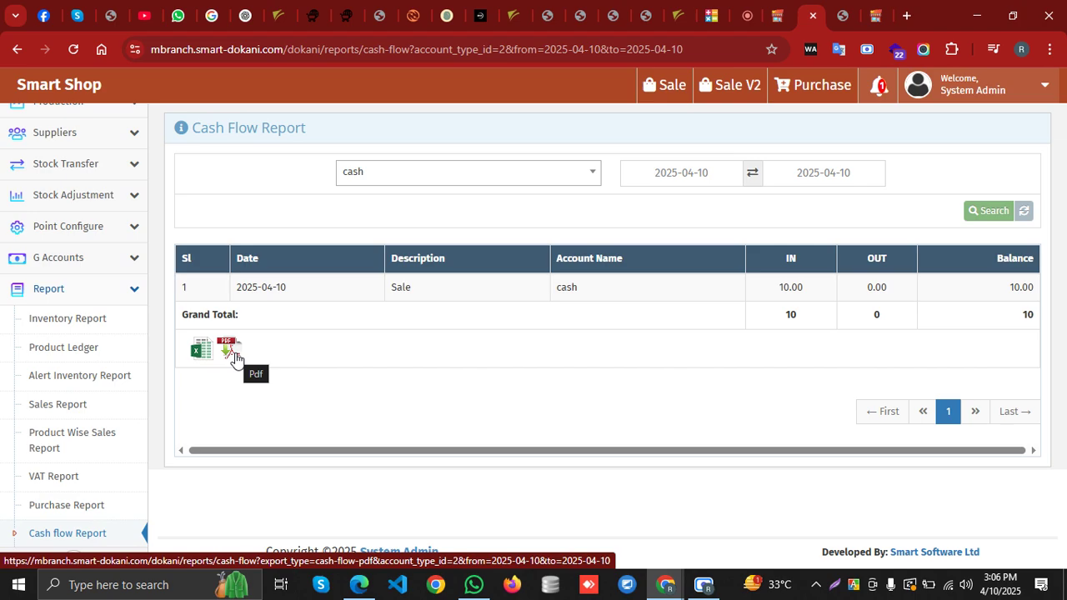
scroll(40, 443, "down", 3)
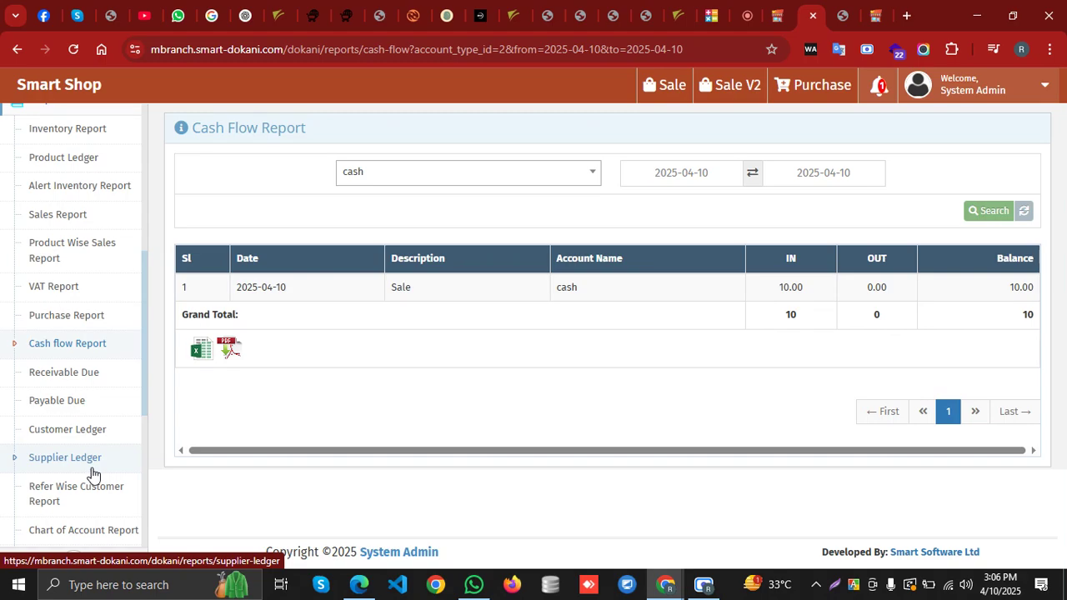
scroll(93, 473, "down", 2)
left_click(102, 342)
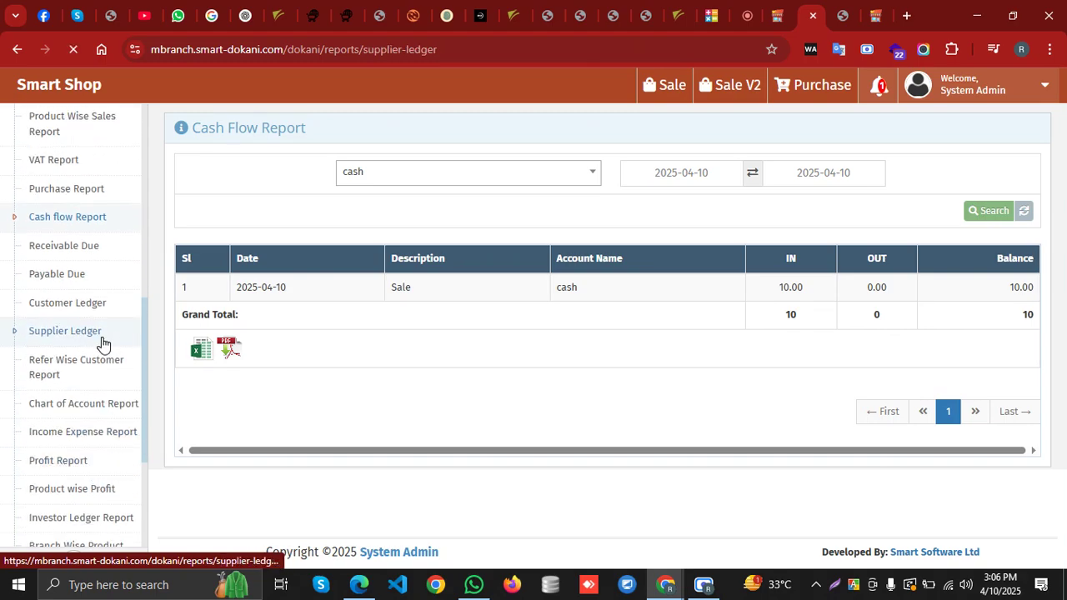
View the ledgers of Supplier 01 (balance 8,930.00) and supplier test
left_click(531, 172)
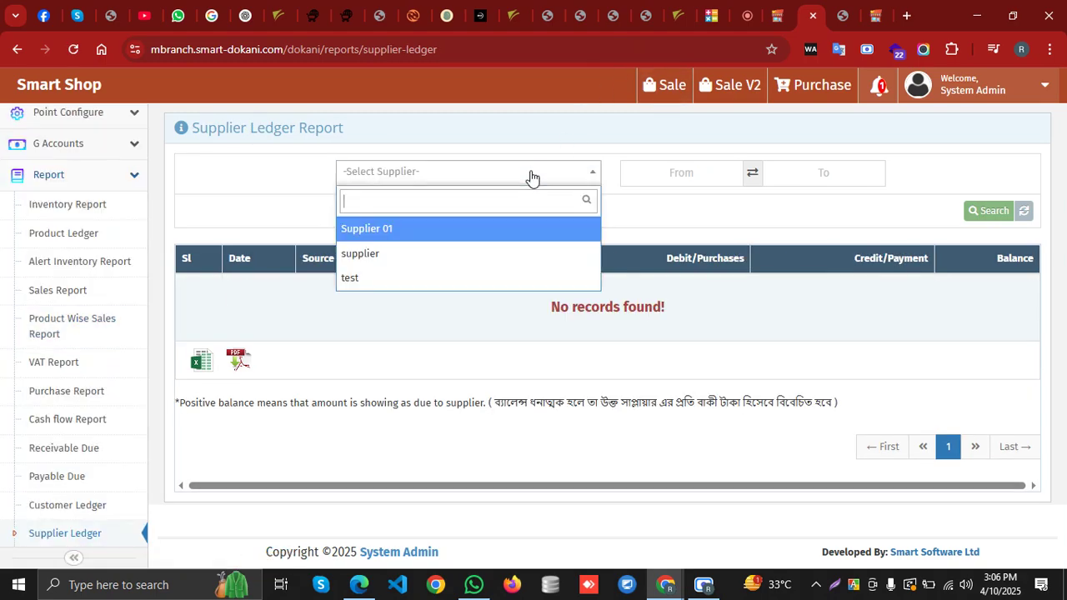
left_click(461, 240)
left_click(990, 215)
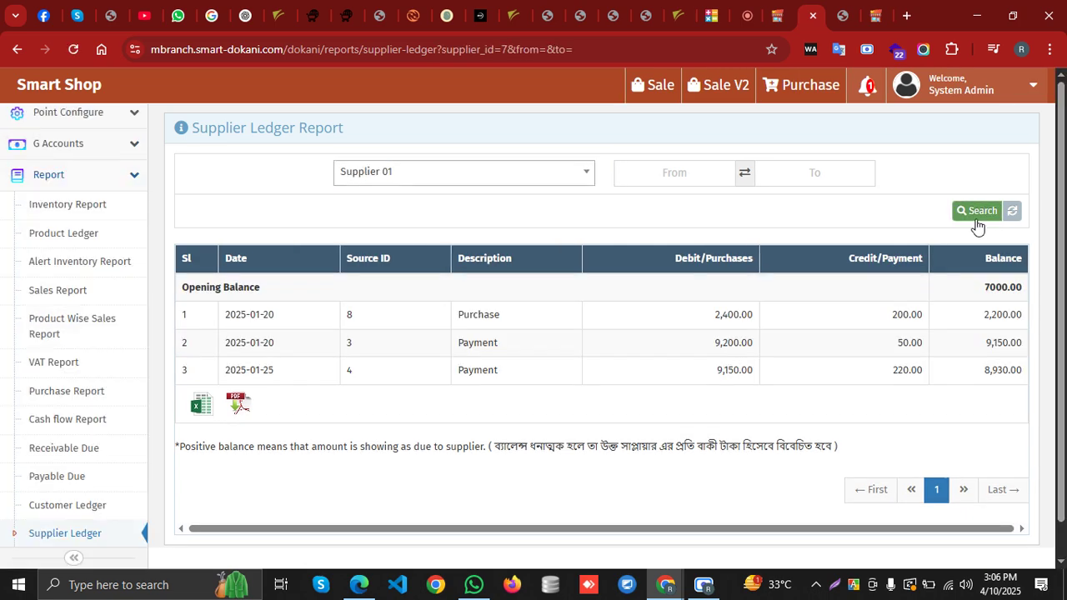
double_click(989, 372)
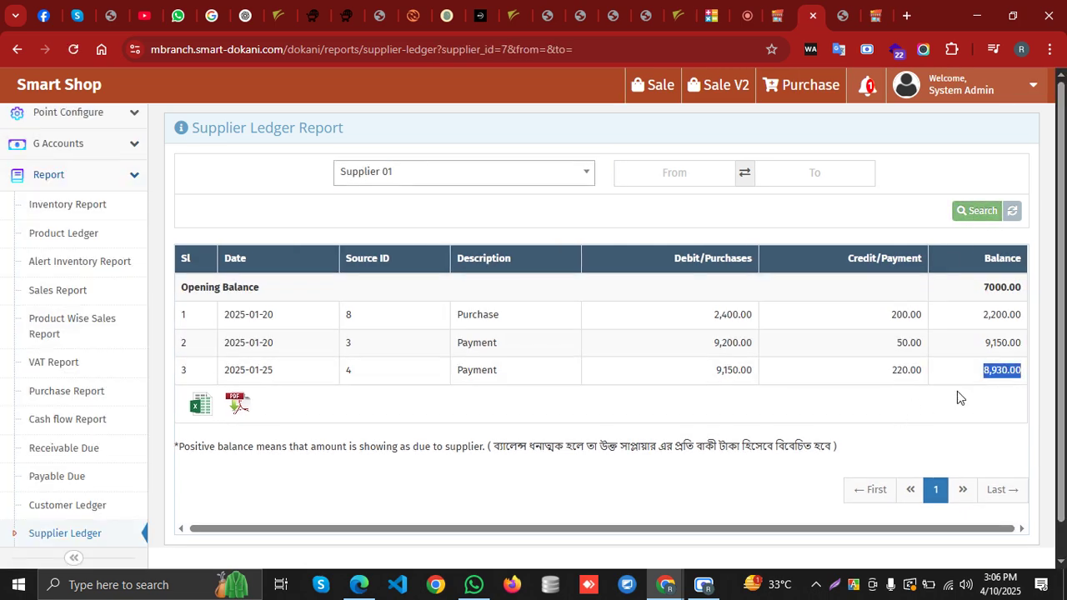
left_click(512, 175)
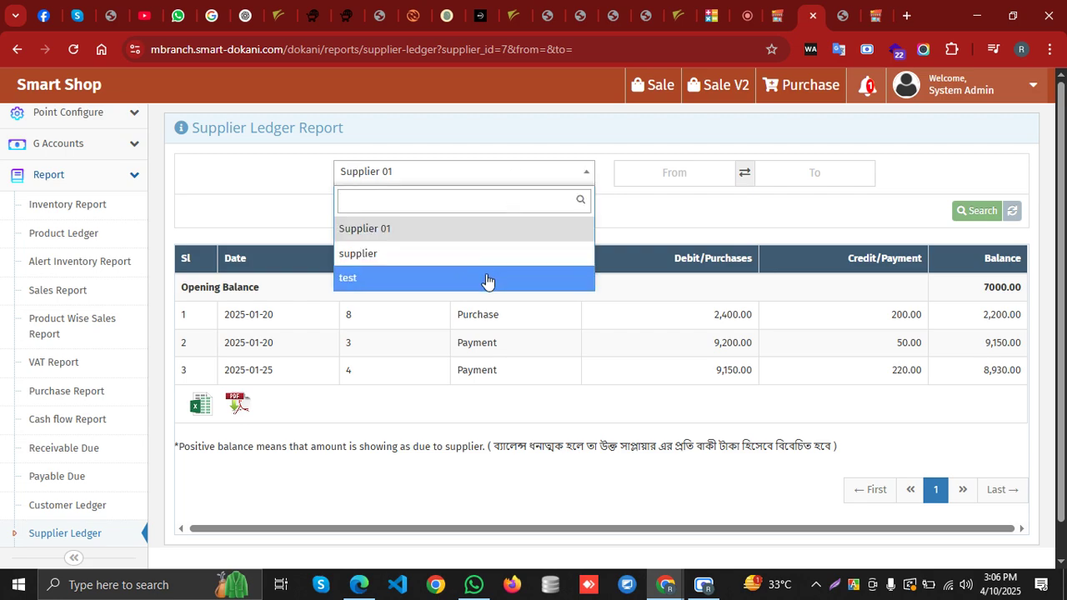
left_click(488, 281)
left_click(966, 218)
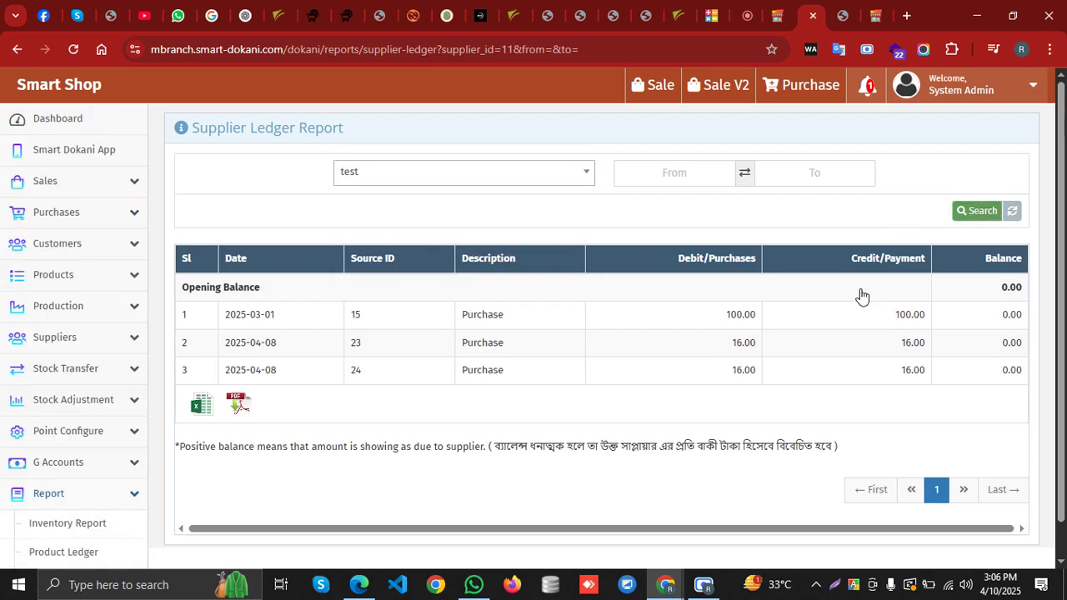
scroll(50, 450, "down", 6)
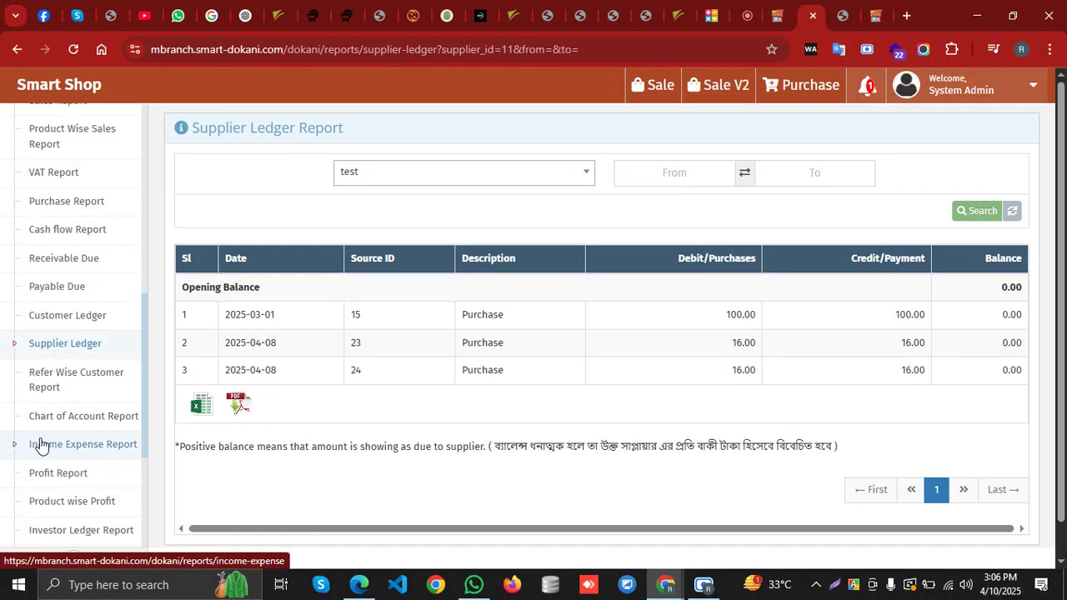
Show the chosen customer's Customer Ledger, ending at a 125.00 balance
left_click(78, 315)
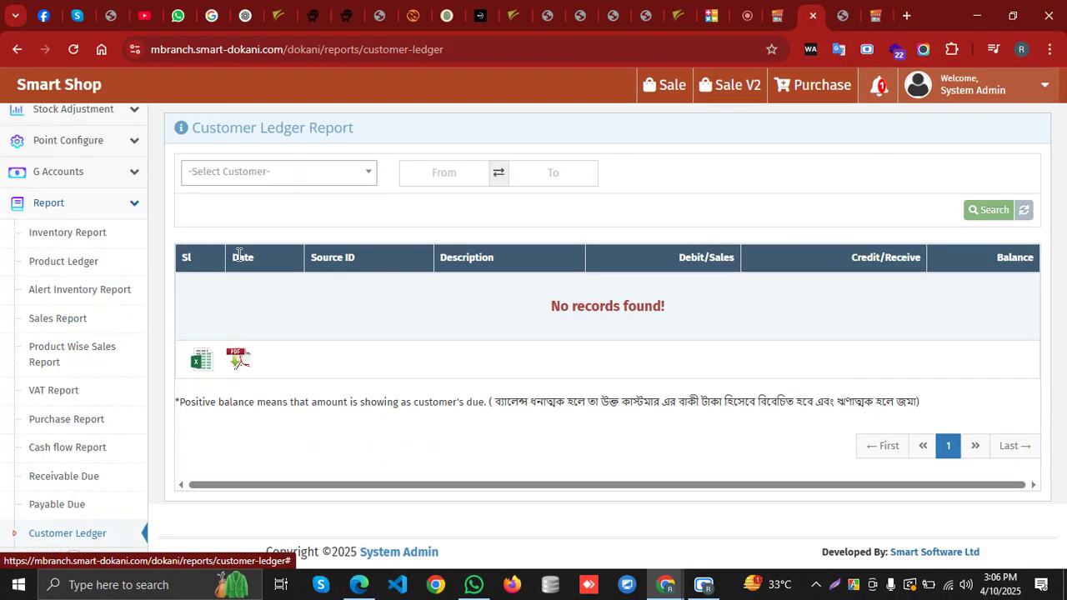
left_click(275, 172)
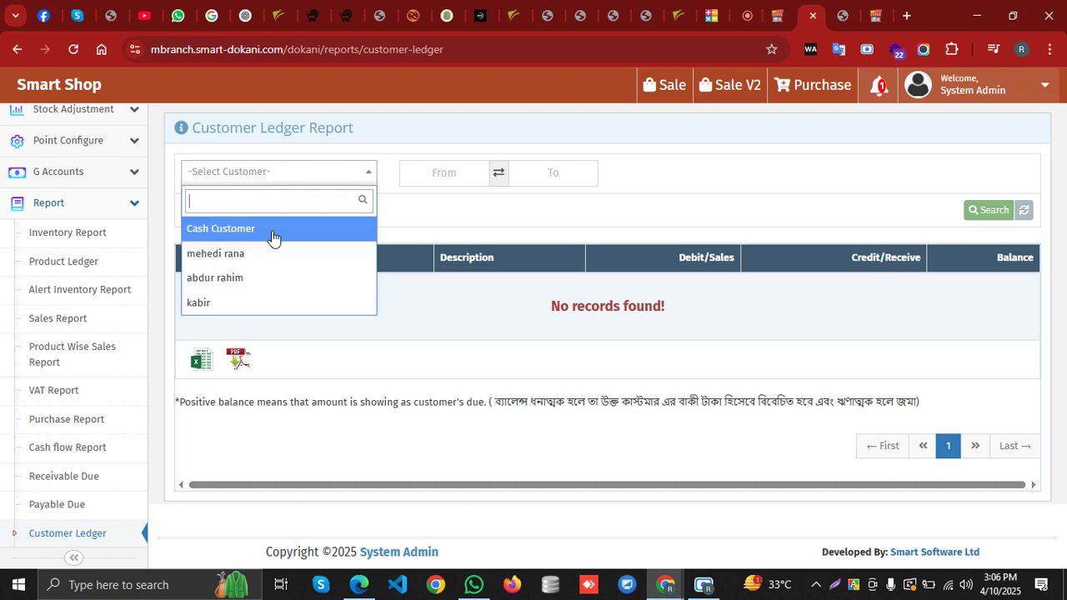
left_click(261, 302)
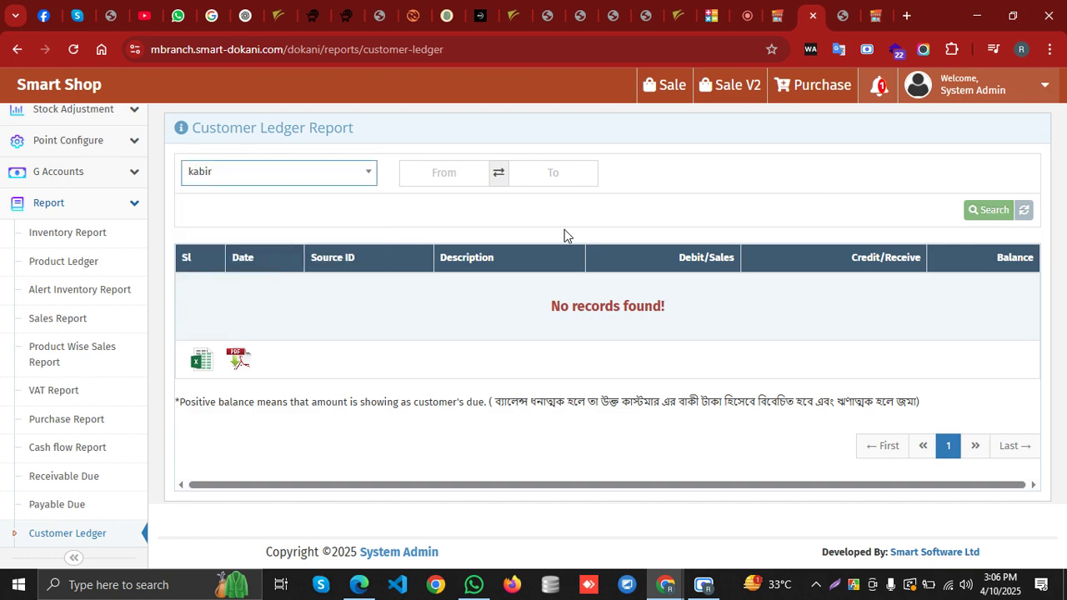
left_click(977, 215)
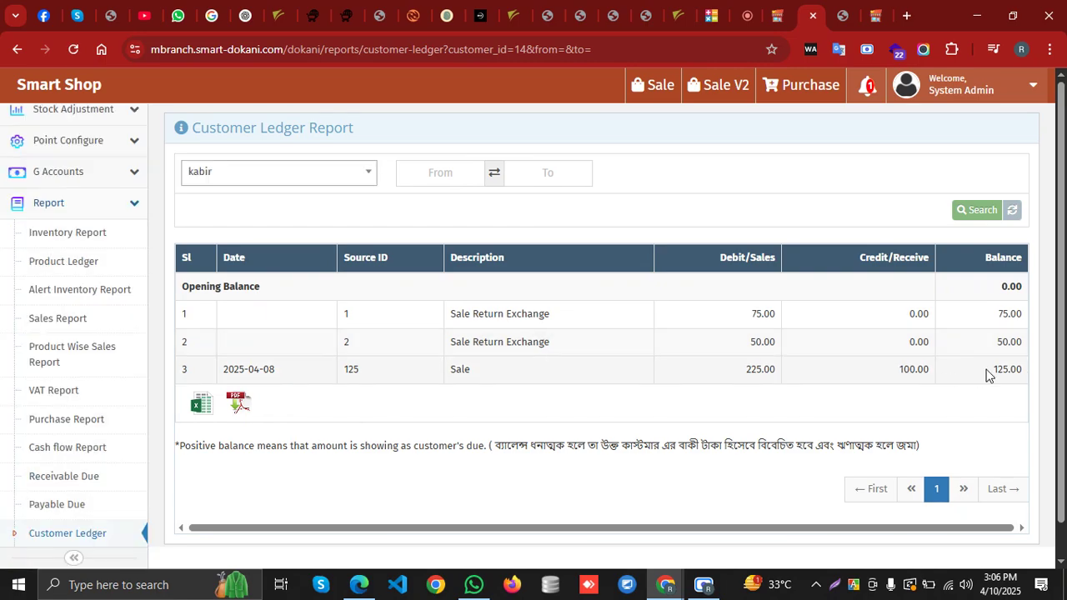
scroll(66, 469, "down", 3)
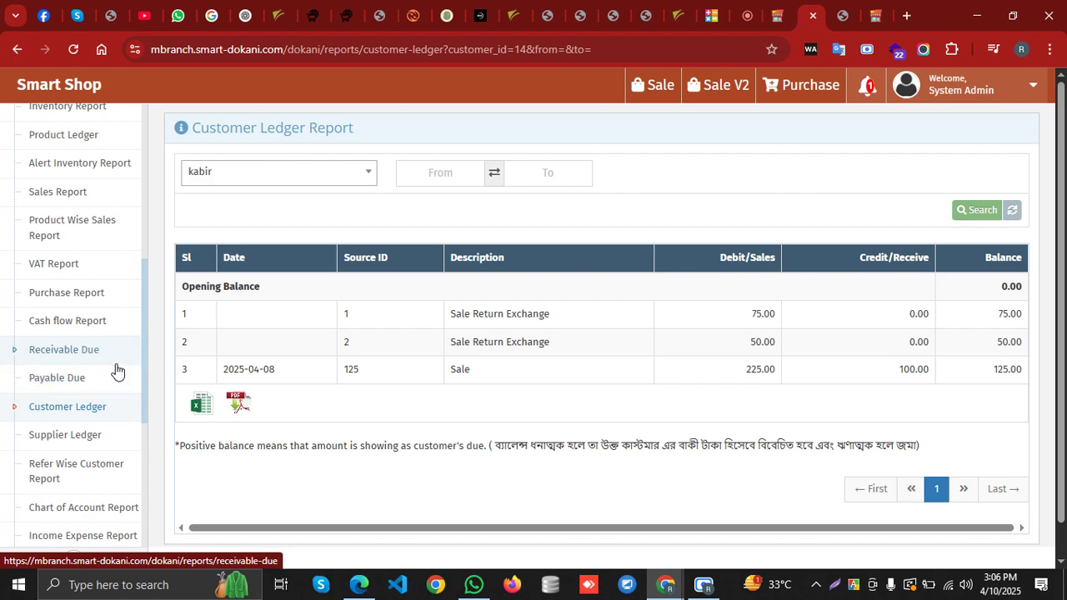
scroll(86, 396, "down", 4)
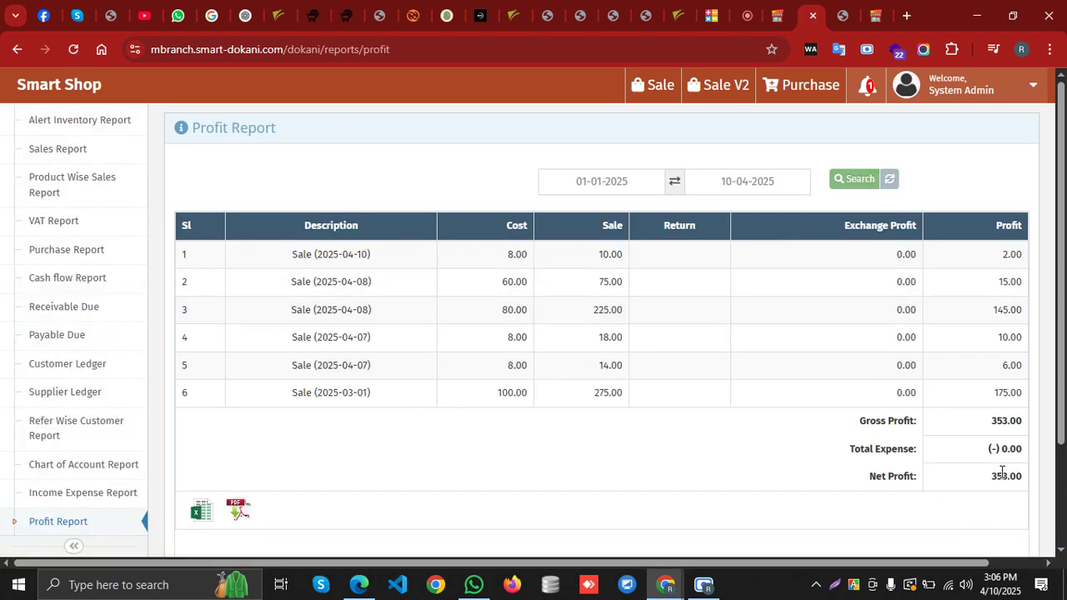
Open the product-wise Profit Report: six sales, zero expense, net profit 353.00
scroll(91, 467, "down", 2)
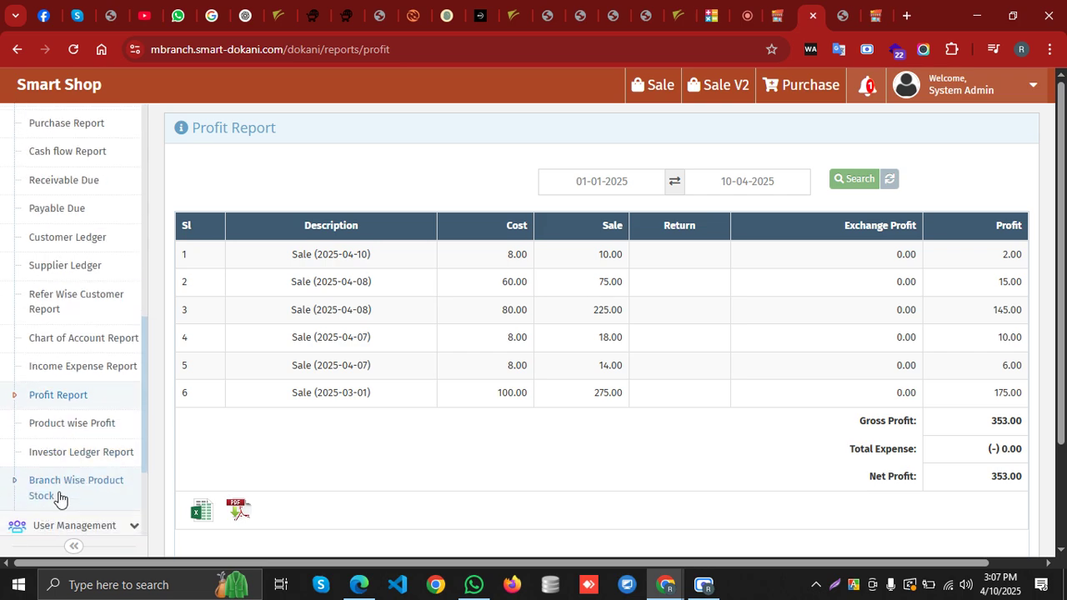
left_click(103, 425)
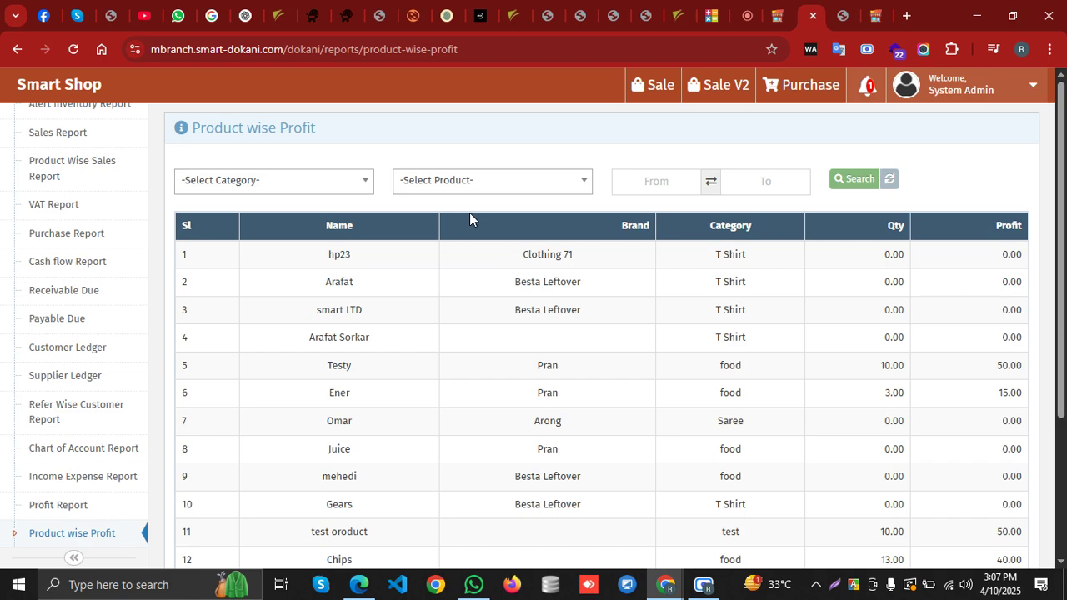
Scroll through the Product wise Profit report, checking Chips at 13 sold and 40.00 profit
scroll(84, 458, "down", 3)
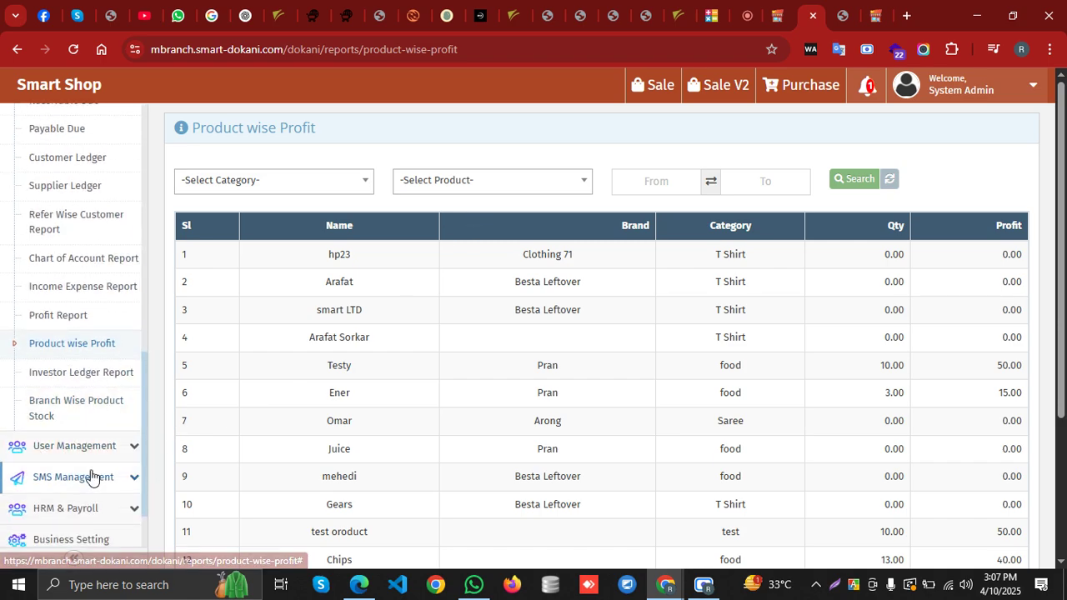
scroll(92, 477, "down", 2)
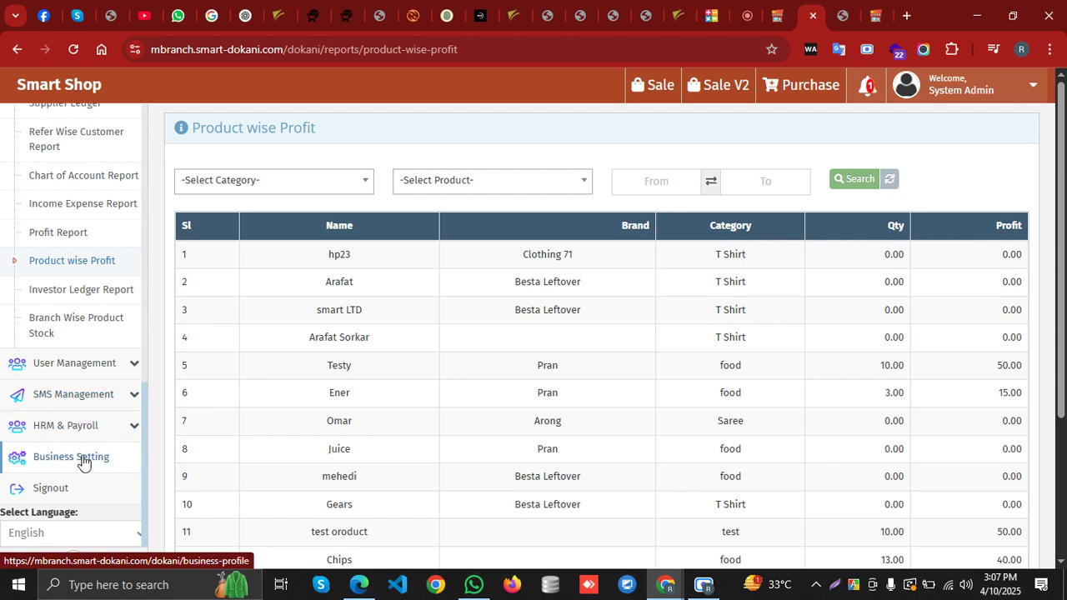
scroll(91, 442, "up", 5)
scroll(91, 420, "up", 2)
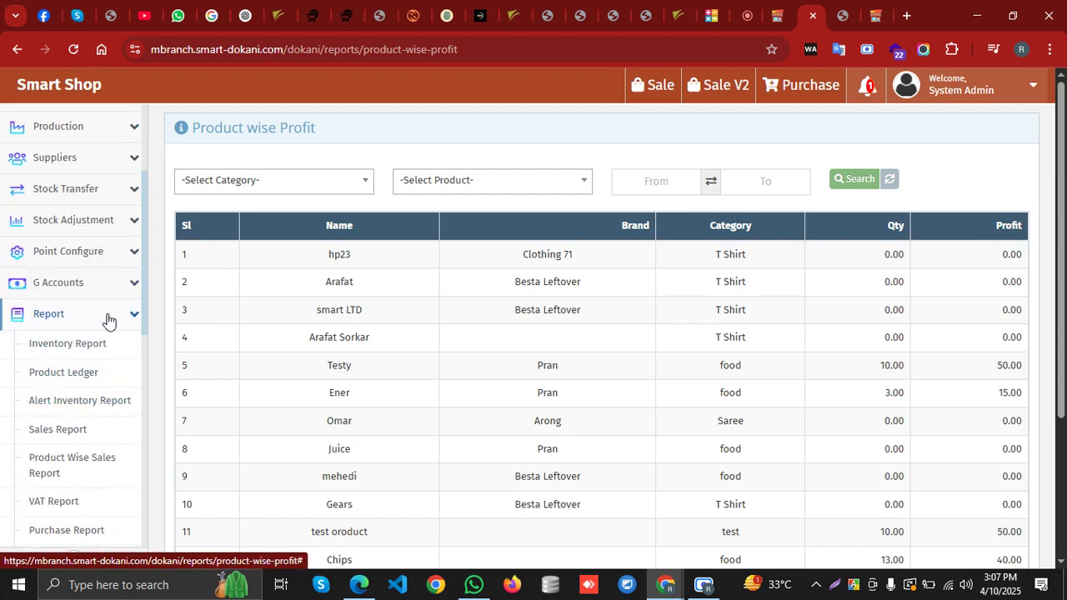
Collapse the Report menu and expand Stock Adjustment in the sidebar
left_click(107, 319)
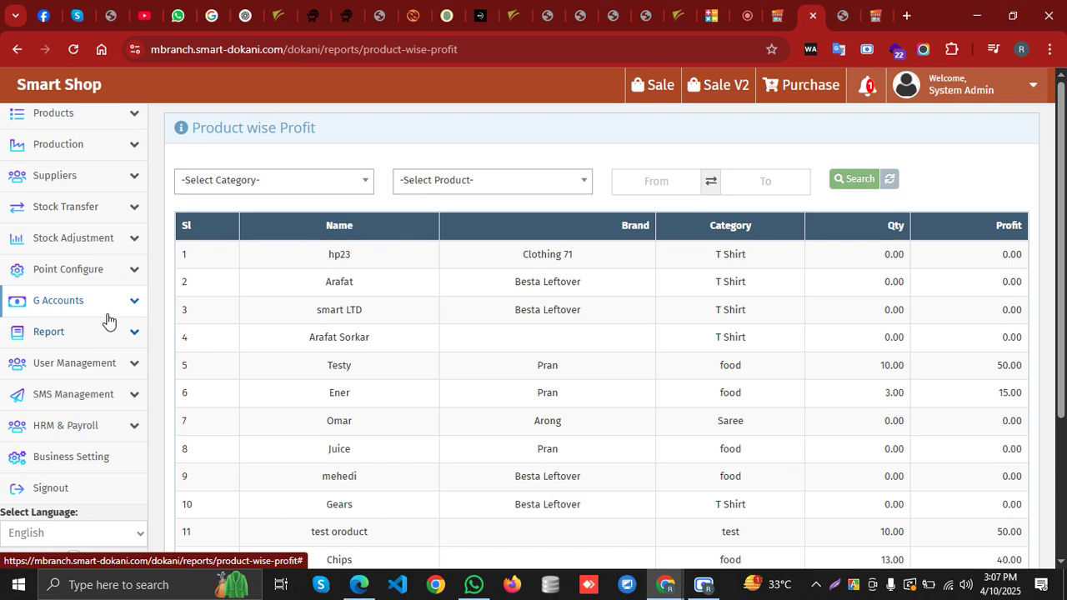
scroll(92, 313, "up", 2)
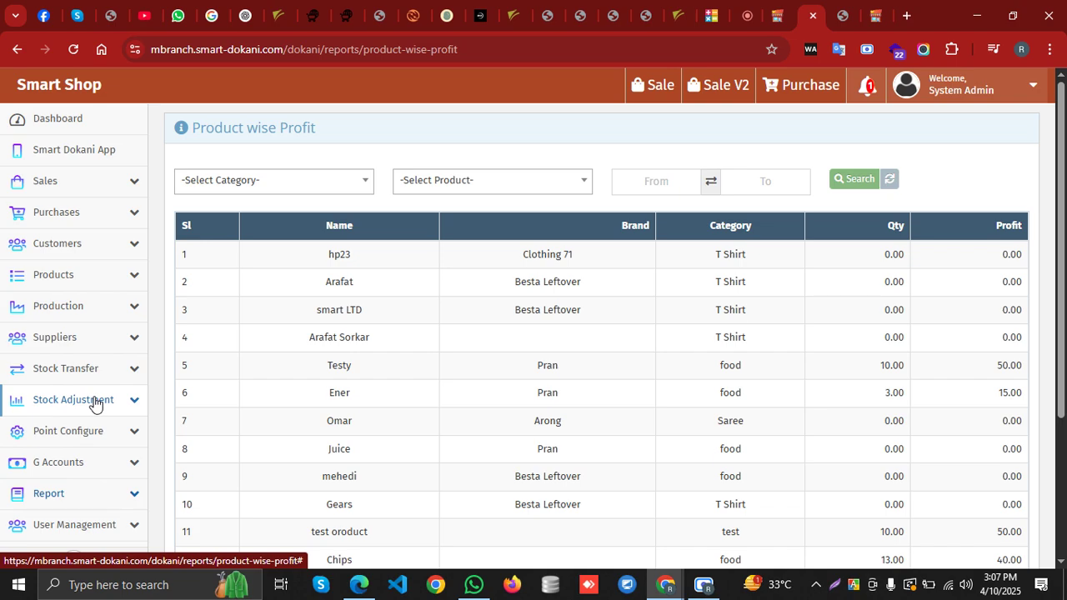
left_click(94, 402)
left_click(88, 437)
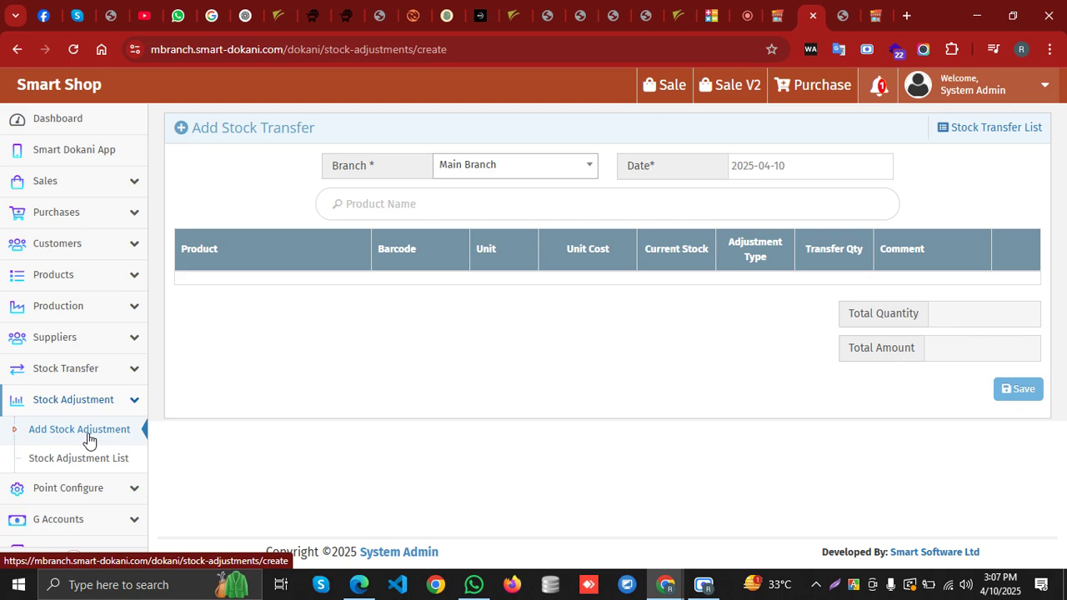
left_click(401, 215)
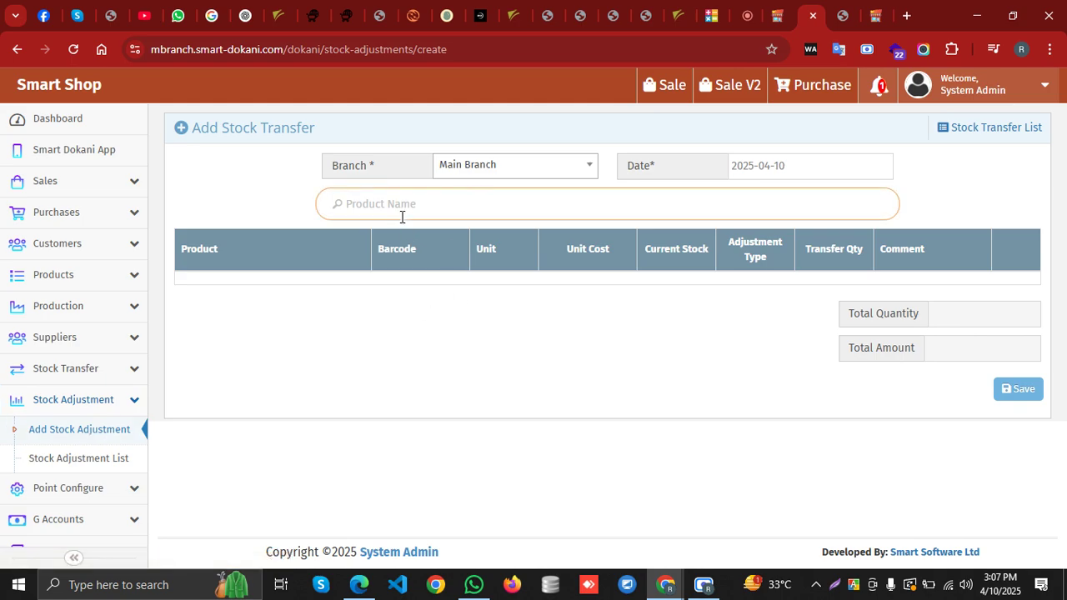
type("8941154030418")
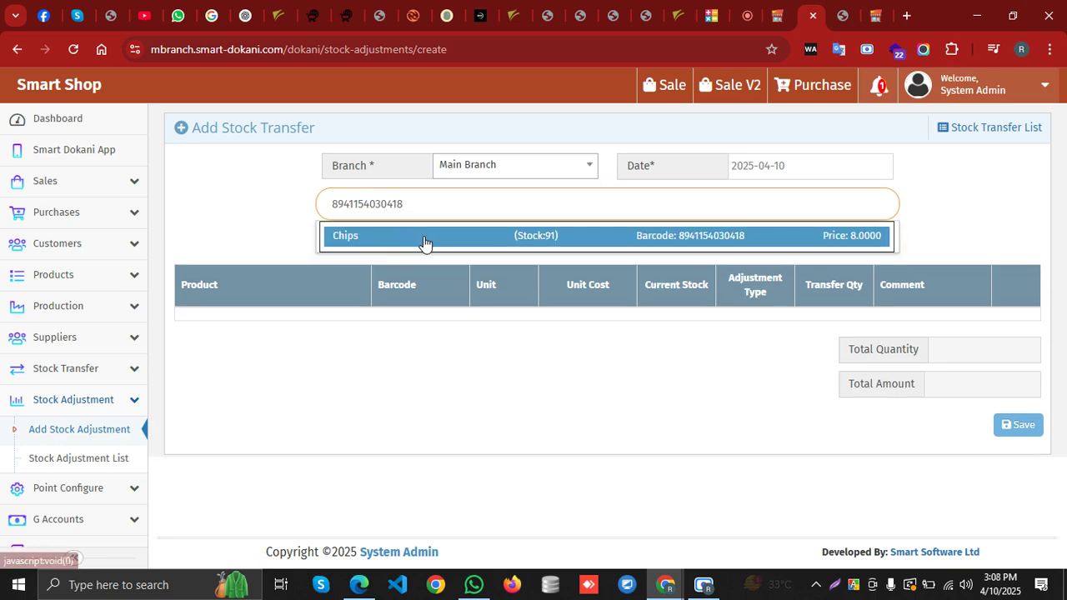
left_click(423, 239)
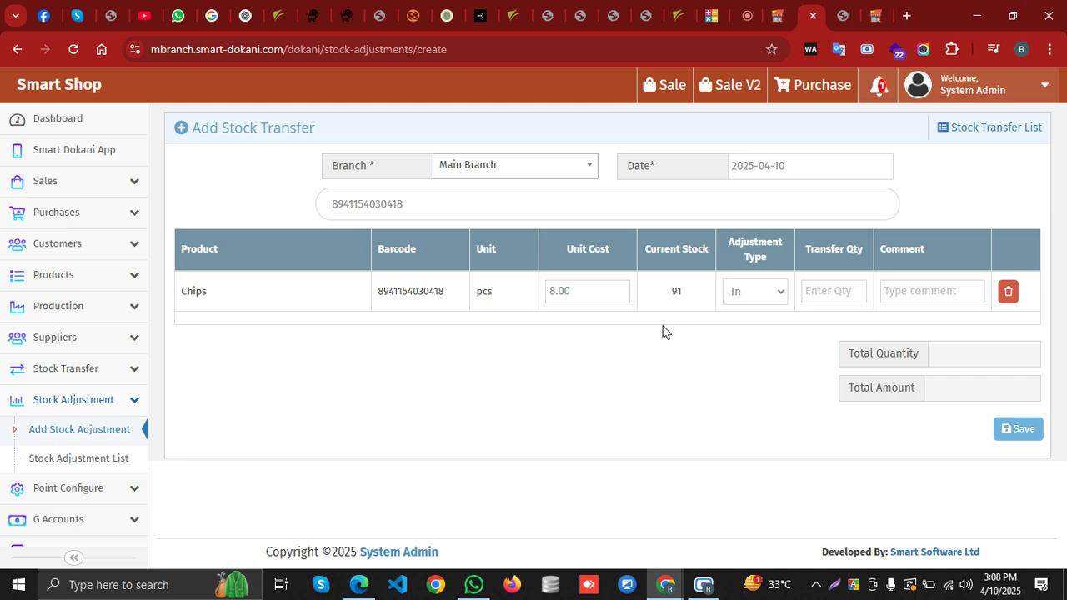
Minimize the Scre.io recorder to check the Meet call, then go to the Chips barcode page
left_click(705, 584)
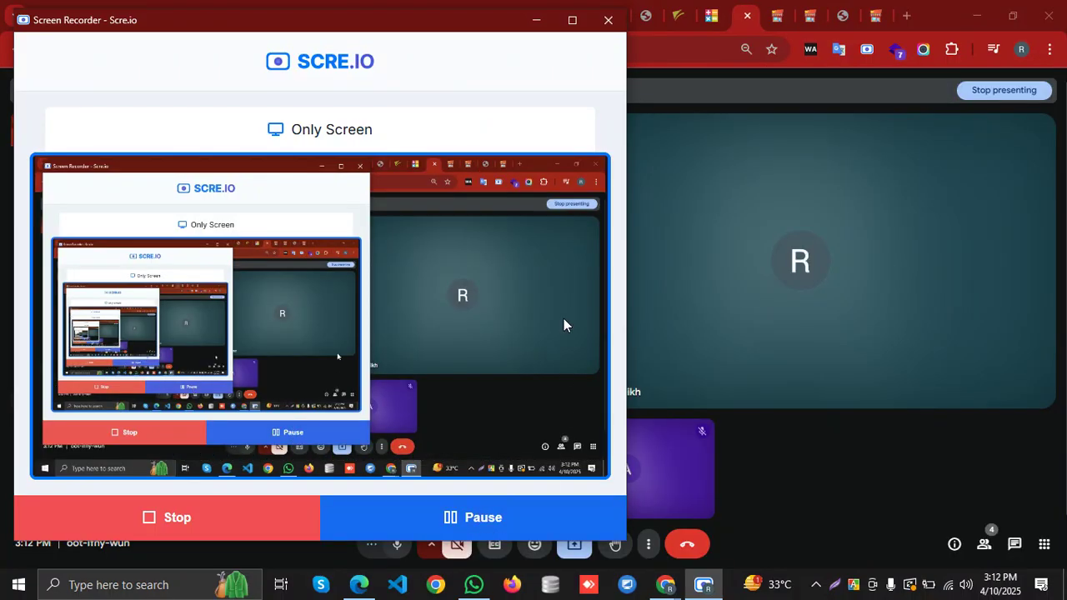
left_click(538, 19)
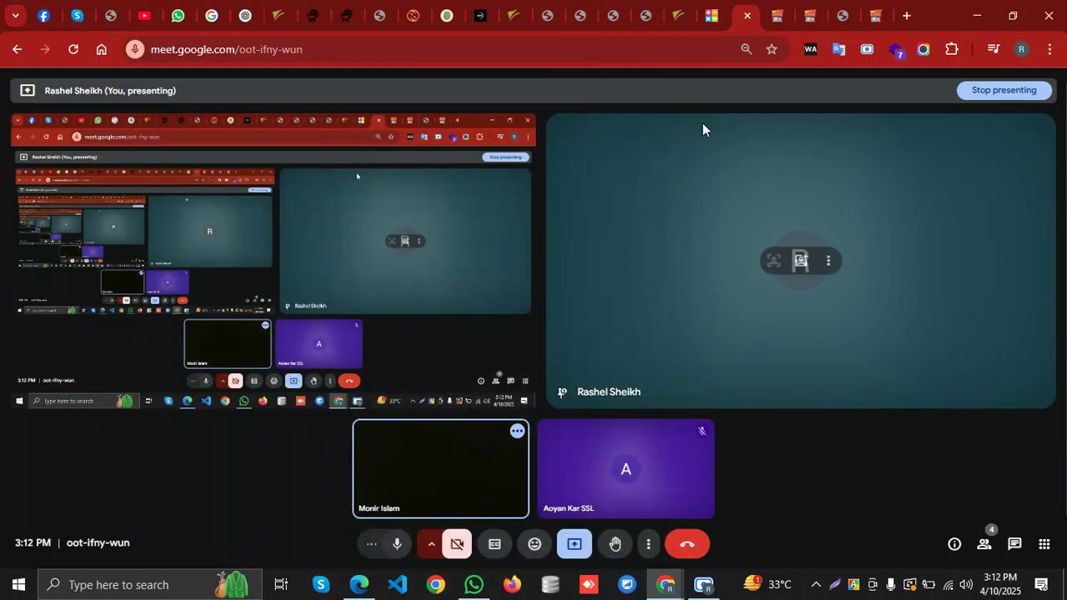
left_click(776, 17)
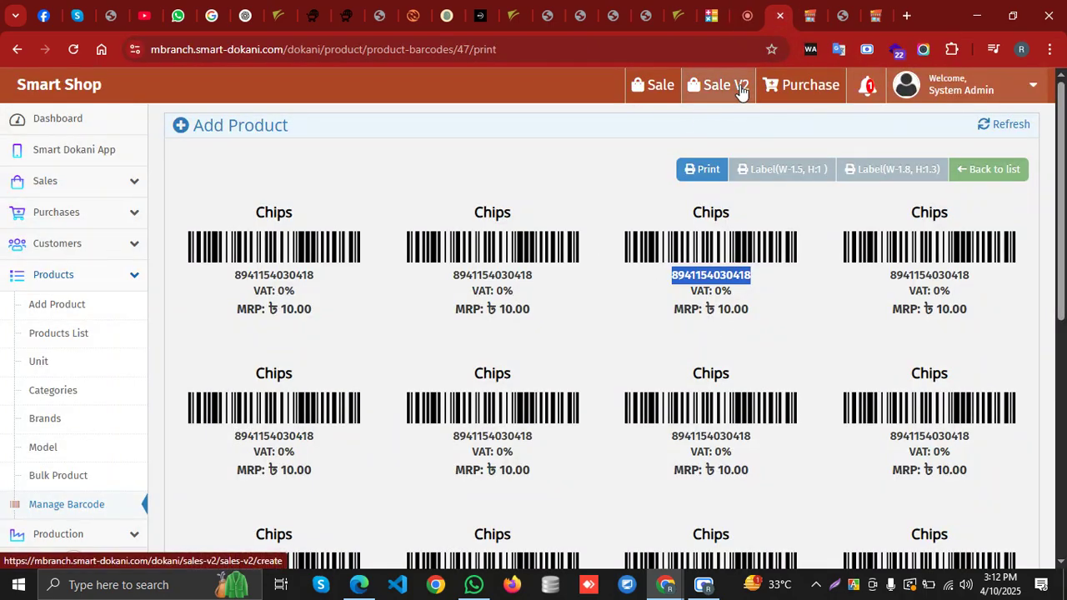
Toggle the Products sidebar menu and go back to the stock transfer form
left_click(104, 283)
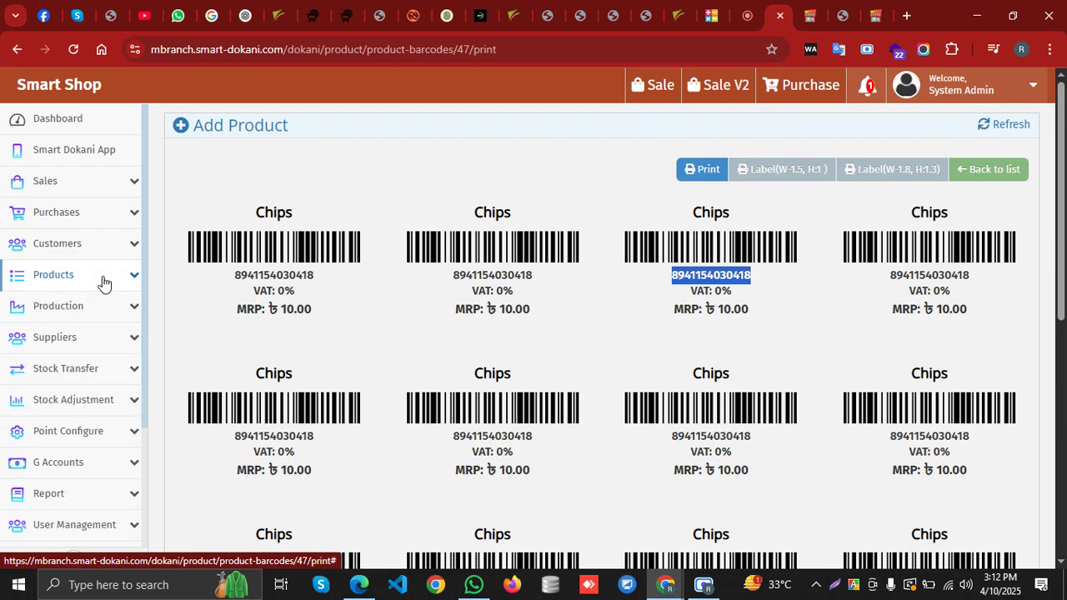
left_click(104, 283)
left_click(103, 284)
left_click(809, 15)
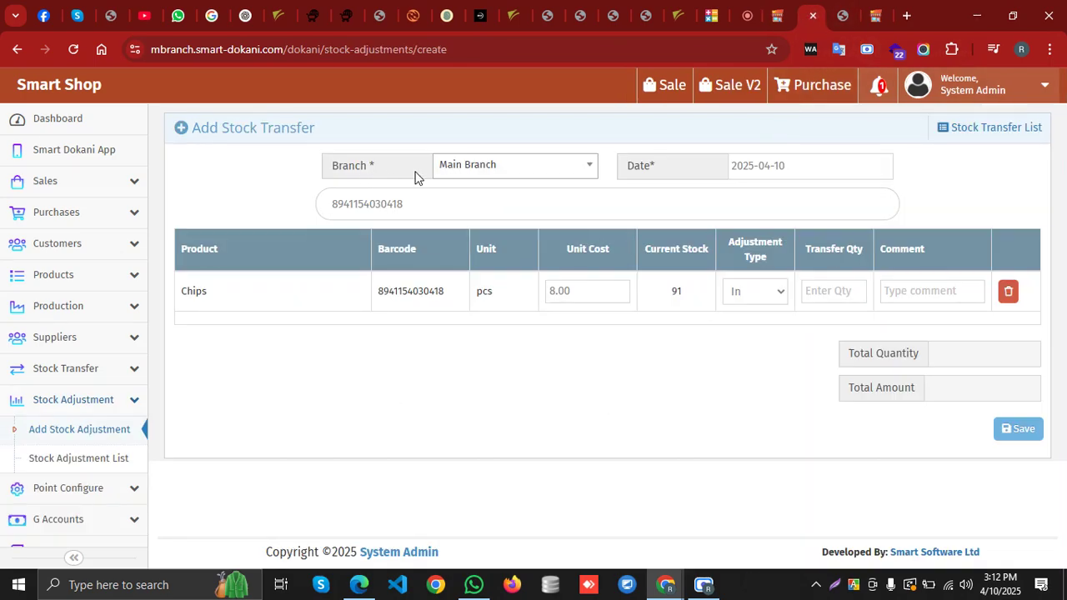
Keep Main Branch as the branch and set the Chips adjustment type to Out
left_click(535, 167)
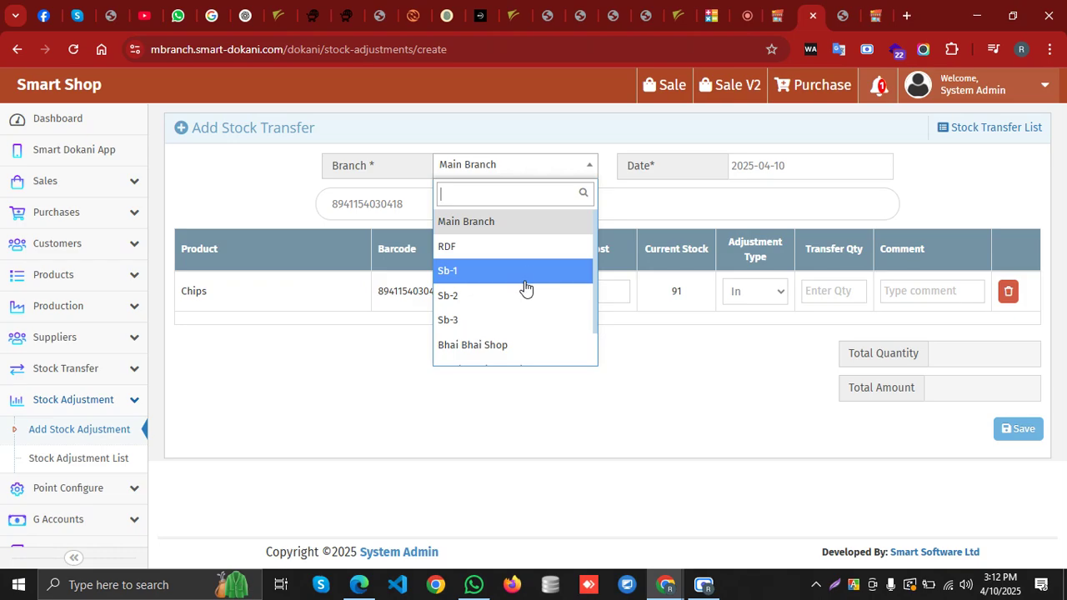
left_click(558, 170)
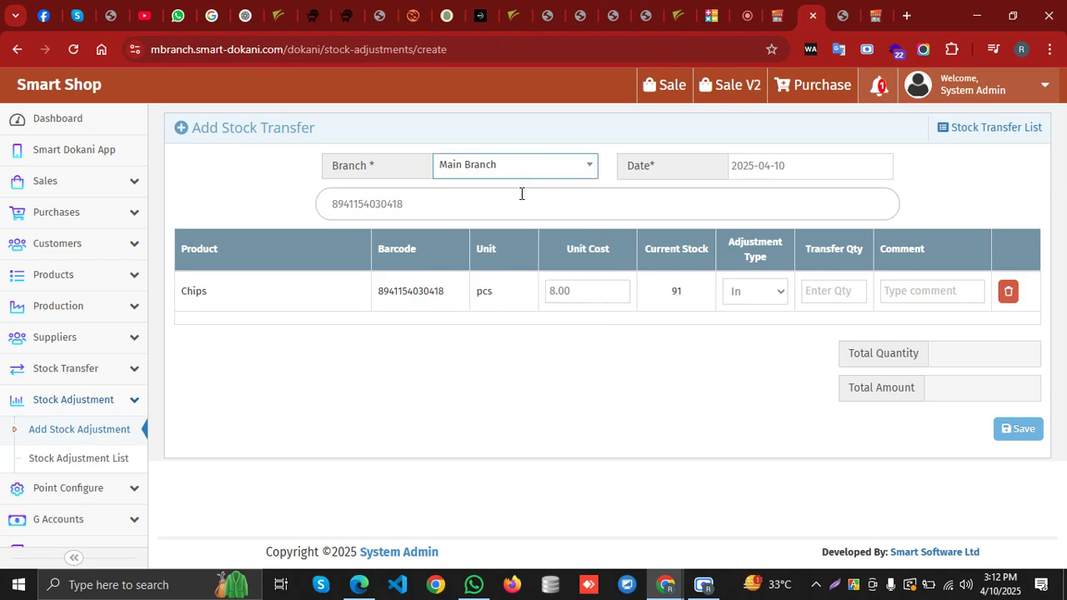
left_click(770, 295)
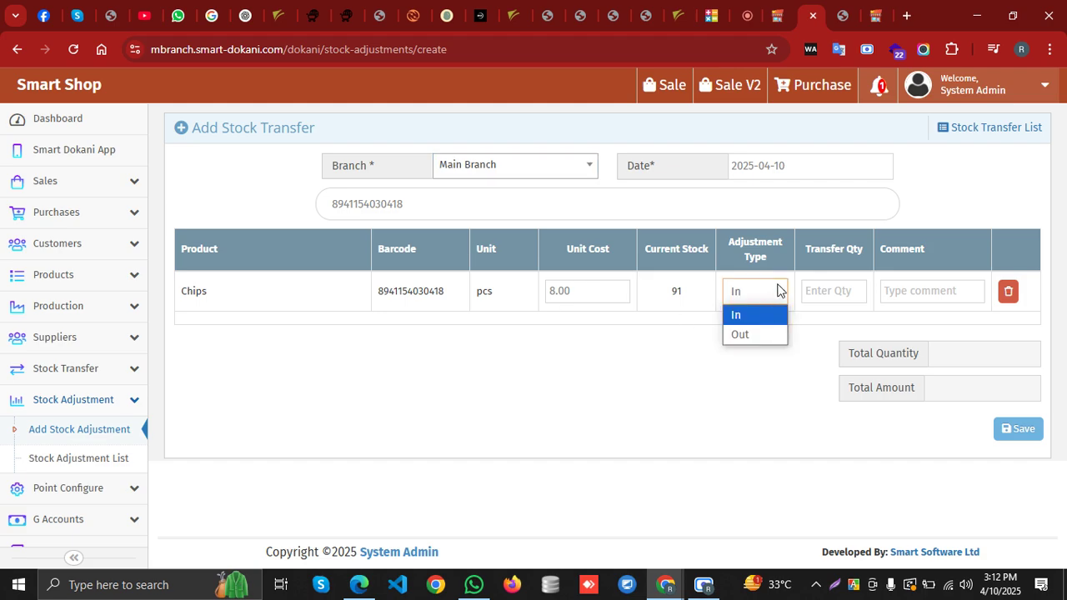
left_click(778, 290)
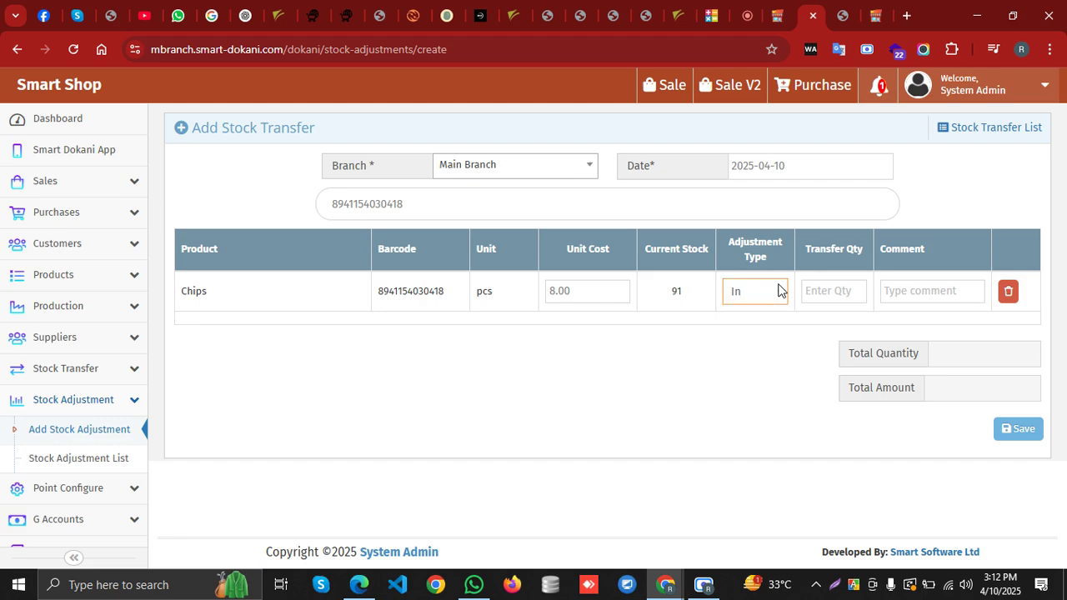
left_click(760, 291)
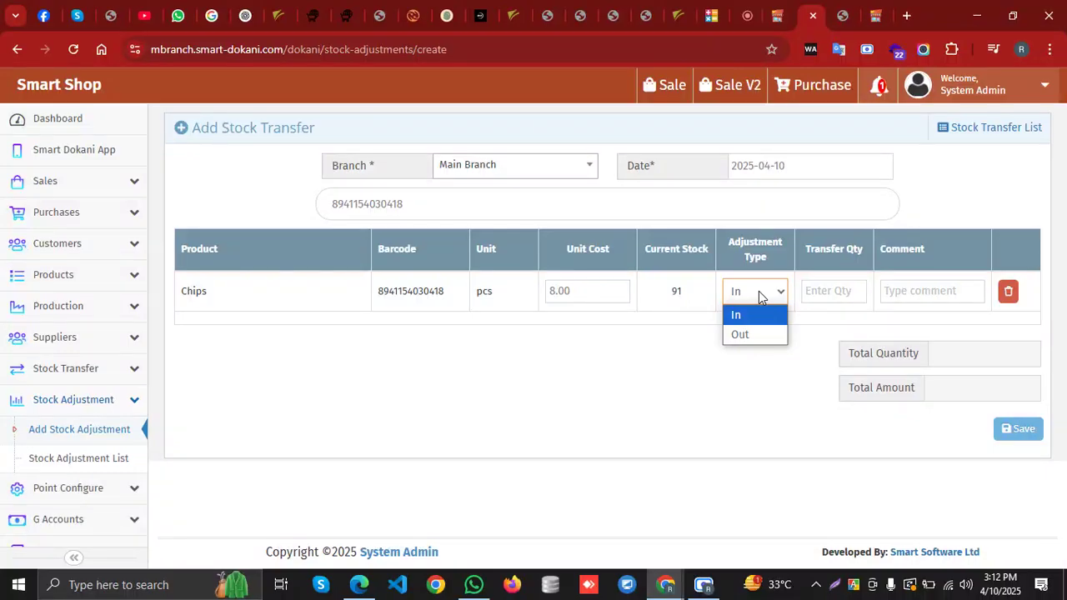
left_click(743, 335)
Enter transfer quantity 10 and comment 'asdfgh' on the Chips line
left_click(819, 293)
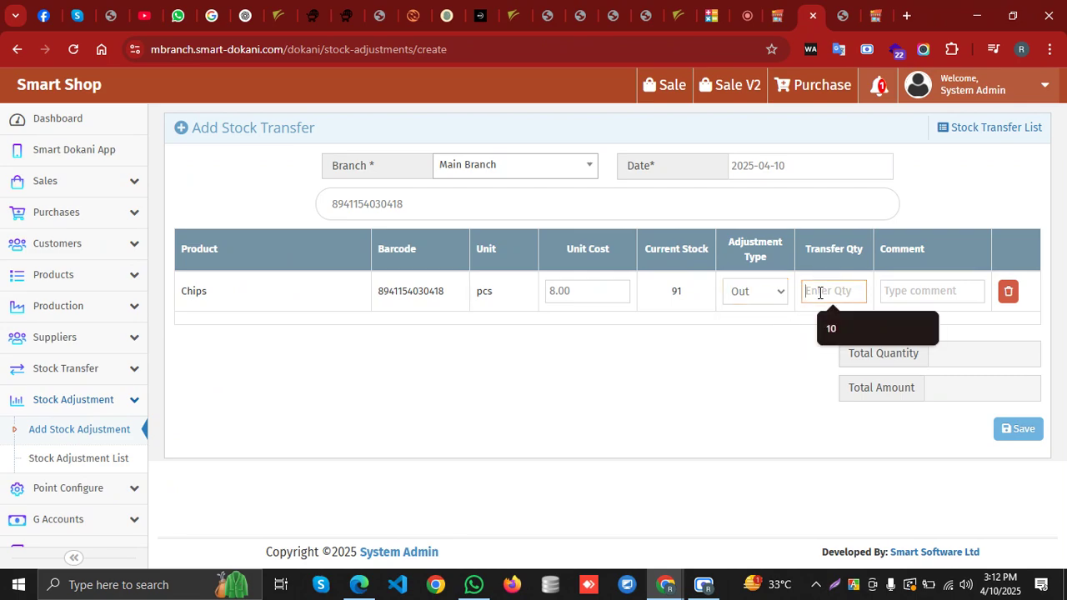
left_click(827, 325)
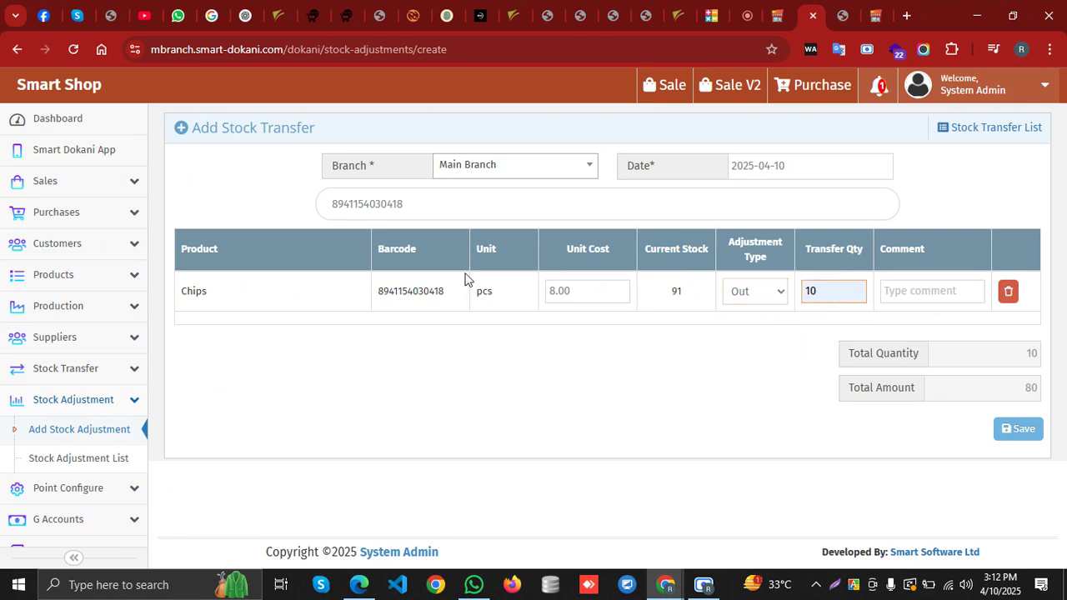
left_click(896, 289)
type("asdfgh")
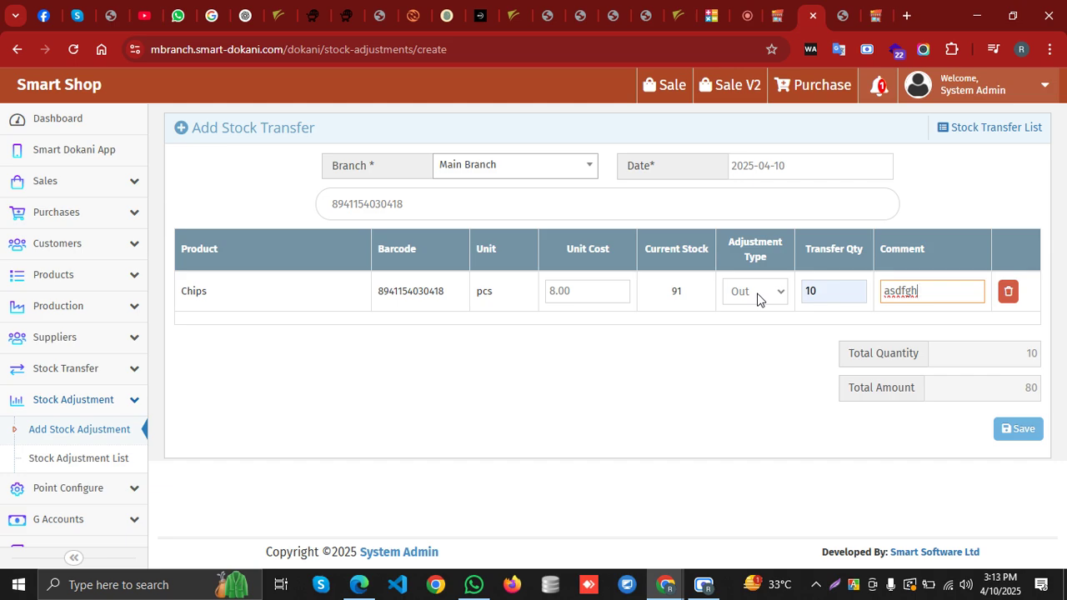
Collapse Stock Adjustment and toggle the Stock Transfer section in the sidebar
left_click(106, 401)
left_click(108, 377)
left_click(108, 378)
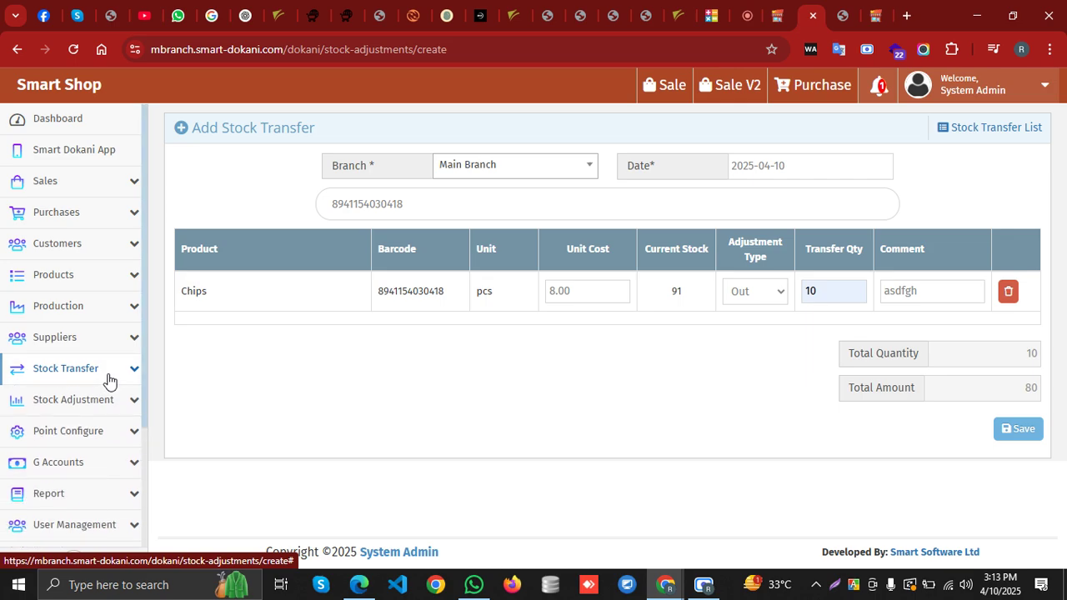
Open Business Setting, scroll the profile form down to the bank details, and expand User Management
scroll(110, 350, "down", 3)
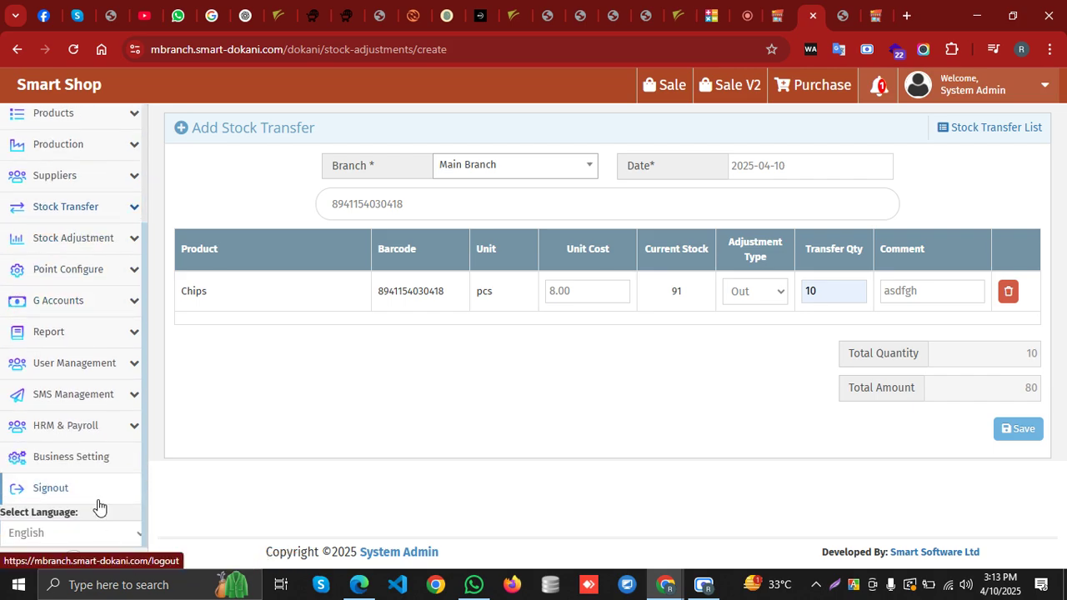
left_click(95, 456)
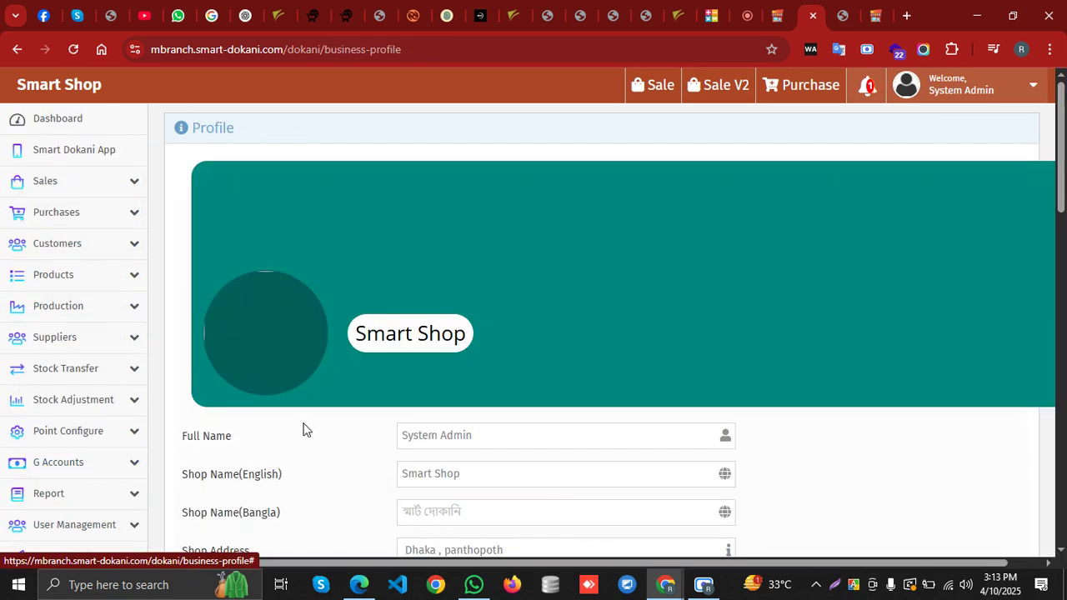
scroll(303, 430, "down", 5)
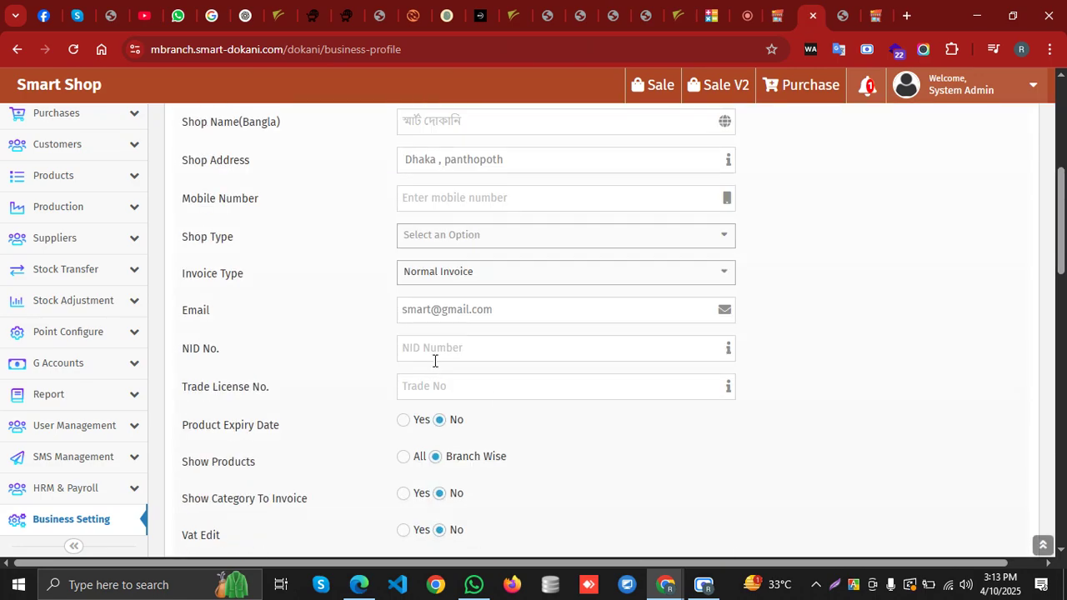
scroll(434, 360, "down", 6)
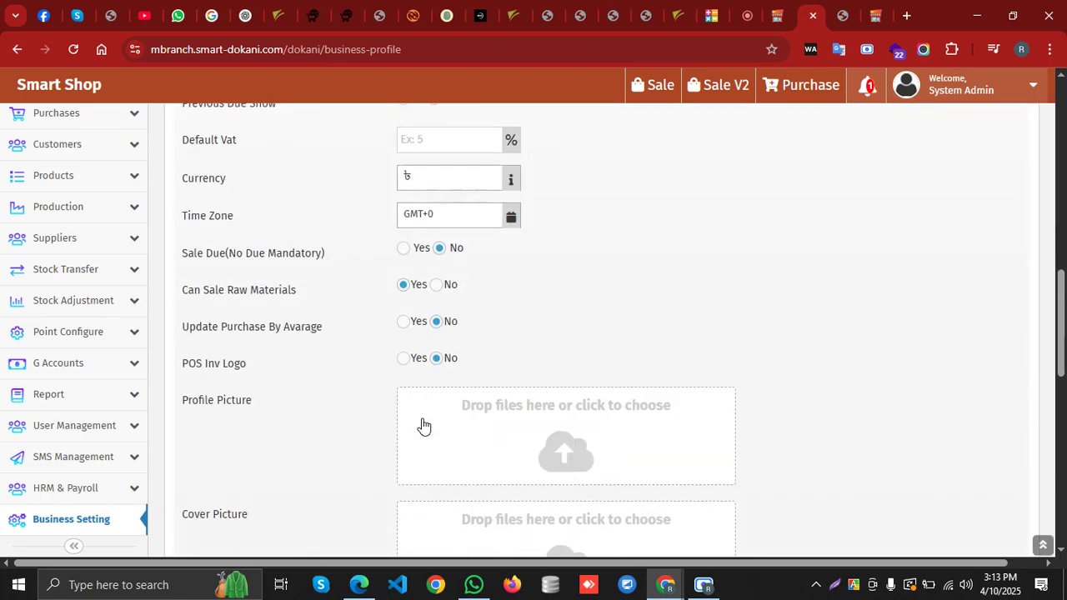
scroll(342, 416, "down", 8)
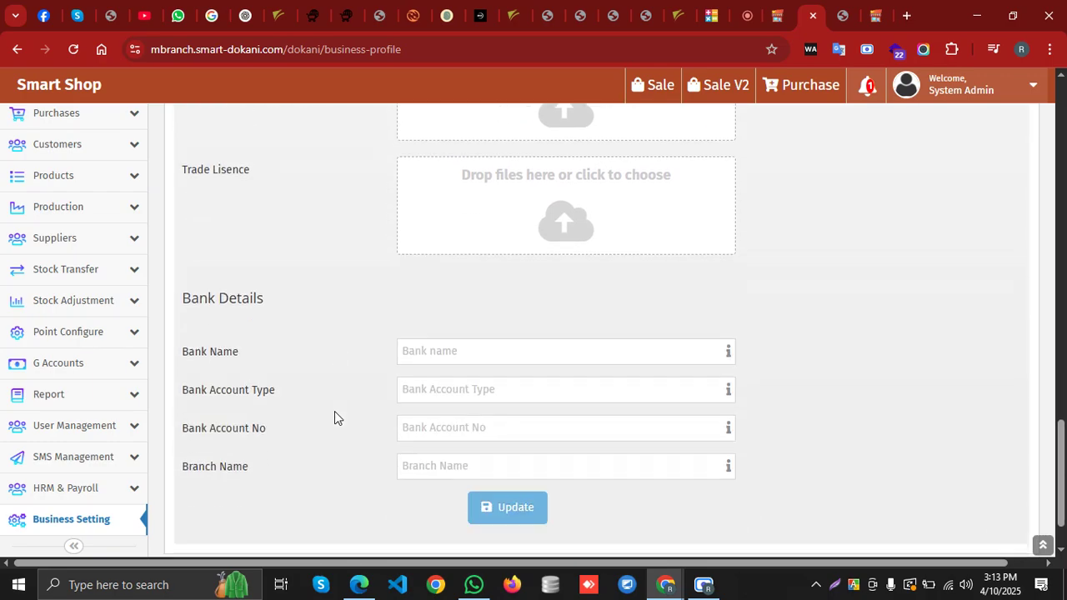
scroll(335, 411, "down", 2)
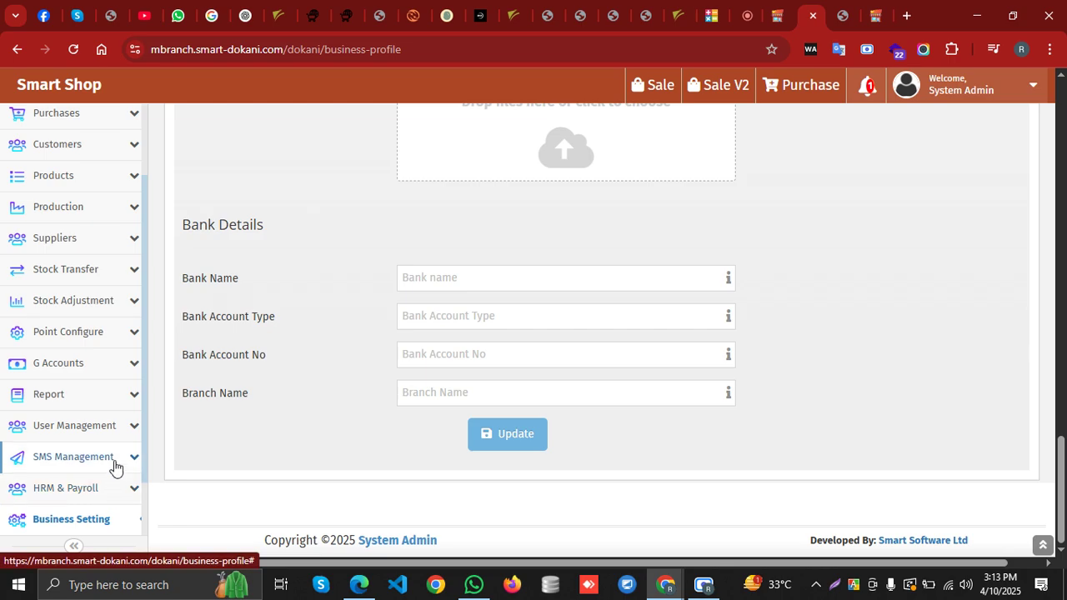
left_click(115, 433)
scroll(116, 438, "down", 2)
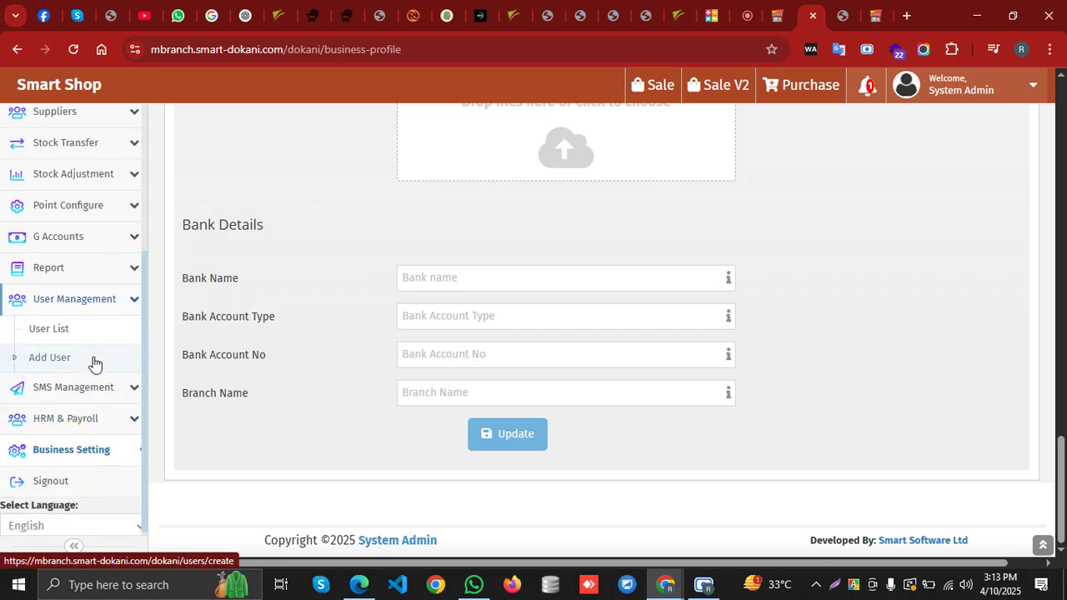
Open the User List to view the three existing accounts, then collapse User Management
left_click(93, 337)
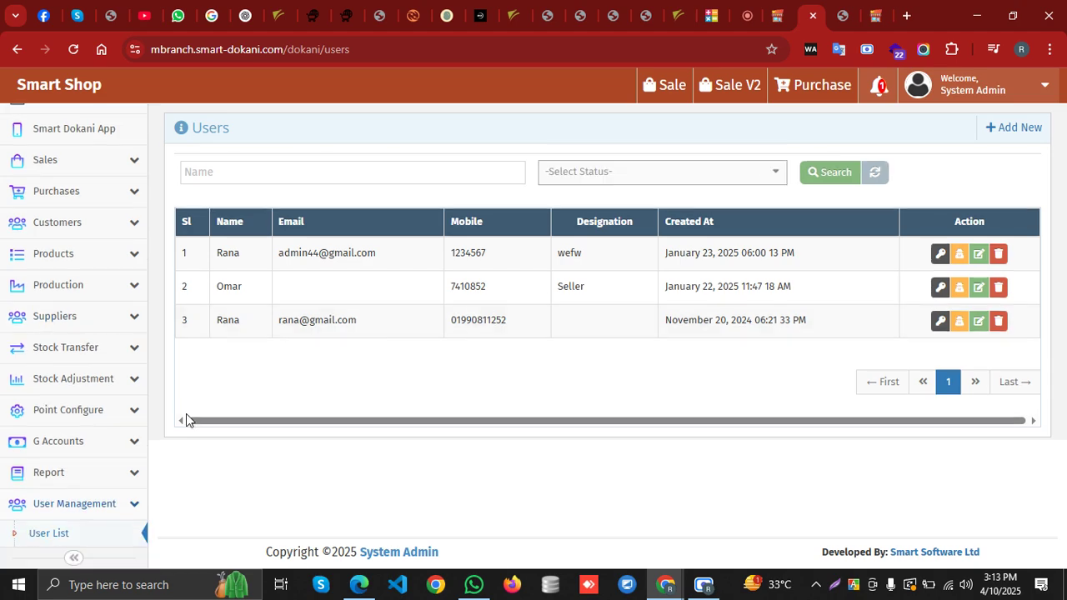
scroll(90, 481, "down", 2)
left_click(136, 378)
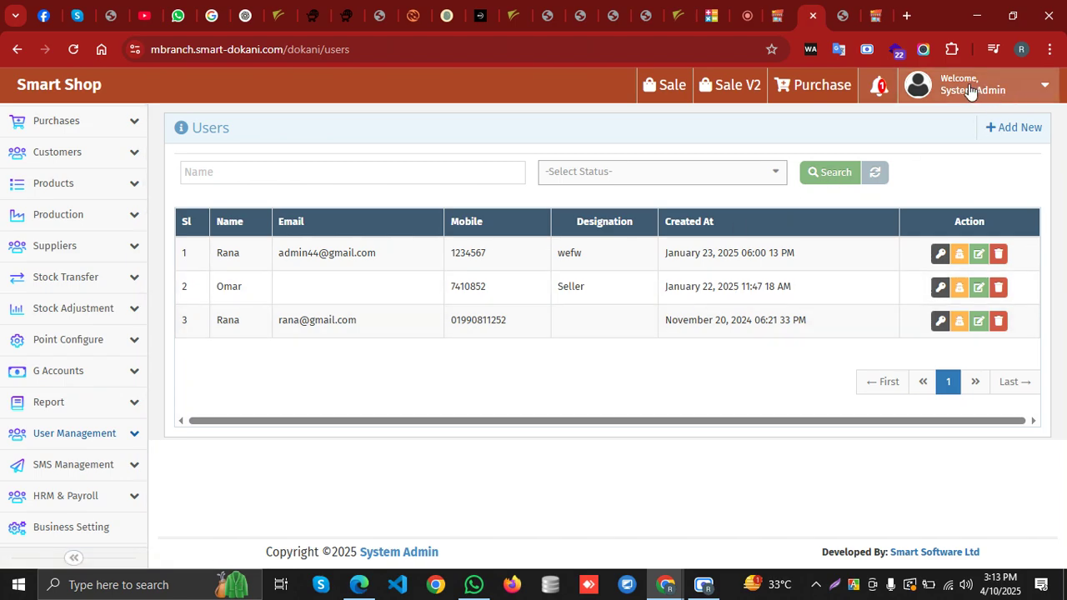
scroll(46, 398, "up", 1)
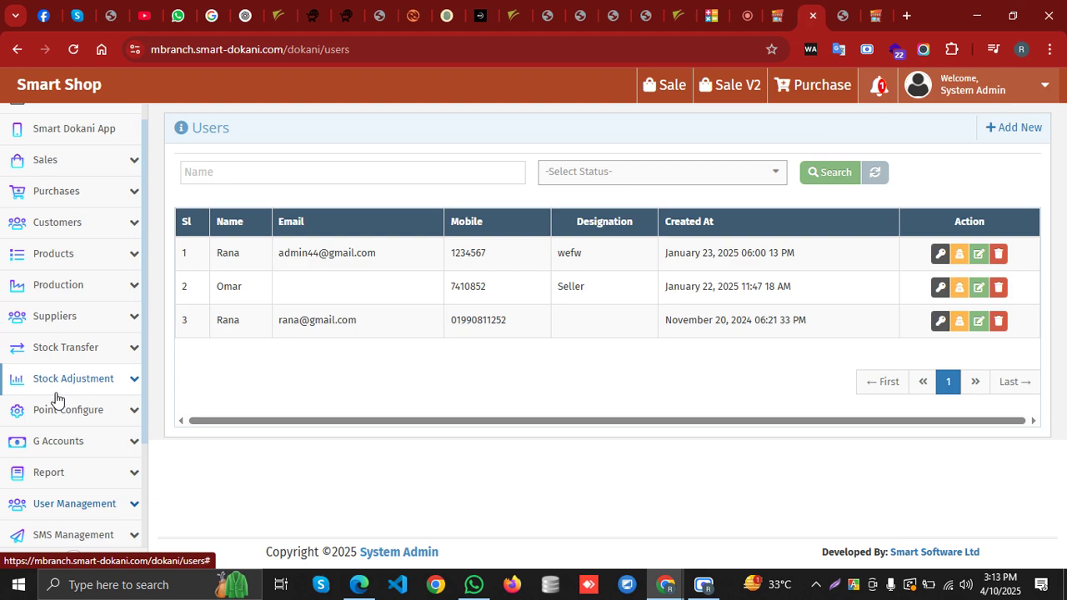
scroll(56, 398, "up", 1)
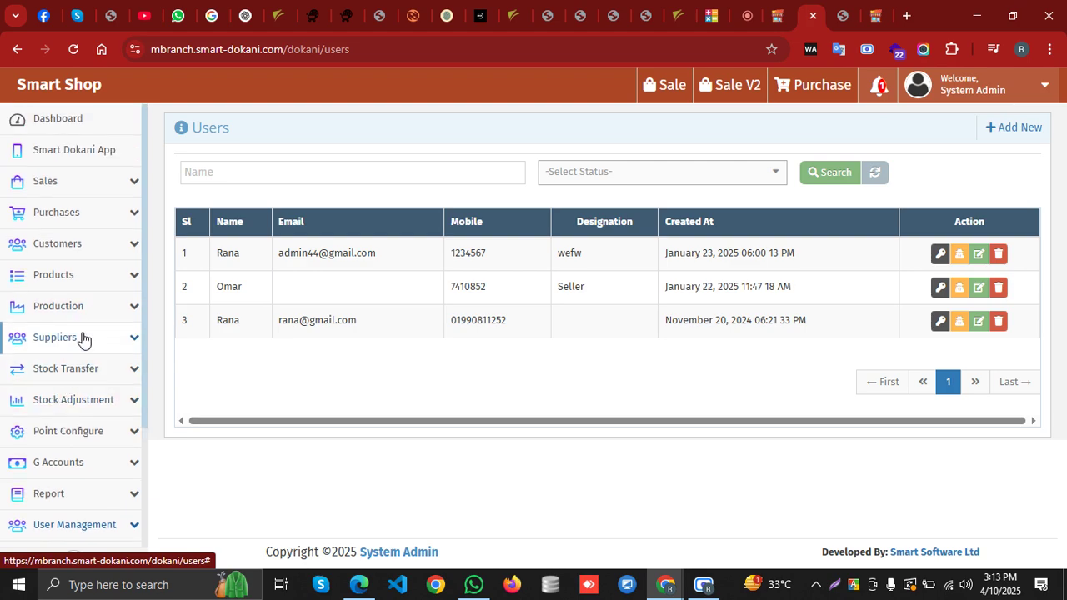
scroll(84, 337, "down", 2)
Open the Inventory Report and search it filtered to the RDF branch
left_click(85, 372)
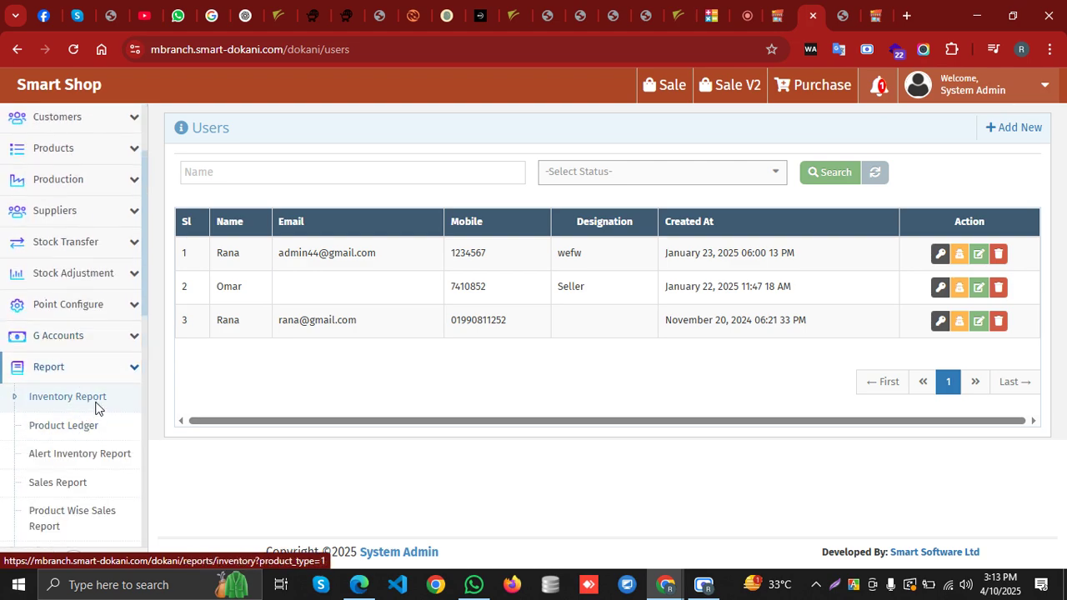
left_click(95, 401)
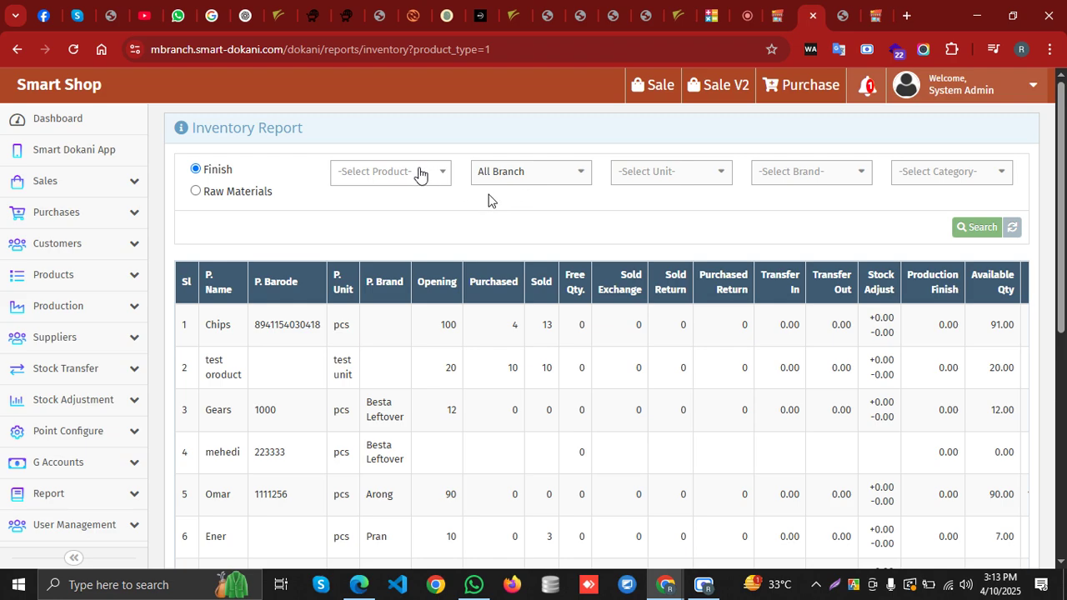
left_click(553, 173)
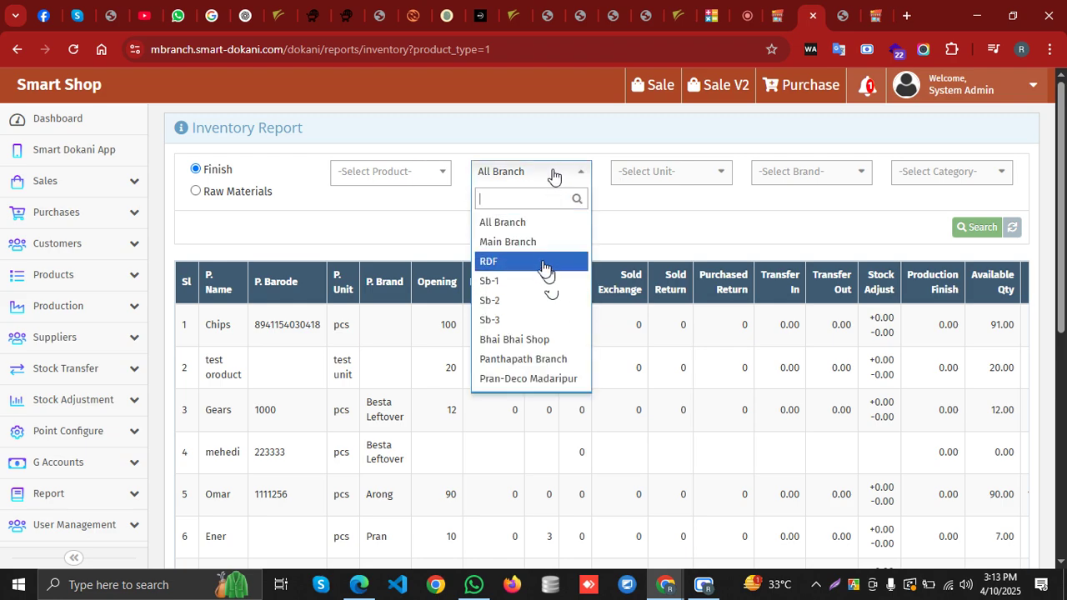
left_click(538, 244)
left_click(546, 185)
left_click(530, 263)
left_click(981, 230)
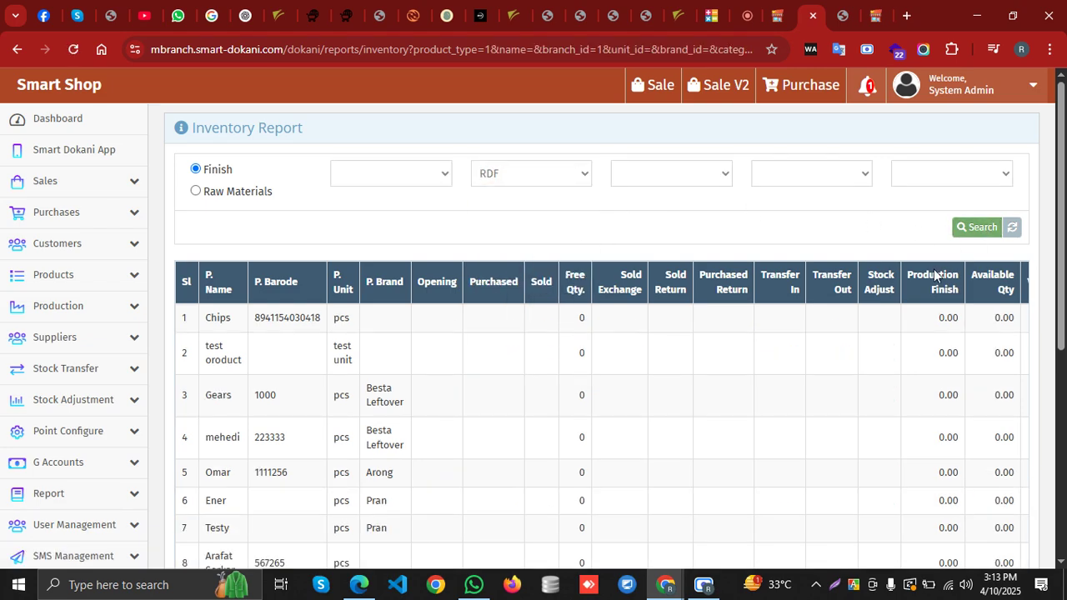
scroll(652, 431, "down", 2)
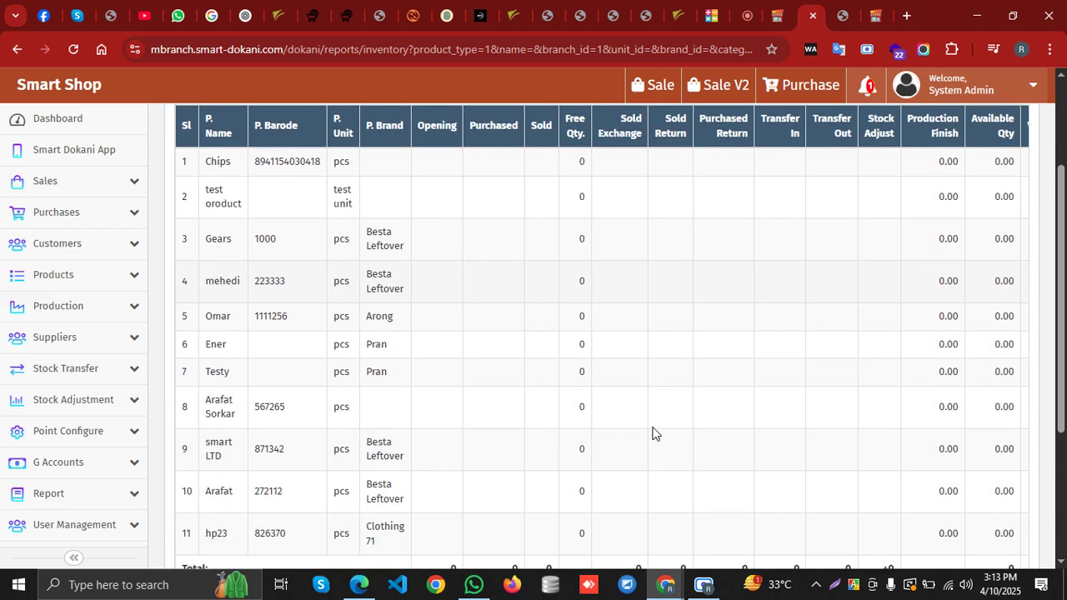
scroll(438, 368, "up", 2)
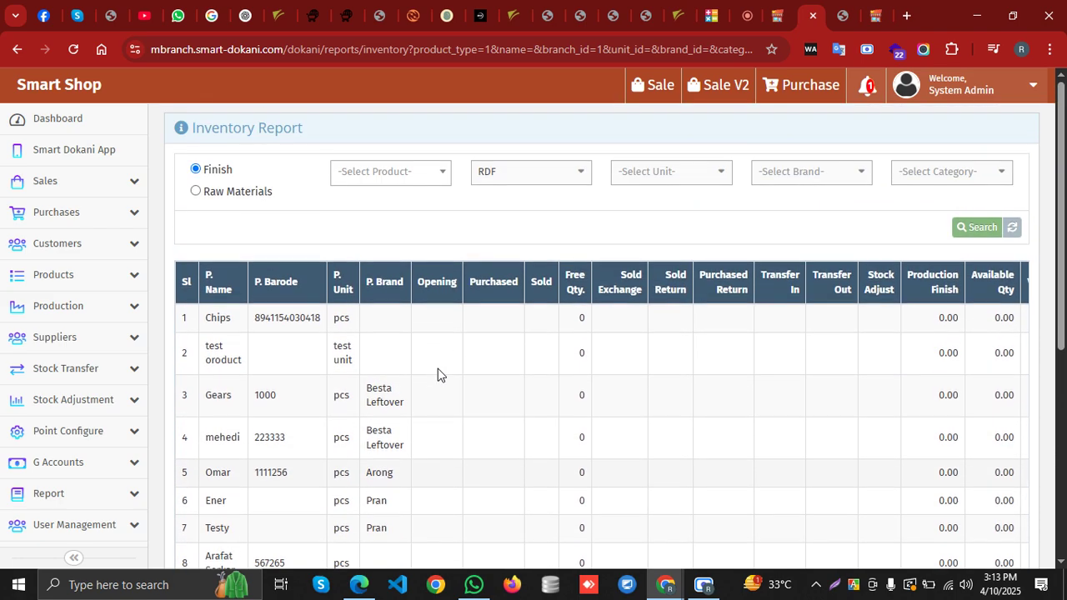
Rerun the Inventory Report for Main Branch, showing Chips with 91.00 available
left_click(492, 177)
left_click(359, 227)
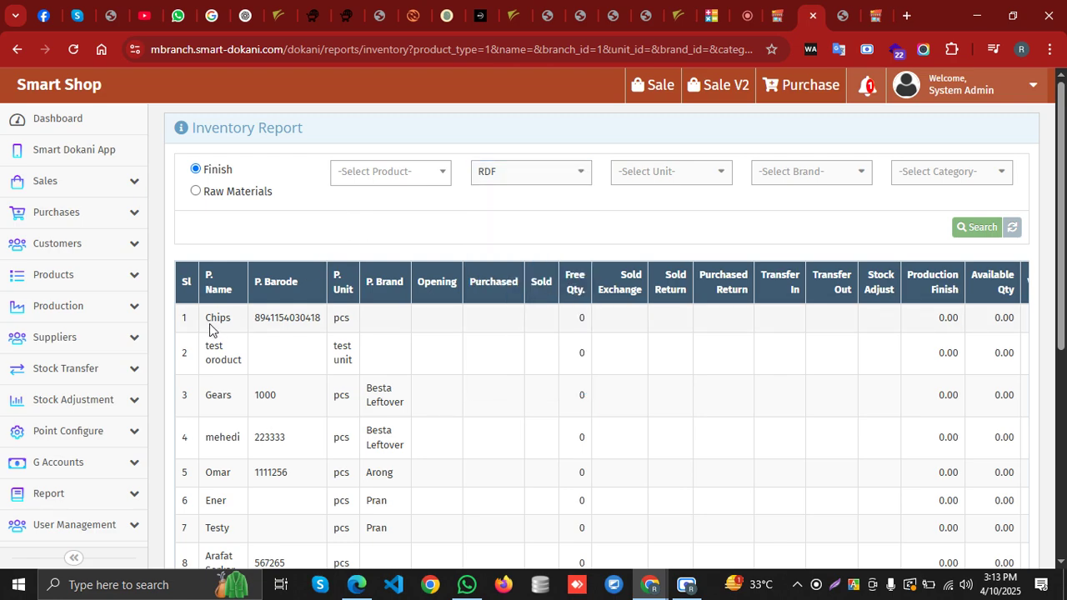
left_click_drag(199, 318, 235, 325)
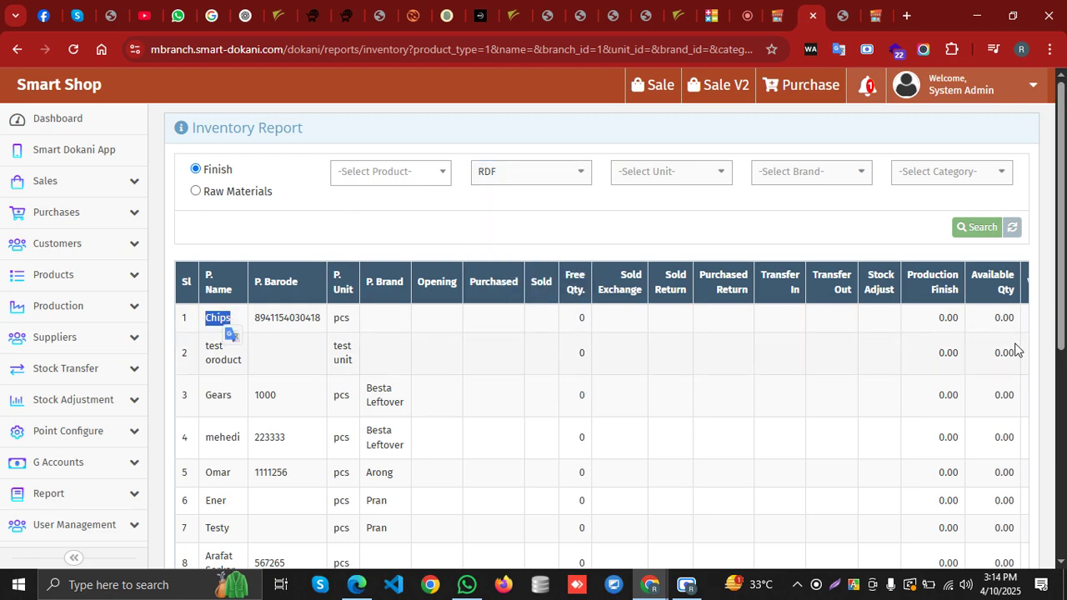
left_click(569, 178)
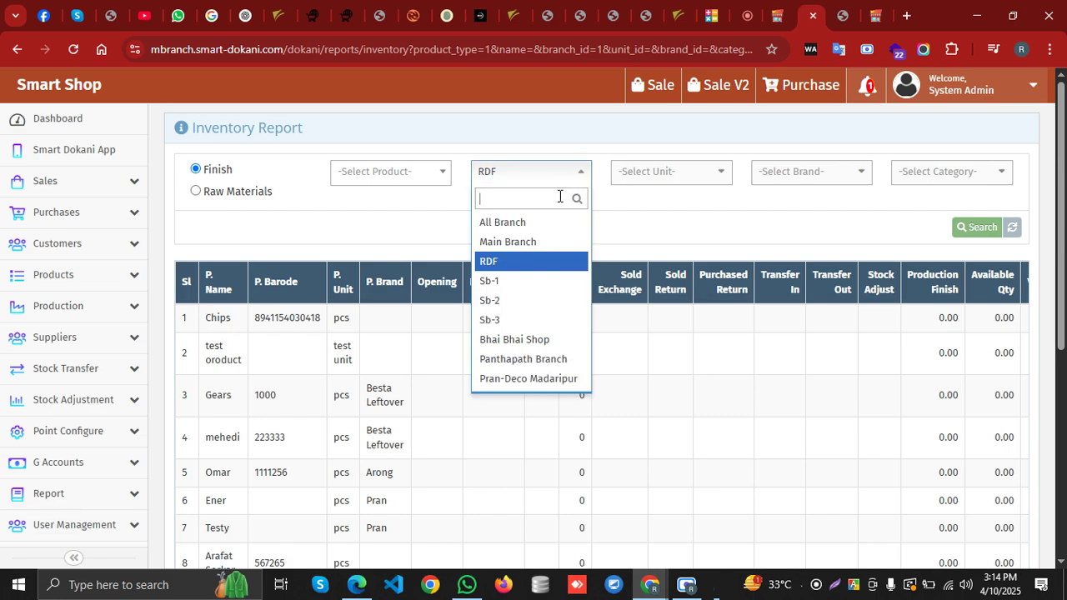
left_click(543, 224)
left_click(554, 175)
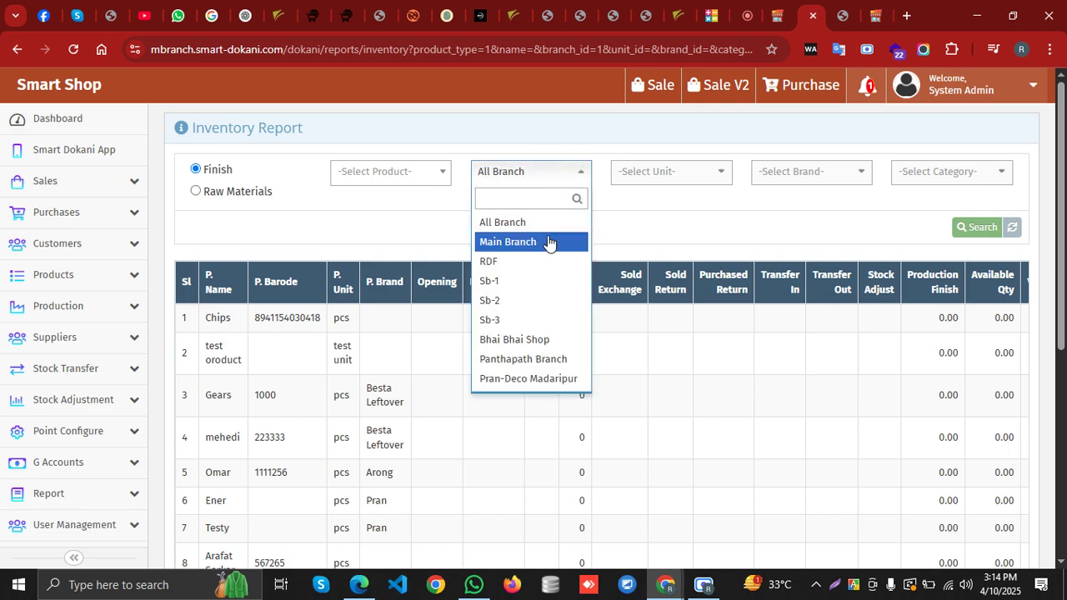
left_click(547, 240)
left_click(974, 234)
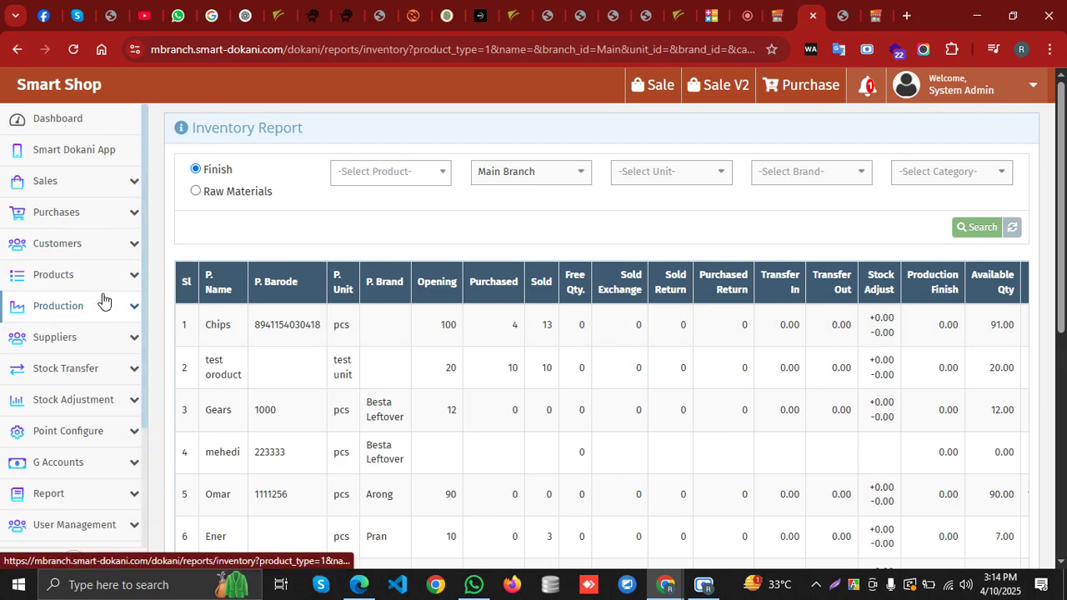
Review the Main Branch results and expand Stock Transfer in the sidebar
scroll(102, 333, "down", 3)
left_click(522, 177)
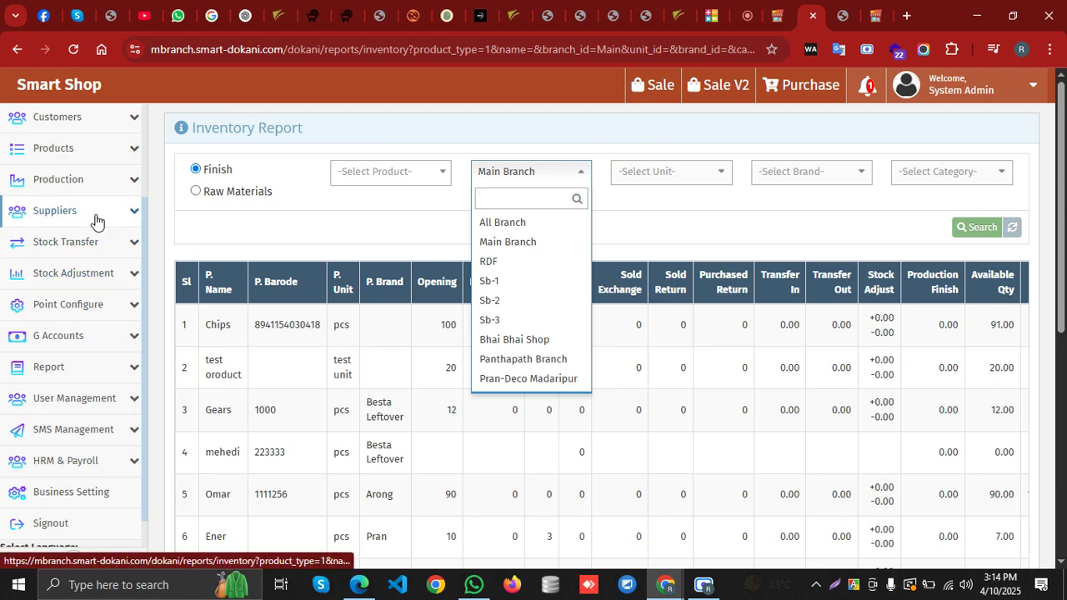
scroll(96, 219, "up", 1)
scroll(102, 241, "down", 2)
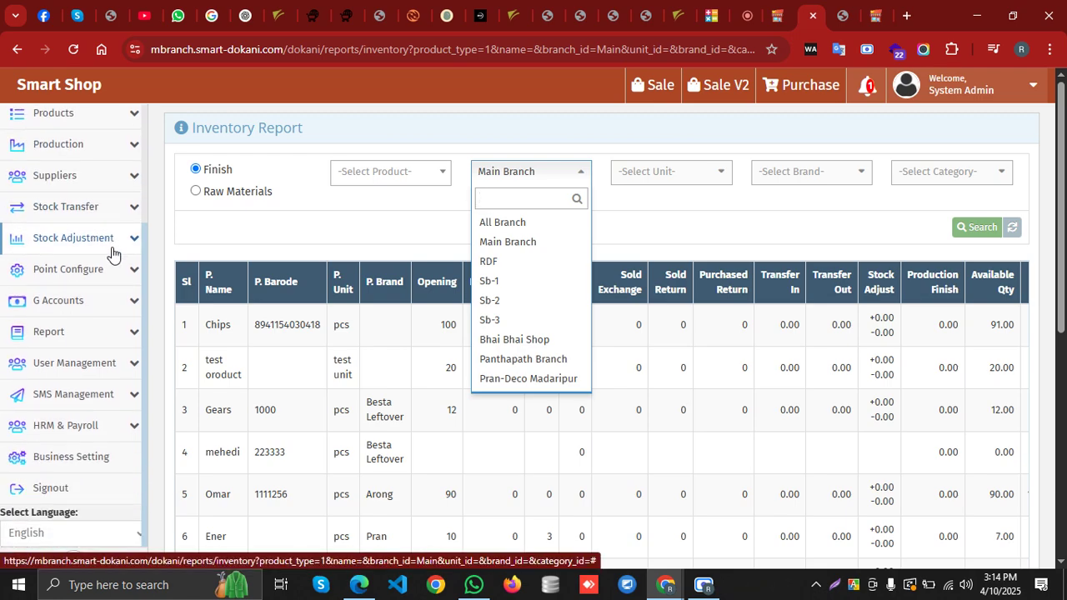
left_click(100, 206)
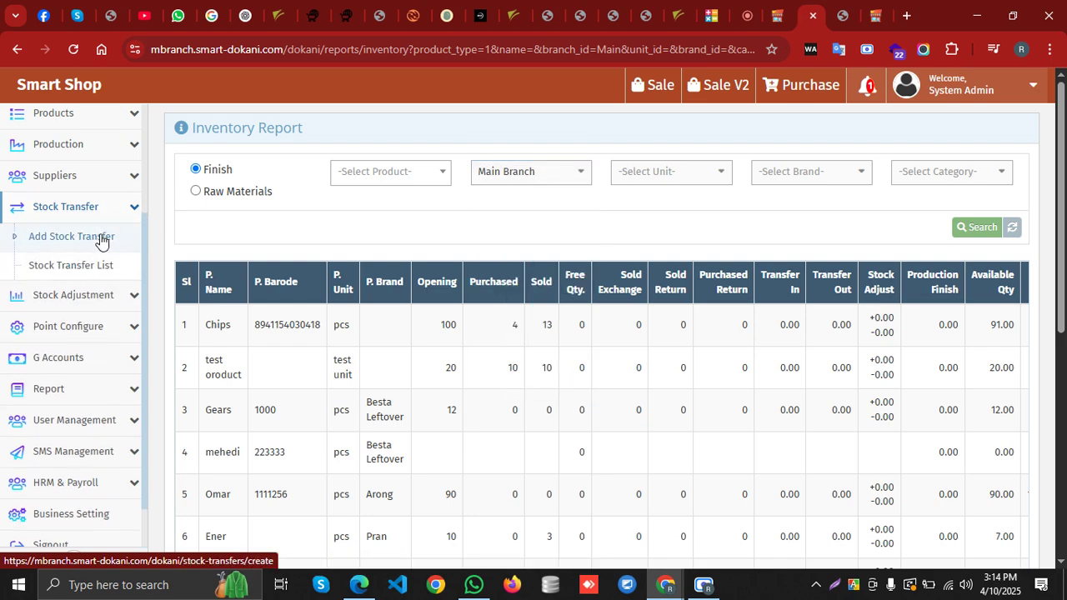
Start a new stock transfer from Main Branch to RDF
left_click(84, 237)
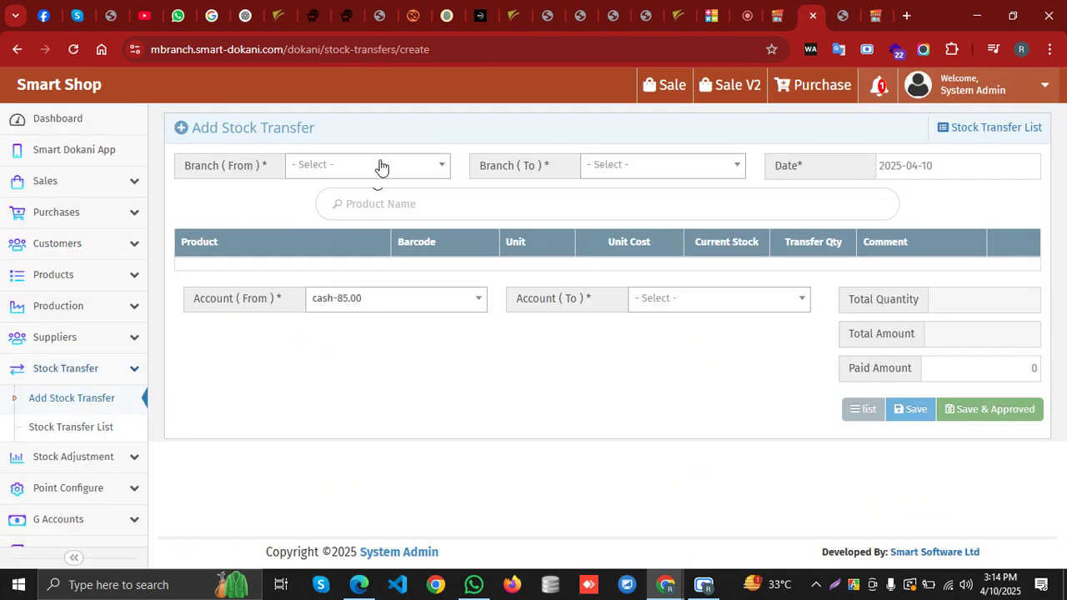
left_click(380, 165)
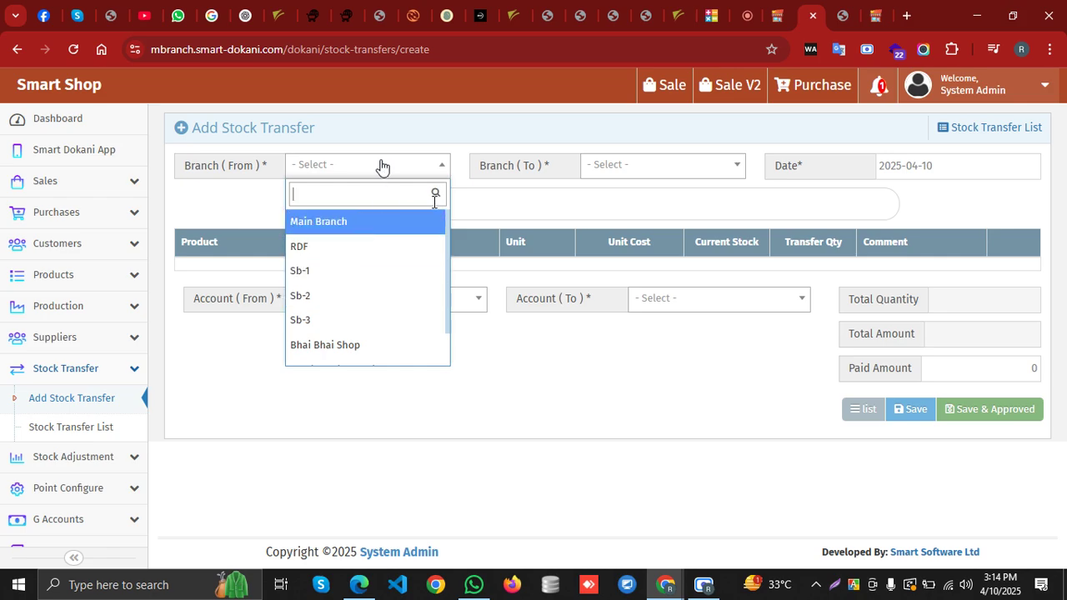
left_click(357, 222)
left_click(672, 172)
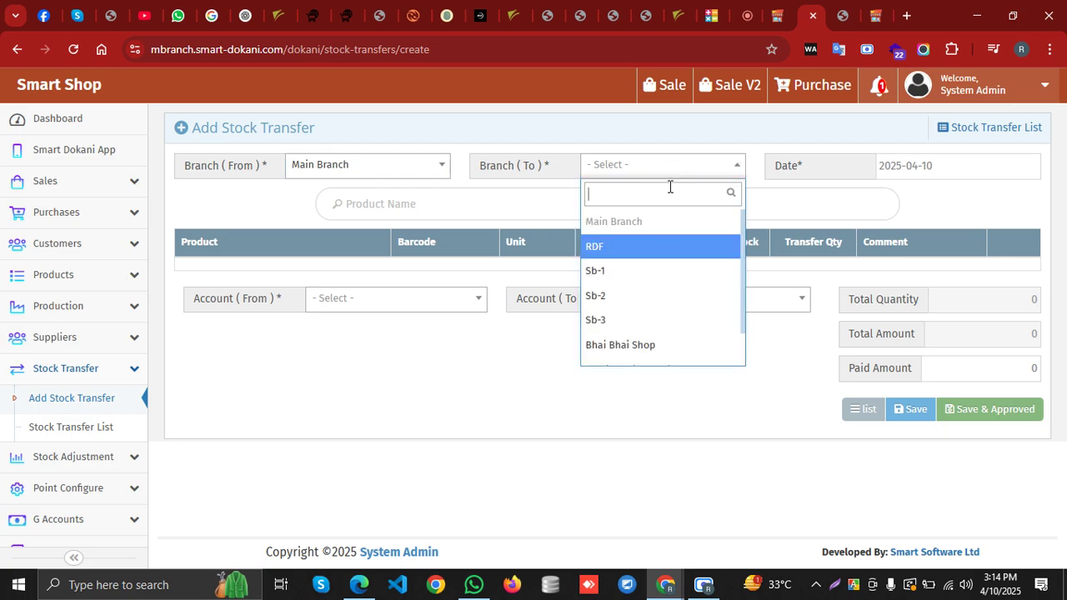
left_click(602, 246)
left_click(436, 209)
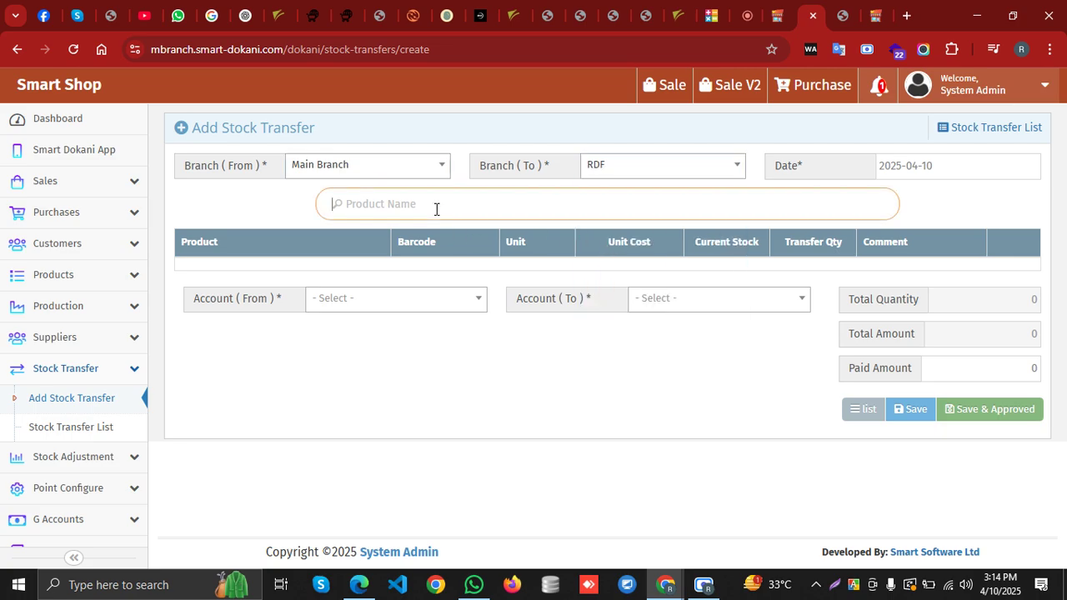
type("8941154030418")
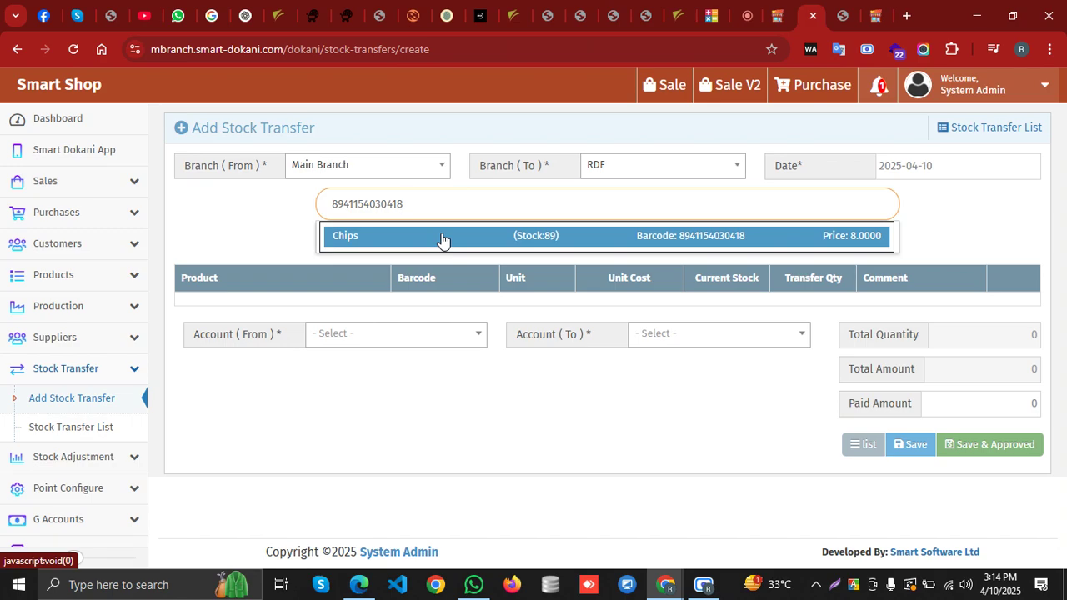
left_click(441, 240)
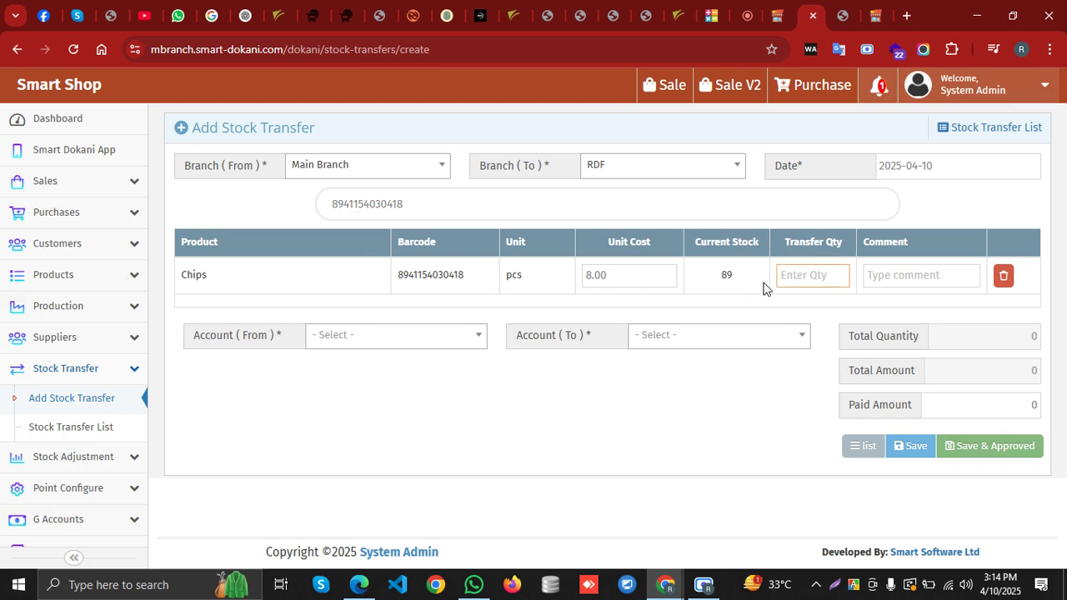
type("9")
left_click(871, 274)
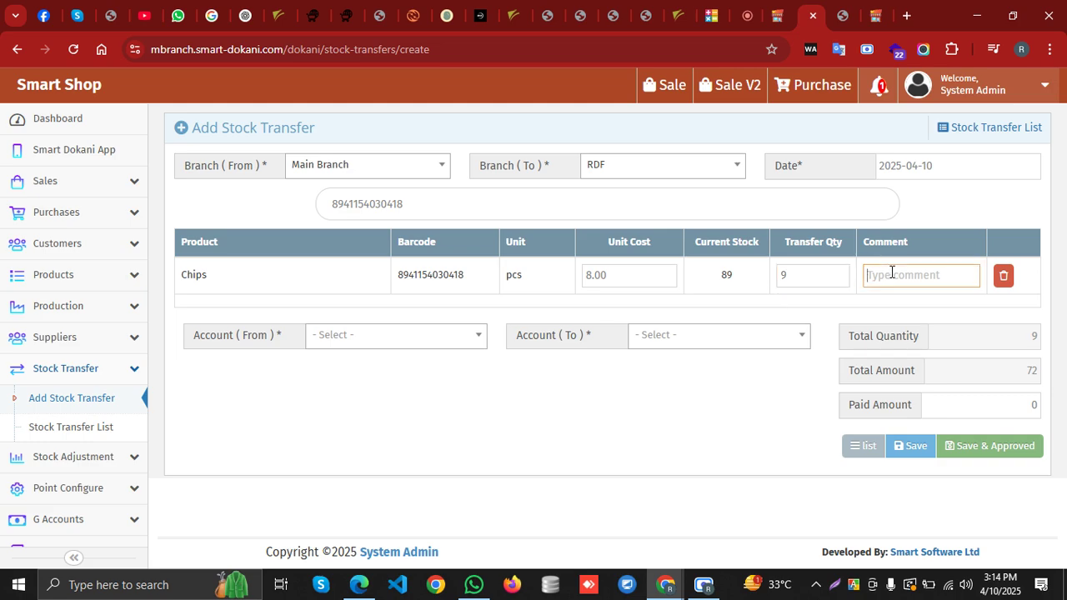
type("goods")
Leave the source account unselected and Save & Approve the transfer
left_click(376, 336)
left_click(631, 401)
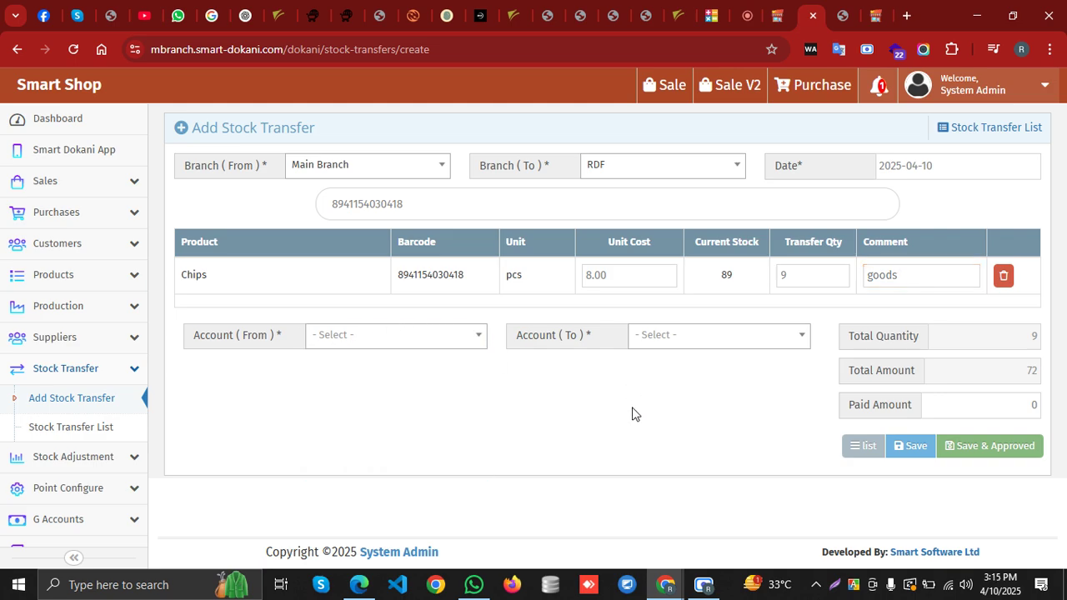
left_click(383, 337)
left_click(656, 484)
left_click(963, 446)
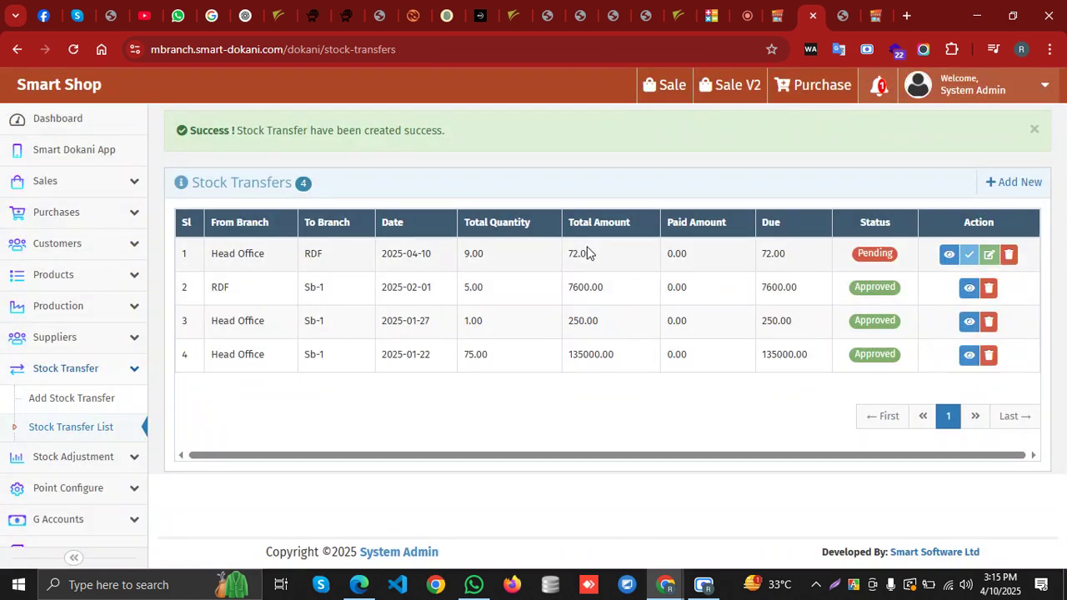
Approve the 9-Chips transfer to RDF from its details page and dismiss the success message
left_click(968, 259)
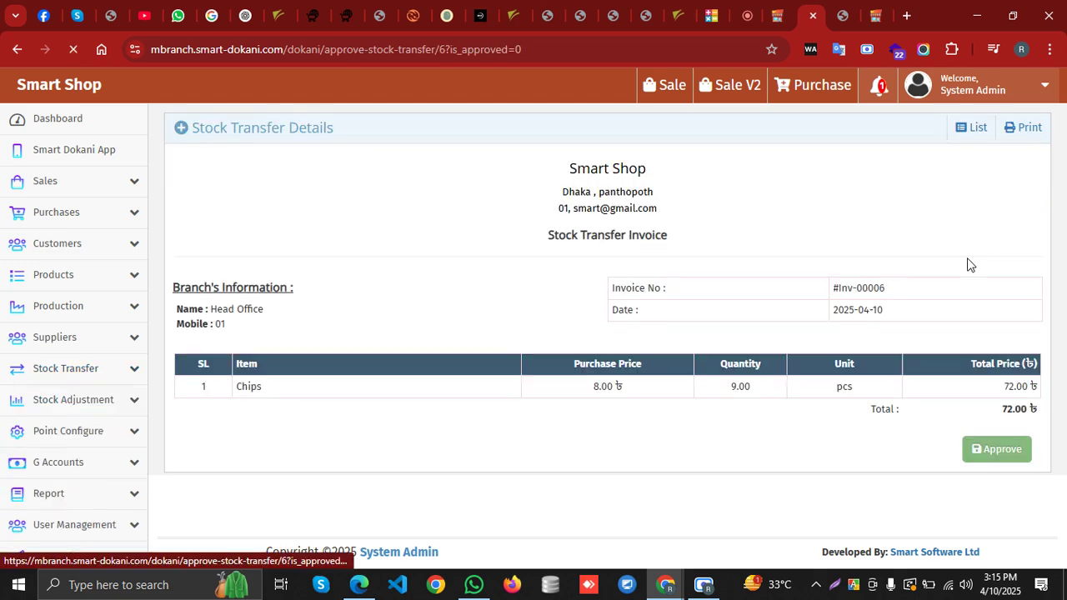
left_click(999, 447)
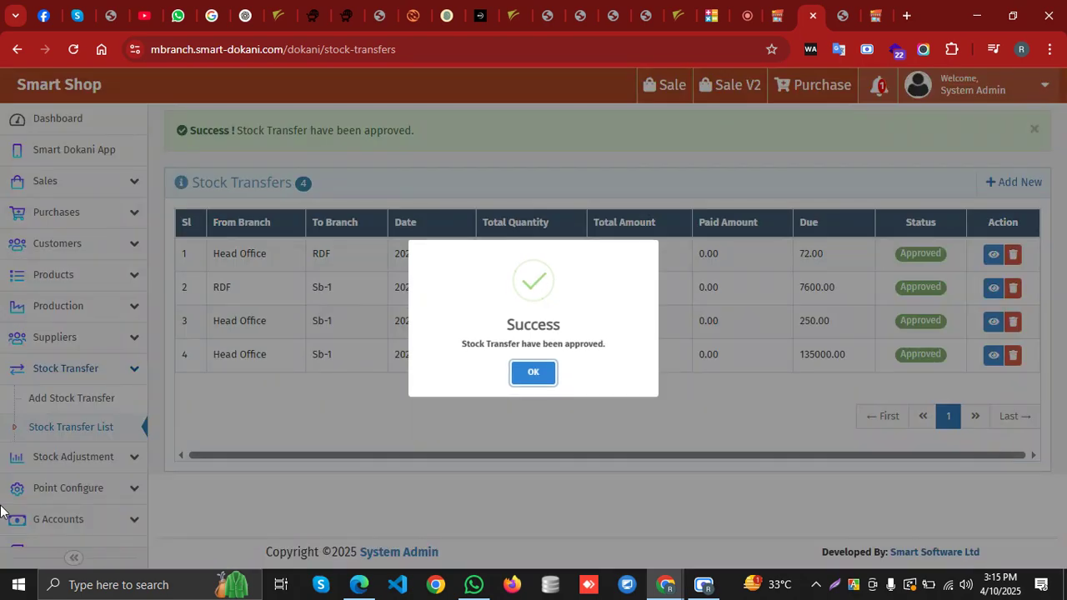
left_click(2, 510)
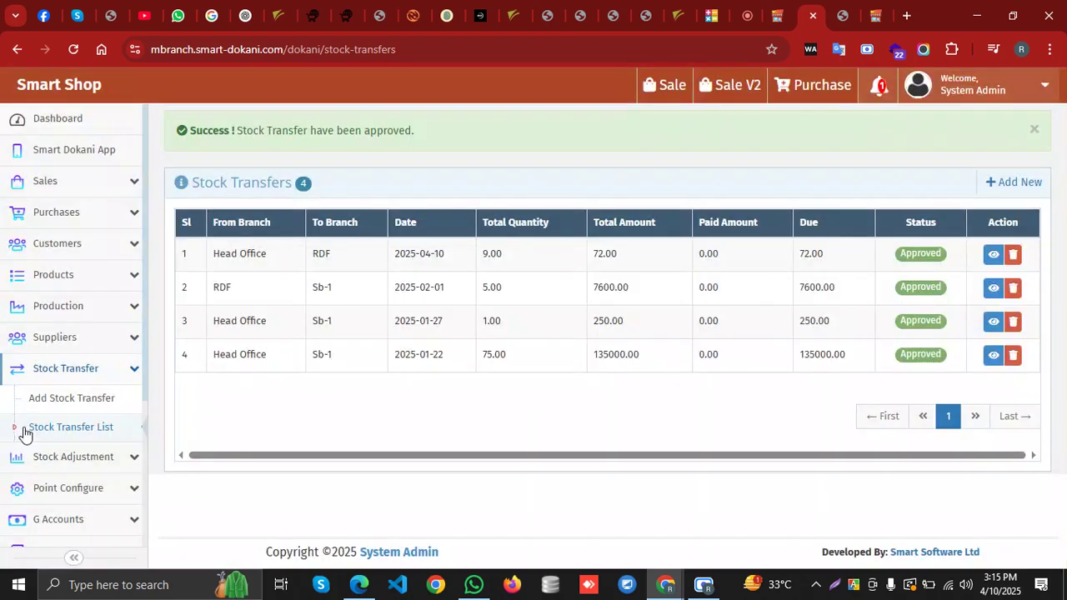
Collapse Stock Transfer and expand Report in the sidebar
left_click(115, 375)
scroll(75, 391, "down", 3)
left_click(93, 373)
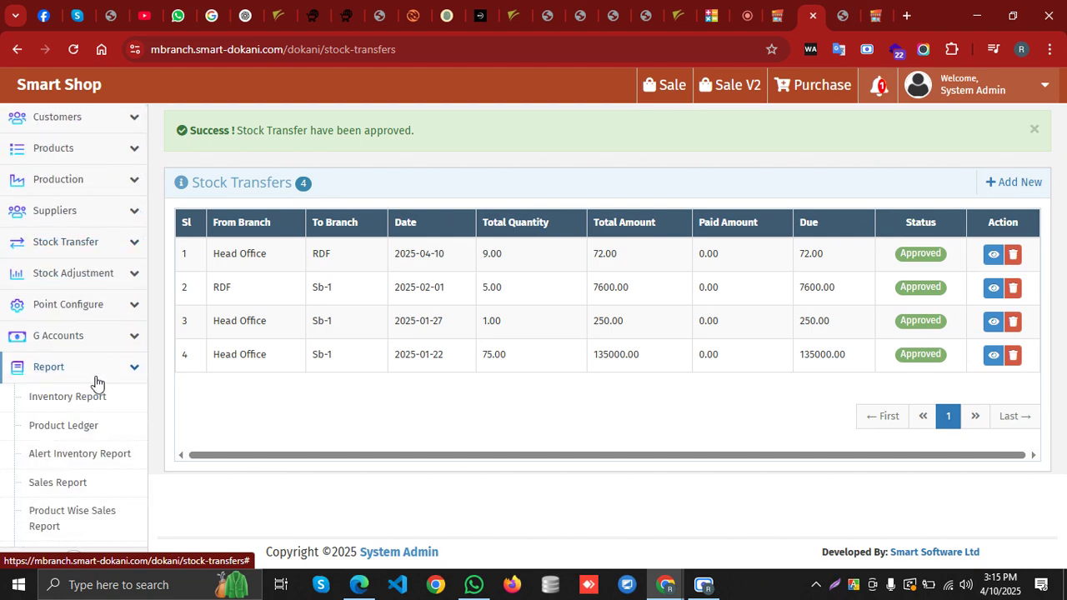
scroll(92, 382, "down", 2)
left_click(103, 272)
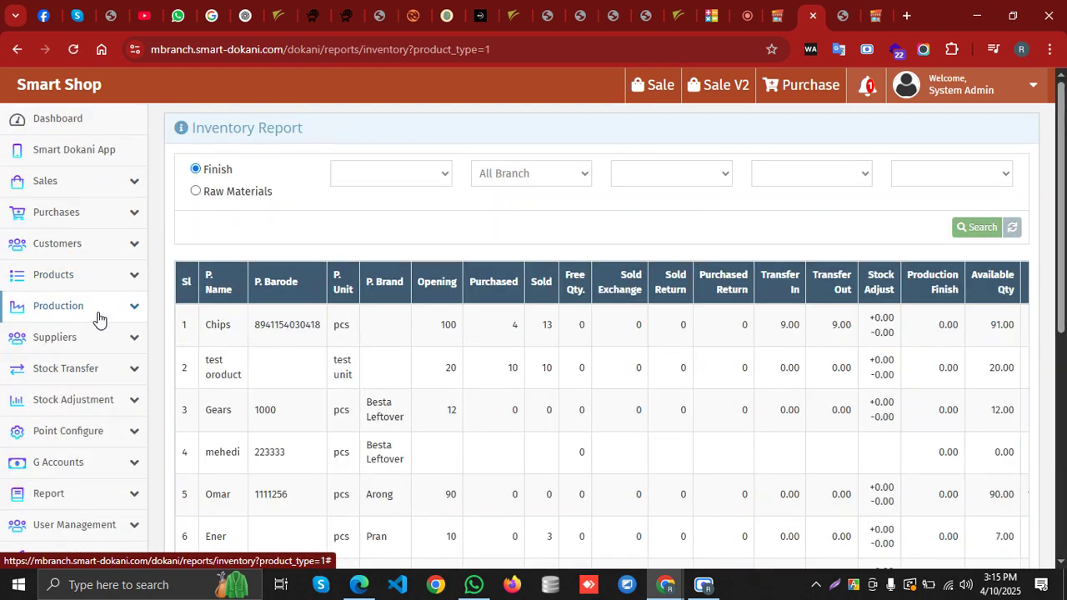
left_click(516, 178)
left_click(515, 179)
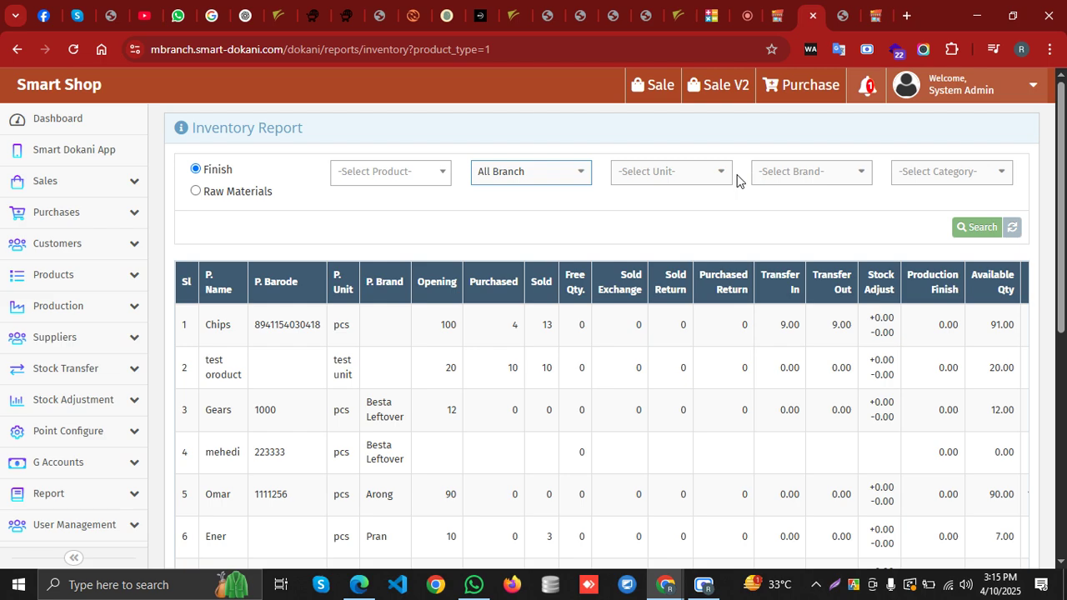
left_click(400, 173)
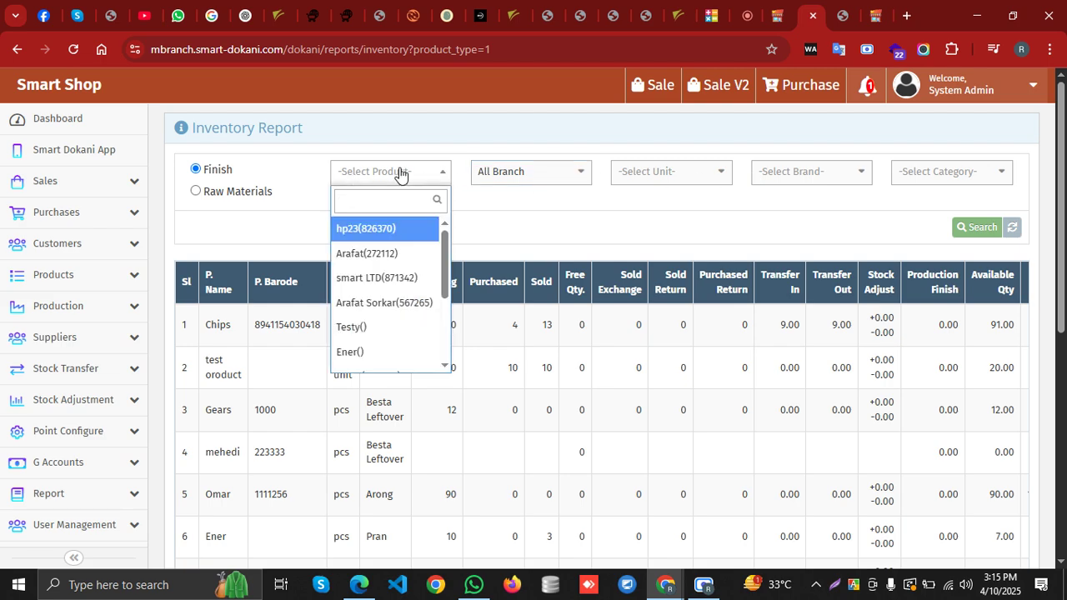
type("8941154030418")
left_click(410, 226)
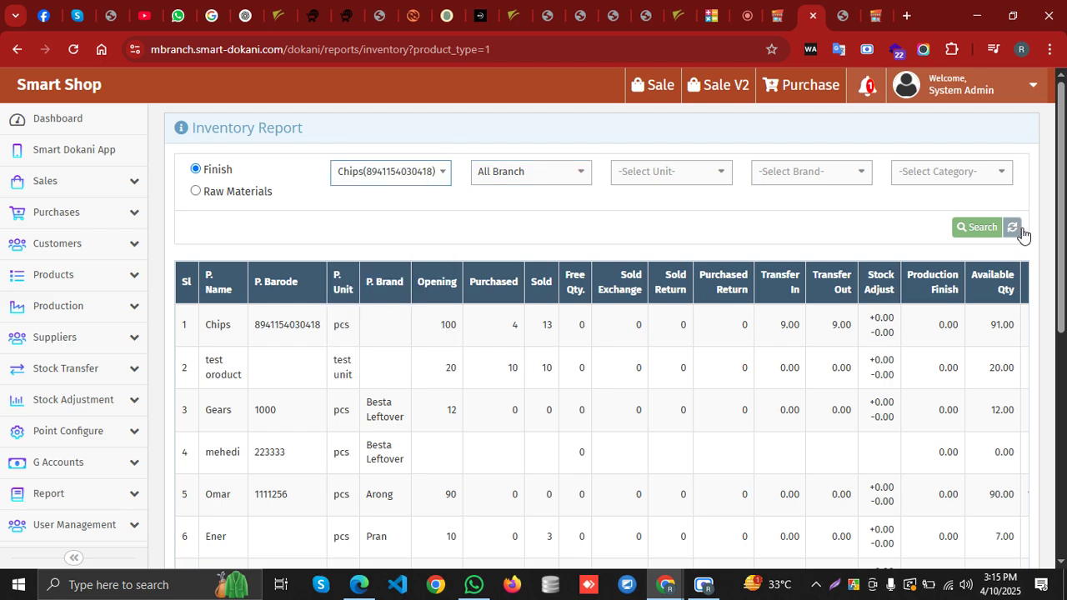
left_click(972, 232)
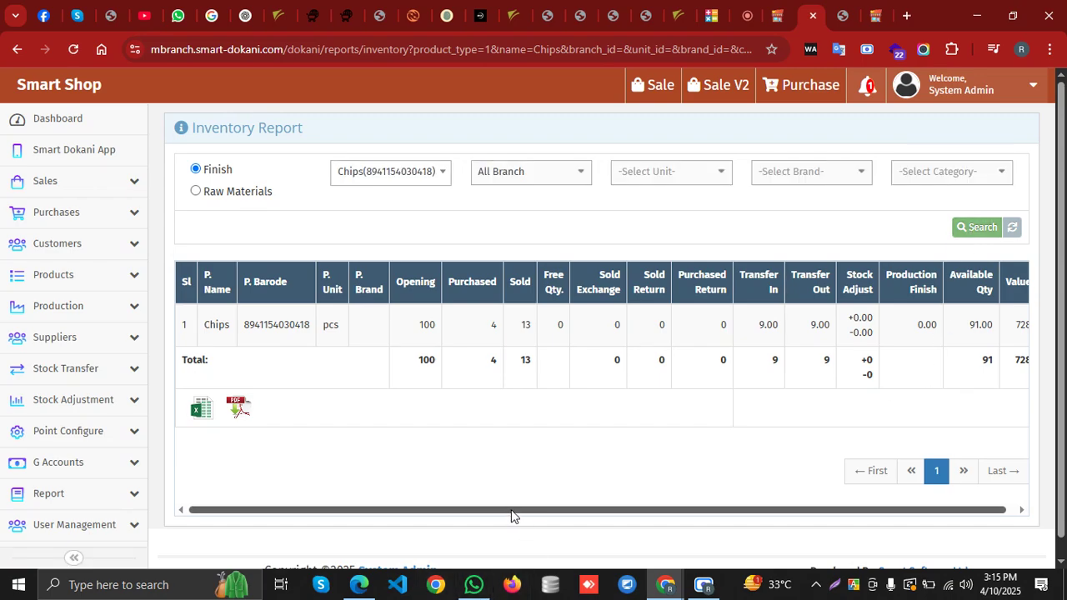
left_click_drag(512, 515, 626, 515)
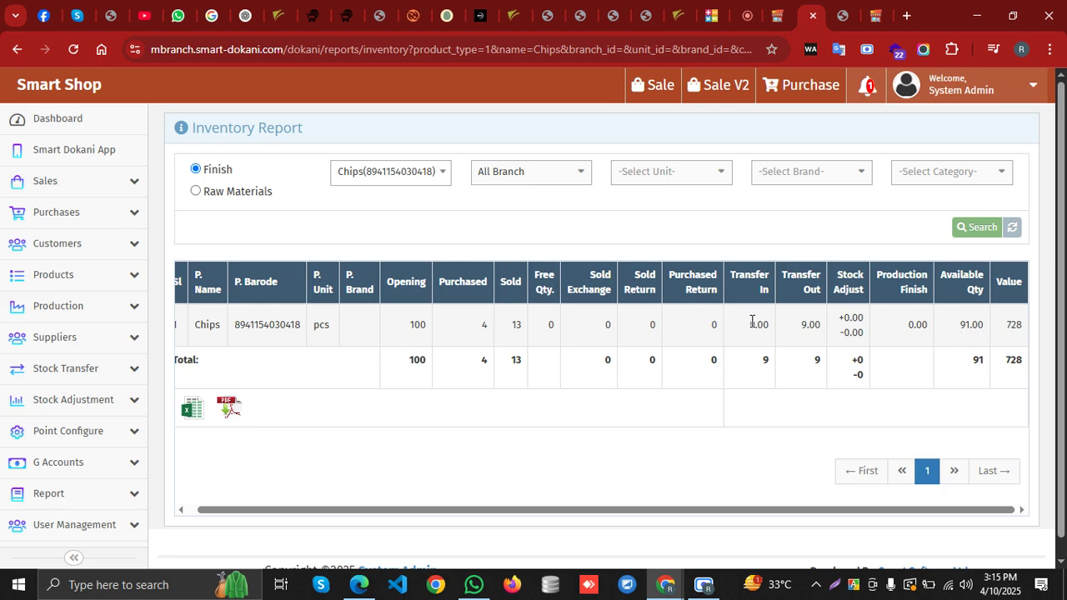
Narrow the Chips report to RDF, showing 9.00 transferred in and 9.00 available
left_click(523, 176)
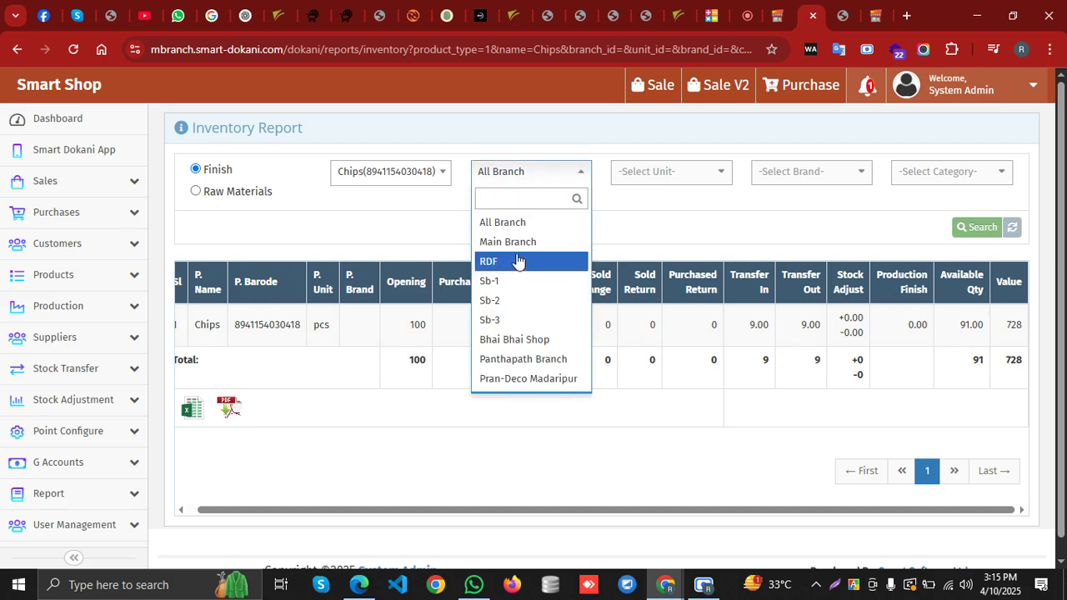
left_click(518, 258)
left_click(976, 227)
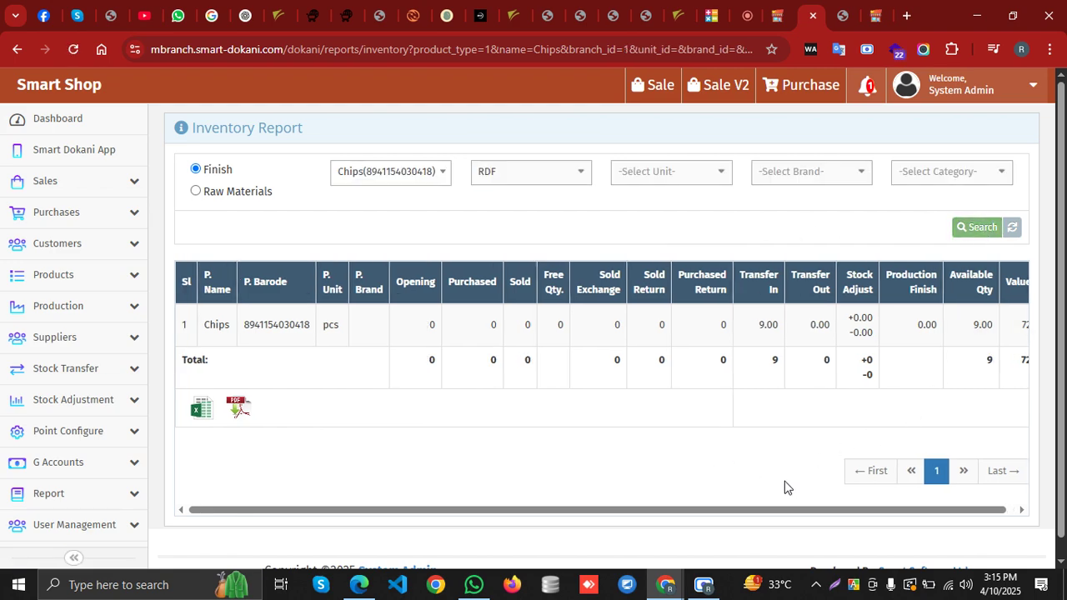
left_click_drag(694, 509, 803, 509)
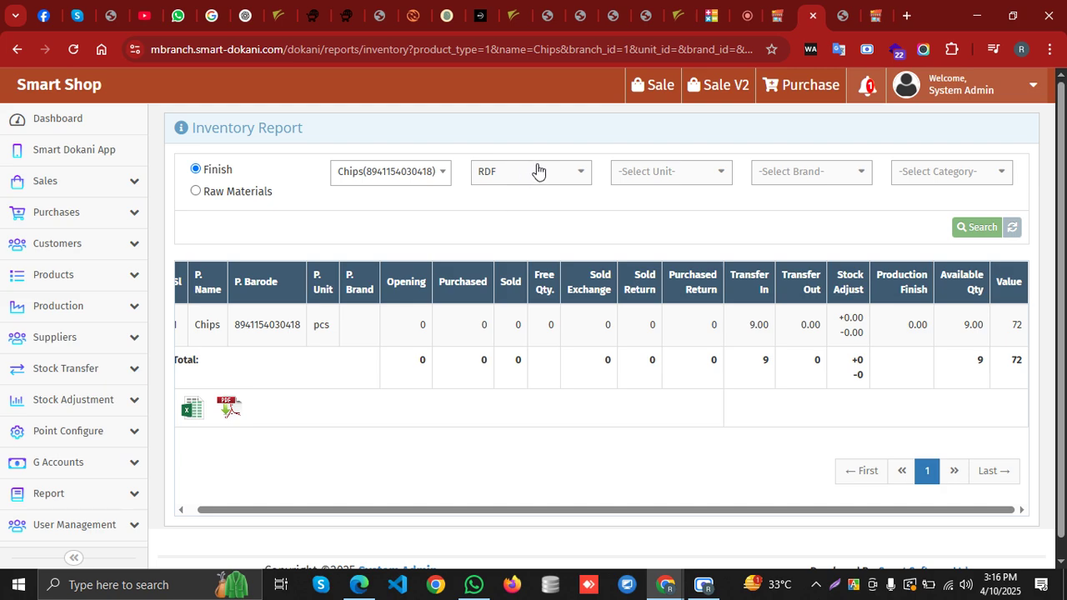
double_click(971, 327)
left_click(957, 344)
scroll(91, 419, "down", 2)
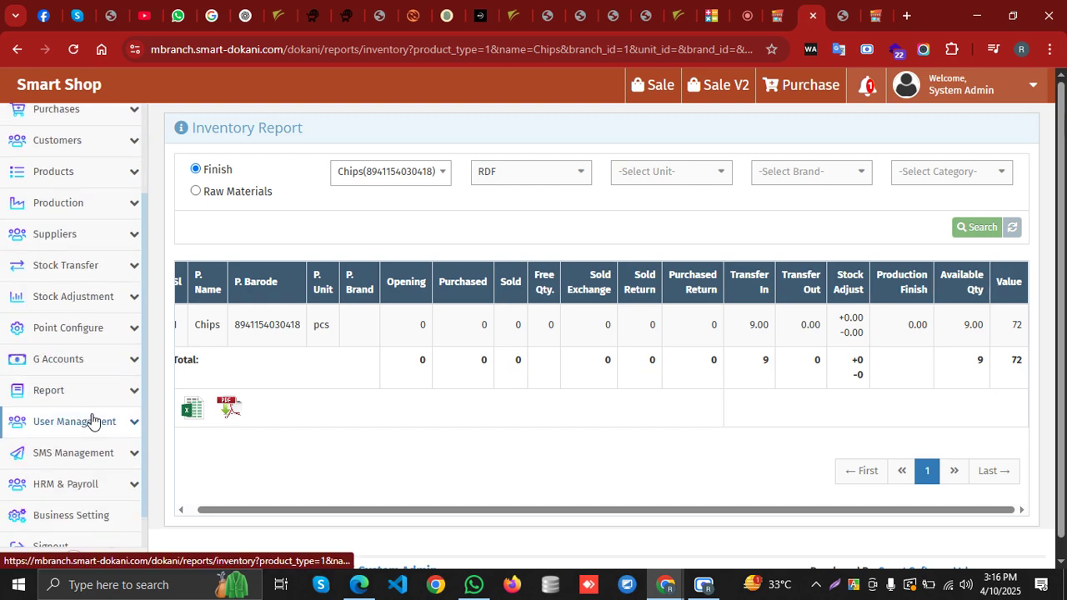
Open the Add Users form from User Management in the sidebar and focus the name field
scroll(92, 419, "down", 1)
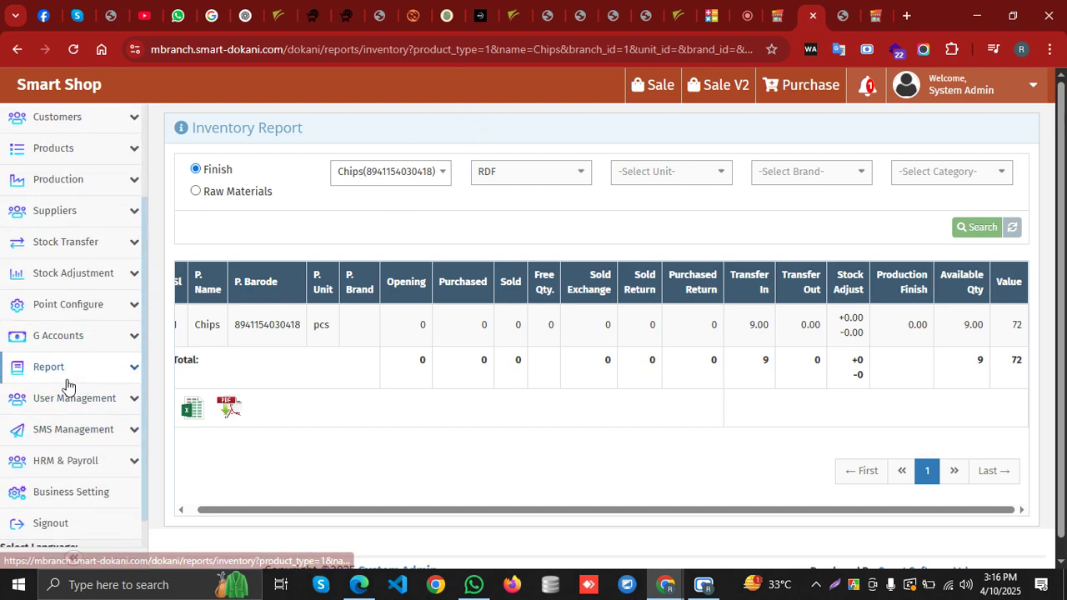
scroll(38, 410, "down", 1)
left_click(100, 371)
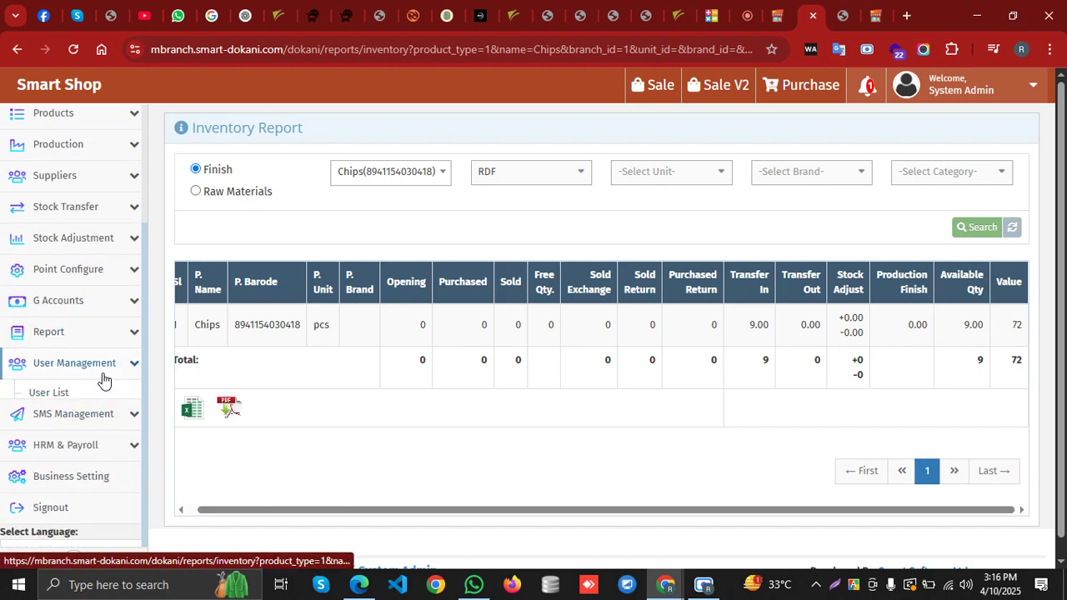
left_click(77, 423)
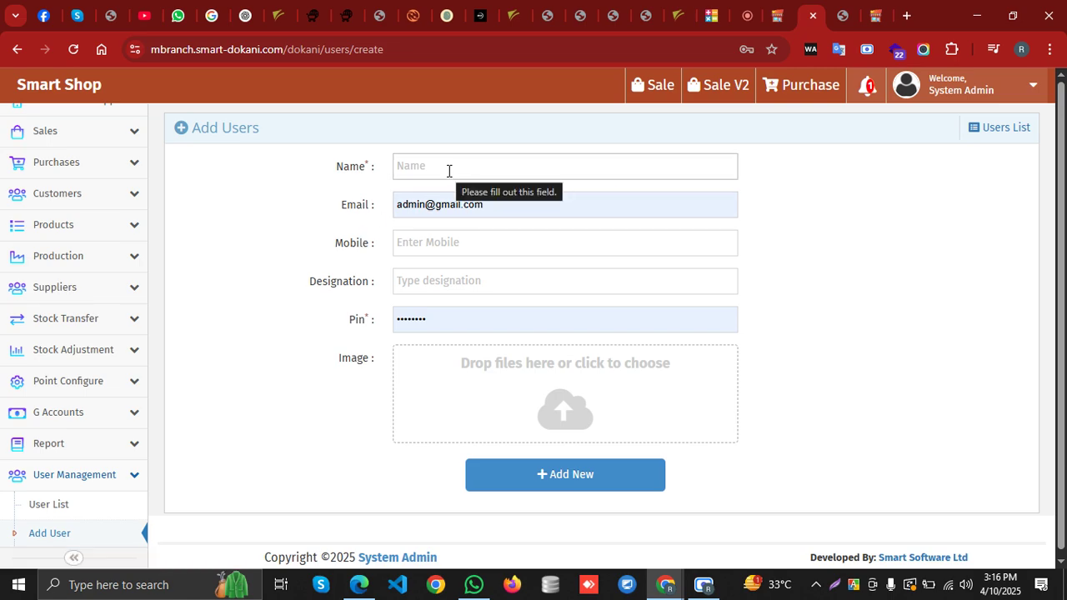
left_click(449, 171)
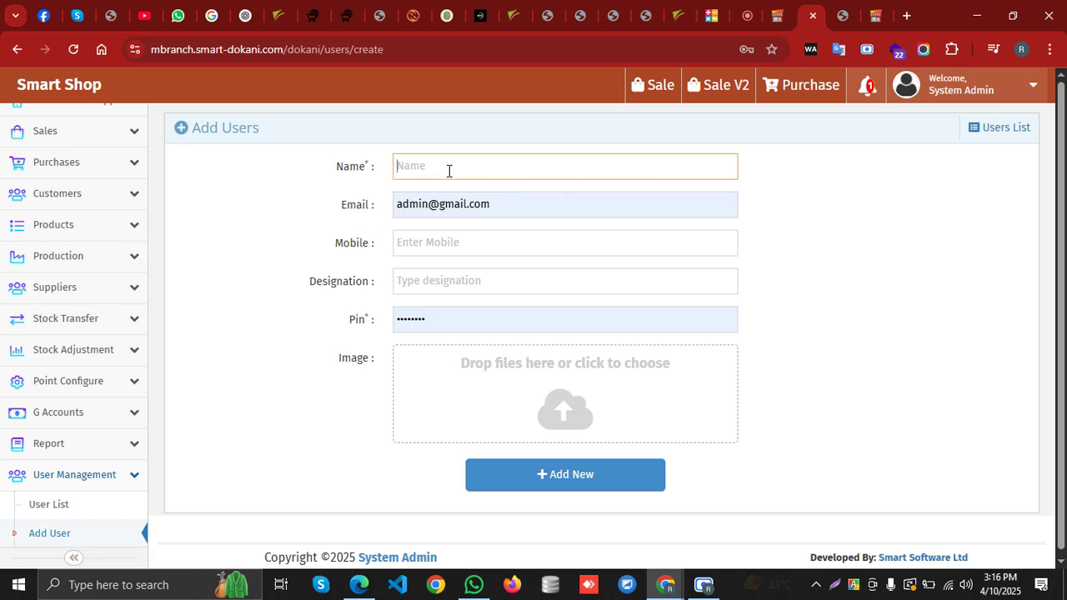
Enter the new user's name, replace the prefilled e-mail, set designation gd and a new PIN
type("Rashel")
left_click(555, 210)
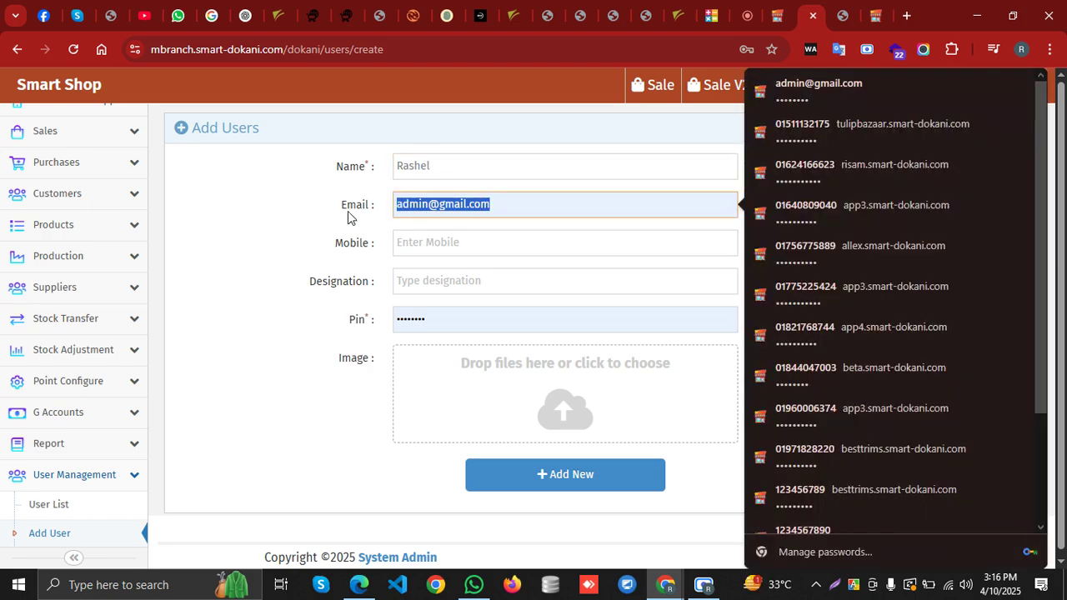
key("BackSpace")
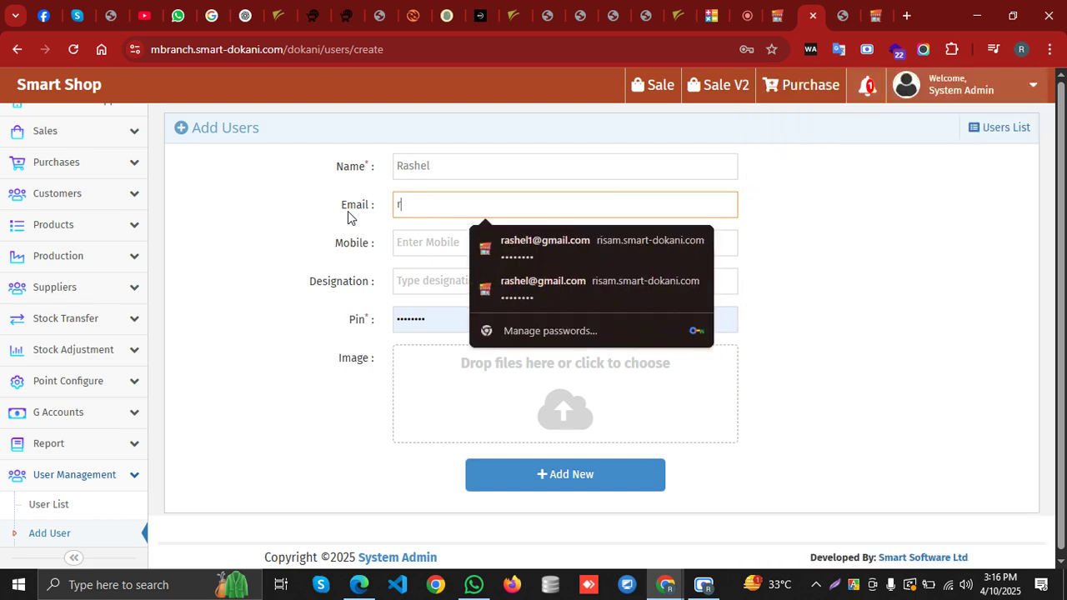
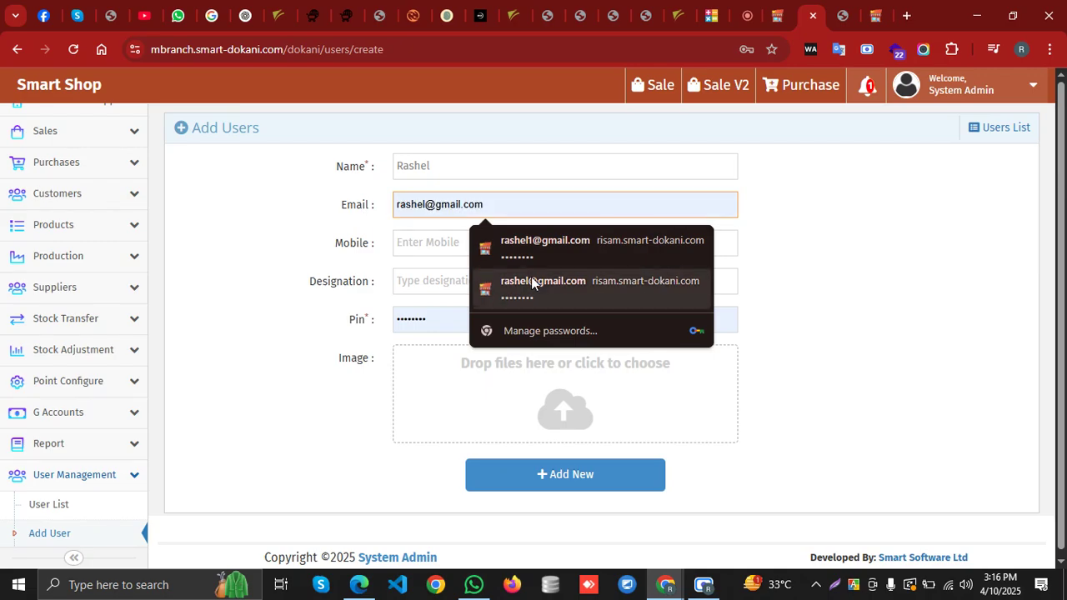
left_click(531, 281)
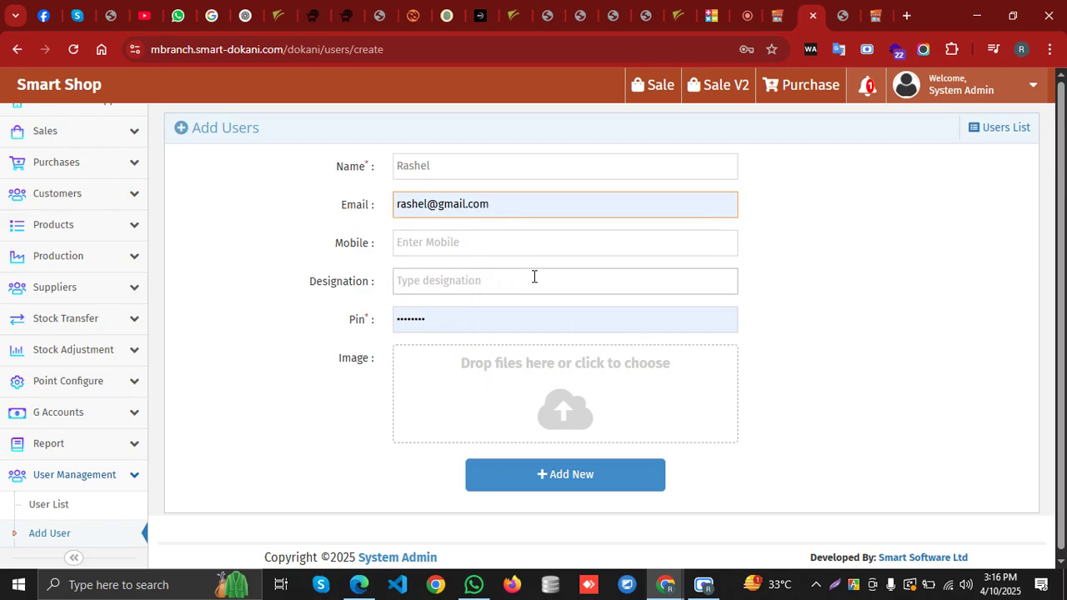
left_click(456, 284)
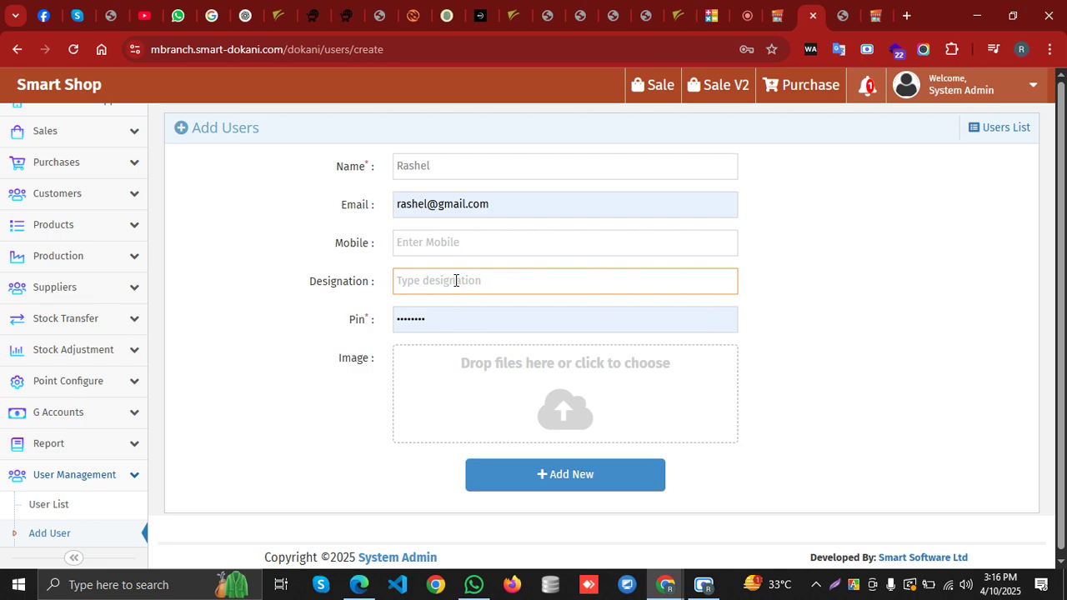
type("gd")
left_click(472, 319)
type("12345678")
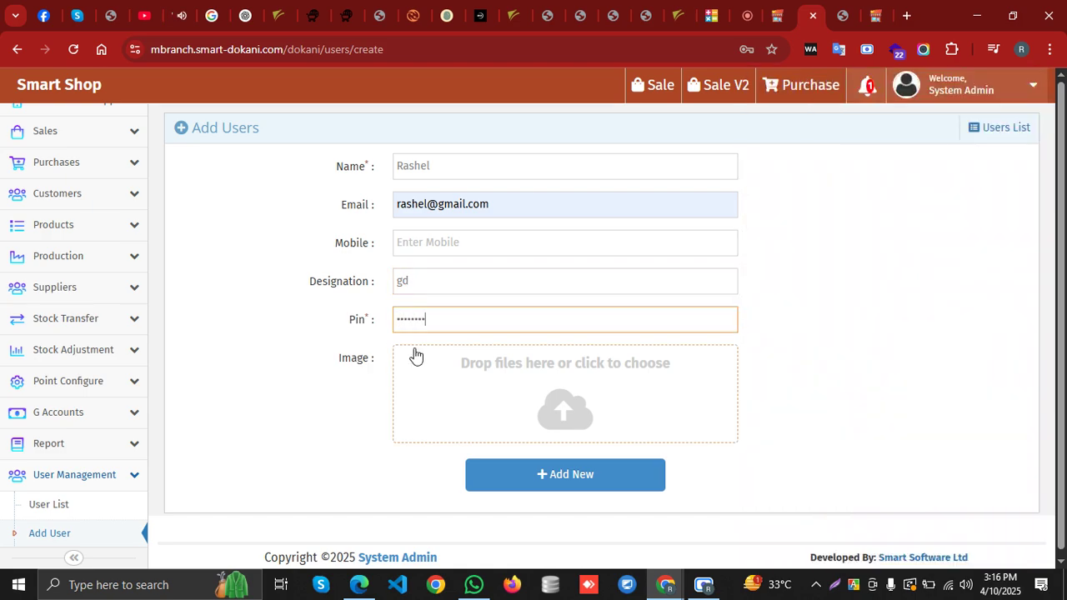
Fill in the required mobile number, save the new user, and dismiss Chrome's password warning
left_click(558, 476)
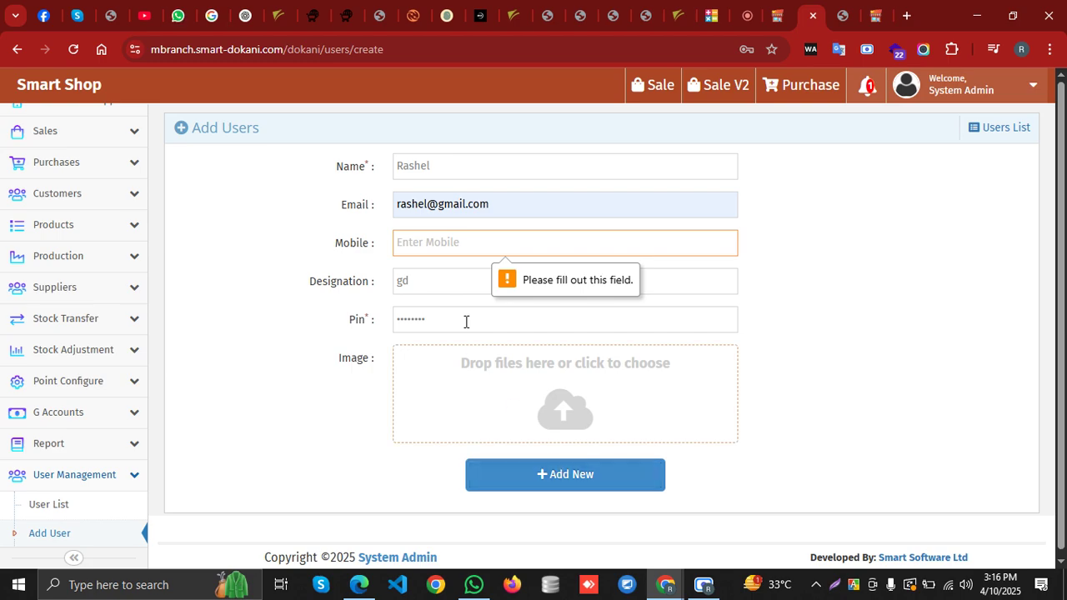
left_click(448, 244)
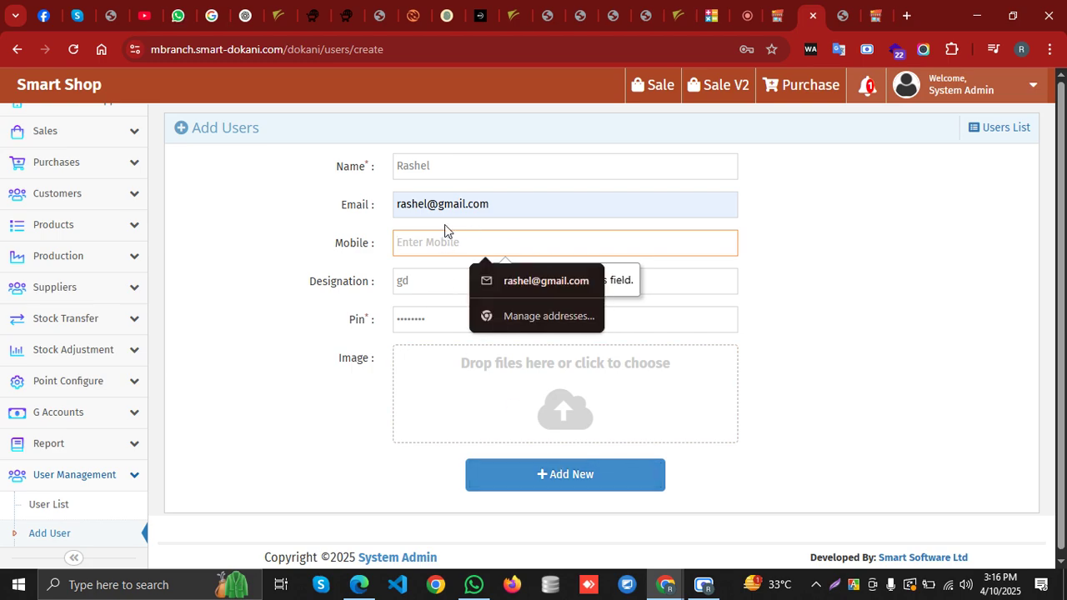
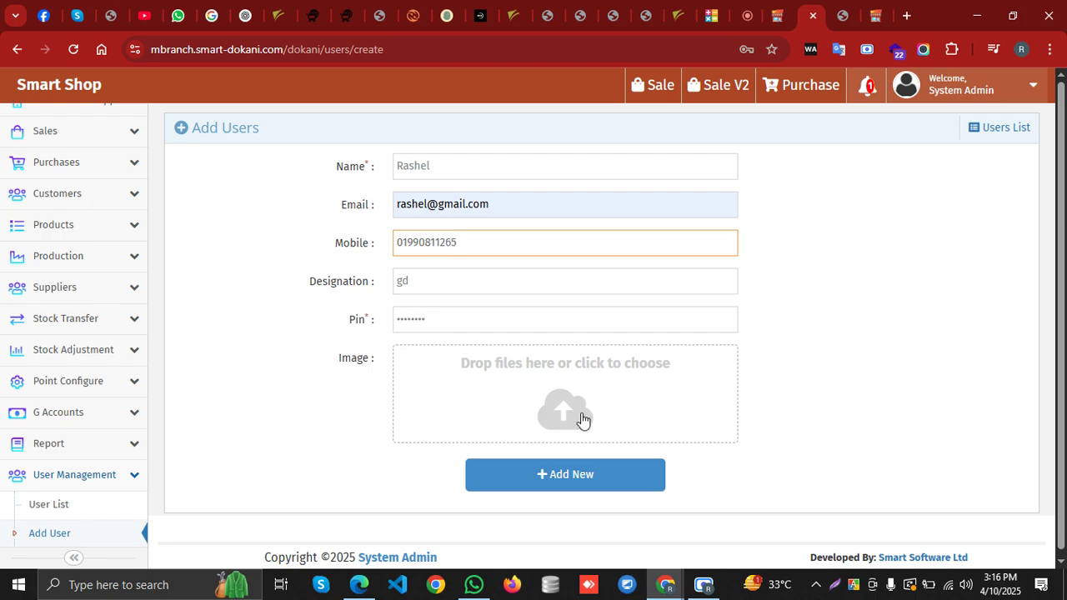
left_click(594, 487)
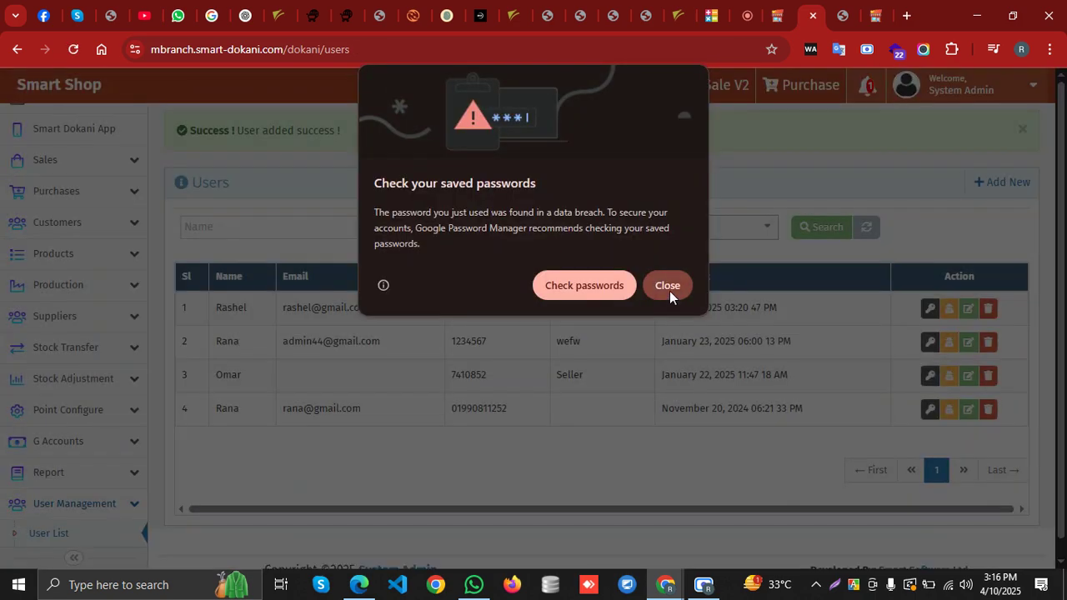
left_click(668, 286)
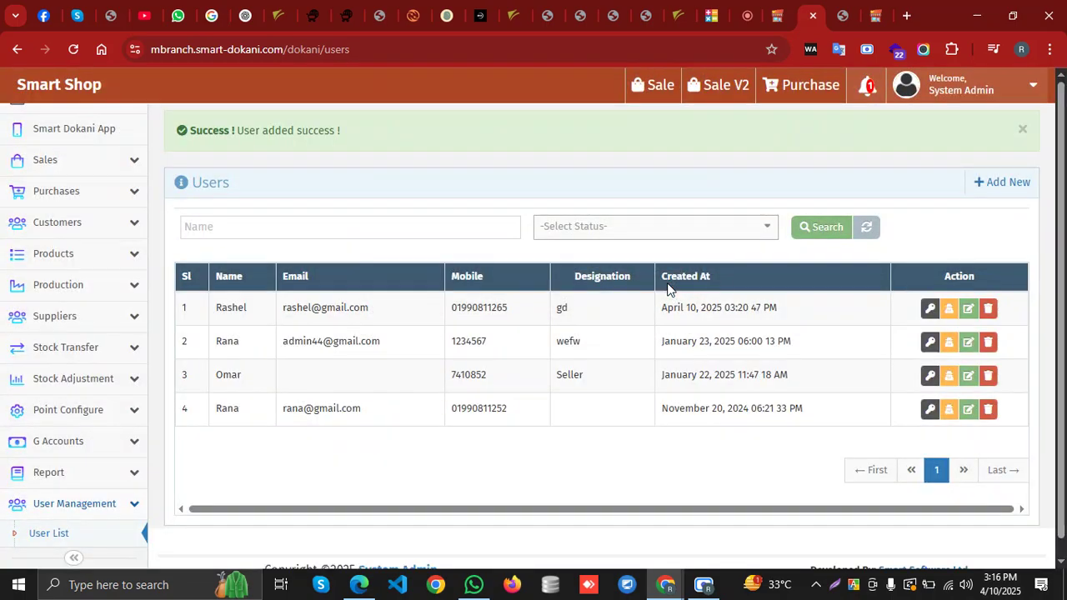
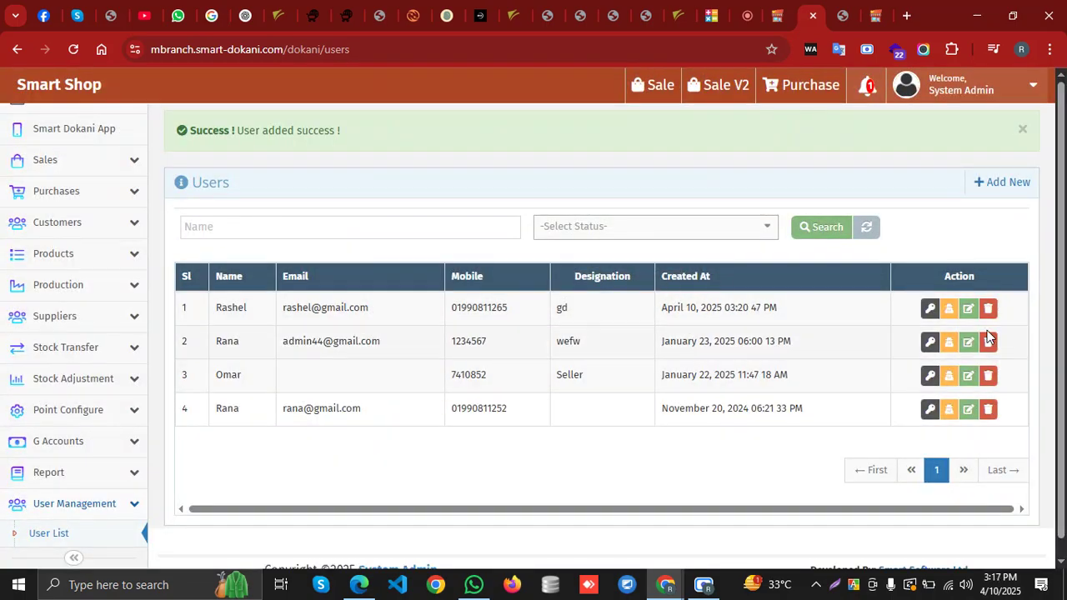
Grant the new user Main Branch access, then revoke it again, confirming both
left_click(948, 310)
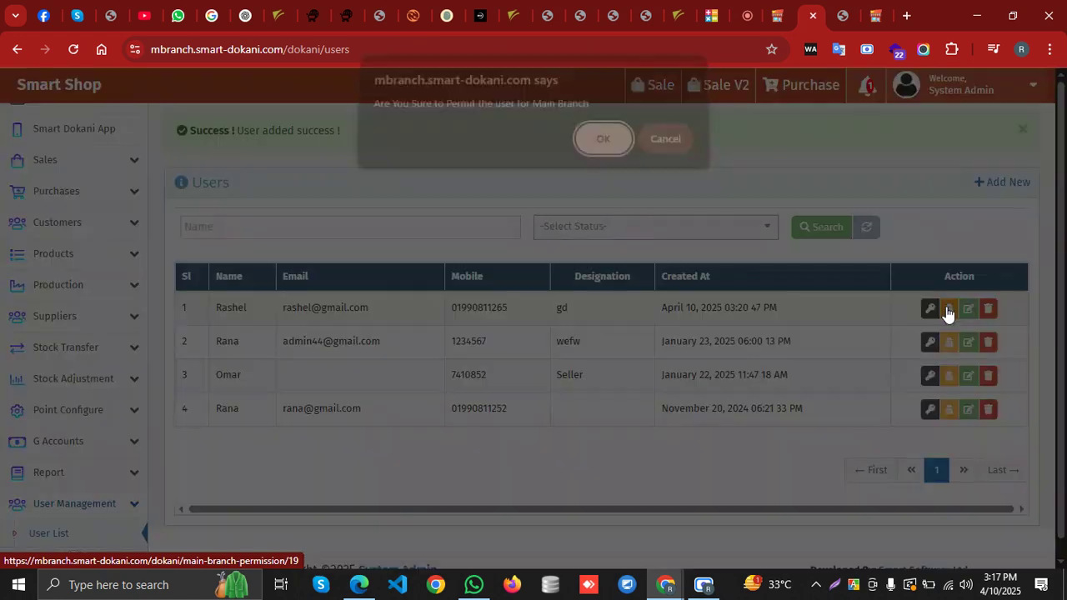
left_click(599, 149)
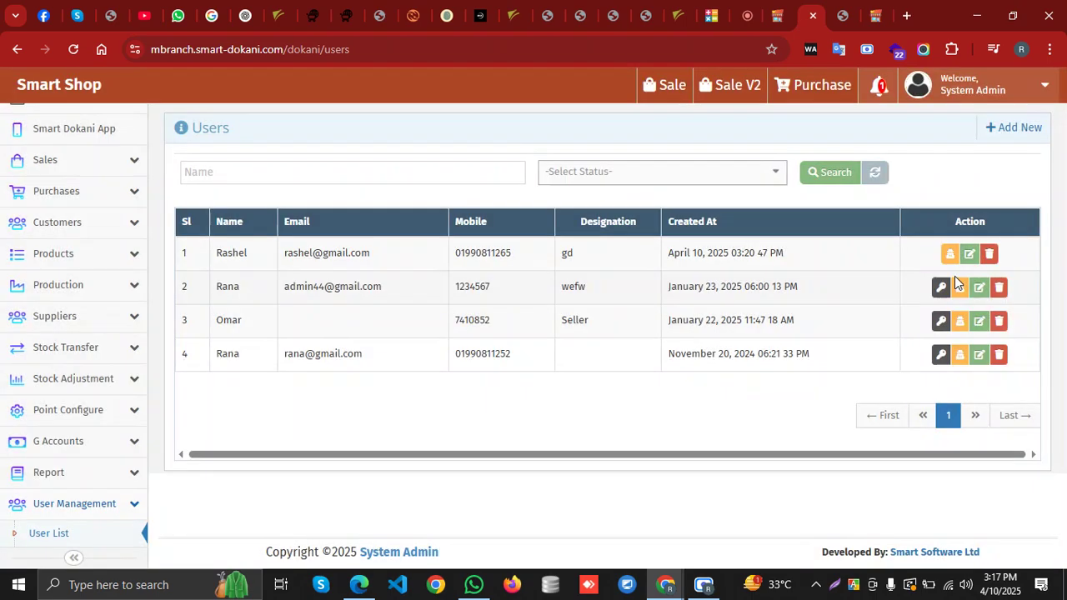
left_click(950, 255)
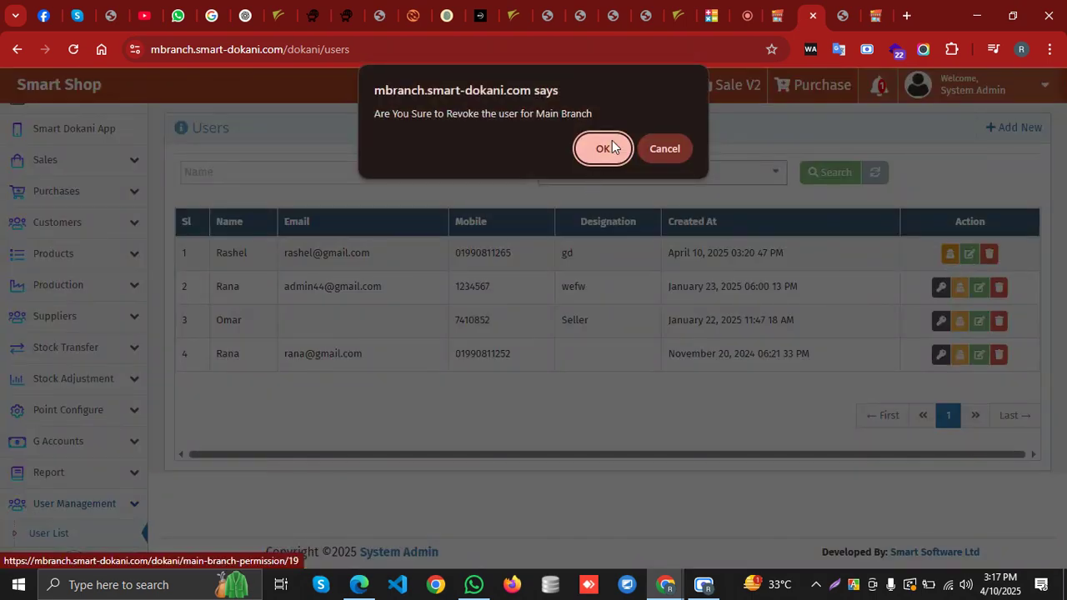
left_click(603, 149)
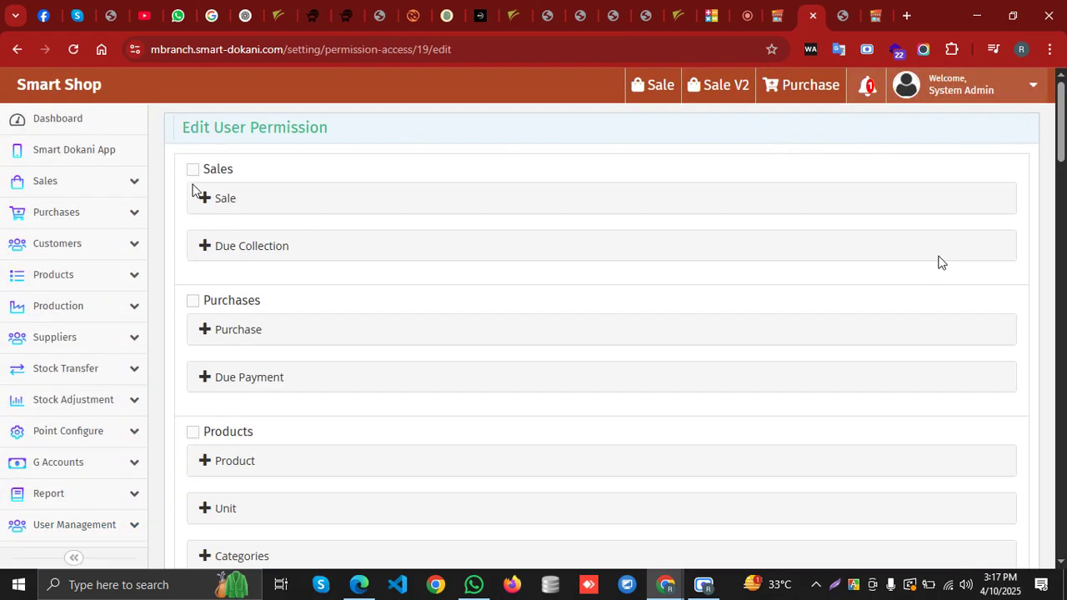
Grant all Sale permissions except Sale Delete
left_click(210, 207)
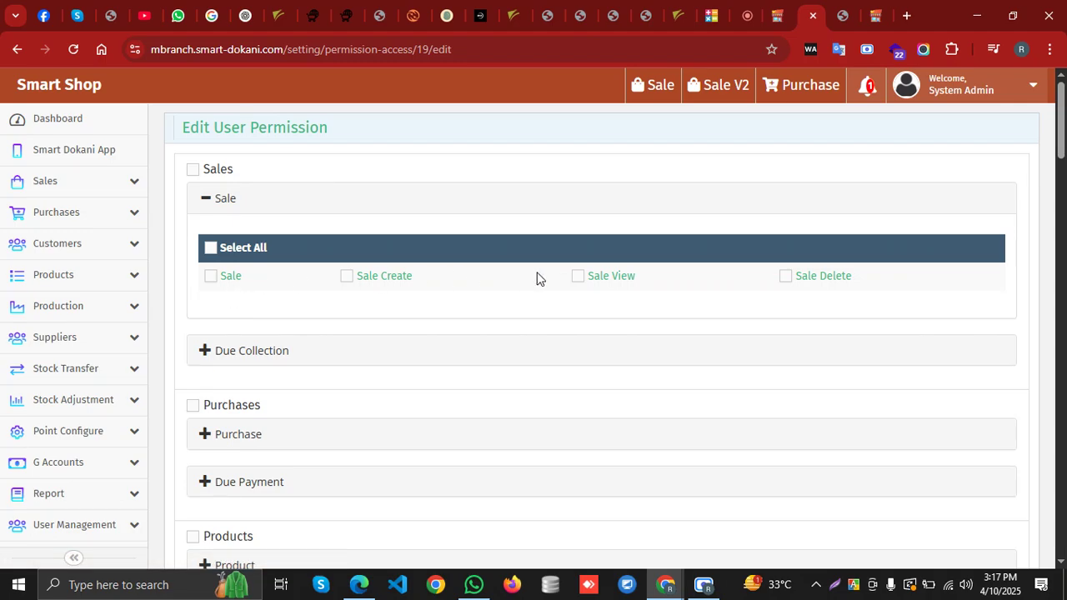
left_click(783, 278)
left_click(210, 248)
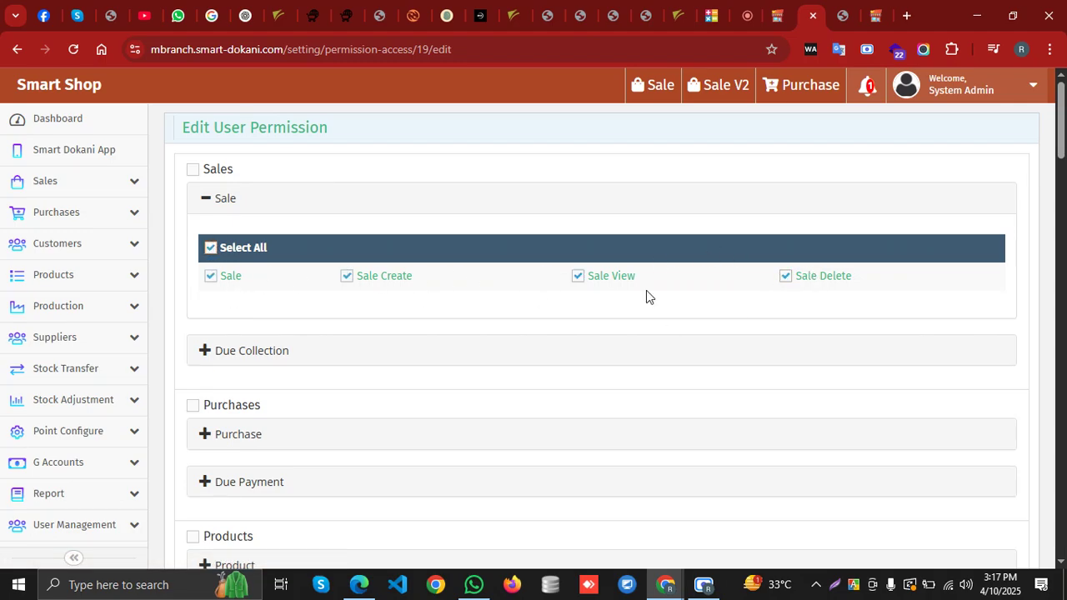
left_click(785, 277)
Grant every Due Collection and every Purchases permission
scroll(416, 275, "down", 2)
left_click(255, 191)
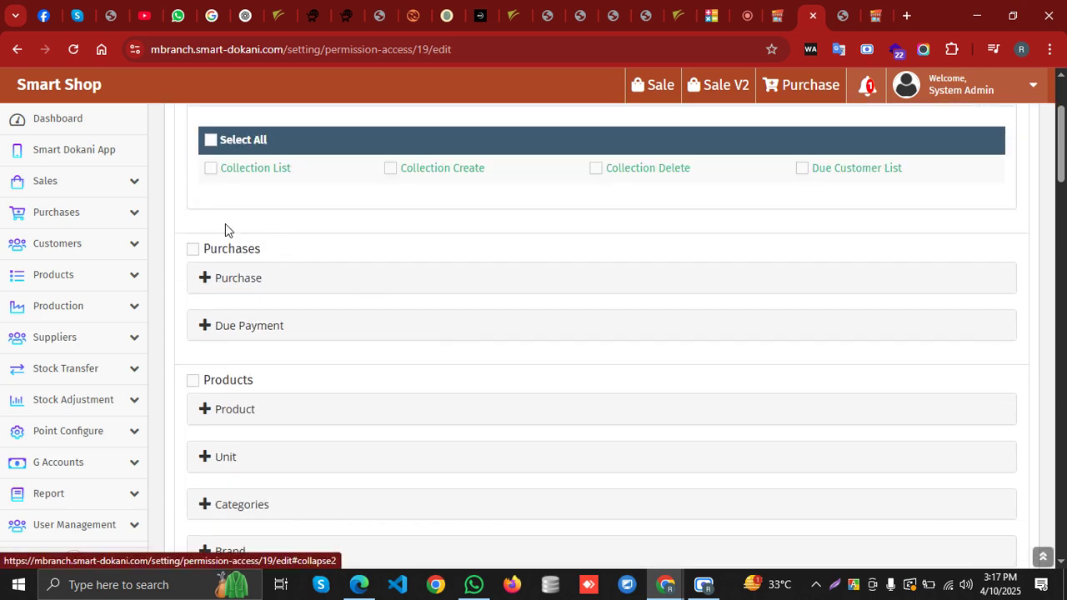
left_click(211, 139)
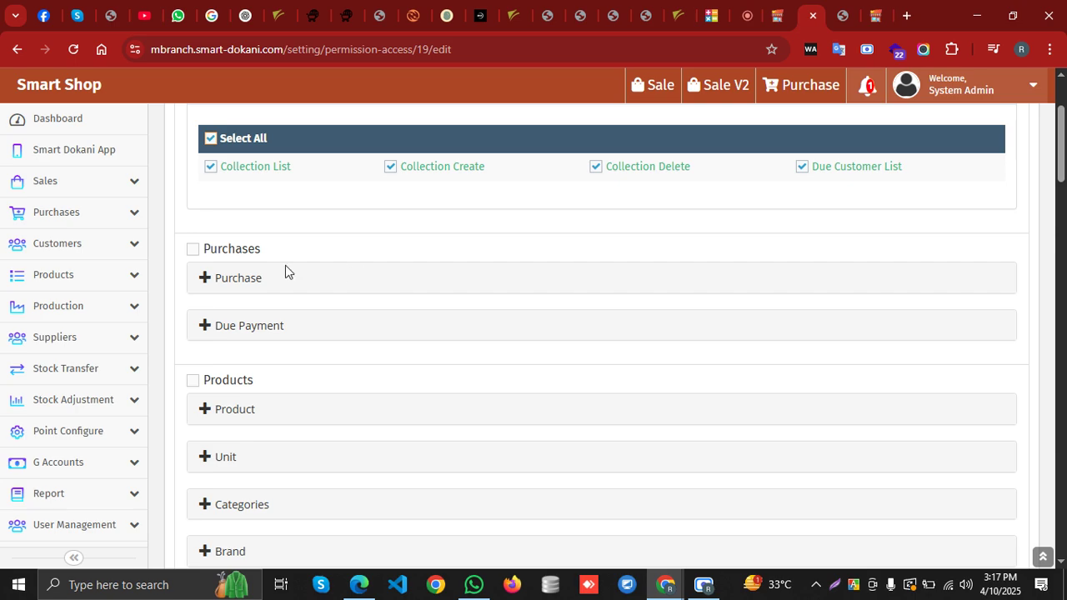
left_click(253, 279)
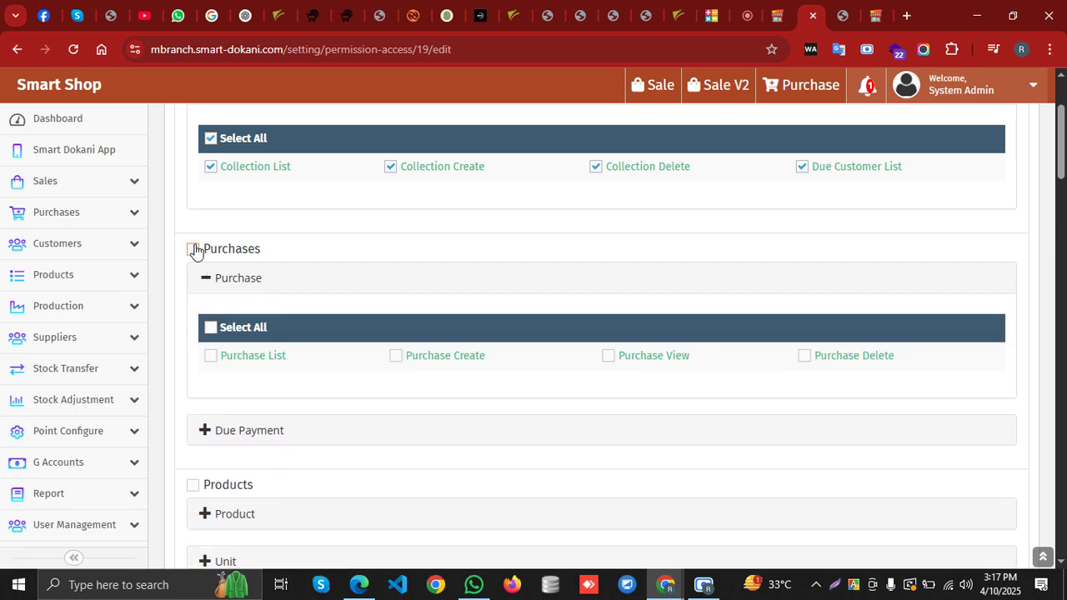
left_click(194, 250)
Scroll further down the list and grant the Sale Return Exchanges permission
scroll(237, 336, "down", 2)
scroll(264, 330, "up", 4)
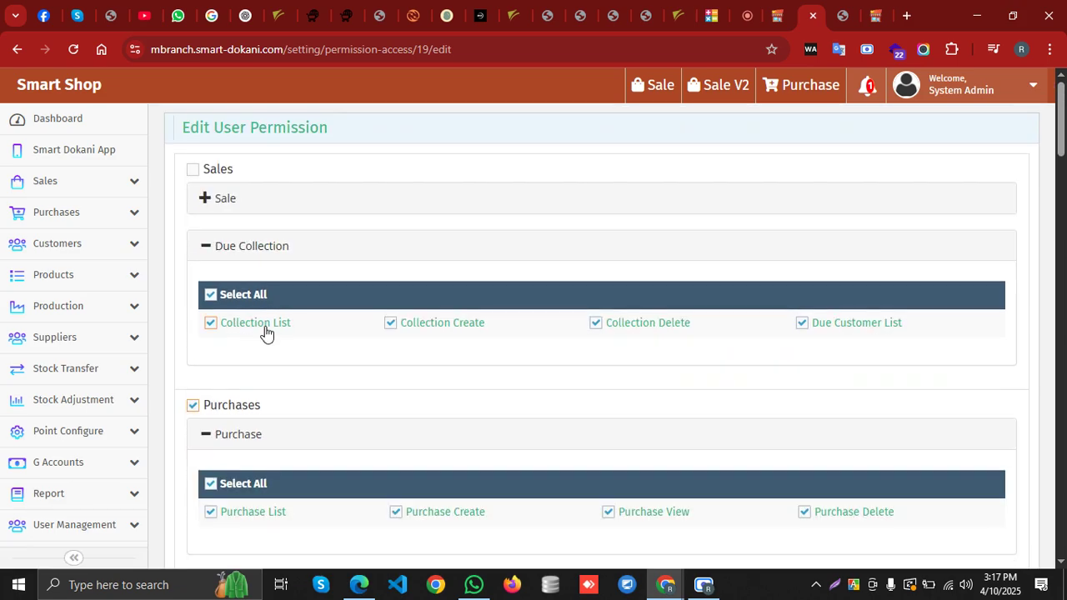
scroll(269, 314, "down", 3)
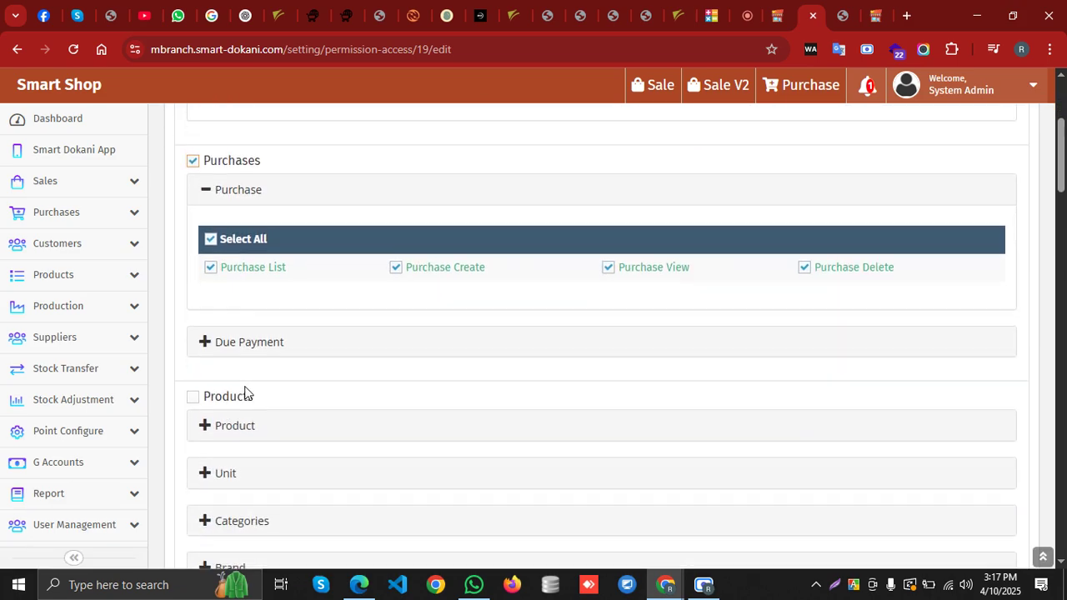
scroll(245, 394, "down", 1)
scroll(237, 349, "down", 2)
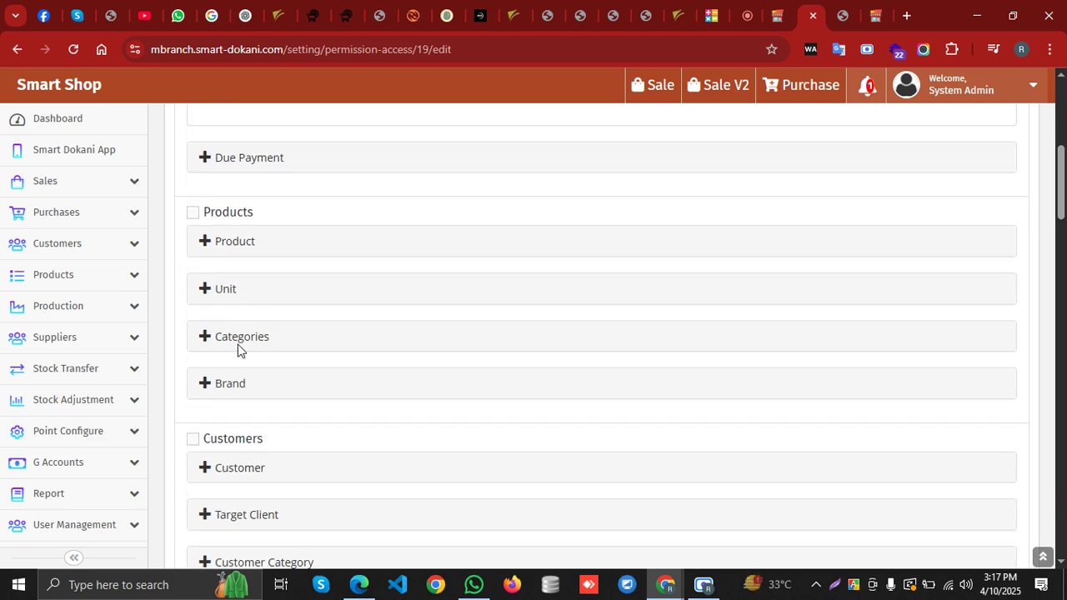
scroll(281, 367, "down", 4)
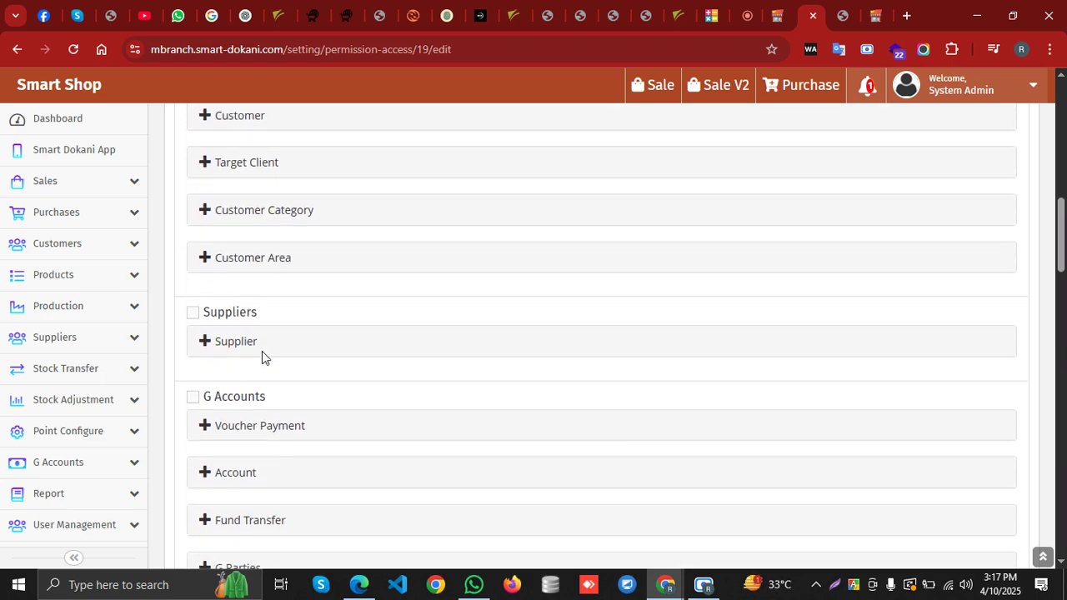
scroll(275, 380, "down", 6)
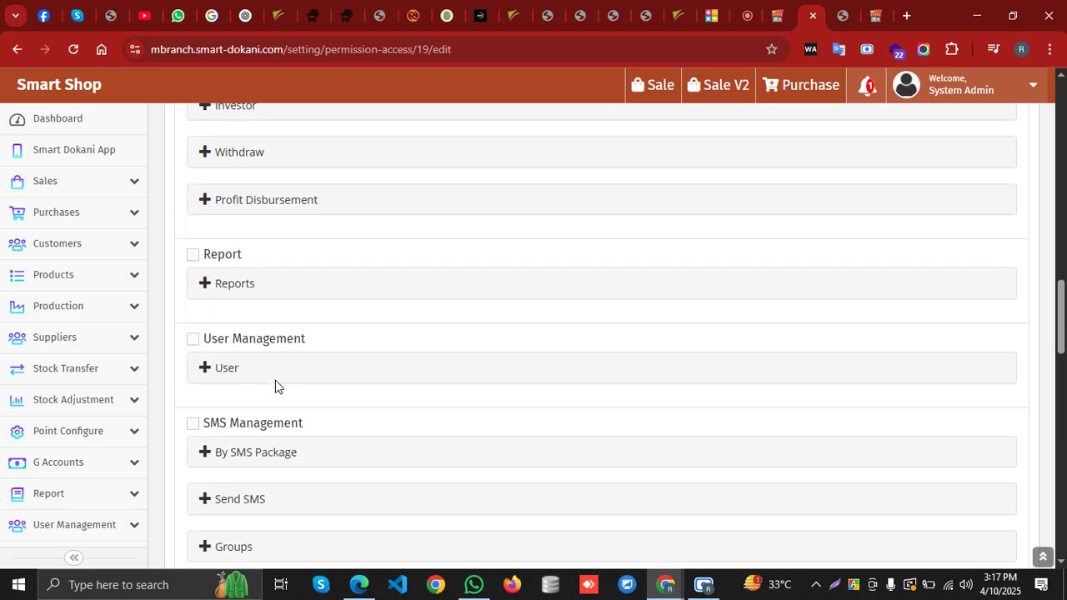
scroll(275, 386, "down", 7)
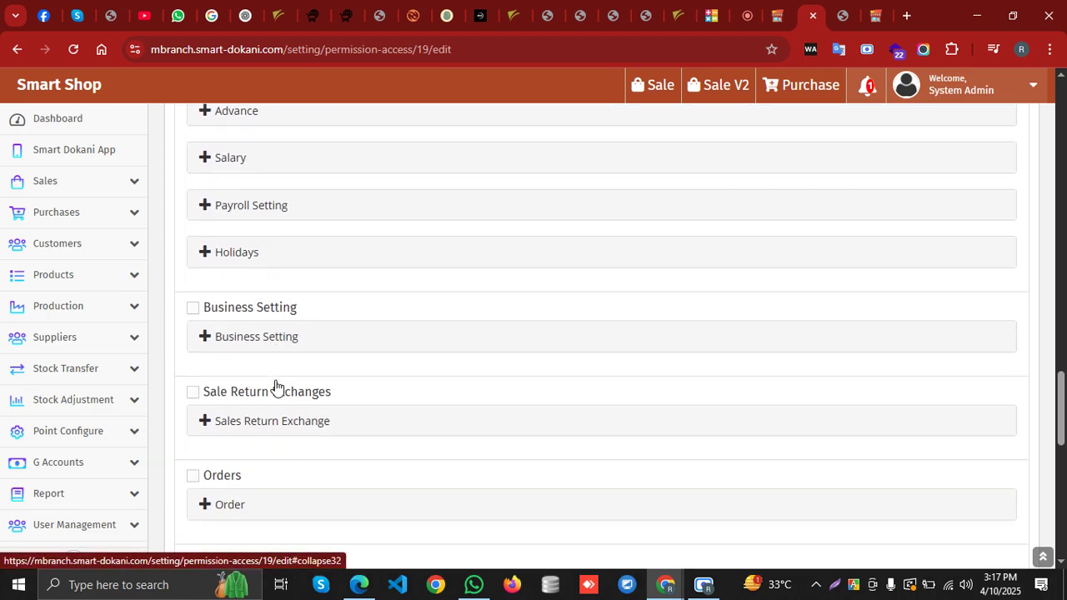
scroll(275, 380, "down", 2)
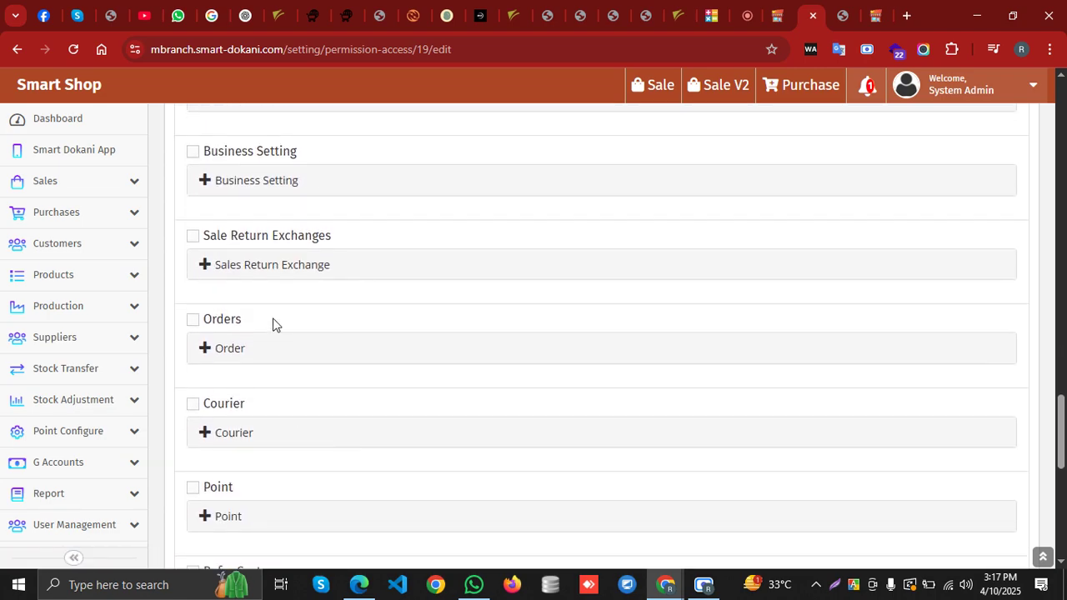
left_click(195, 237)
Grant the Stock Adjustment permission and expand Area Permission
scroll(341, 288, "down", 2)
scroll(308, 361, "down", 2)
scroll(258, 353, "down", 2)
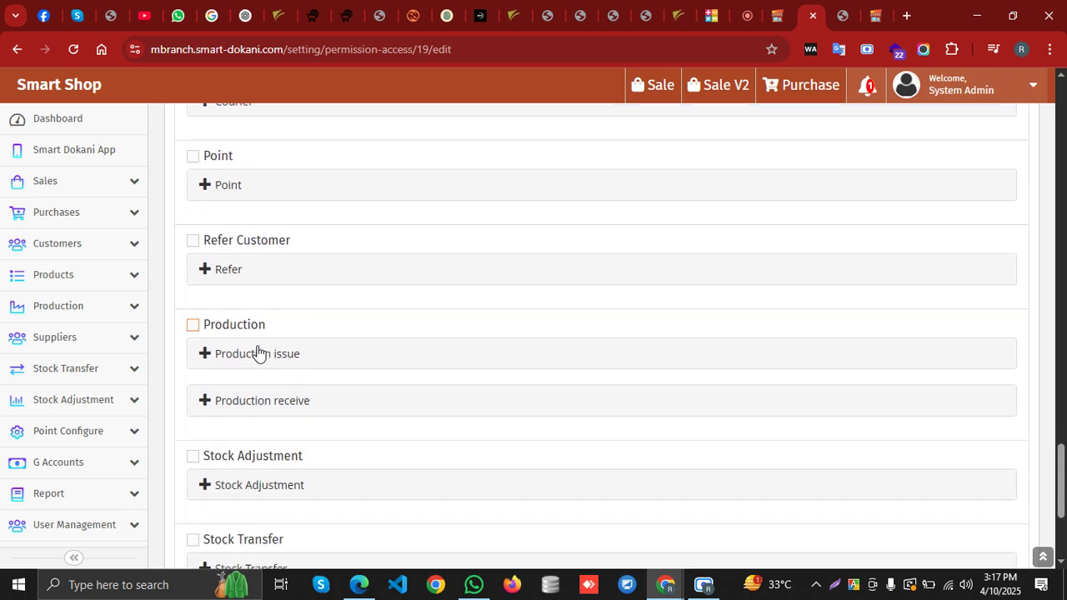
left_click(197, 316)
scroll(309, 350, "down", 1)
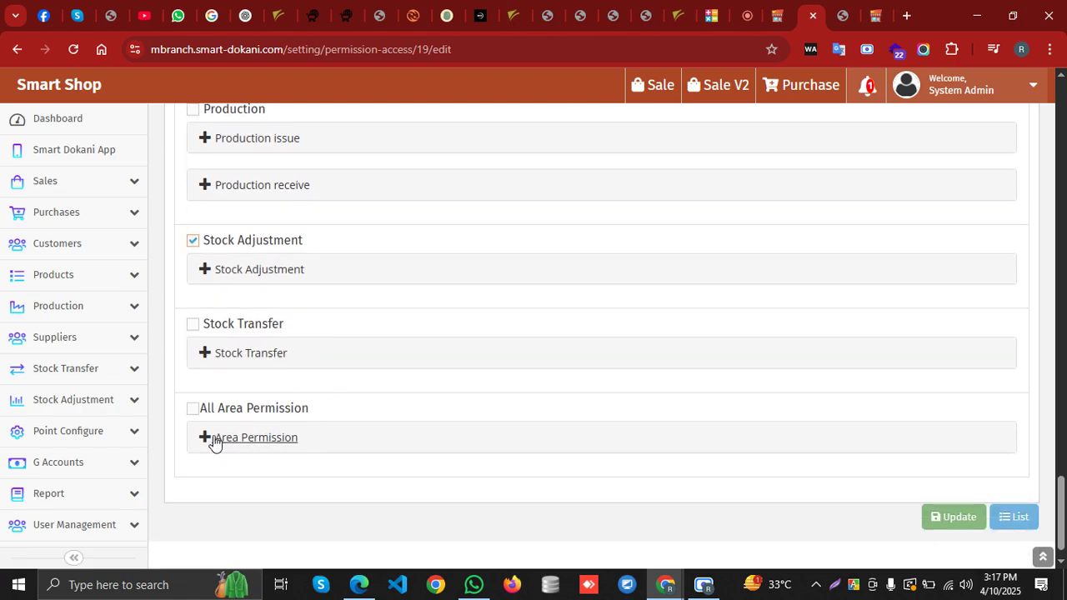
left_click(216, 440)
Update the user's permissions, acknowledge the success message, and go to the Dashboard
scroll(321, 433, "down", 2)
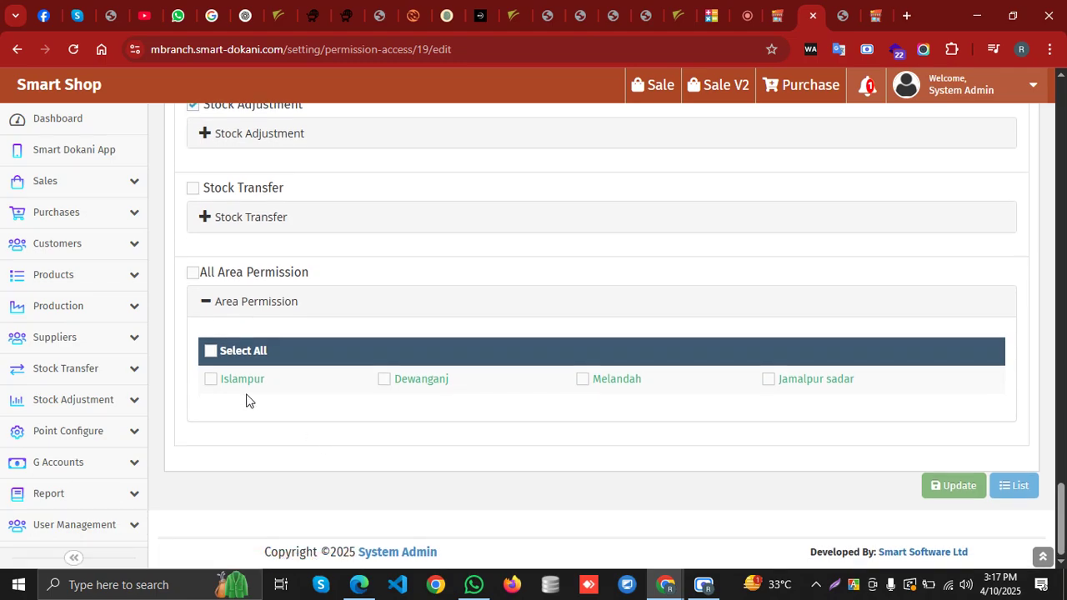
scroll(96, 402, "down", 2)
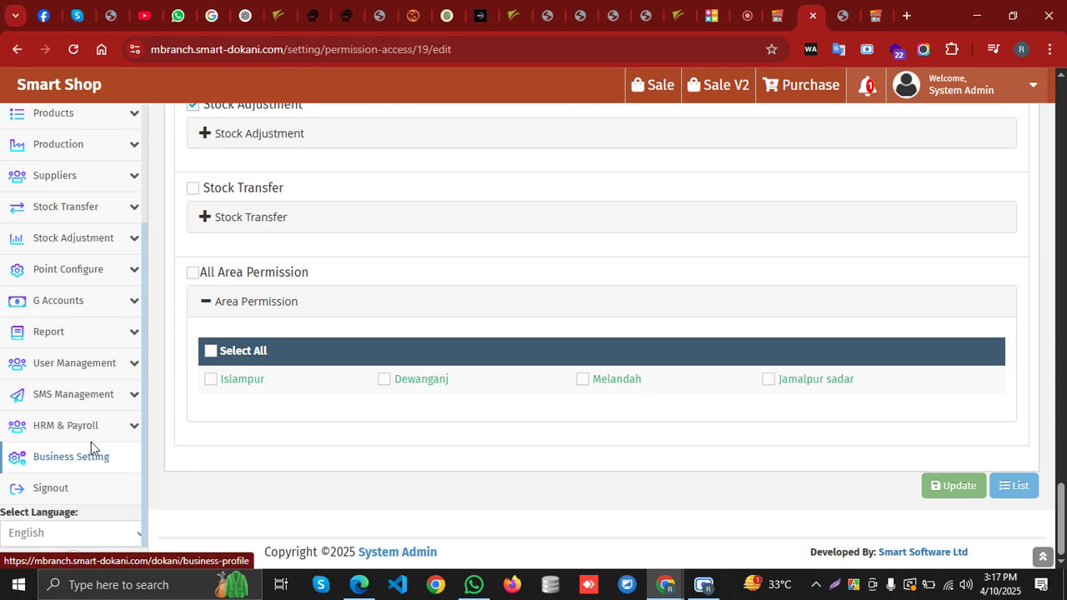
scroll(92, 349, "up", 2)
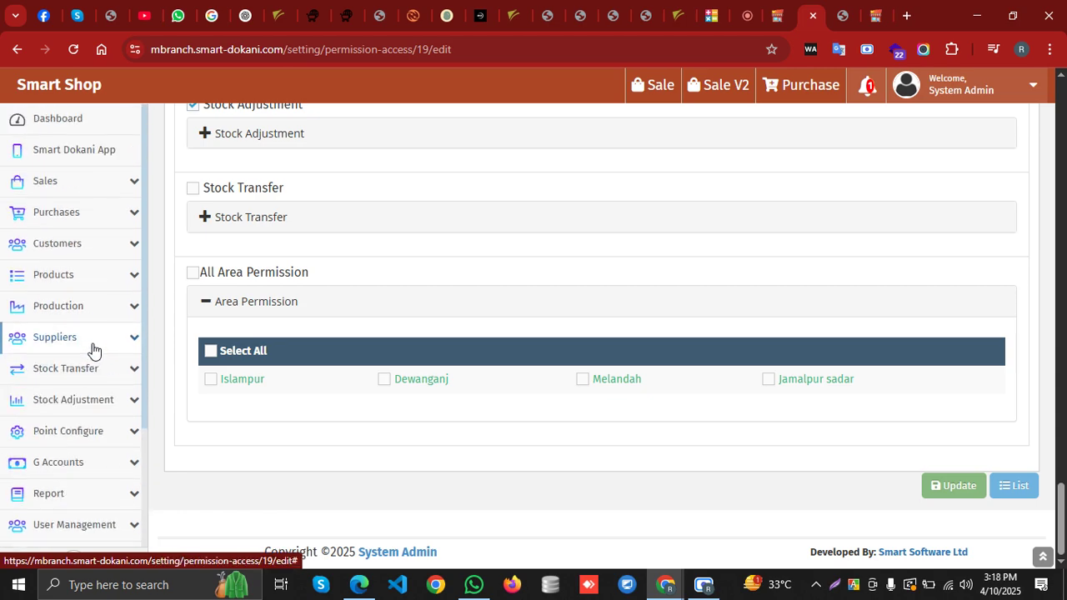
scroll(94, 349, "down", 2)
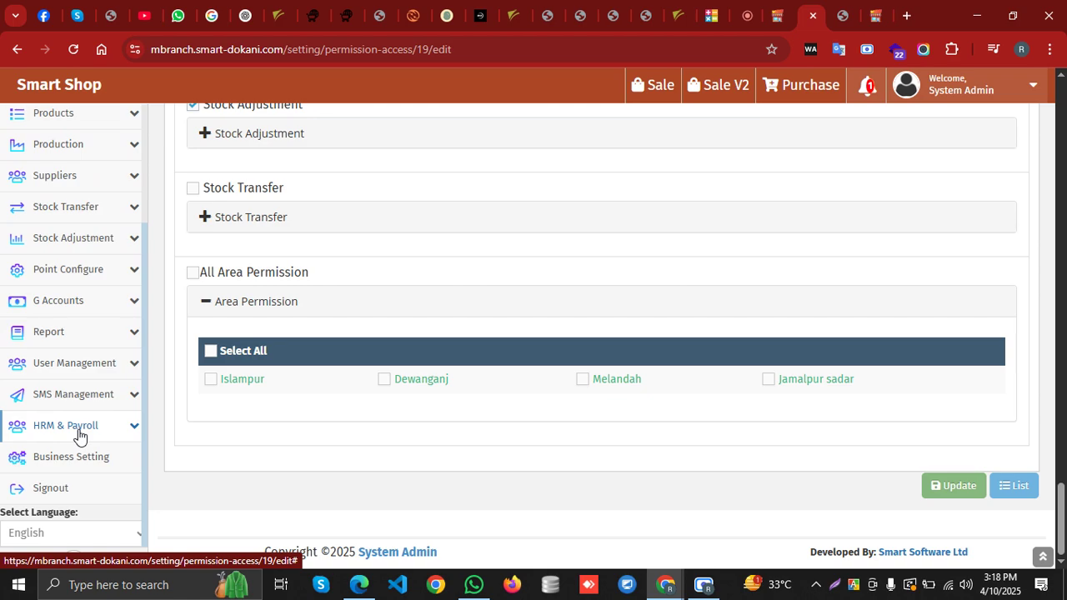
left_click(935, 485)
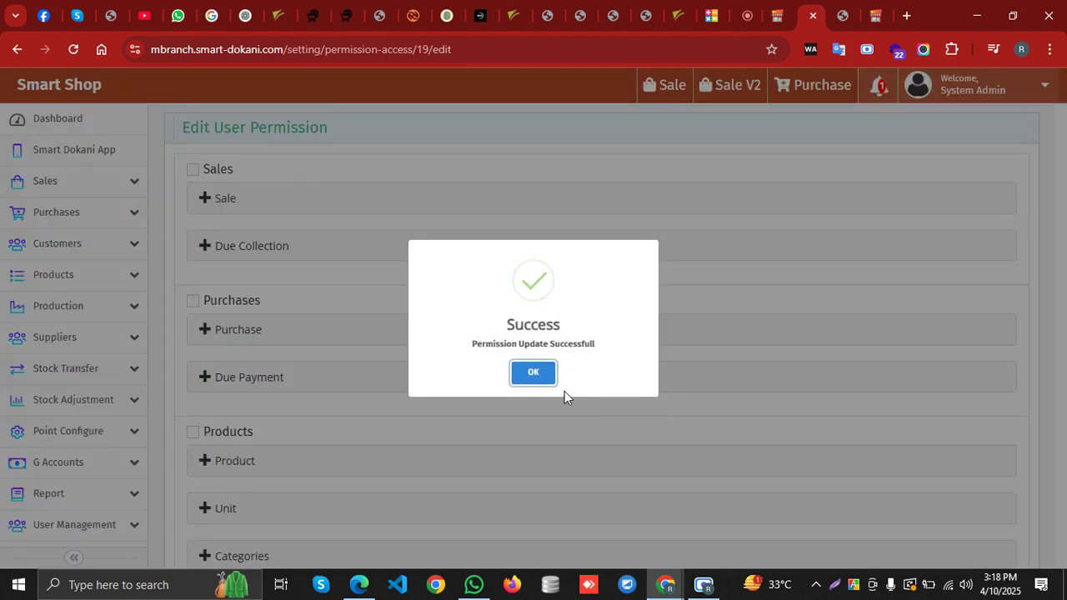
left_click(525, 373)
left_click(51, 118)
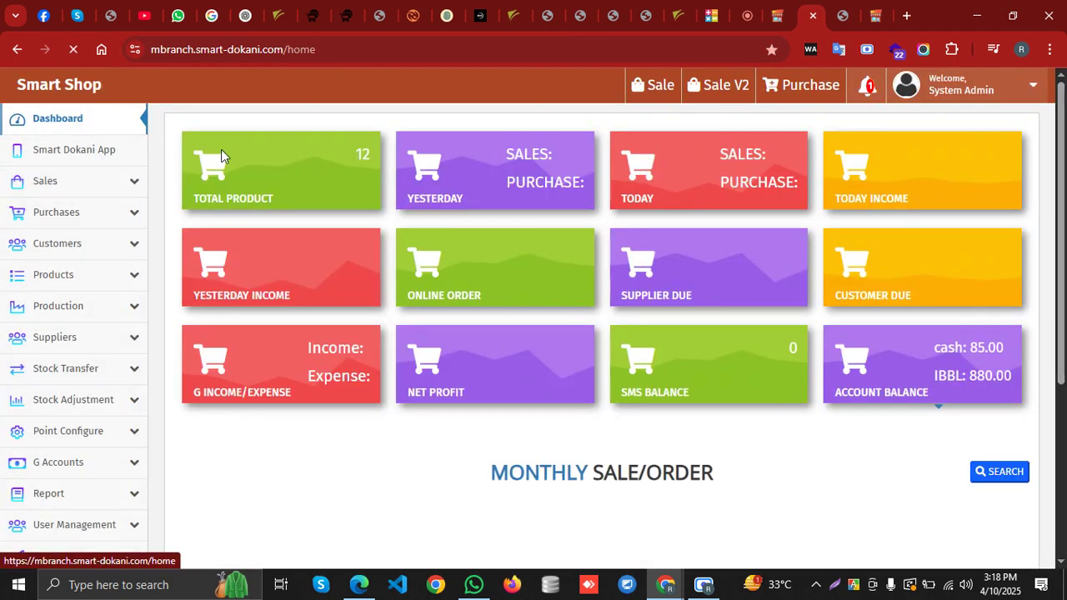
Copy the shop's home address and load it in a new incognito window
left_click(410, 48)
left_click(410, 48)
key("ctrl+c")
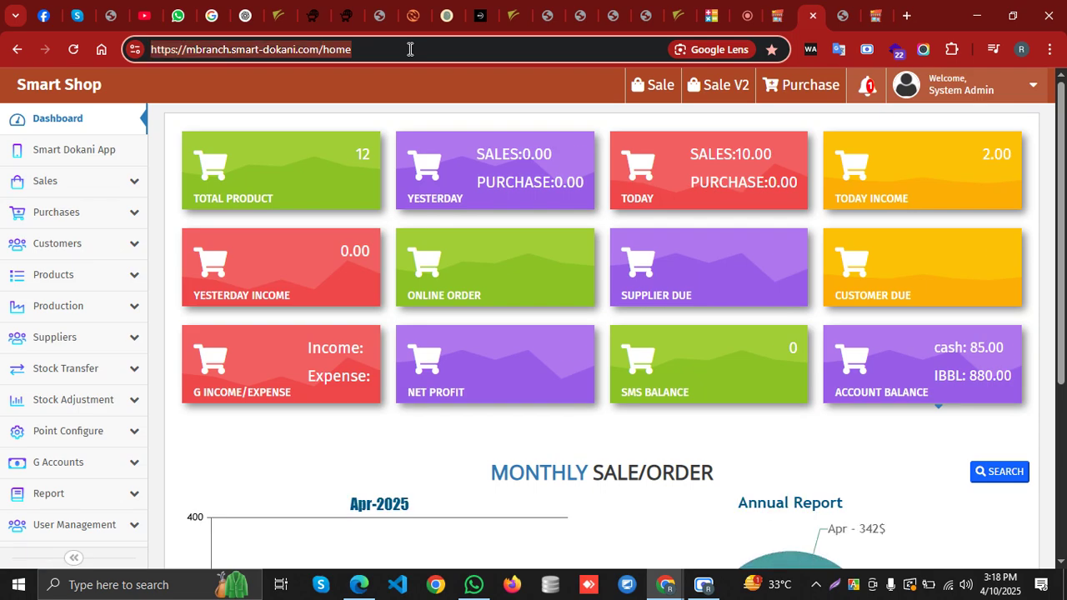
left_click(1050, 49)
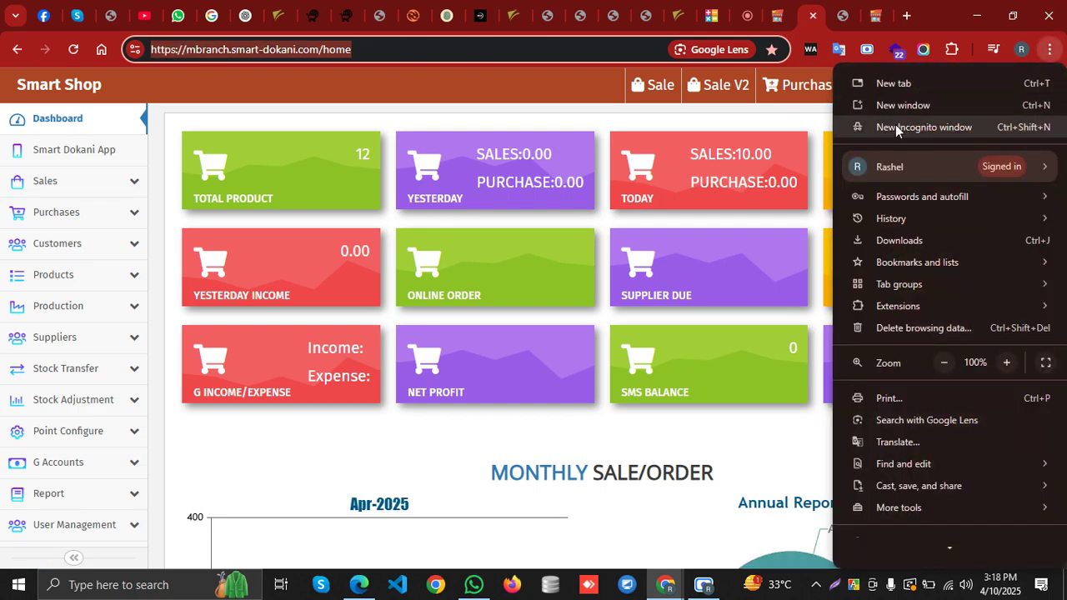
left_click(896, 127)
key("ctrl+v")
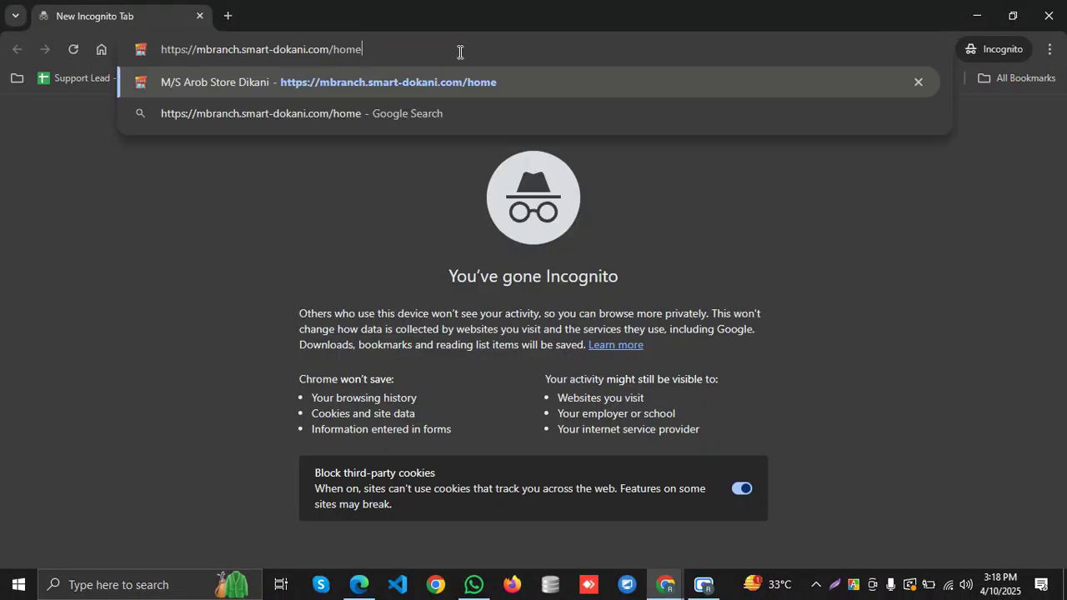
key("Return")
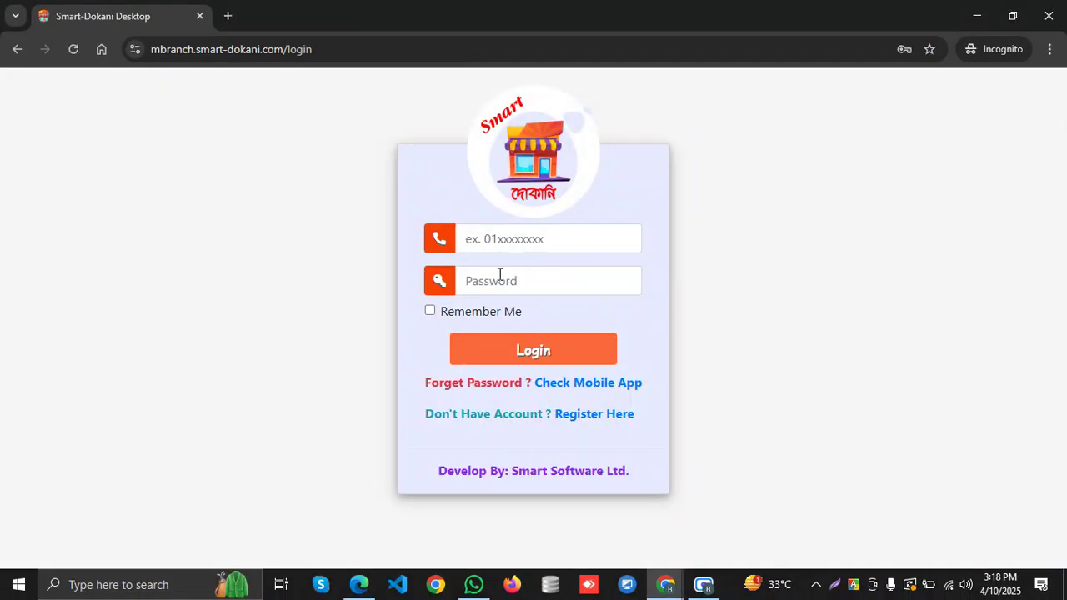
Log in using the new user's saved credentials from Chrome's suggestions
left_click(500, 240)
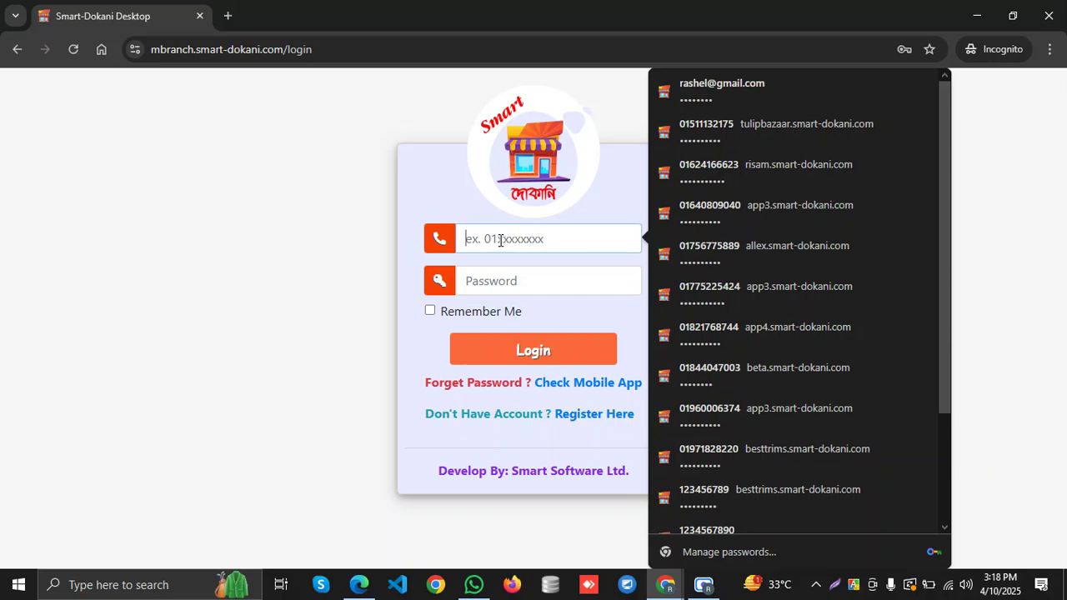
left_click(891, 92)
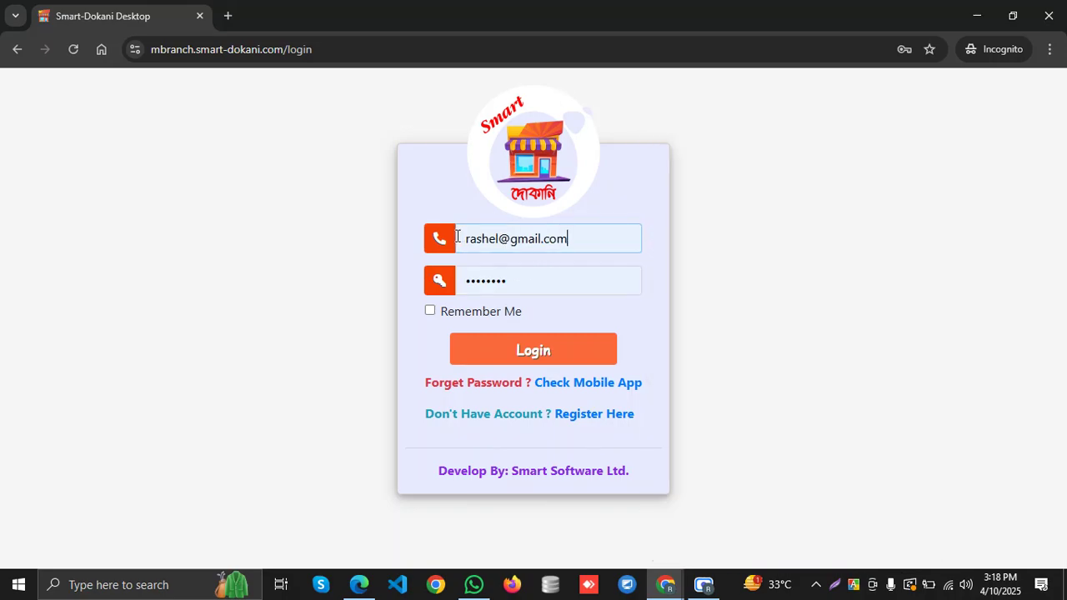
left_click(501, 358)
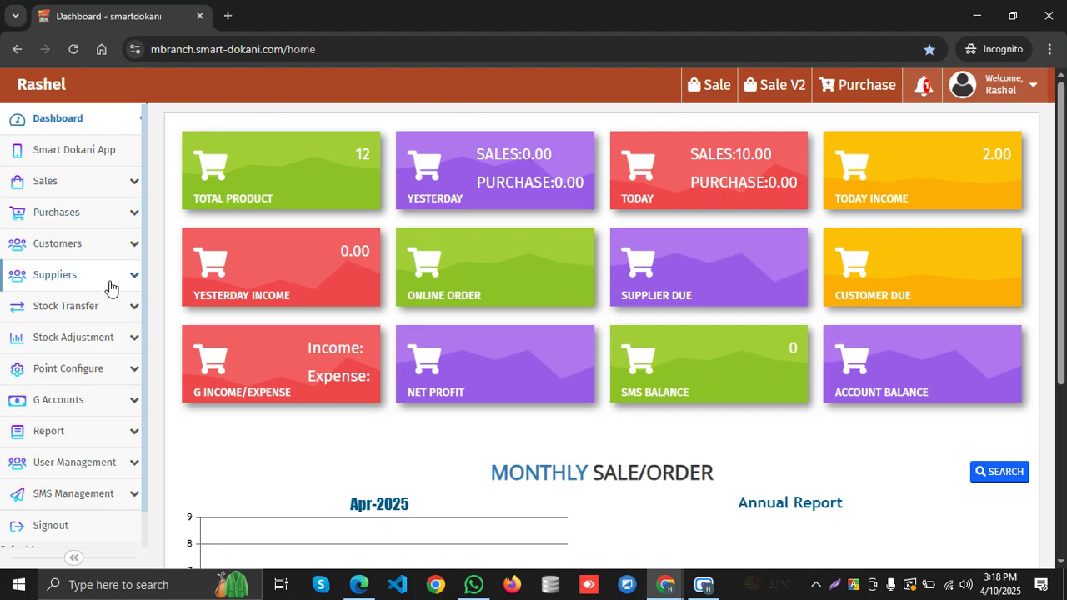
Check the new user's sidebar modules: G Accounts, Stock Adjustment, Purchases and Sales
scroll(100, 308, "down", 1)
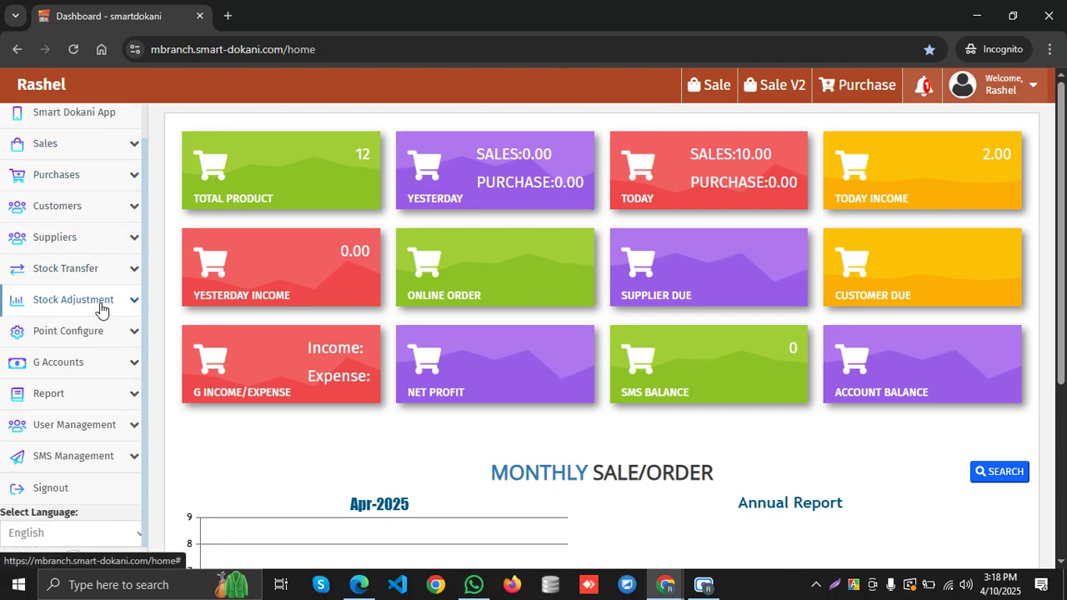
scroll(114, 406, "up", 1)
left_click(112, 400)
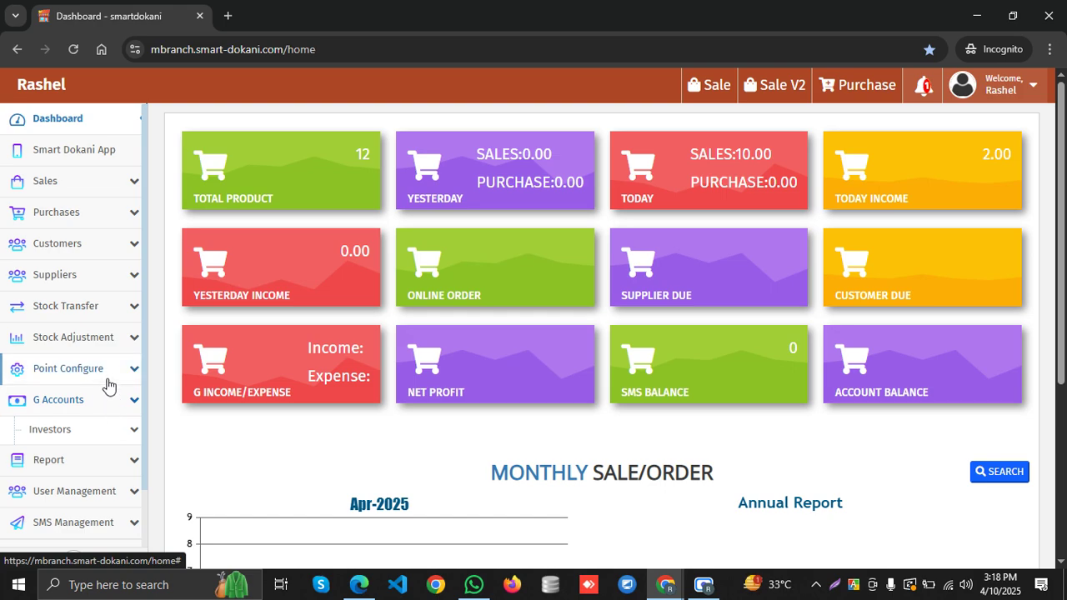
left_click(107, 376)
left_click(118, 337)
left_click(119, 337)
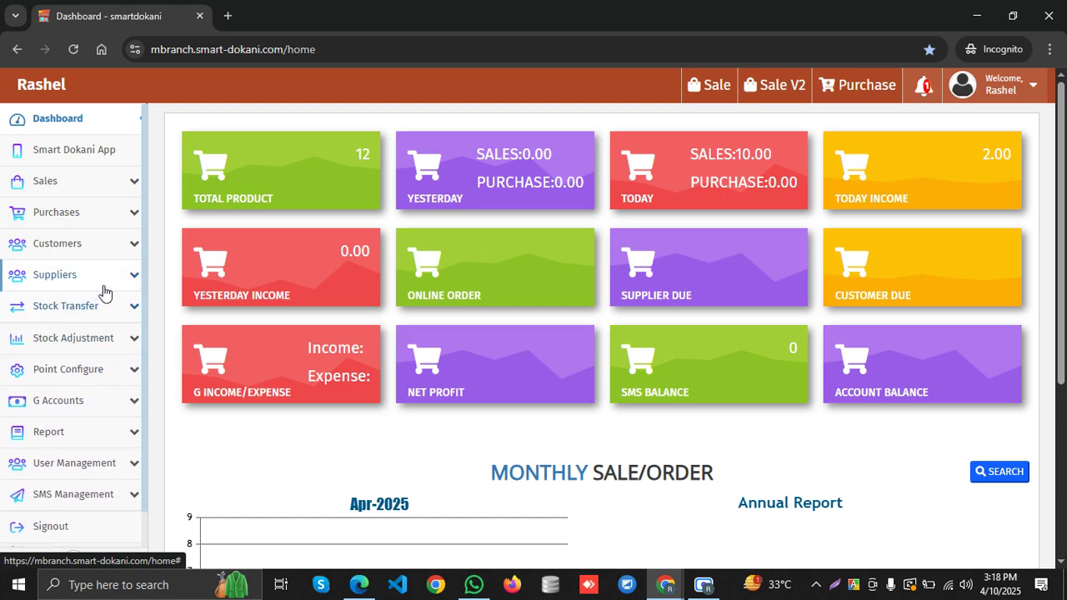
left_click(103, 215)
left_click(109, 186)
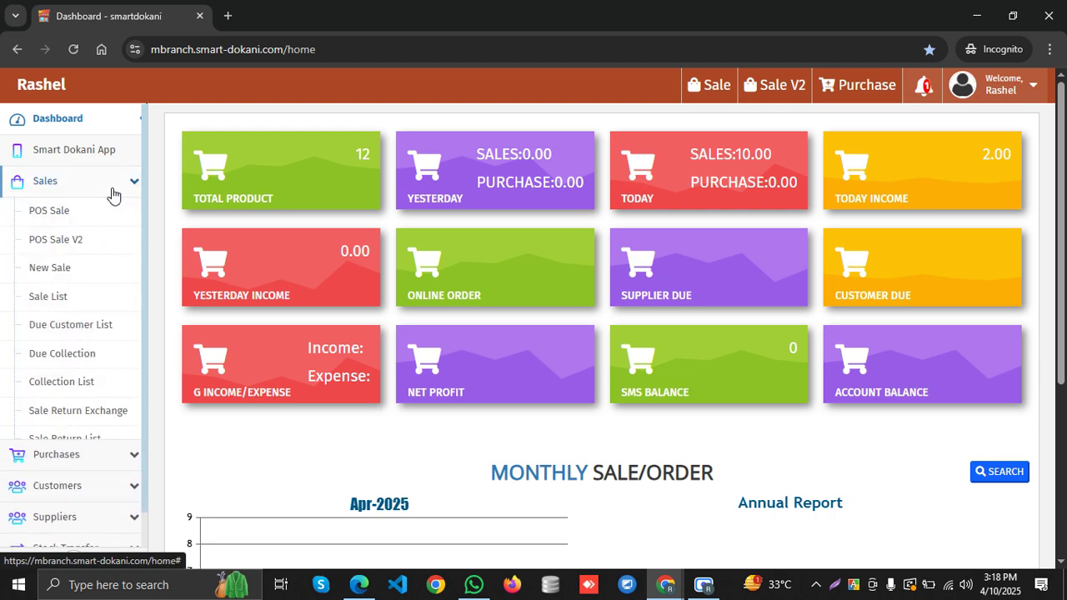
Open POS Sale in a new tab, check its category list, and return to the dashboard tab
left_click(97, 222)
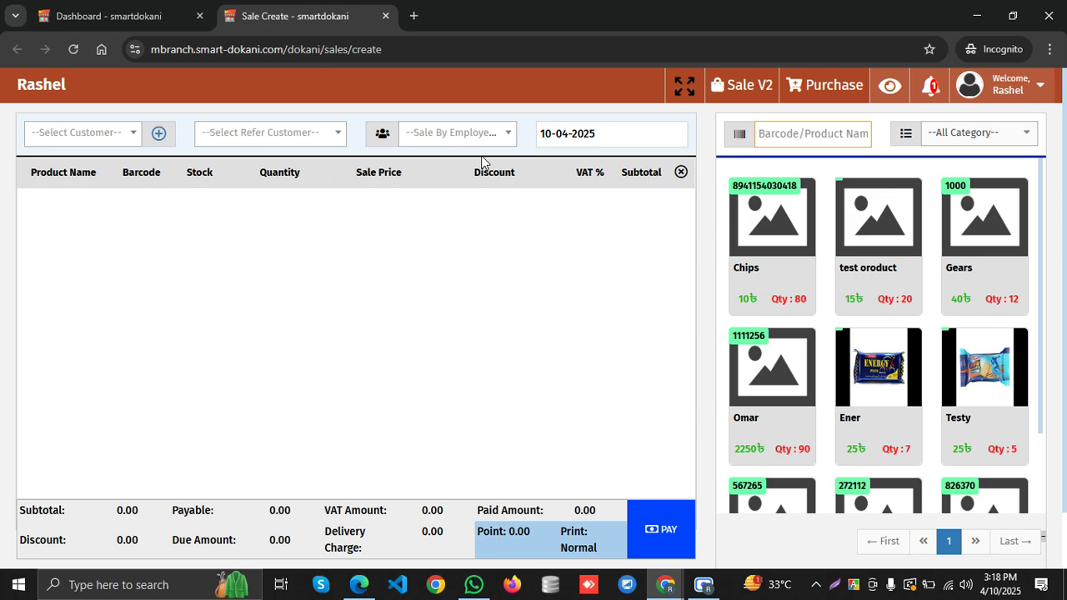
left_click(984, 140)
left_click(984, 142)
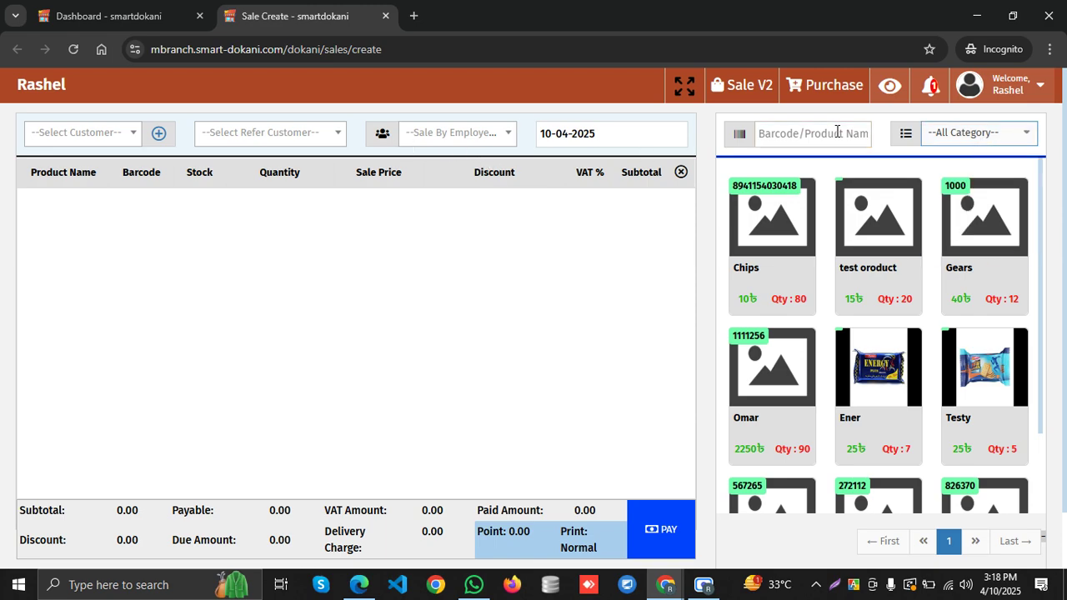
left_click(131, 16)
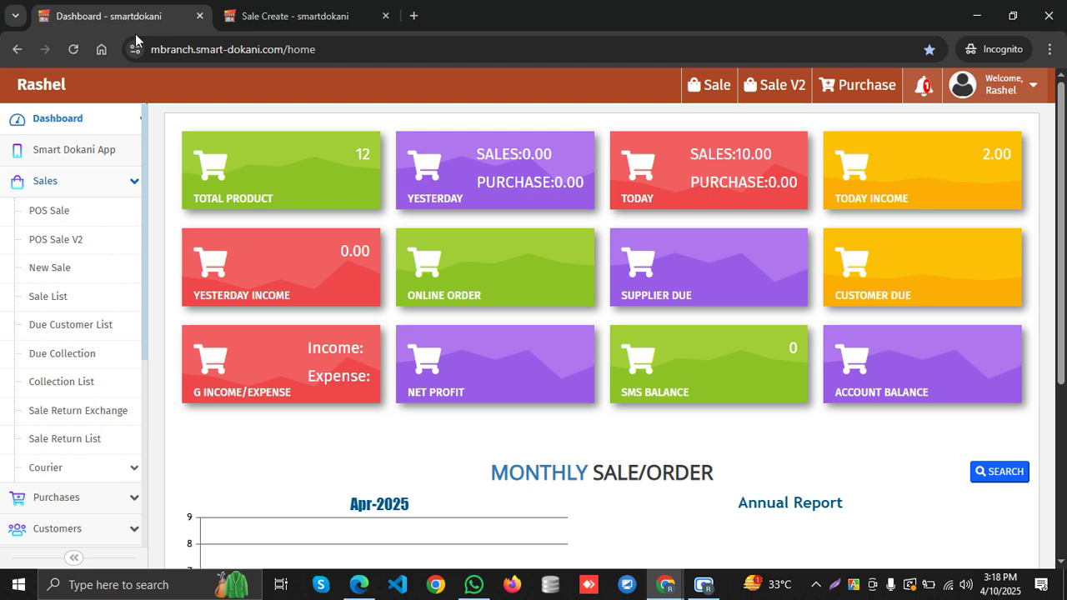
Open POS Sale again and clear an accidentally pasted address from the product search
left_click(88, 189)
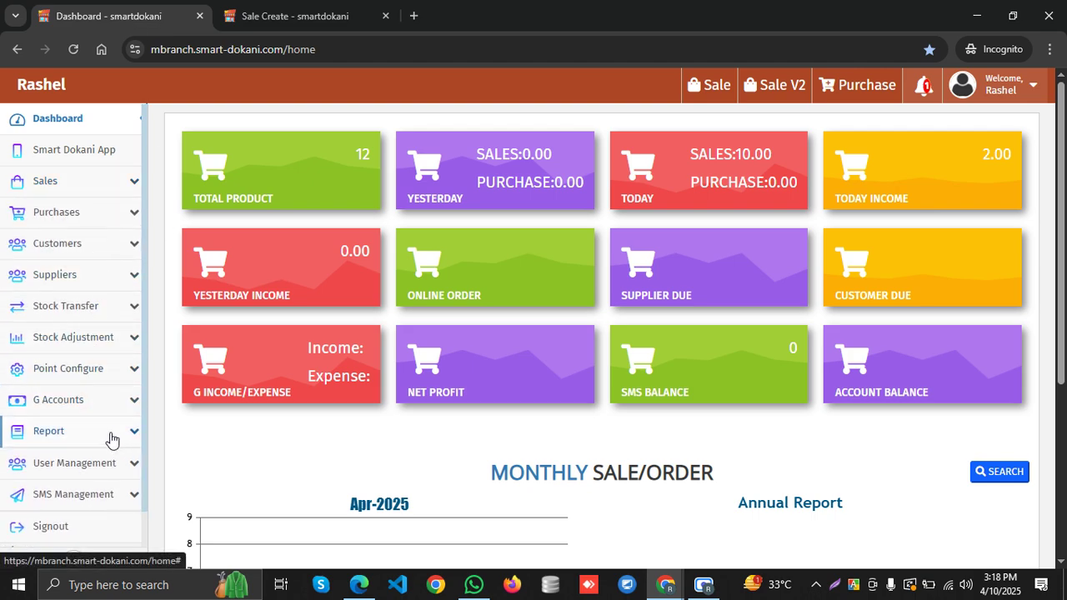
left_click(119, 181)
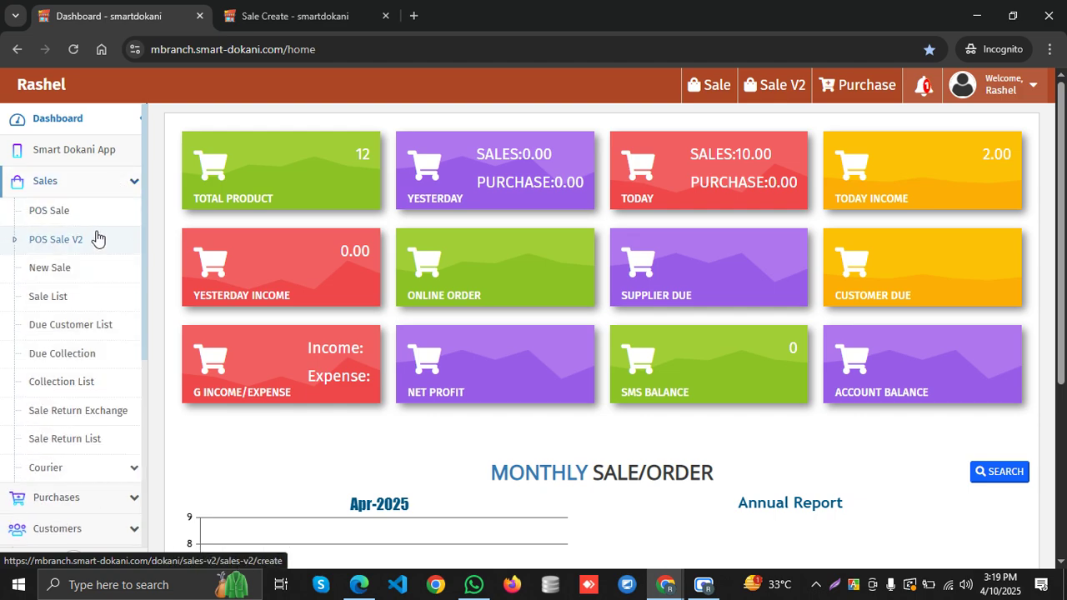
left_click(104, 214)
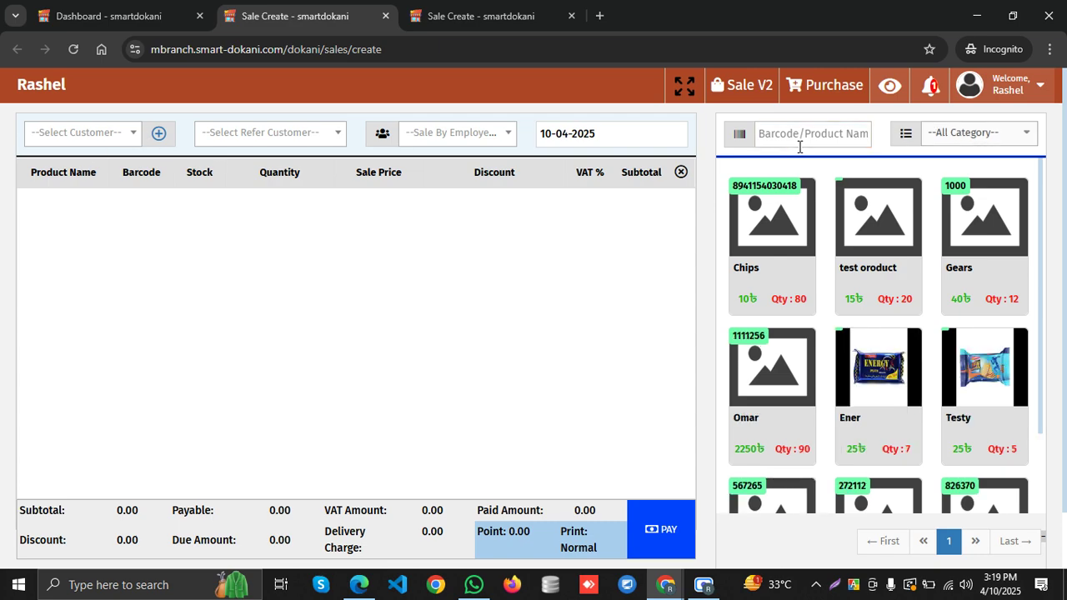
left_click(803, 146)
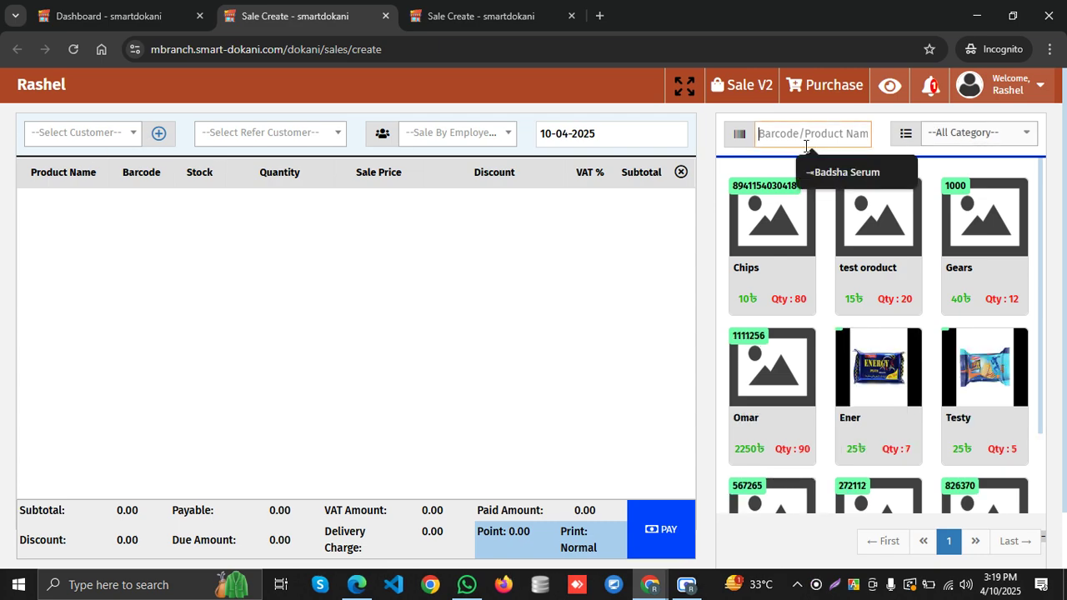
key("ctrl+v")
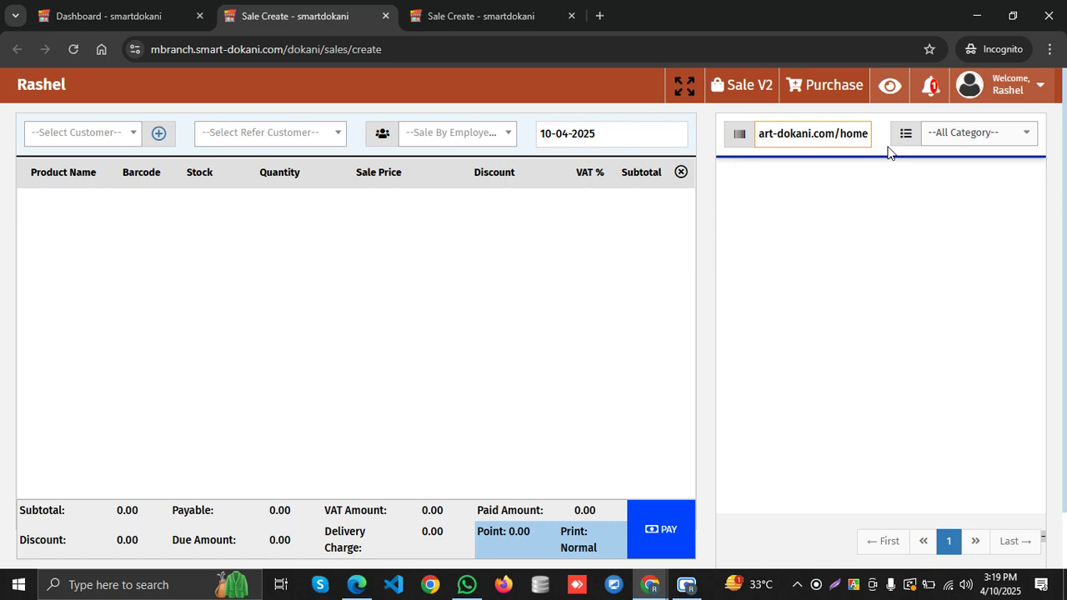
key("BackSpace")
key("BackSpace")
key("BackSpace")
key("BackSpace")
key("BackSpace")
key("BackSpace")
key("BackSpace")
key("BackSpace")
key("BackSpace")
key("BackSpace")
key("BackSpace")
key("BackSpace")
key("BackSpace")
key("BackSpace")
key("BackSpace")
key("BackSpace")
key("BackSpace")
key("BackSpace")
key("BackSpace")
key("BackSpace")
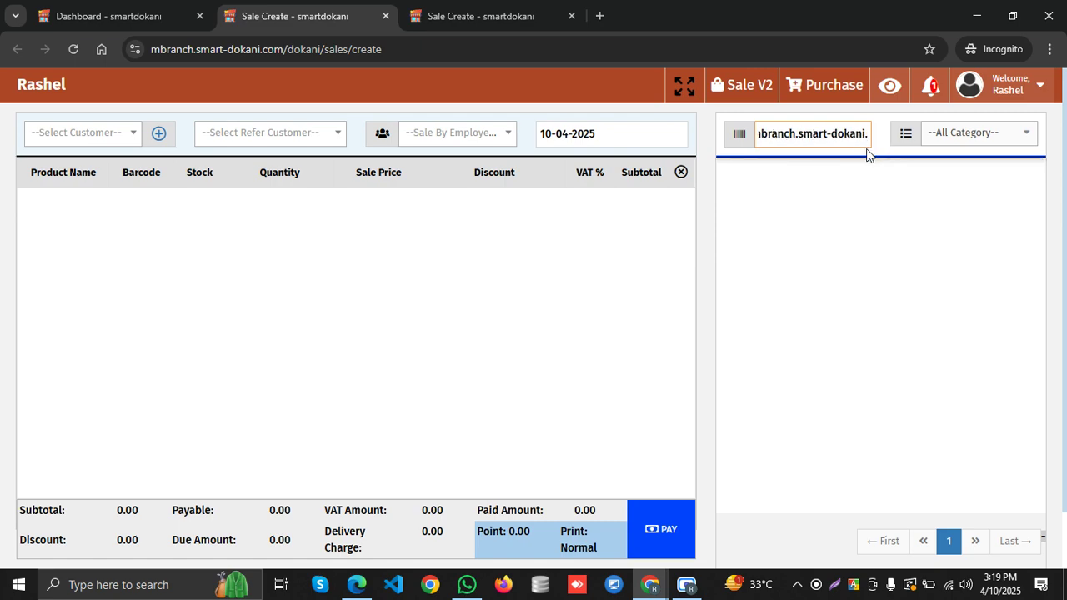
key("BackSpace")
key("BackSpace")
key("BackSpace")
key("BackSpace")
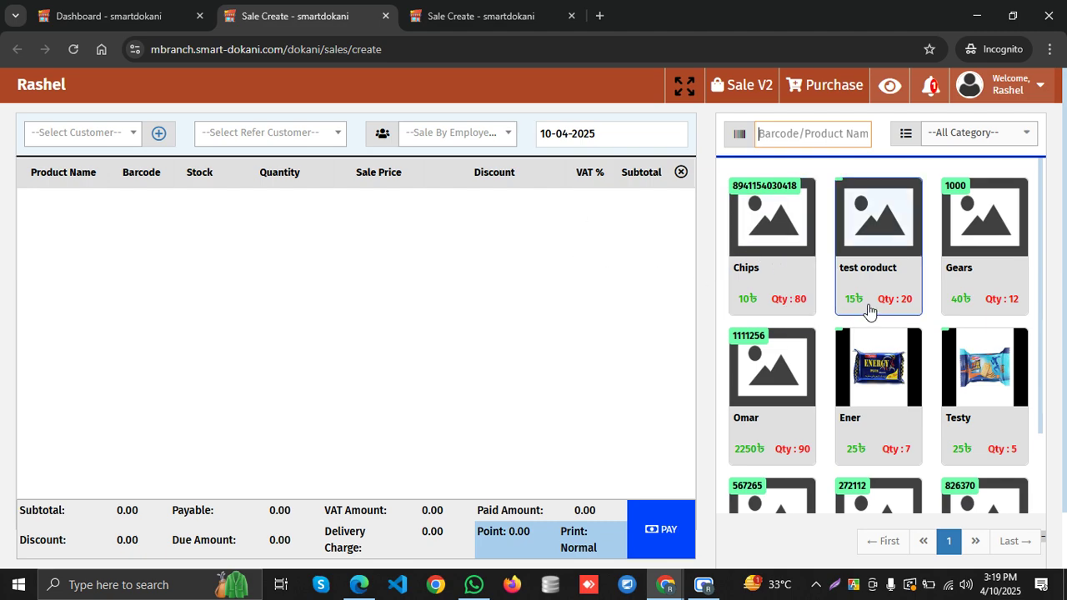
Switch back to the admin's regular Chrome window via the taskbar
scroll(932, 337, "down", 2)
scroll(932, 336, "up", 2)
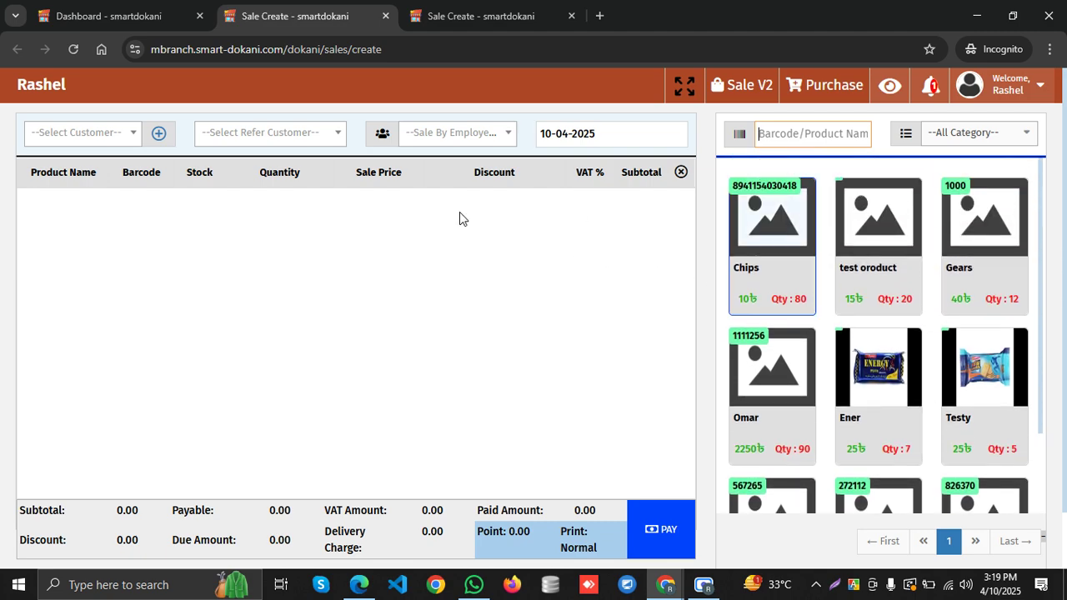
left_click(665, 585)
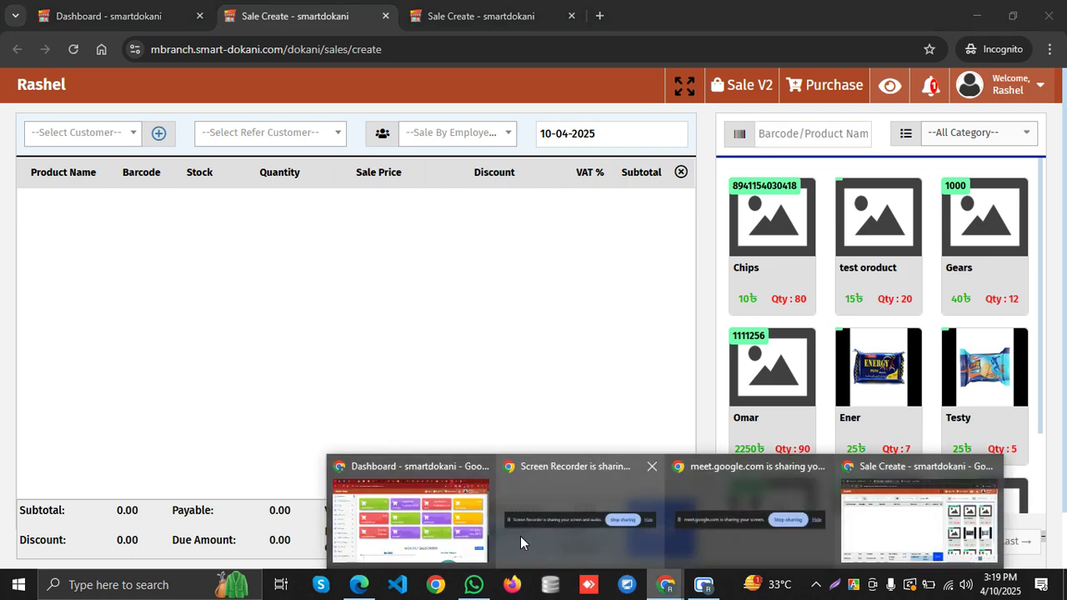
mouse_move(499, 506)
left_click(338, 525)
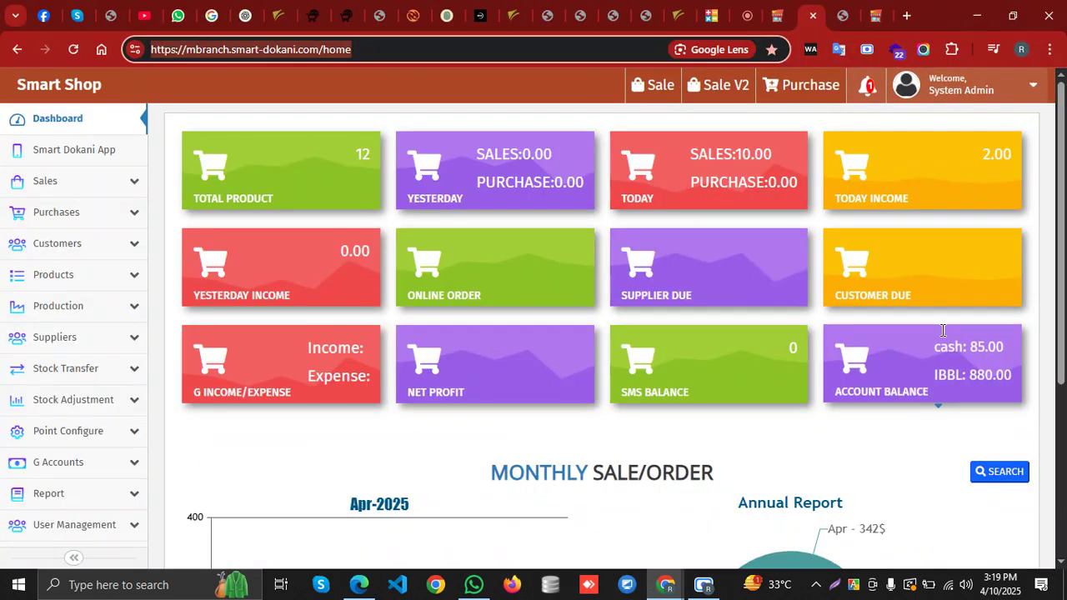
Sign the current account out to the login page
scroll(35, 350, "down", 1)
scroll(35, 350, "down", 2)
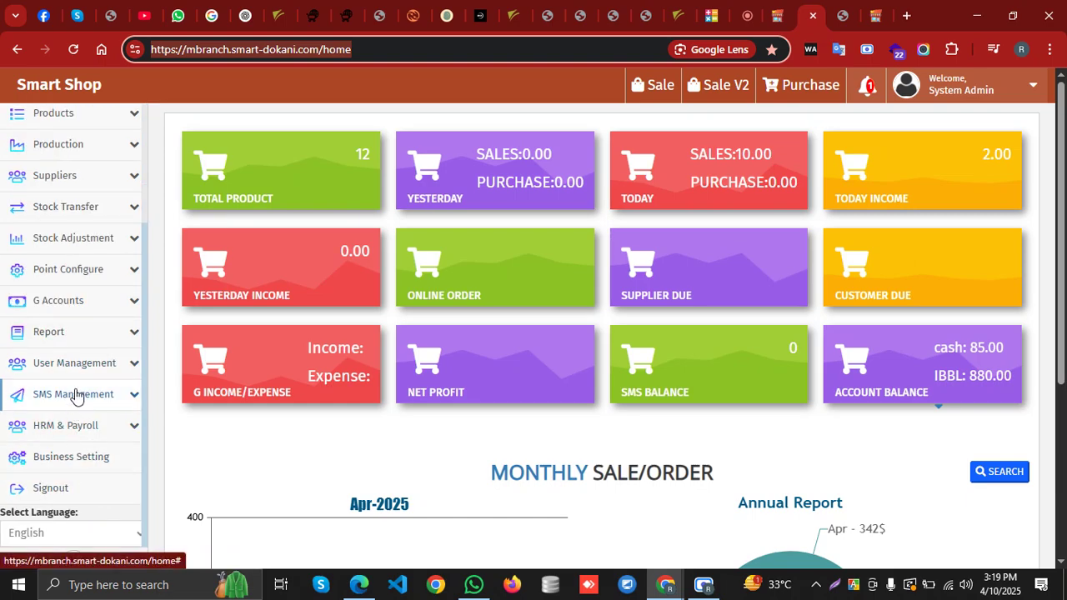
scroll(89, 315, "up", 1)
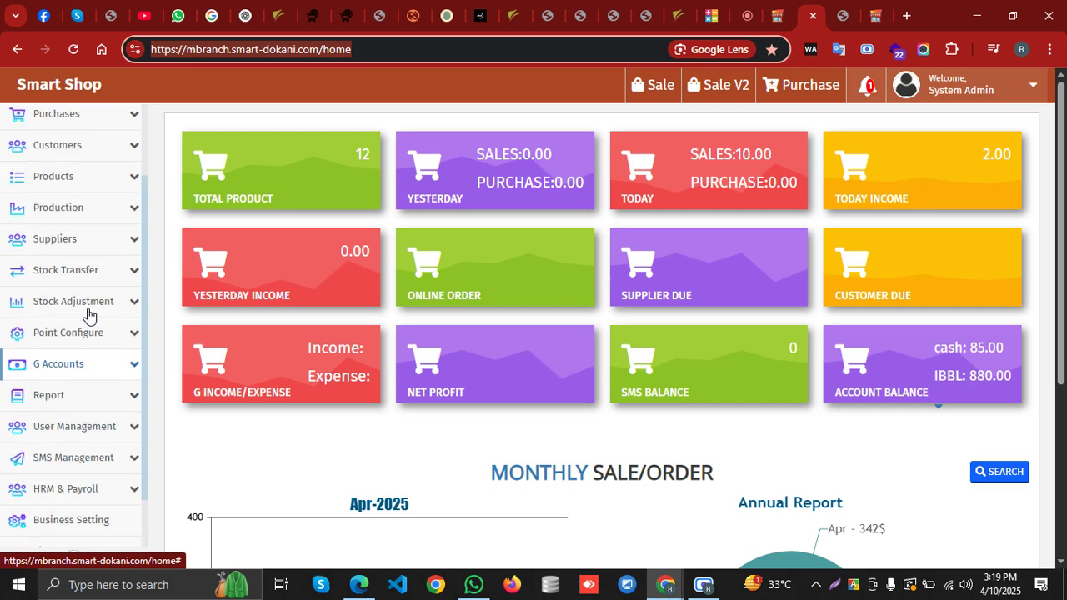
scroll(89, 315, "up", 2)
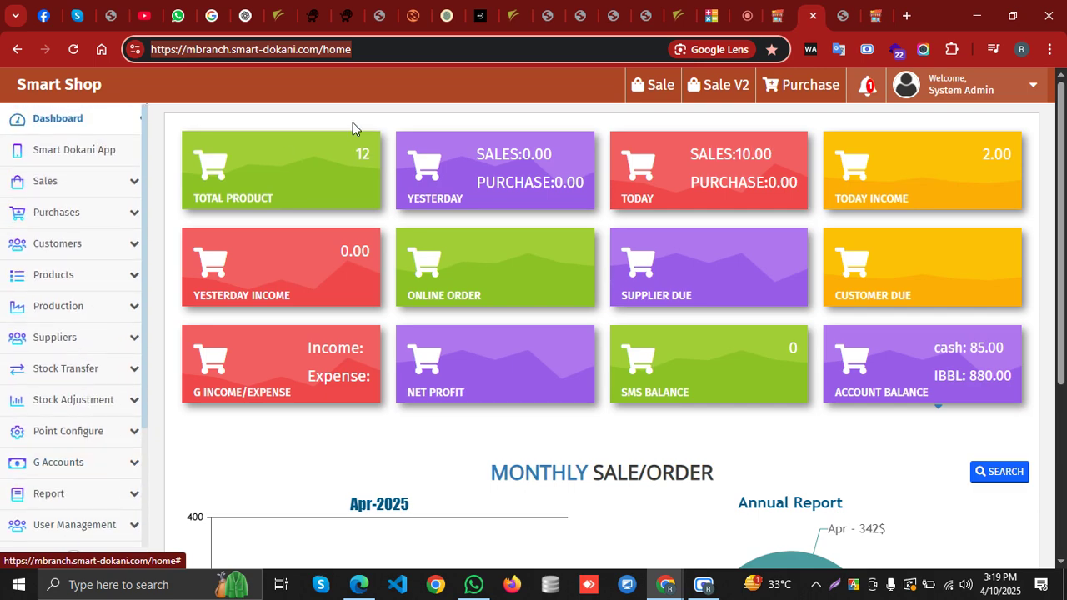
left_click(969, 89)
left_click(971, 154)
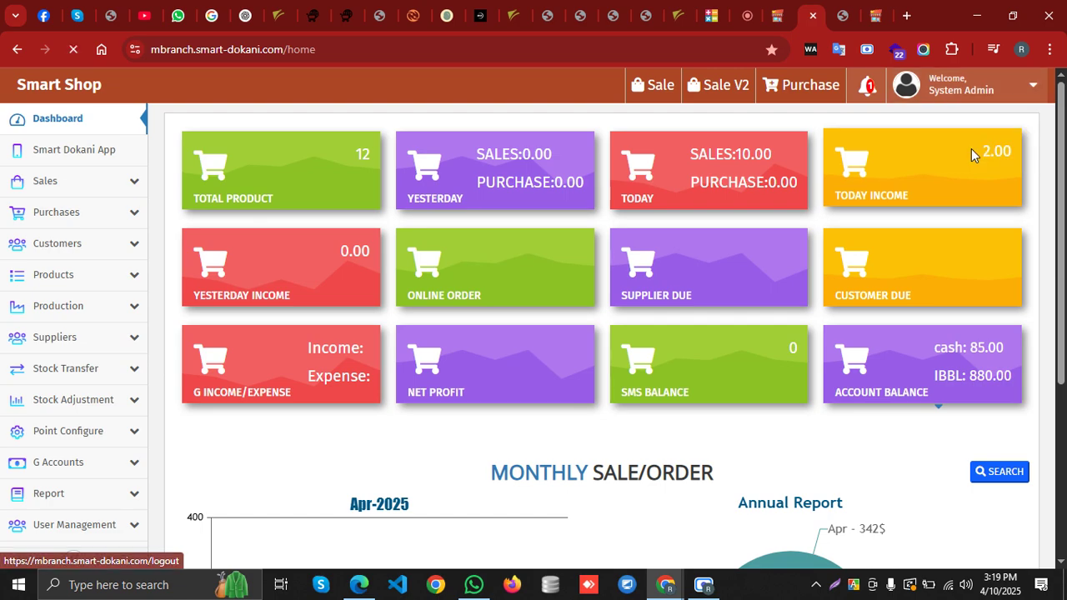
Log in with the saved admin credentials and dismiss Chrome's password warning
left_click(580, 242)
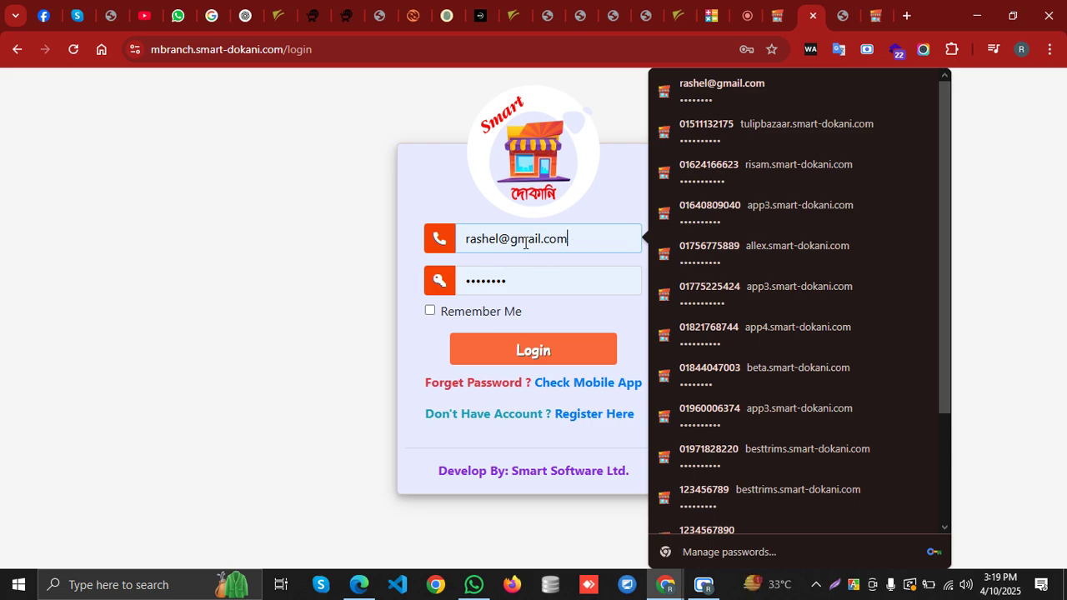
key("ctrl+a")
key("BackSpace")
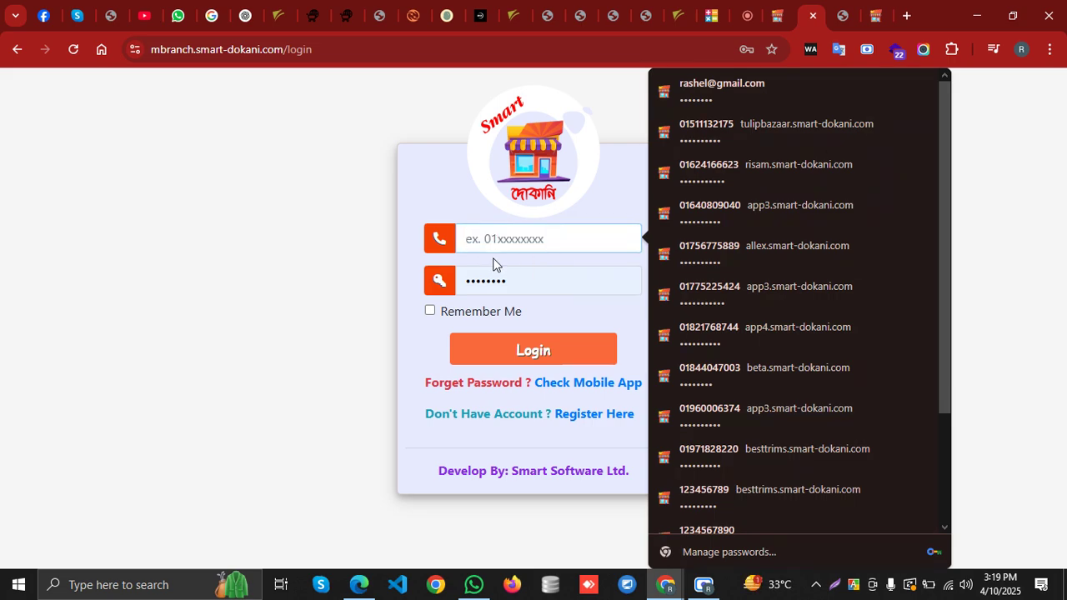
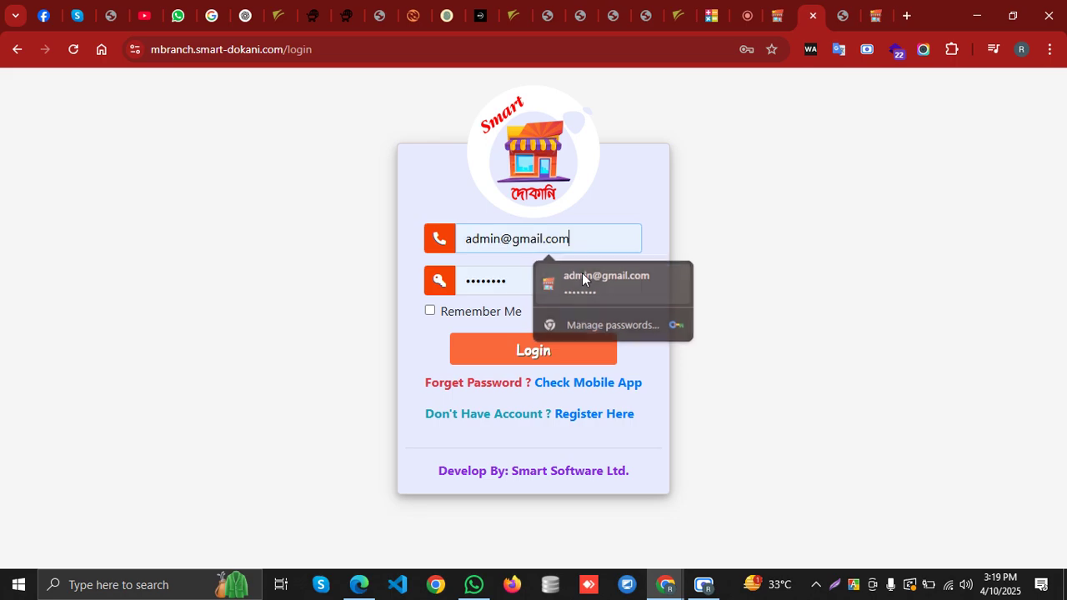
left_click(582, 275)
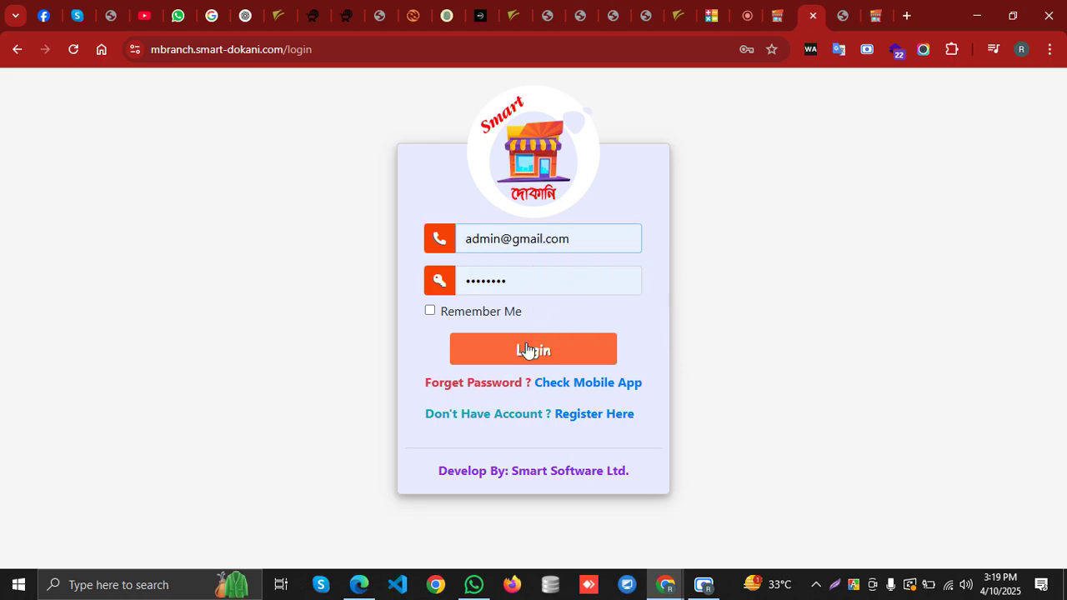
left_click(528, 349)
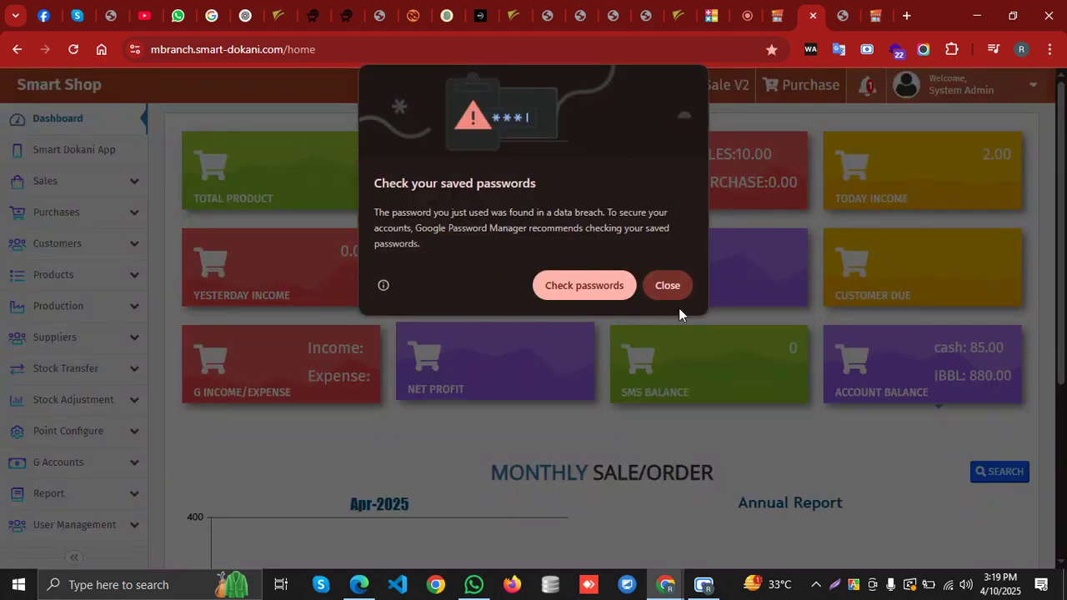
left_click(666, 283)
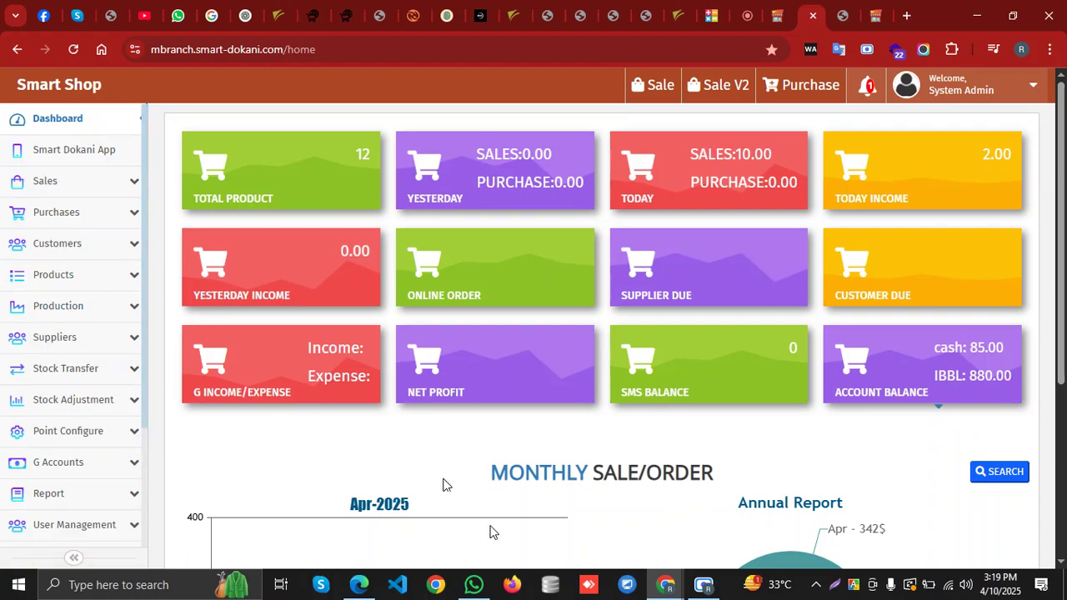
scroll(65, 300, "down", 1)
Open the Add Stock Transfer form from the Stock Transfer menu
scroll(66, 304, "down", 2)
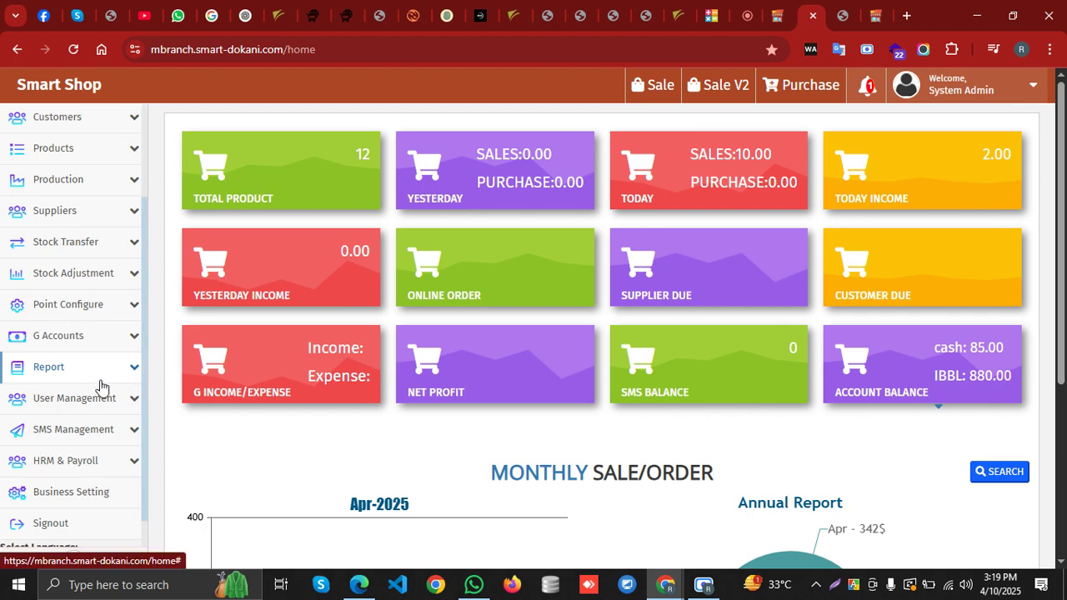
left_click(99, 283)
left_click(98, 247)
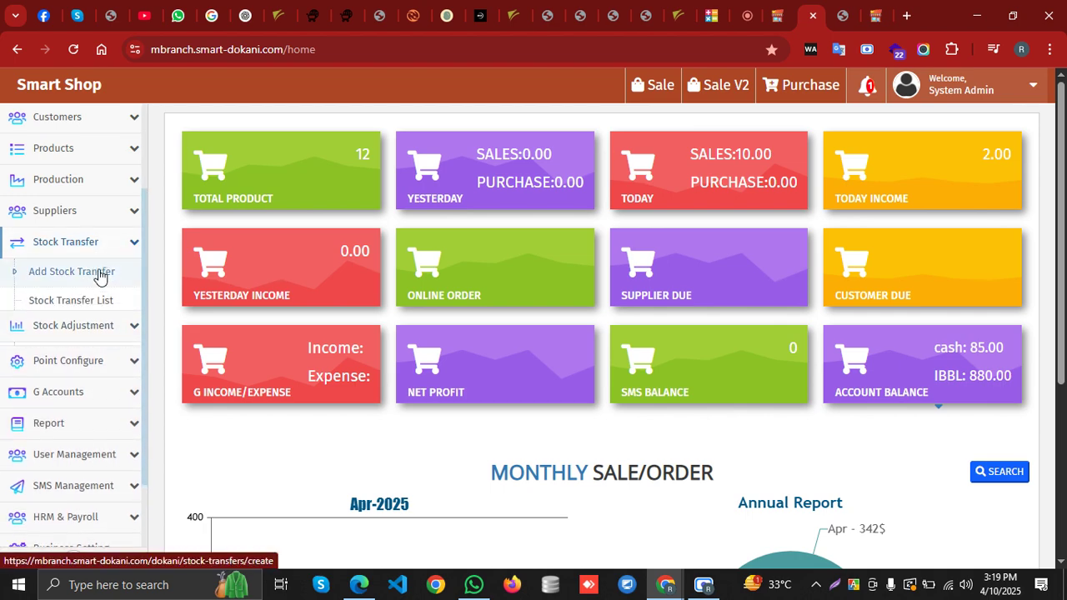
left_click(99, 279)
Browse the Branch (From) list without choosing, then collapse Stock Transfer and expand User Management
left_click(375, 171)
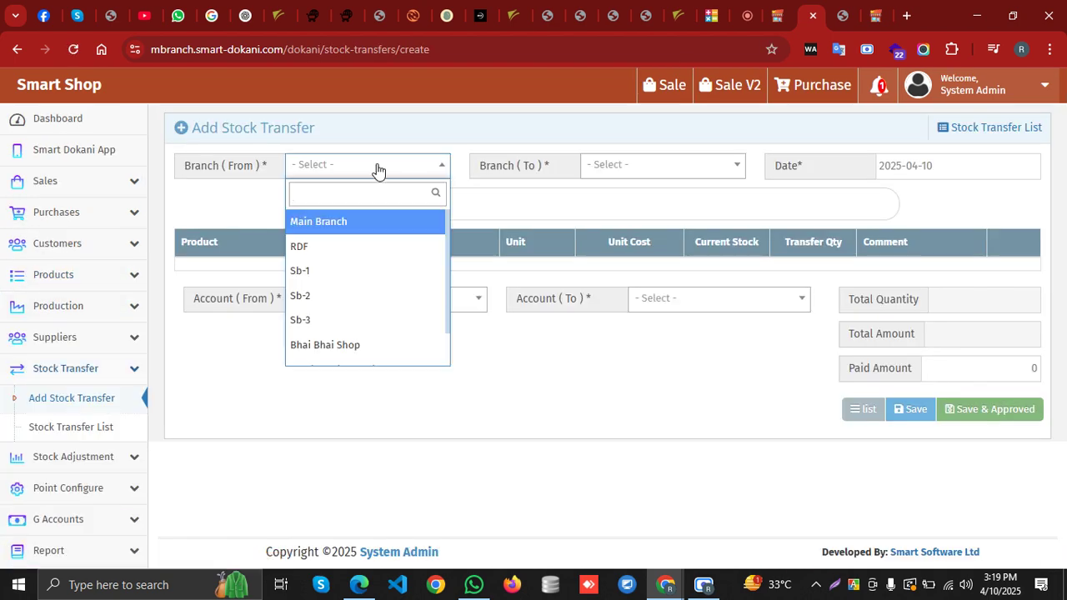
scroll(350, 303, "down", 1)
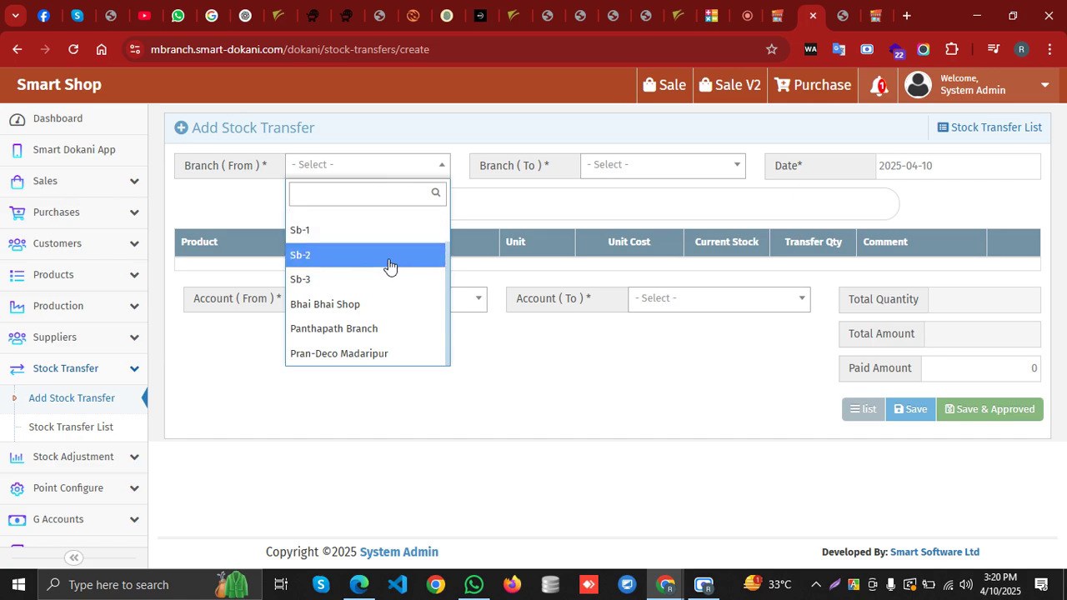
scroll(386, 275, "up", 1)
left_click(426, 166)
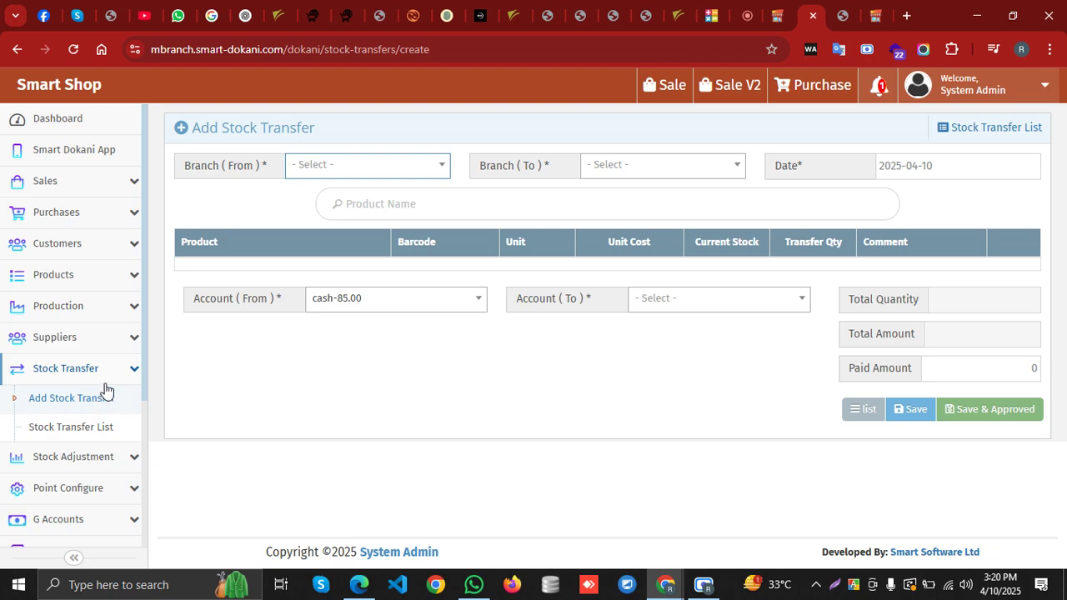
left_click(117, 372)
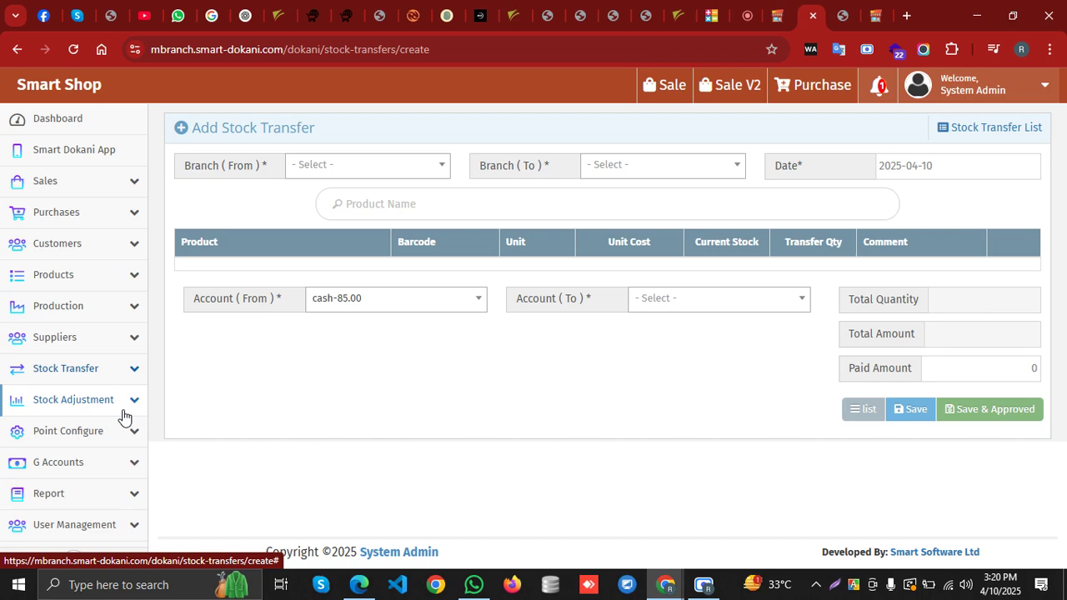
scroll(100, 392, "down", 3)
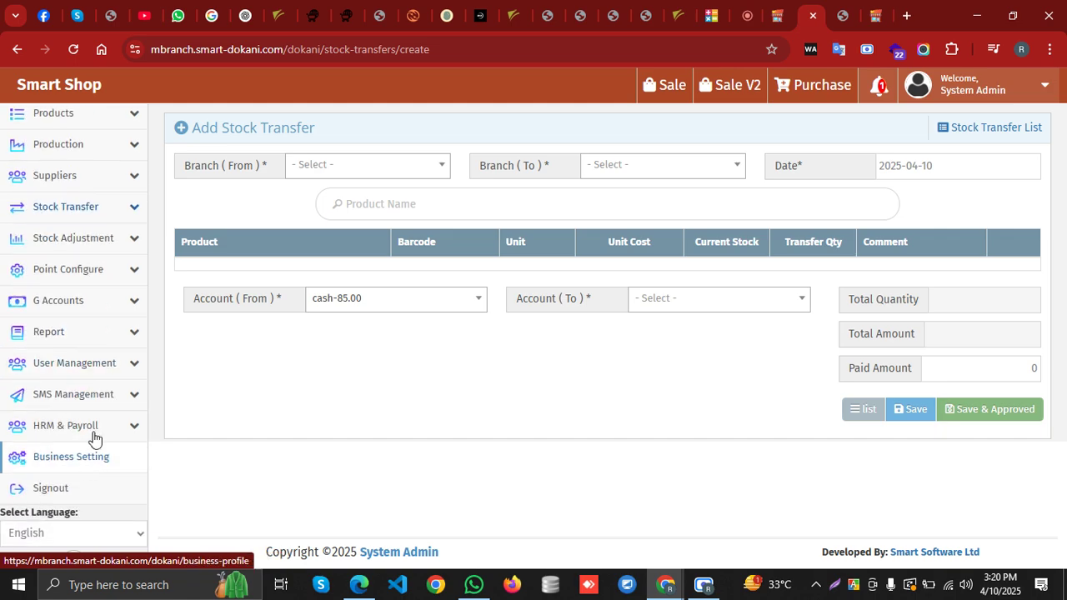
left_click(120, 370)
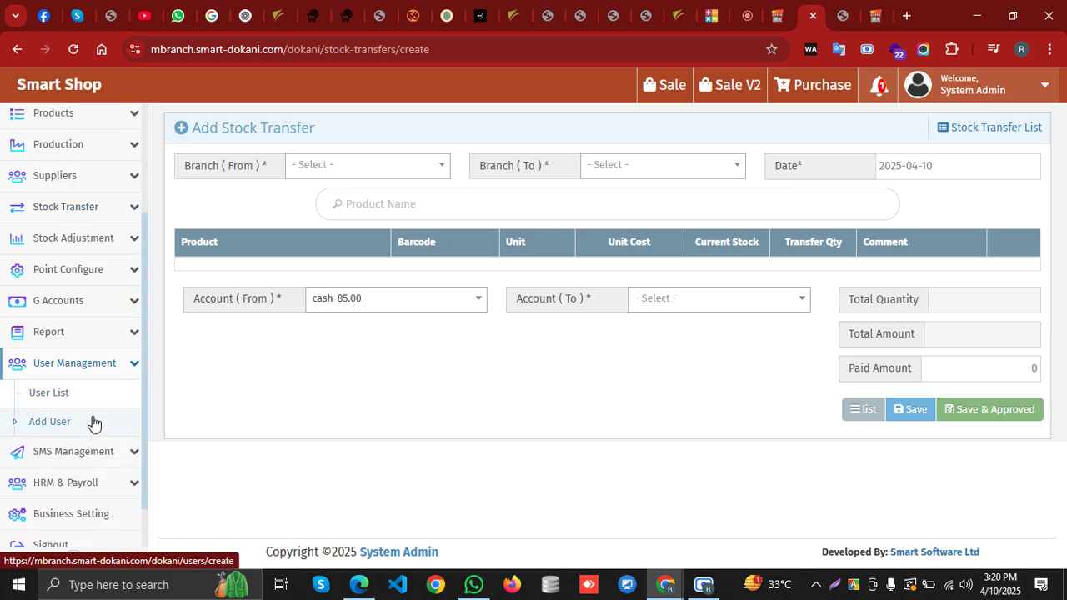
Open the newest user's Edit User Permission page from User List and scroll through its modules
left_click(94, 393)
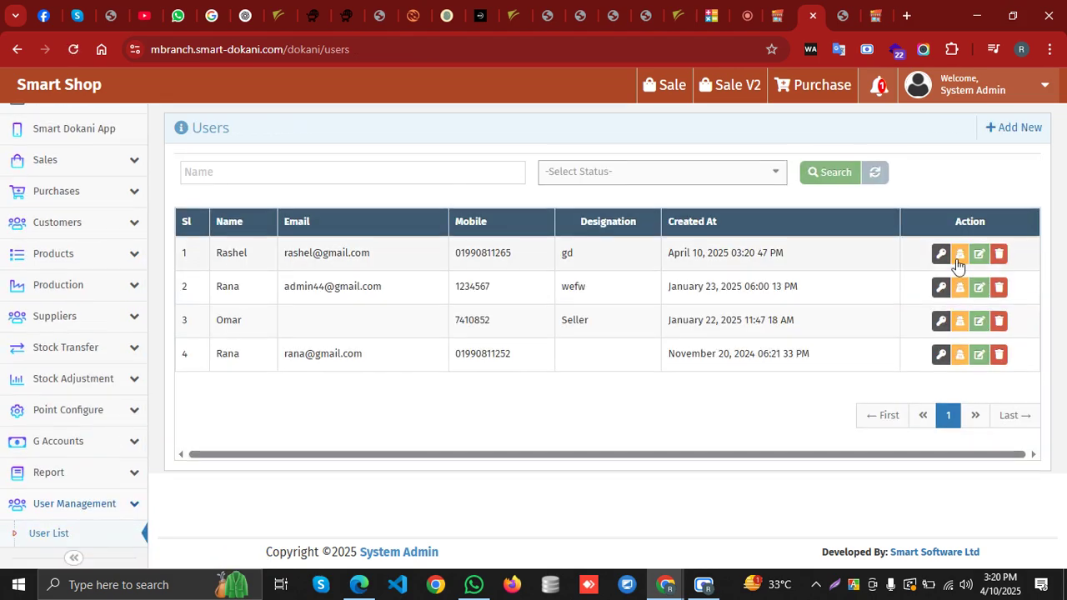
left_click(940, 254)
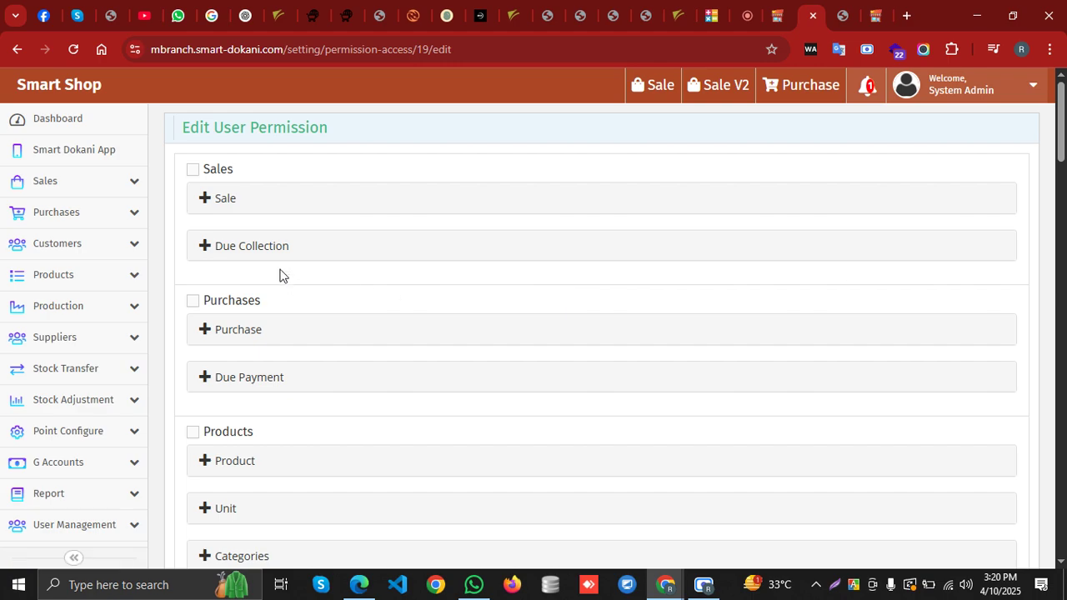
scroll(279, 385, "down", 3)
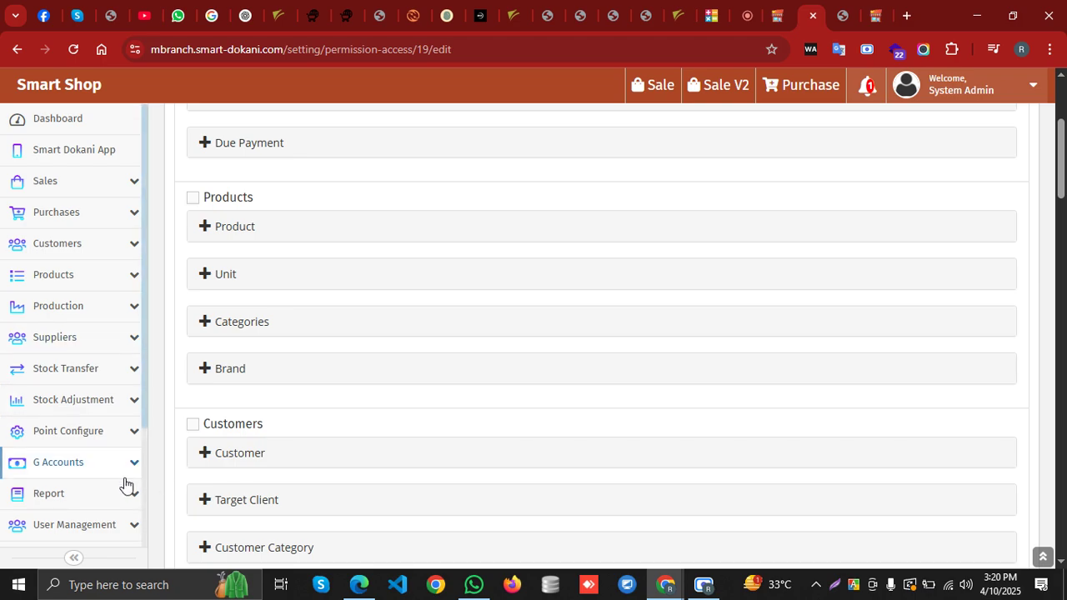
scroll(86, 419, "down", 3)
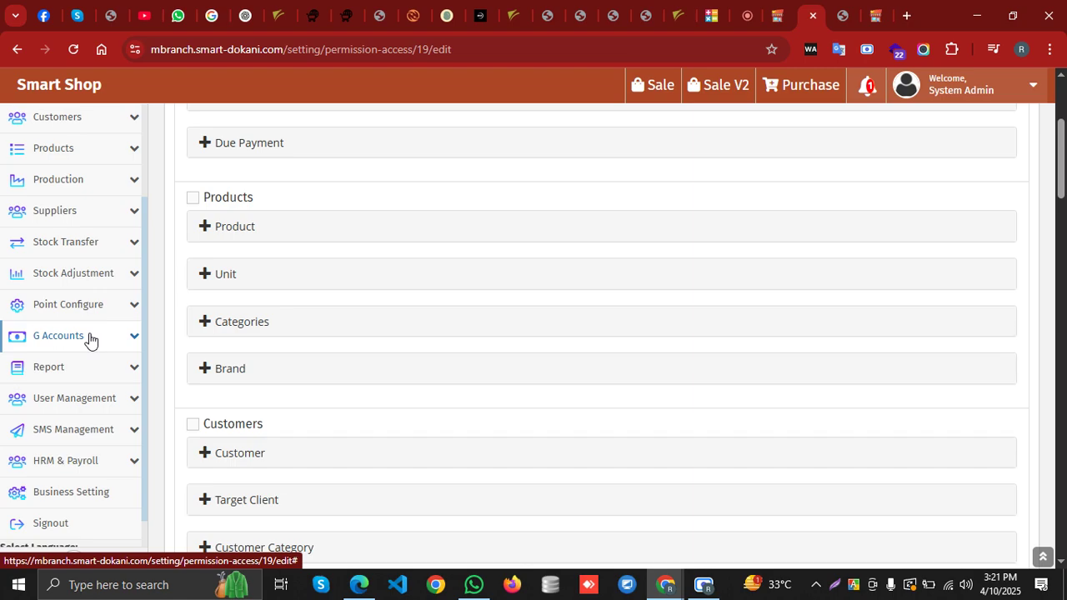
scroll(90, 338, "up", 2)
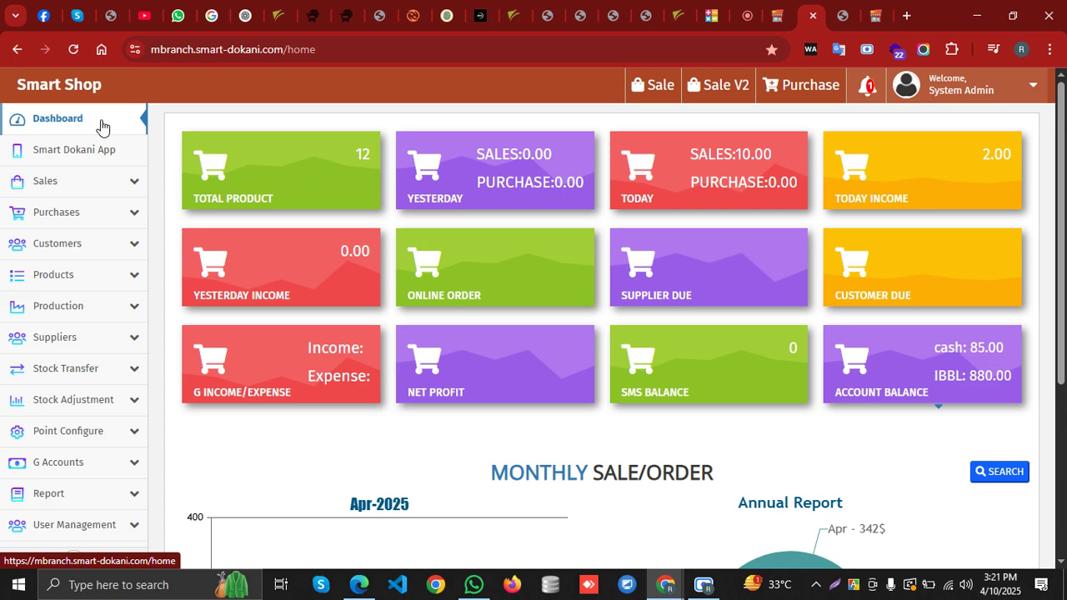
scroll(39, 376, "down", 3)
Open Report > Sales Report and scroll through the invoice list
left_click(104, 369)
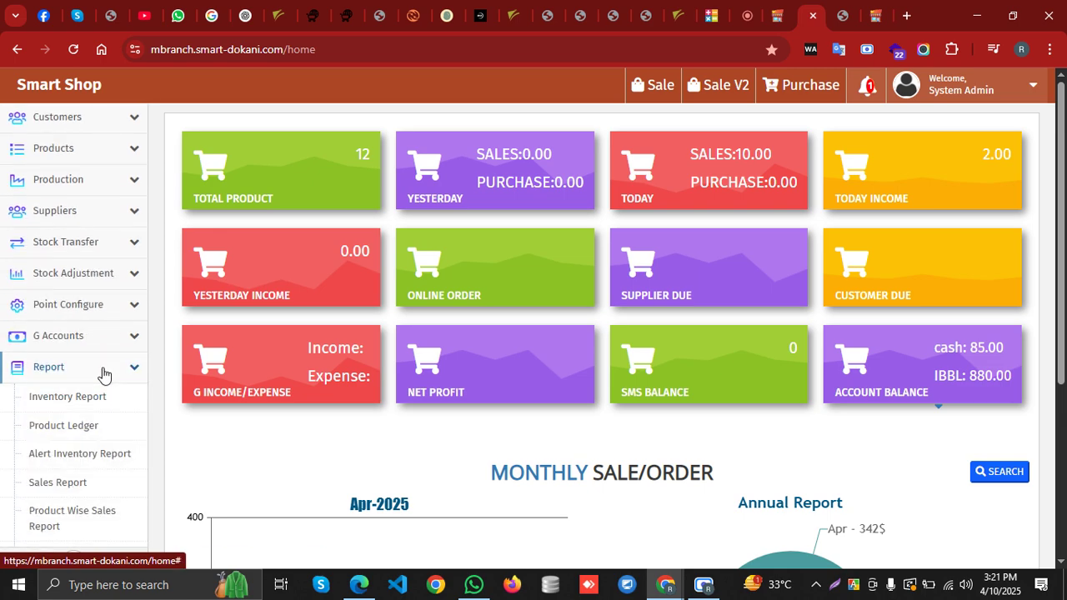
scroll(105, 375, "down", 3)
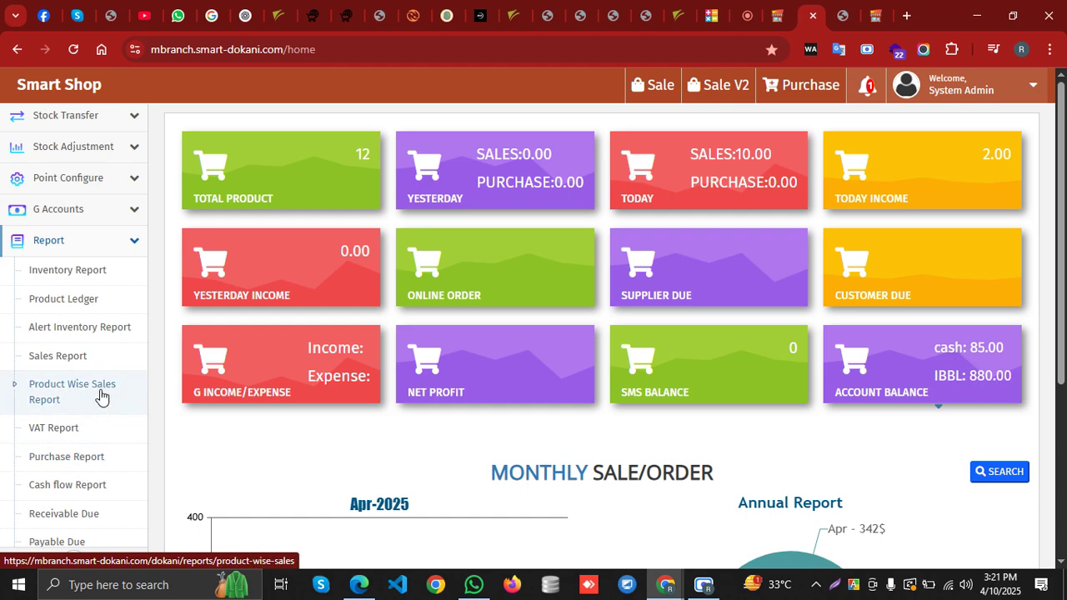
left_click(102, 358)
scroll(84, 488, "down", 3)
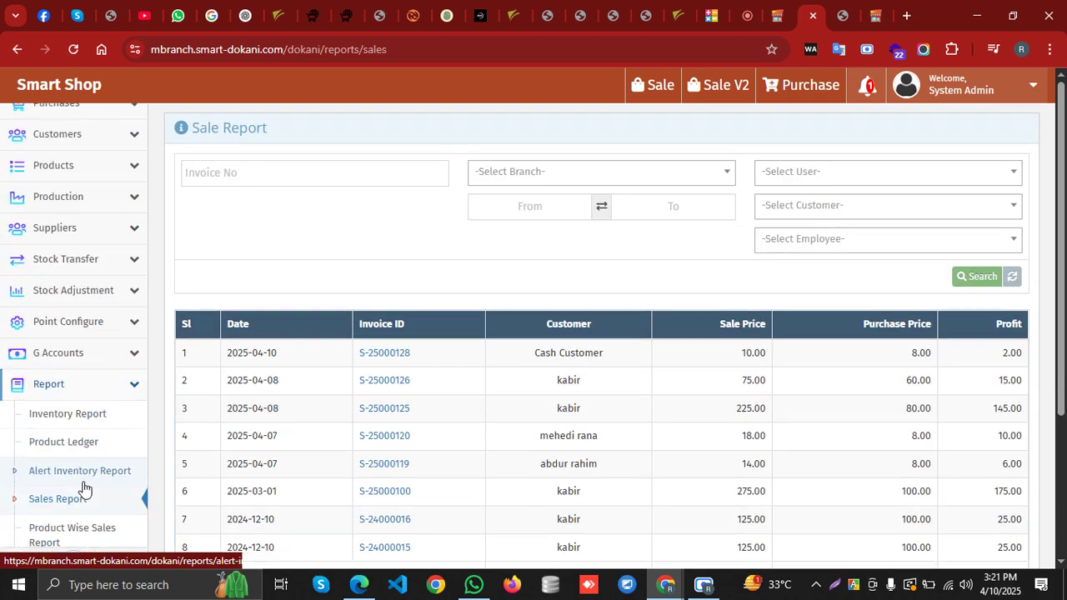
scroll(83, 487, "down", 2)
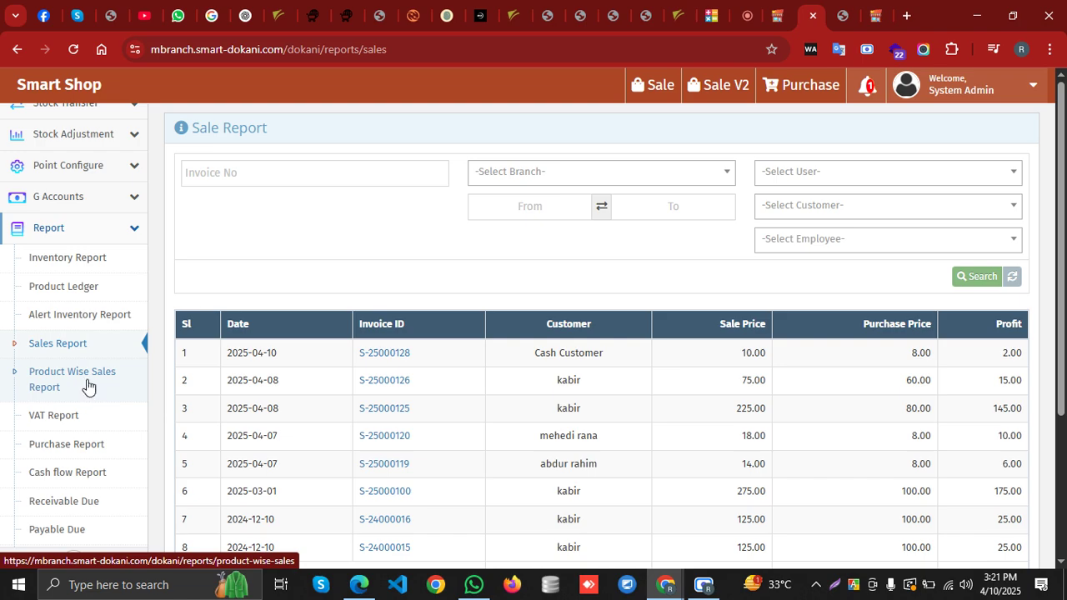
scroll(83, 385, "down", 1)
scroll(113, 366, "down", 2)
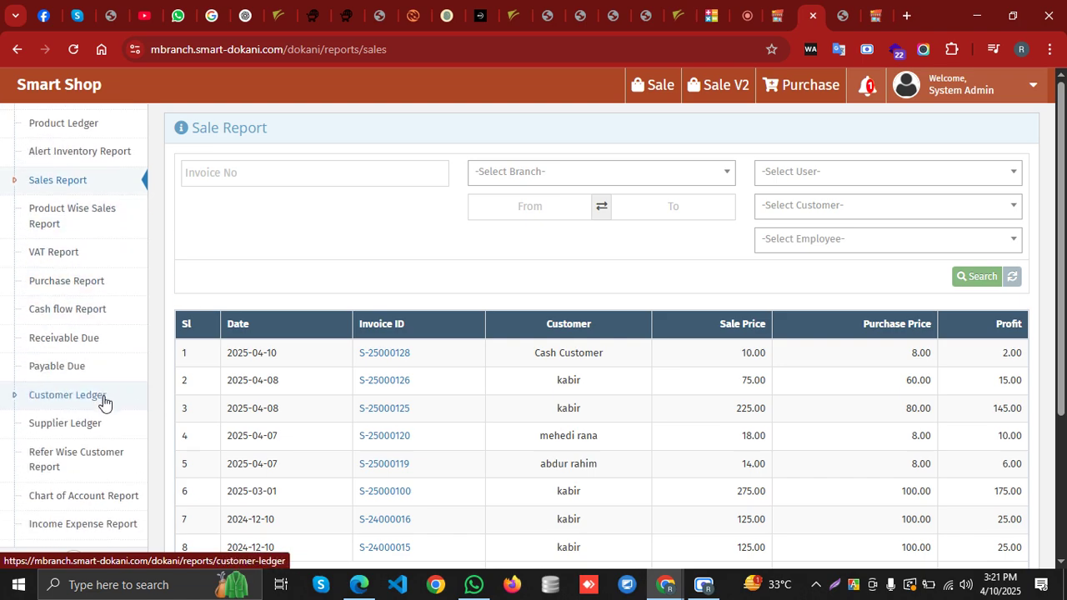
scroll(103, 403, "down", 1)
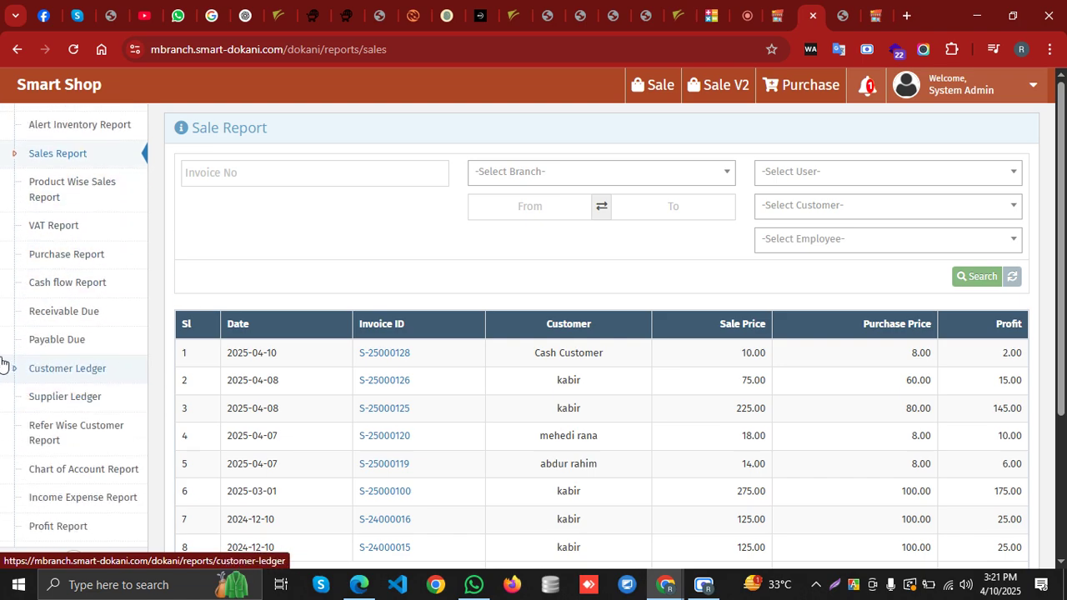
Glance at the Cash Flow report, return to Sales Report, and open the branch filter
left_click(91, 286)
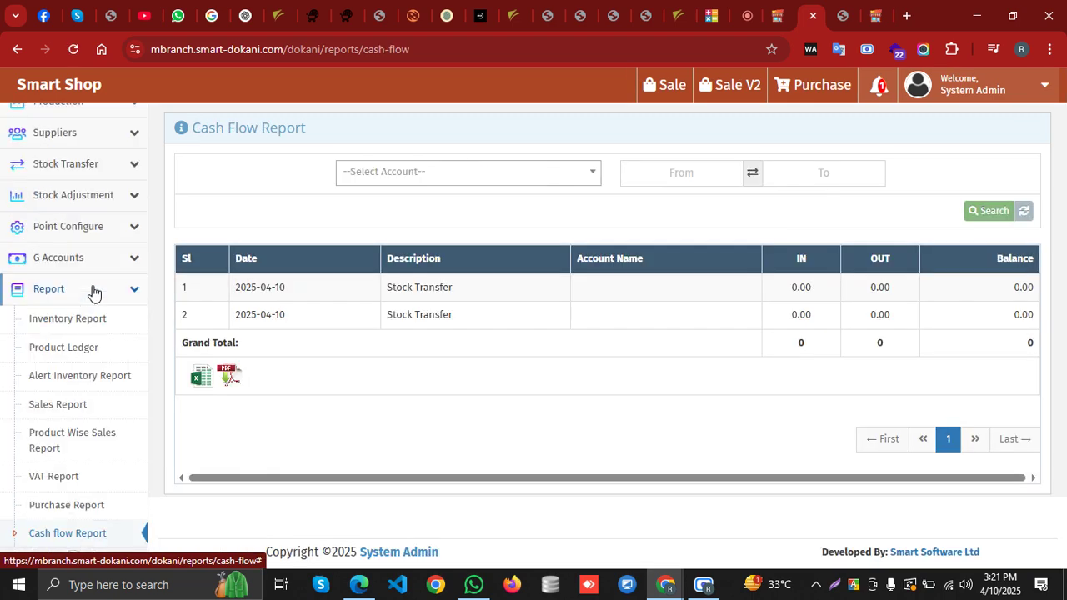
scroll(95, 411, "down", 1)
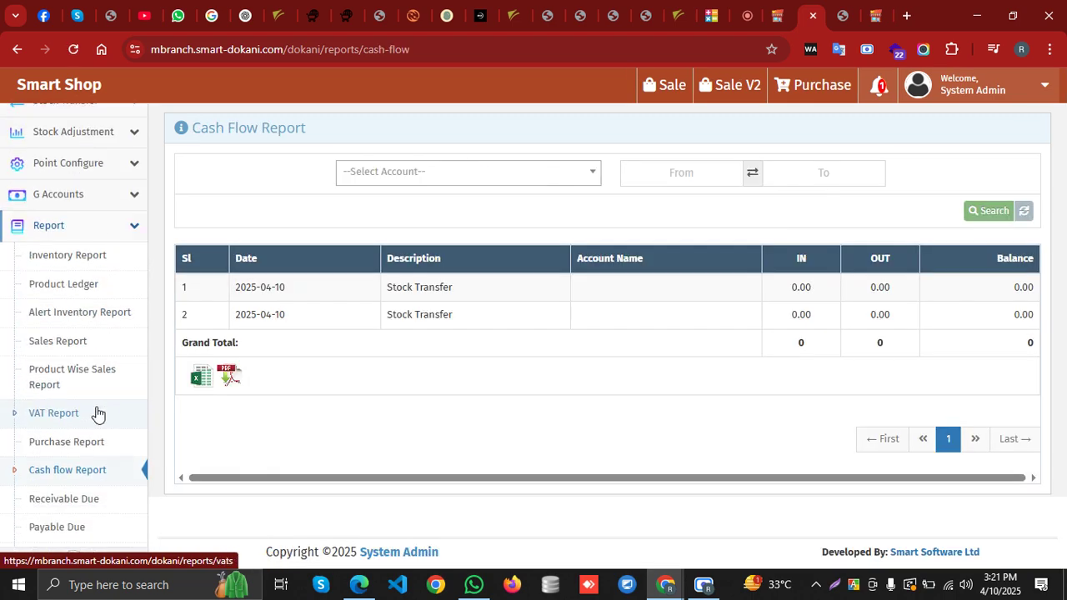
left_click(98, 356)
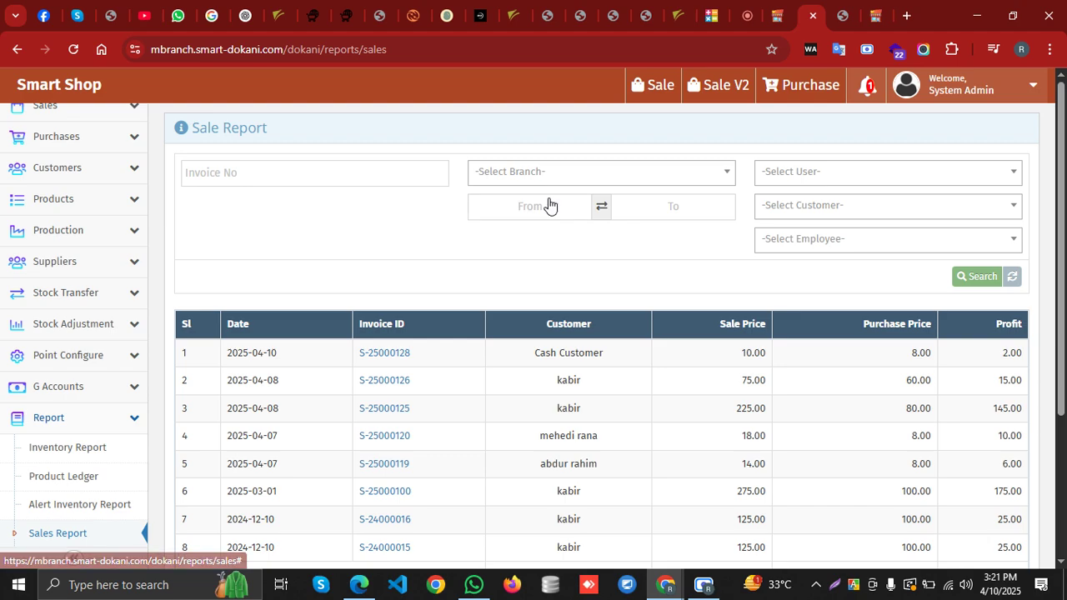
left_click(550, 175)
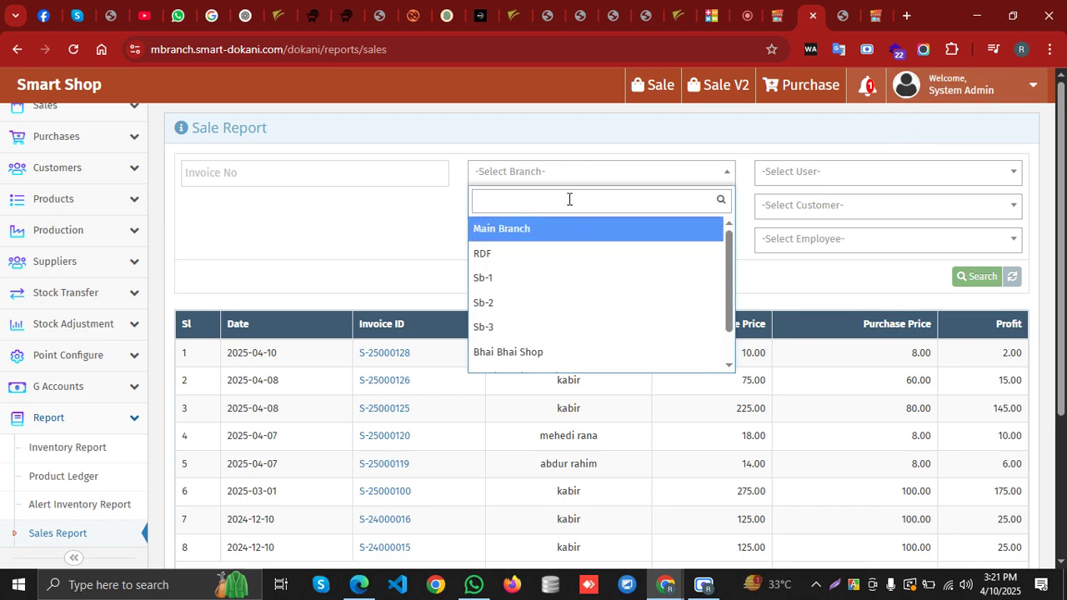
Filter the Sales Report to the RDF branch and search, returning no records
left_click(584, 174)
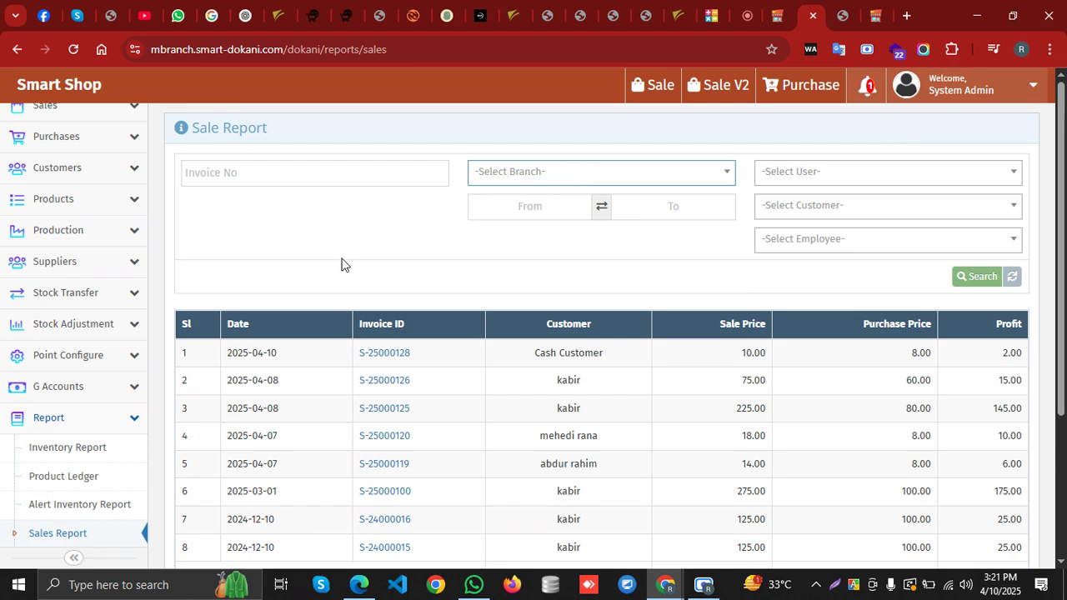
left_click(589, 174)
left_click(505, 255)
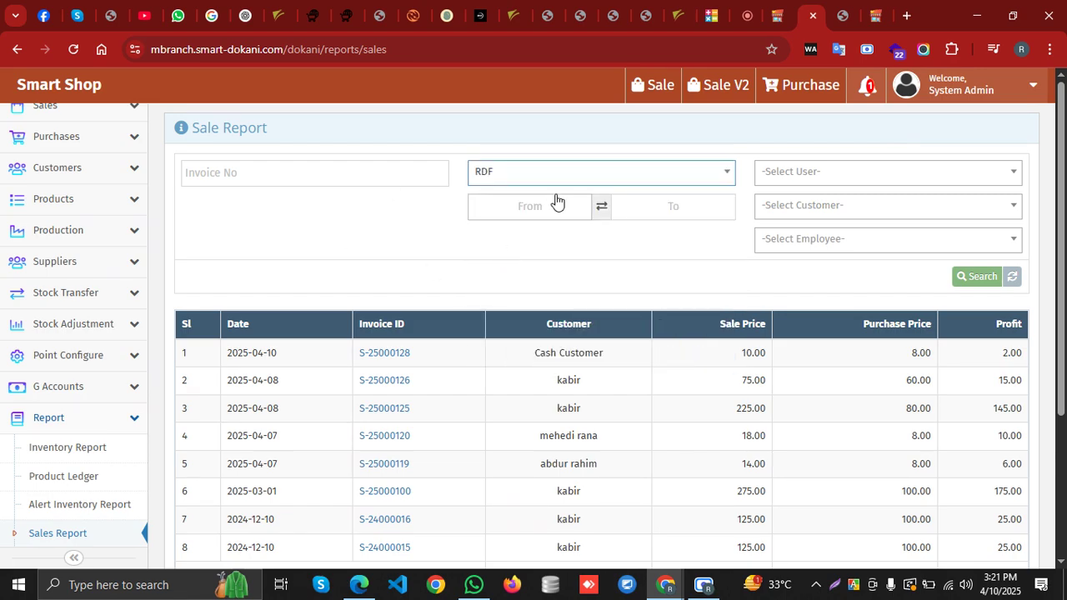
left_click(982, 279)
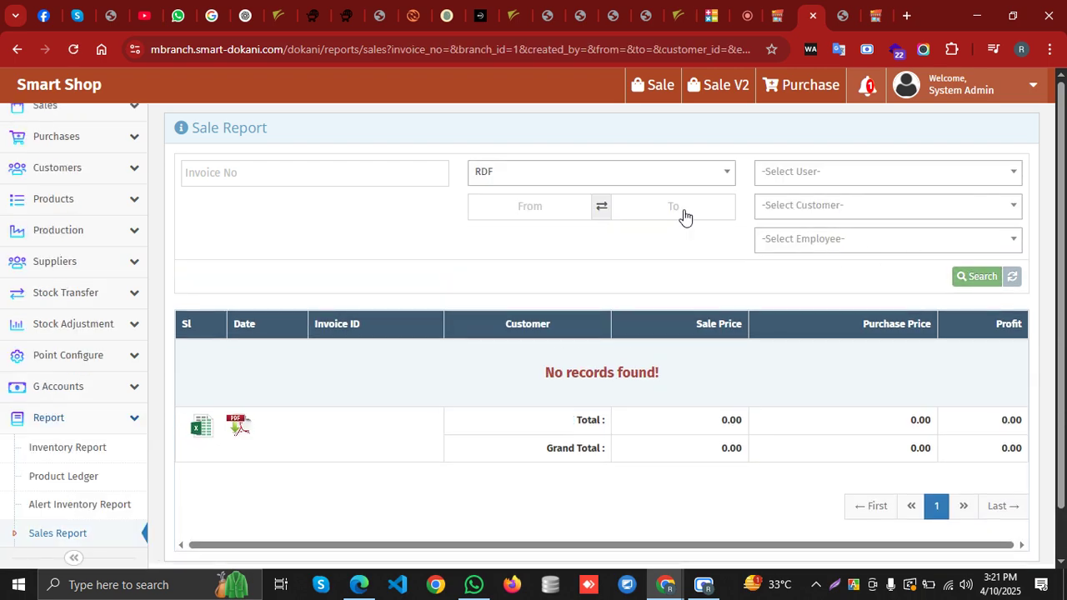
Switch the report to Main Branch and check its 867.00 grand total
left_click(566, 177)
left_click(524, 236)
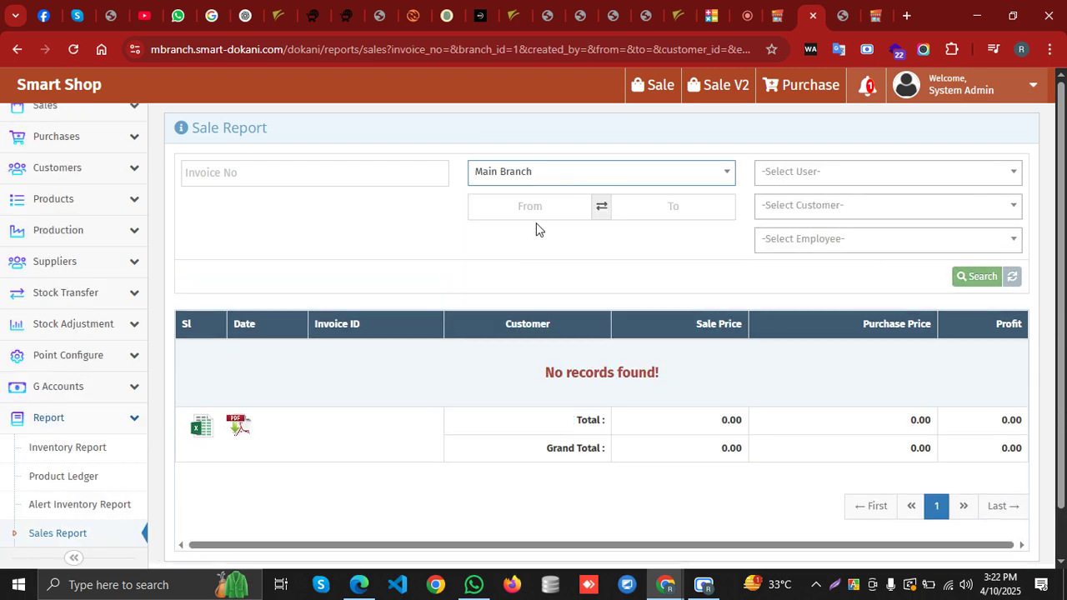
left_click(982, 276)
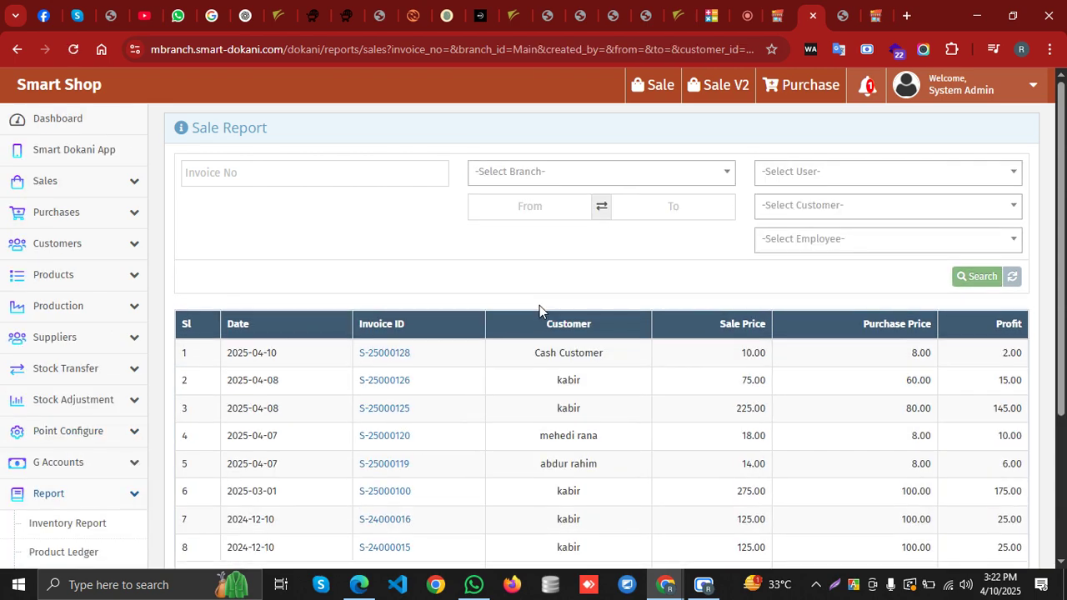
scroll(493, 423, "down", 2)
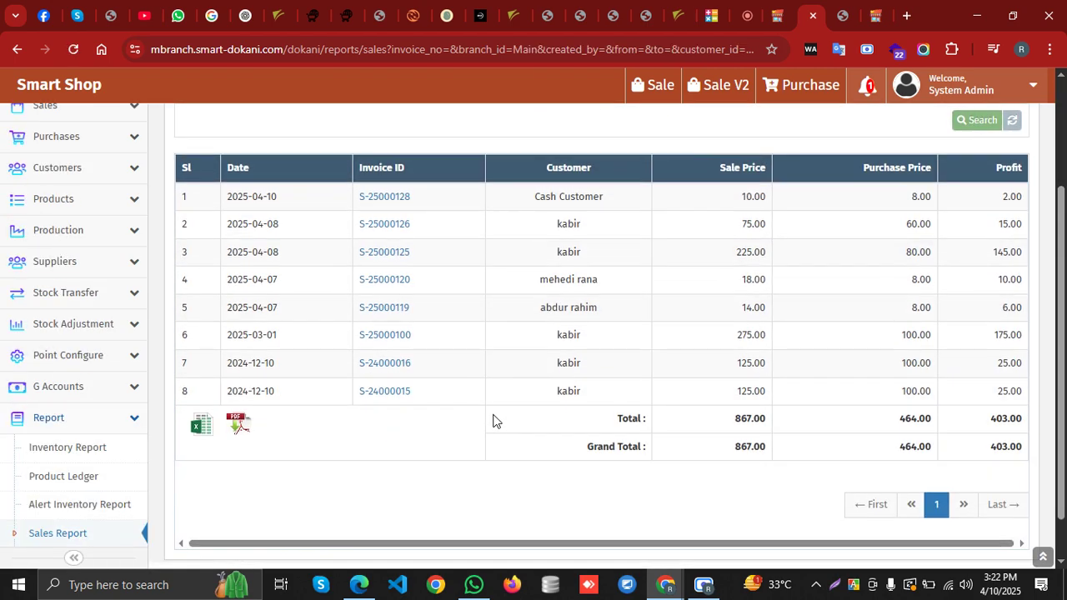
scroll(493, 421, "up", 2)
scroll(493, 421, "down", 3)
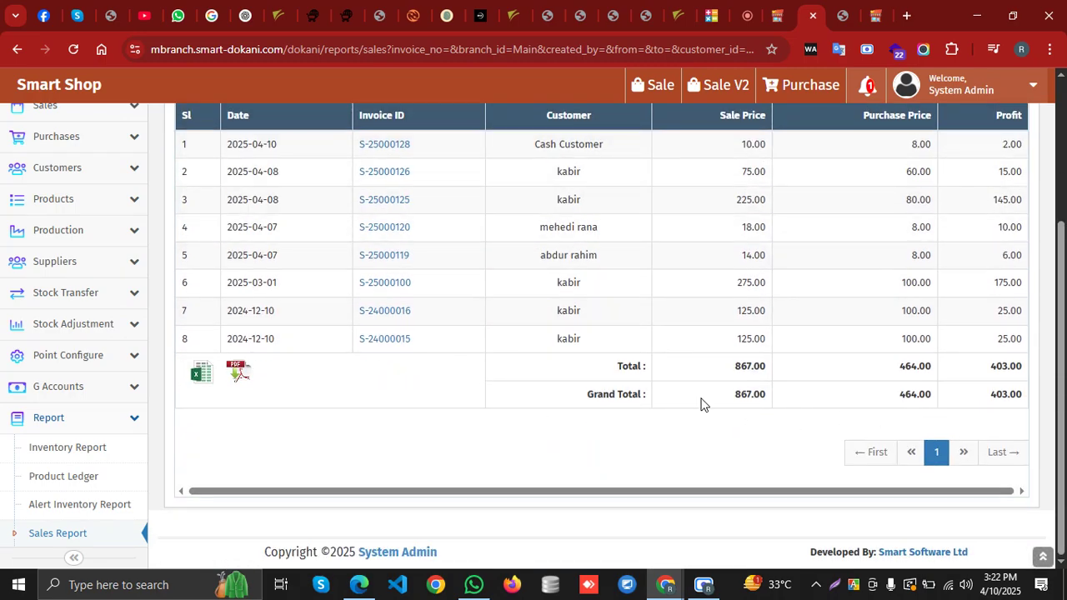
double_click(734, 397)
left_click(804, 400)
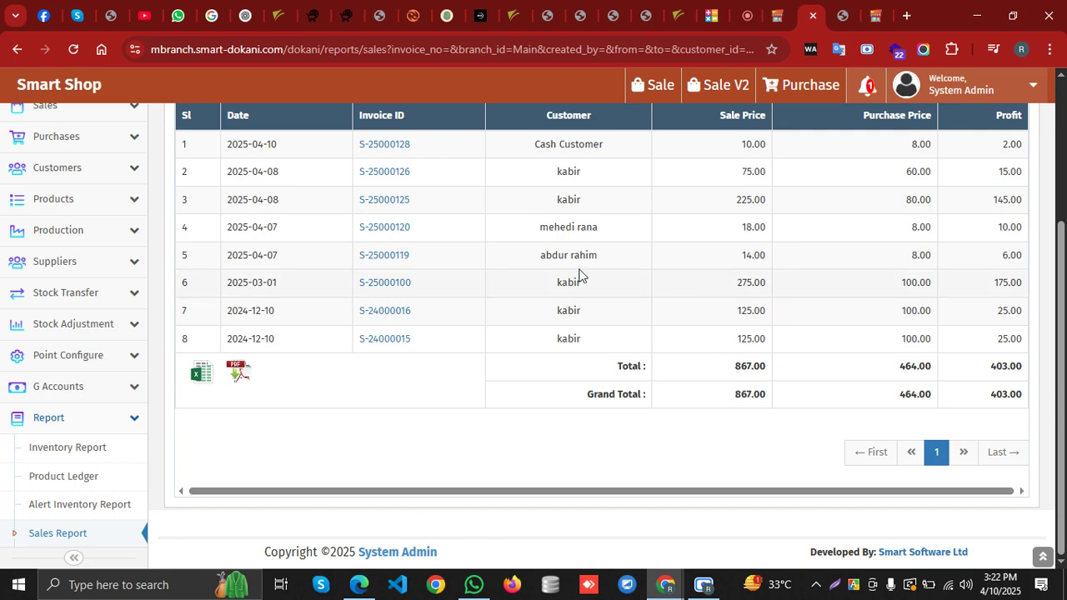
scroll(572, 245, "up", 3)
Search the RDF branch again and highlight the 0.00 sale price and profit totals
left_click(557, 173)
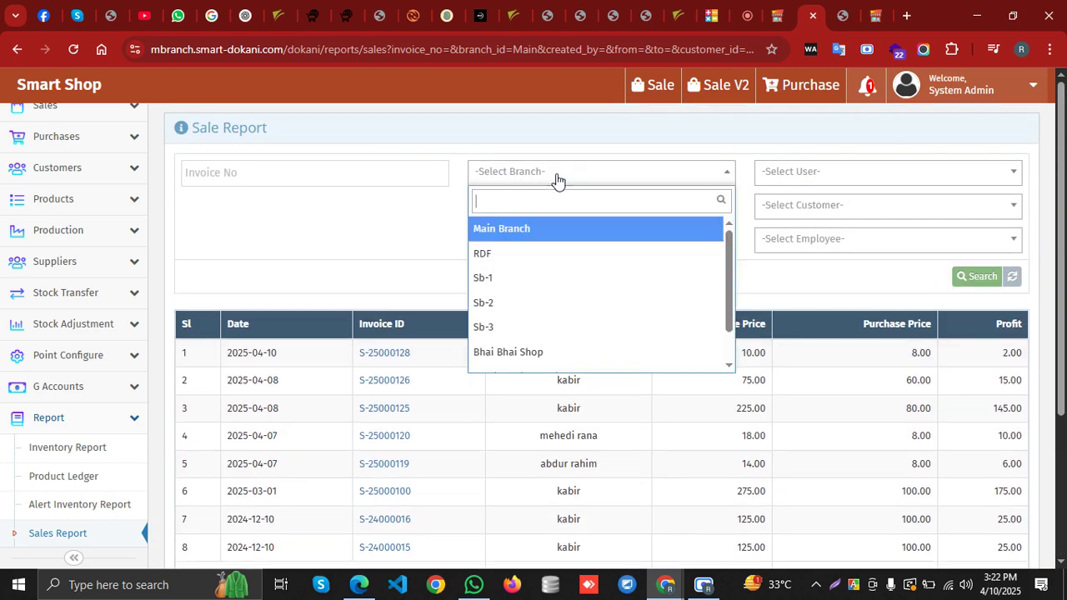
left_click(550, 257)
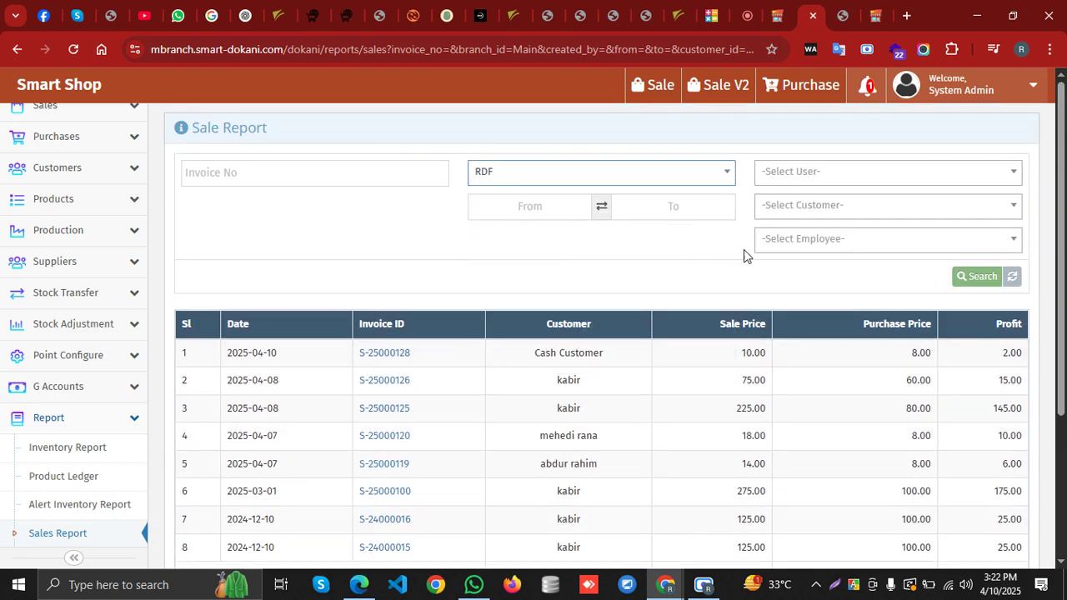
left_click(967, 276)
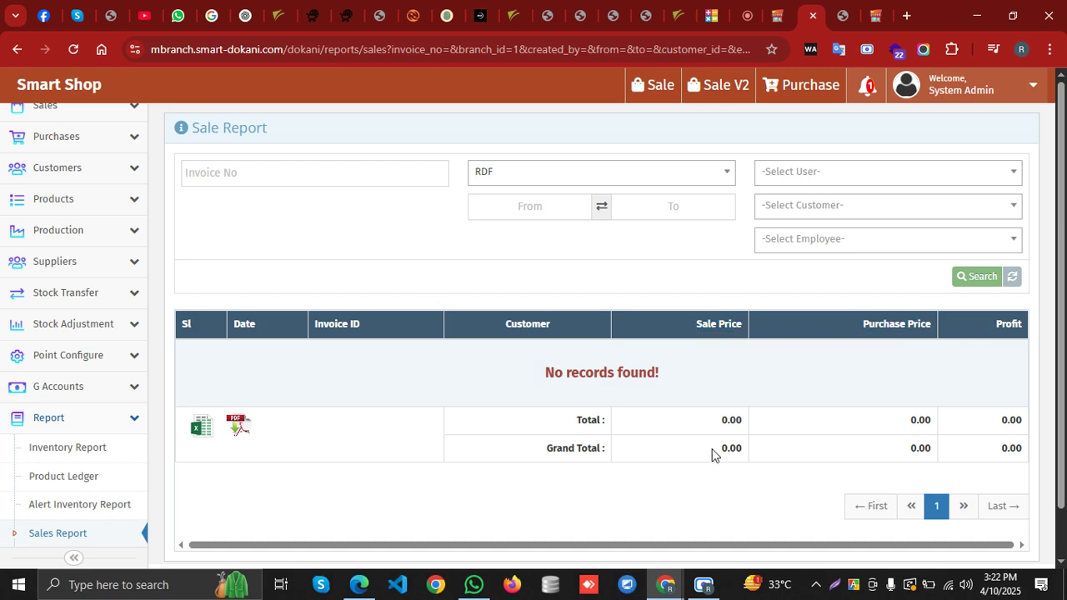
left_click_drag(713, 451, 745, 450)
left_click_drag(1030, 448, 1000, 449)
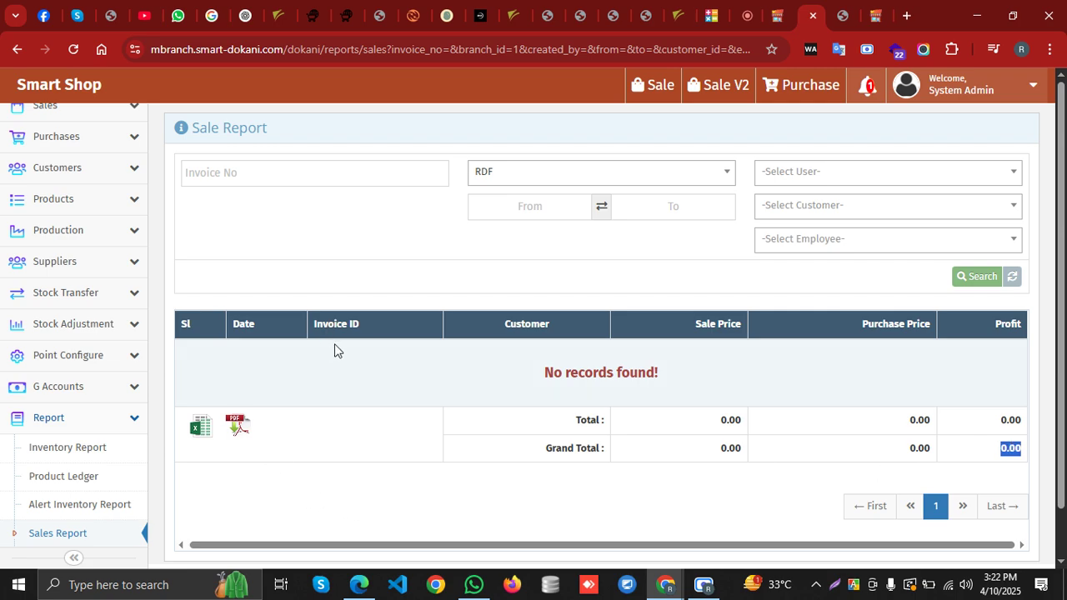
Rerun the Sales Report for Main Branch
left_click(560, 173)
left_click(558, 231)
left_click(976, 276)
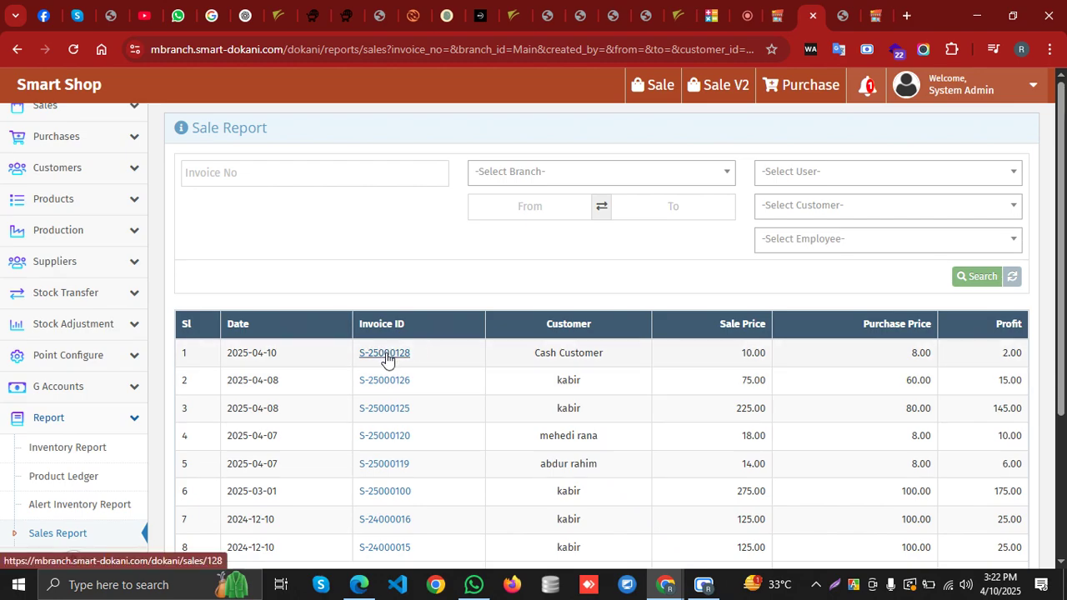
Open sales invoice S-25000128 from the Main Branch list, print it, and return to the Sales Report
scroll(388, 367, "down", 1)
scroll(389, 367, "down", 1)
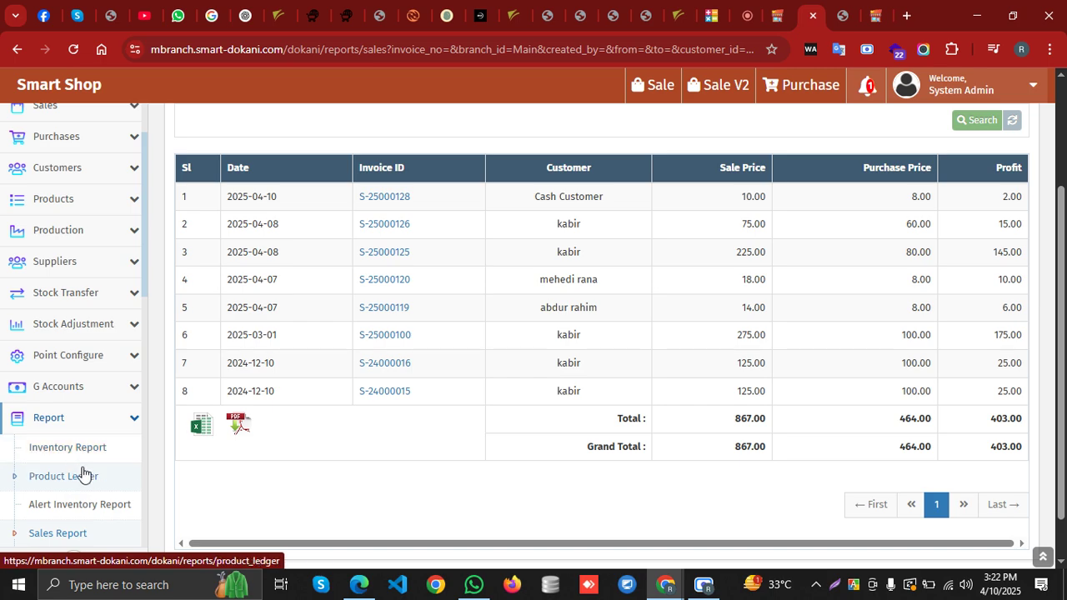
scroll(84, 472, "down", 2)
scroll(86, 469, "up", 2)
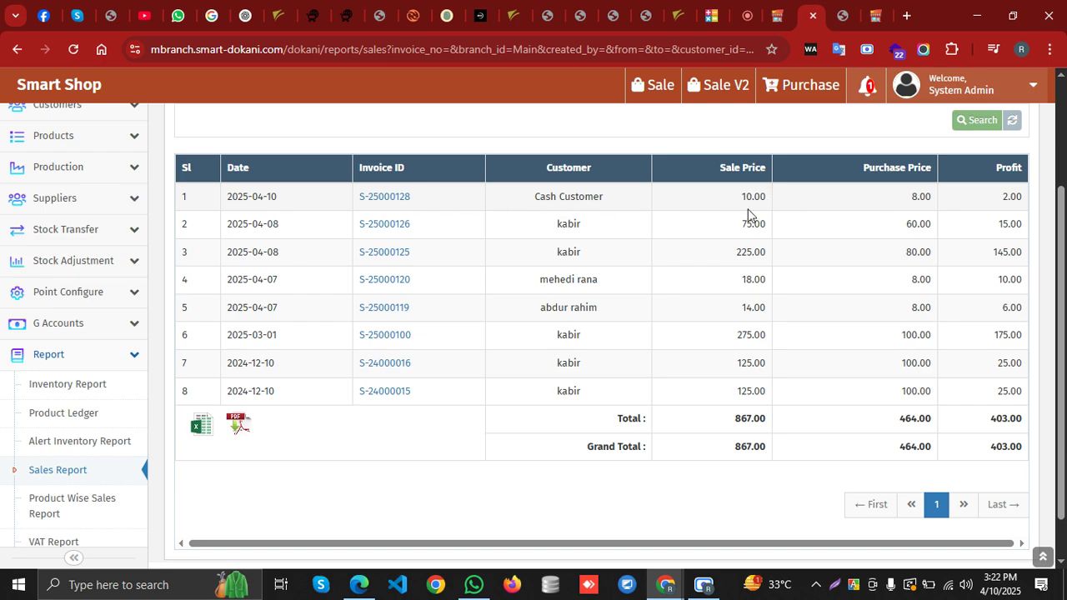
left_click(400, 199)
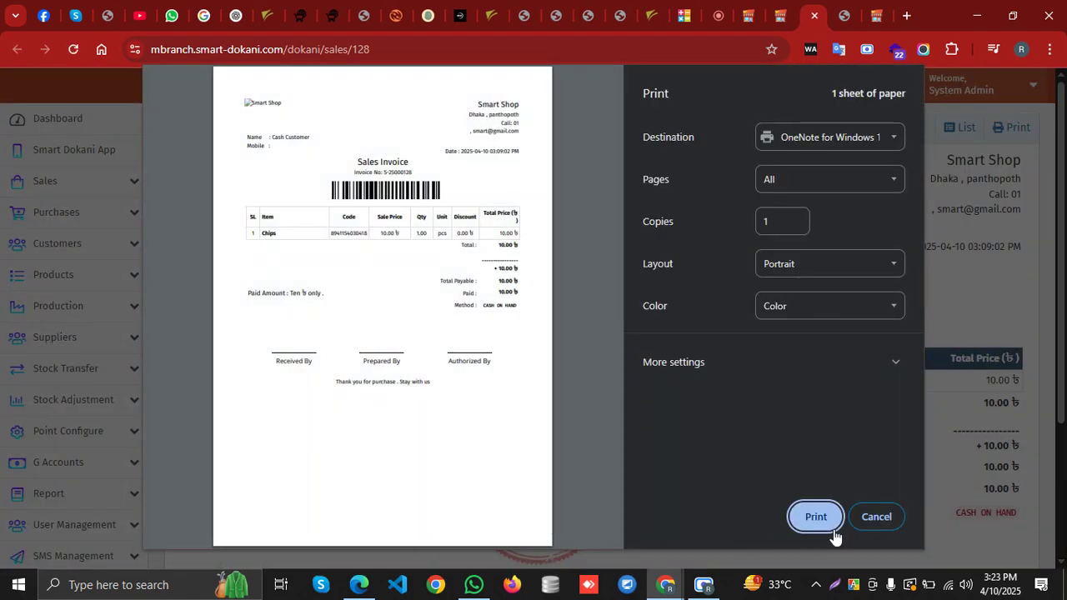
left_click(877, 517)
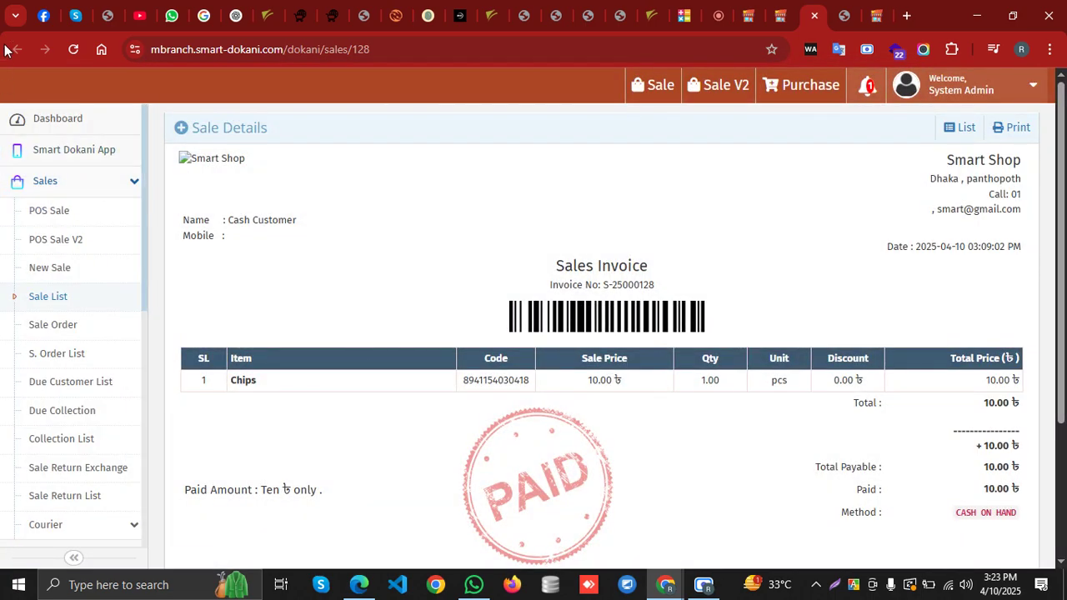
left_click(782, 17)
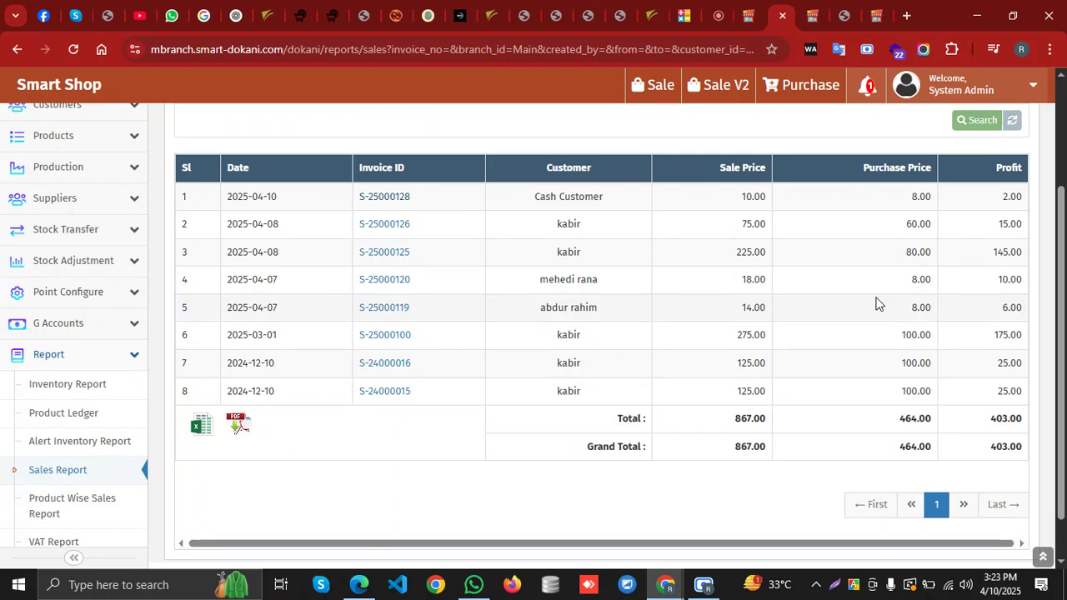
Review the eight Main Branch sales and highlight the newest sale's 10.00 price
scroll(54, 478, "down", 2)
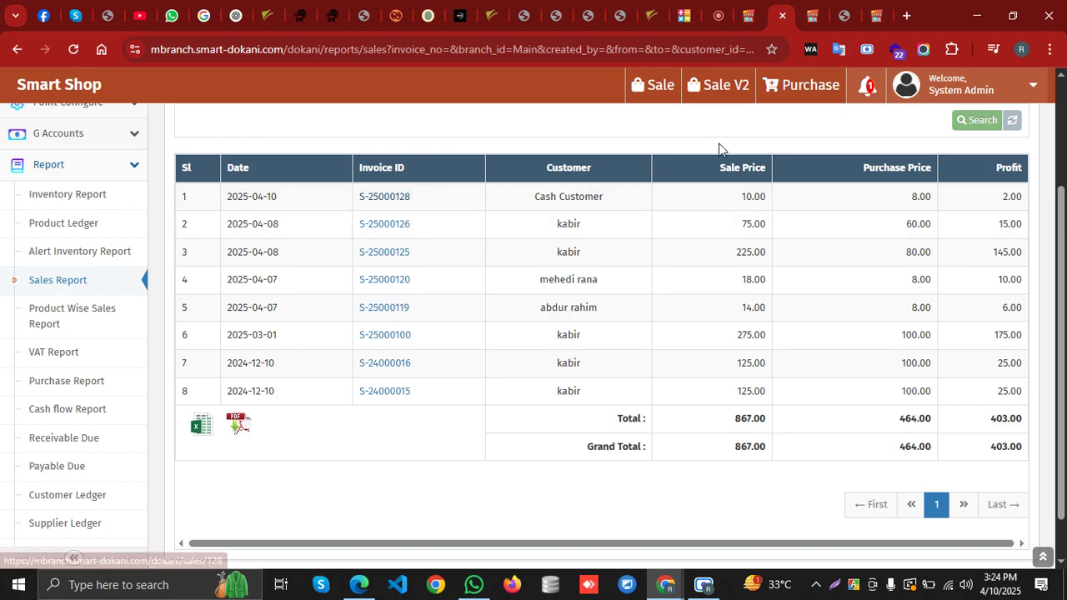
left_click_drag(741, 198, 778, 201)
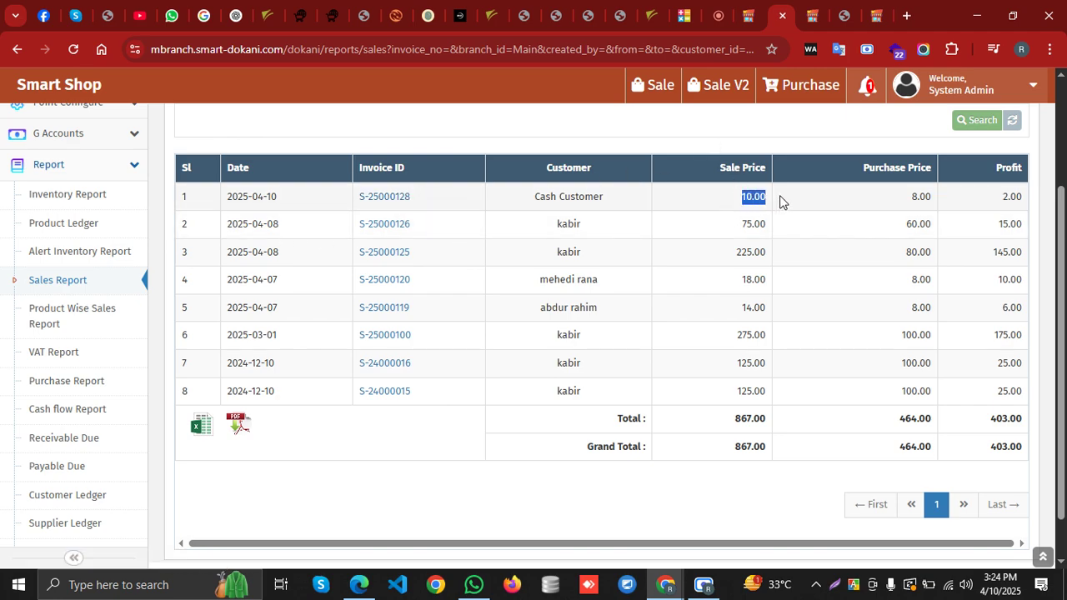
left_click(722, 198)
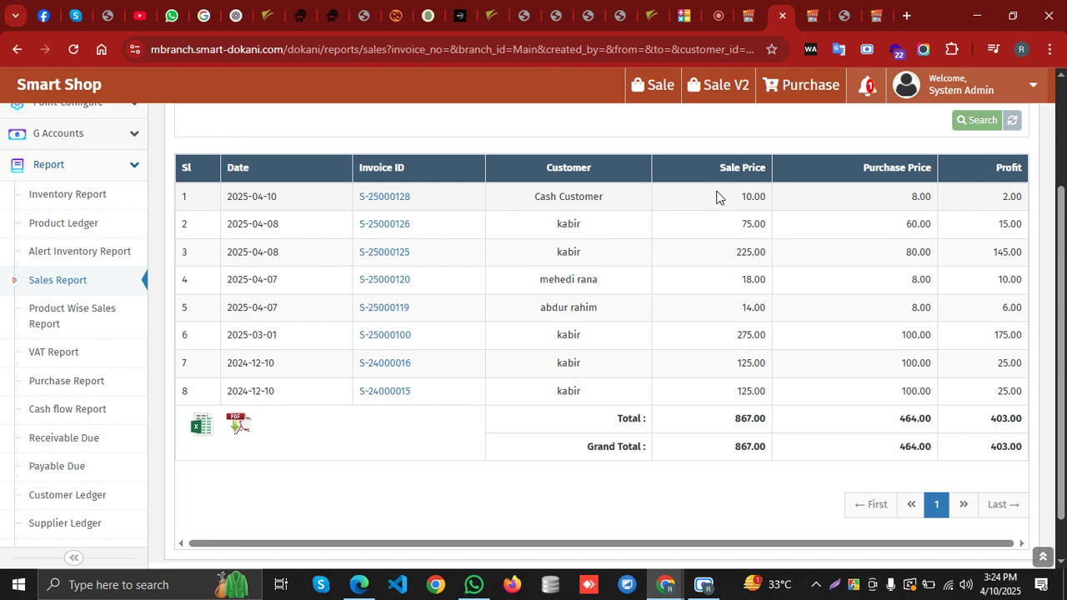